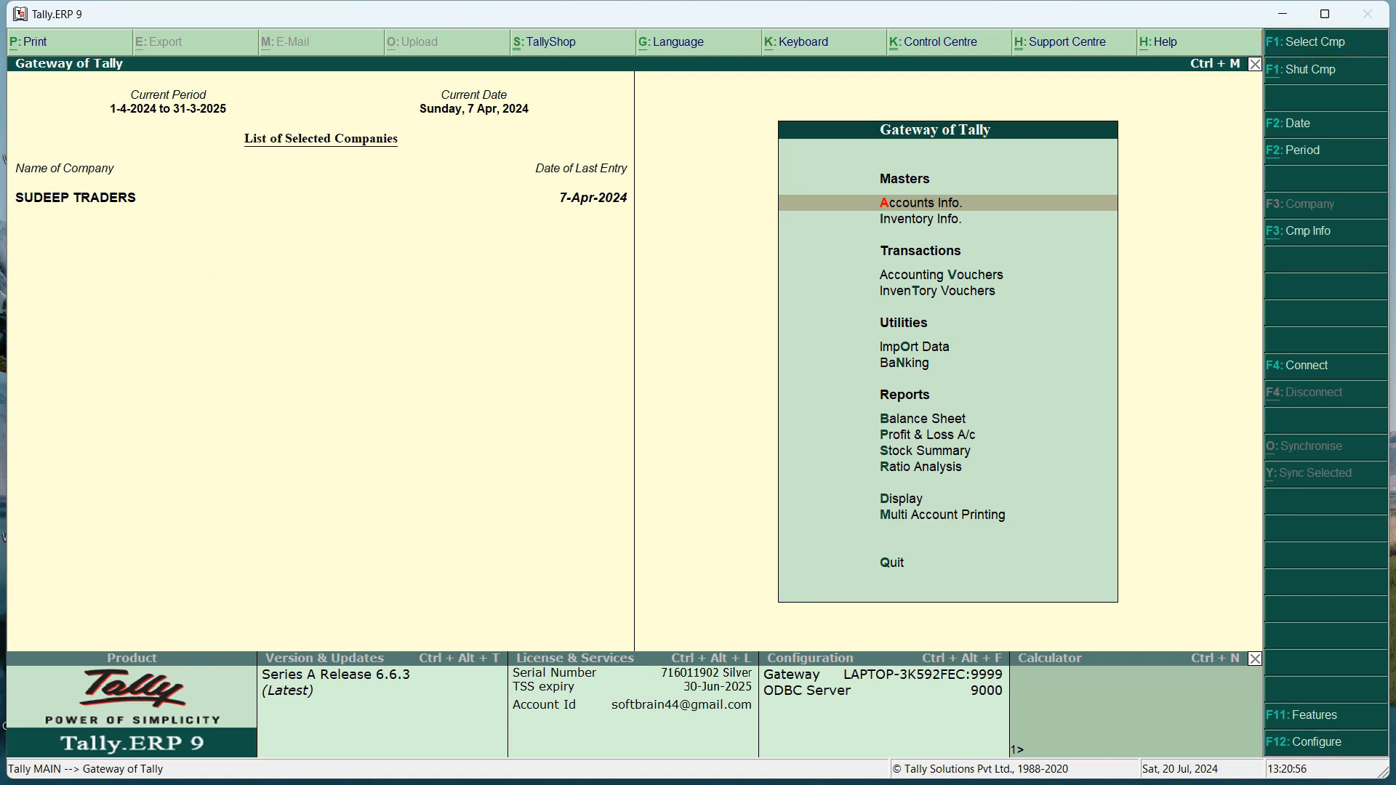
Select the company SUVIDHA STORE to work in.
{"action": "key", "text": "F1"}
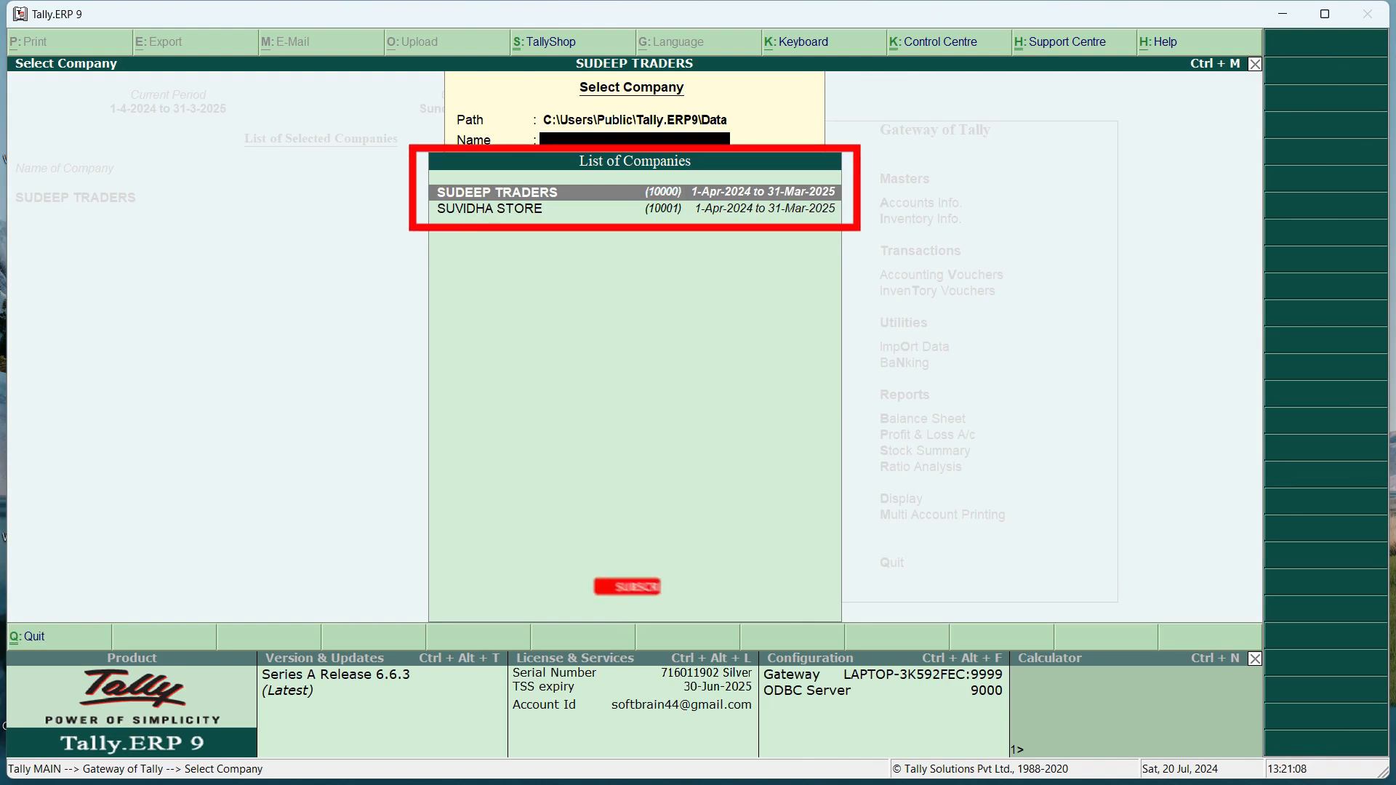
{"action": "type", "text": "SUV"}
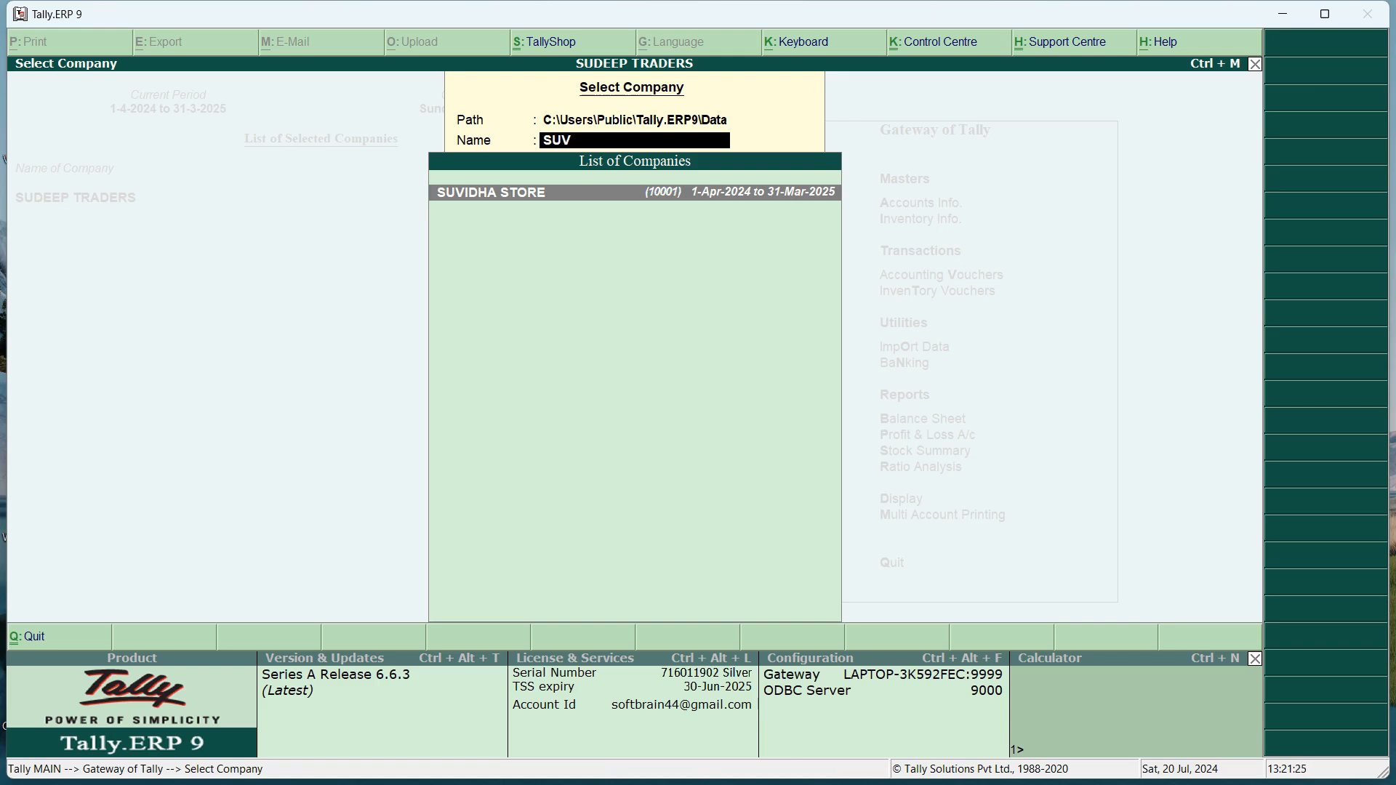
{"action": "key", "text": "Return"}
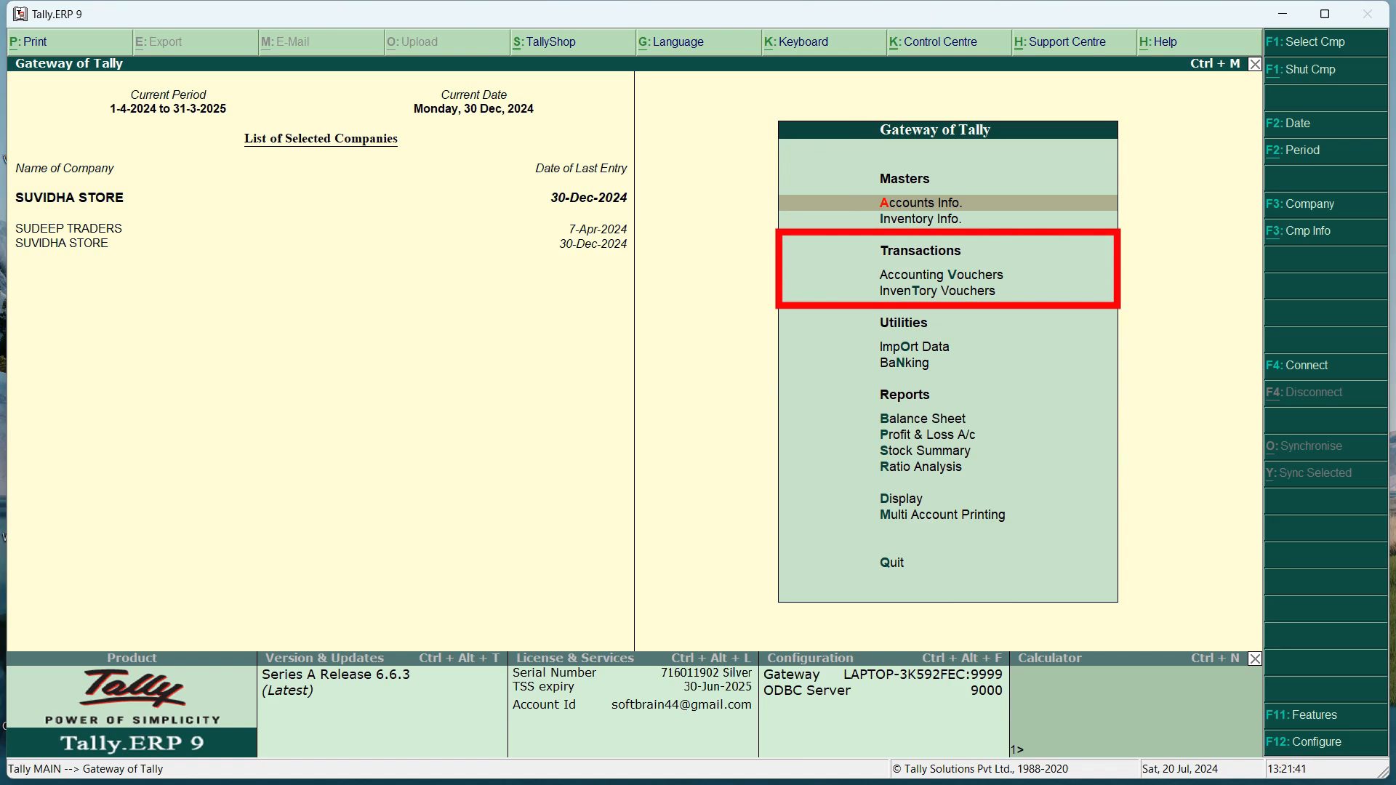
Start a new sales accounting voucher, try its voucher mode and return it to invoice mode.
{"action": "key", "text": "Down"}
{"action": "key", "text": "Down"}
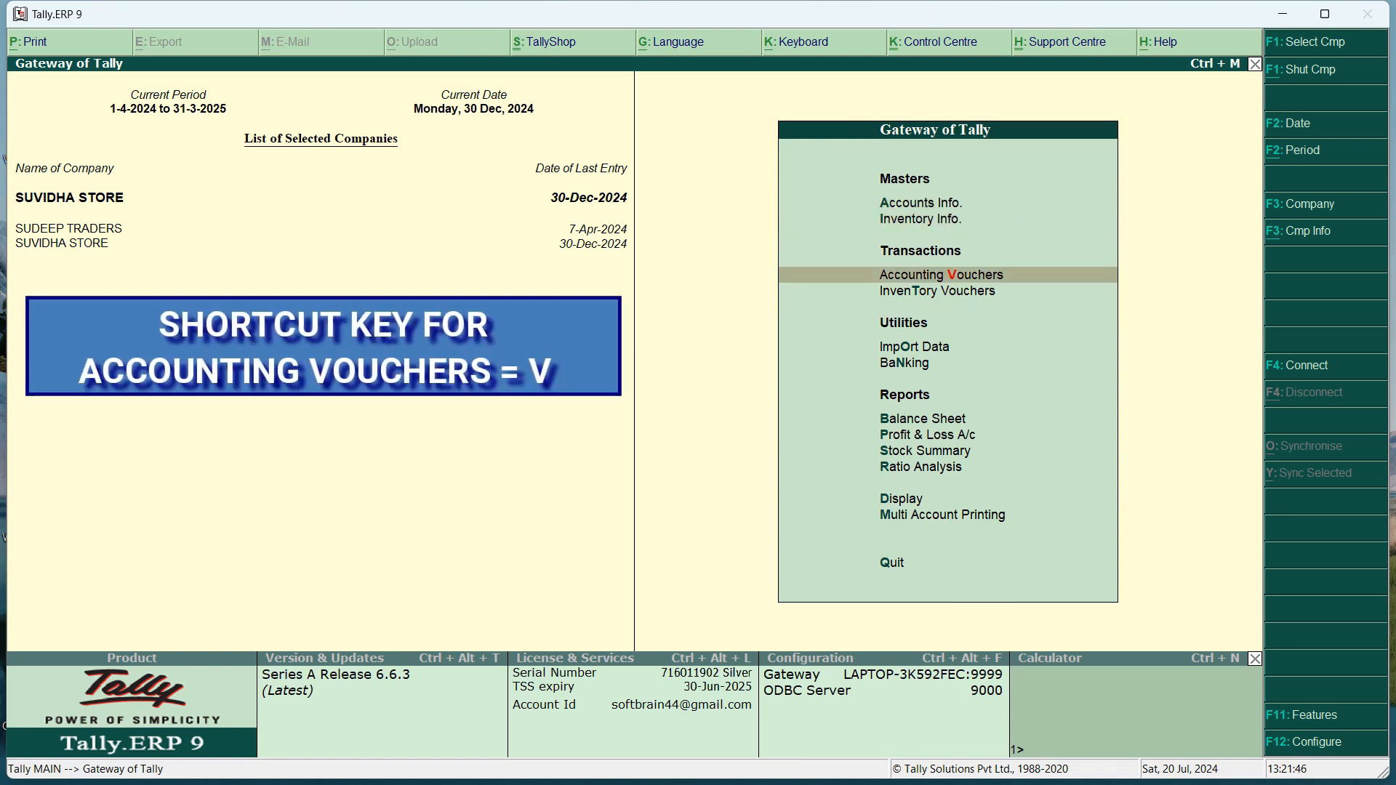
{"action": "key", "text": "v"}
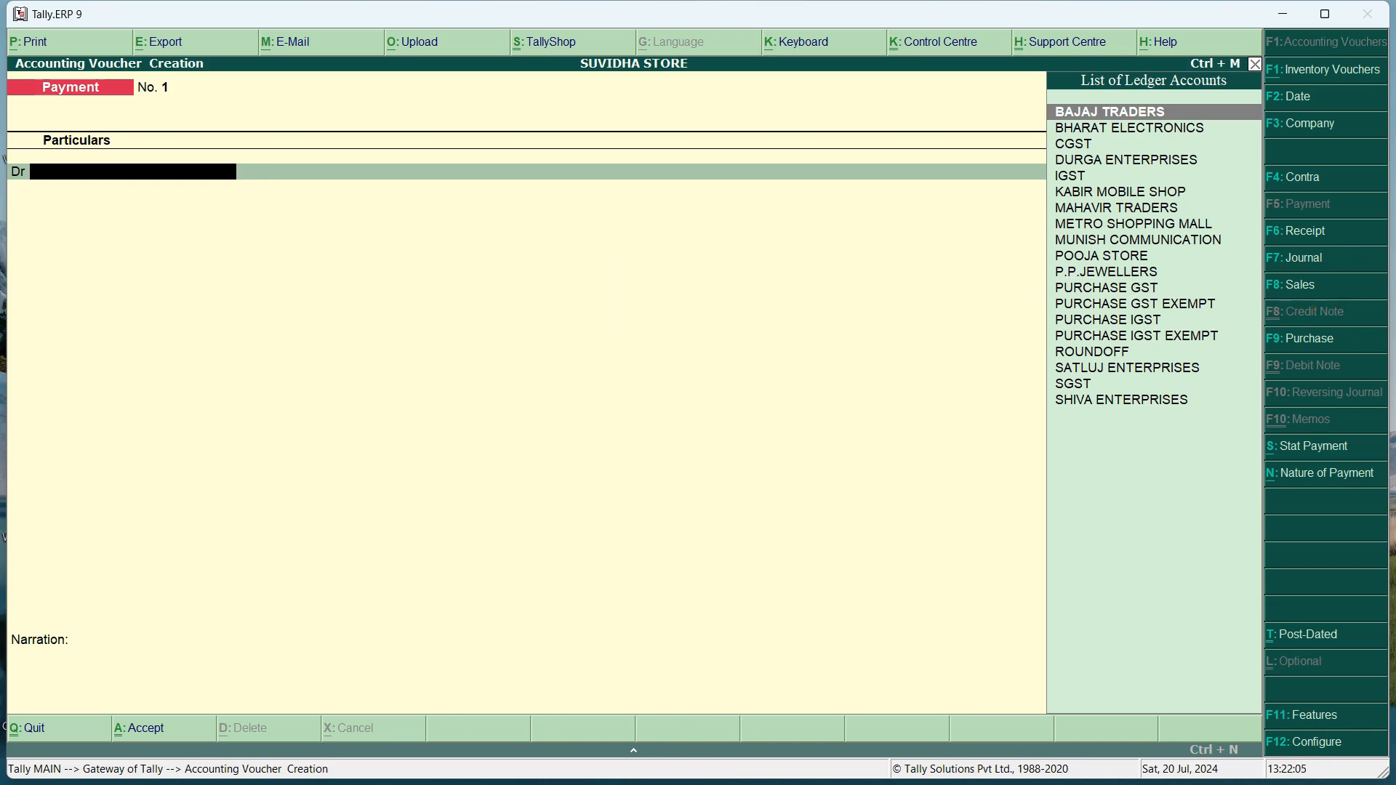
{"action": "key", "text": "F8"}
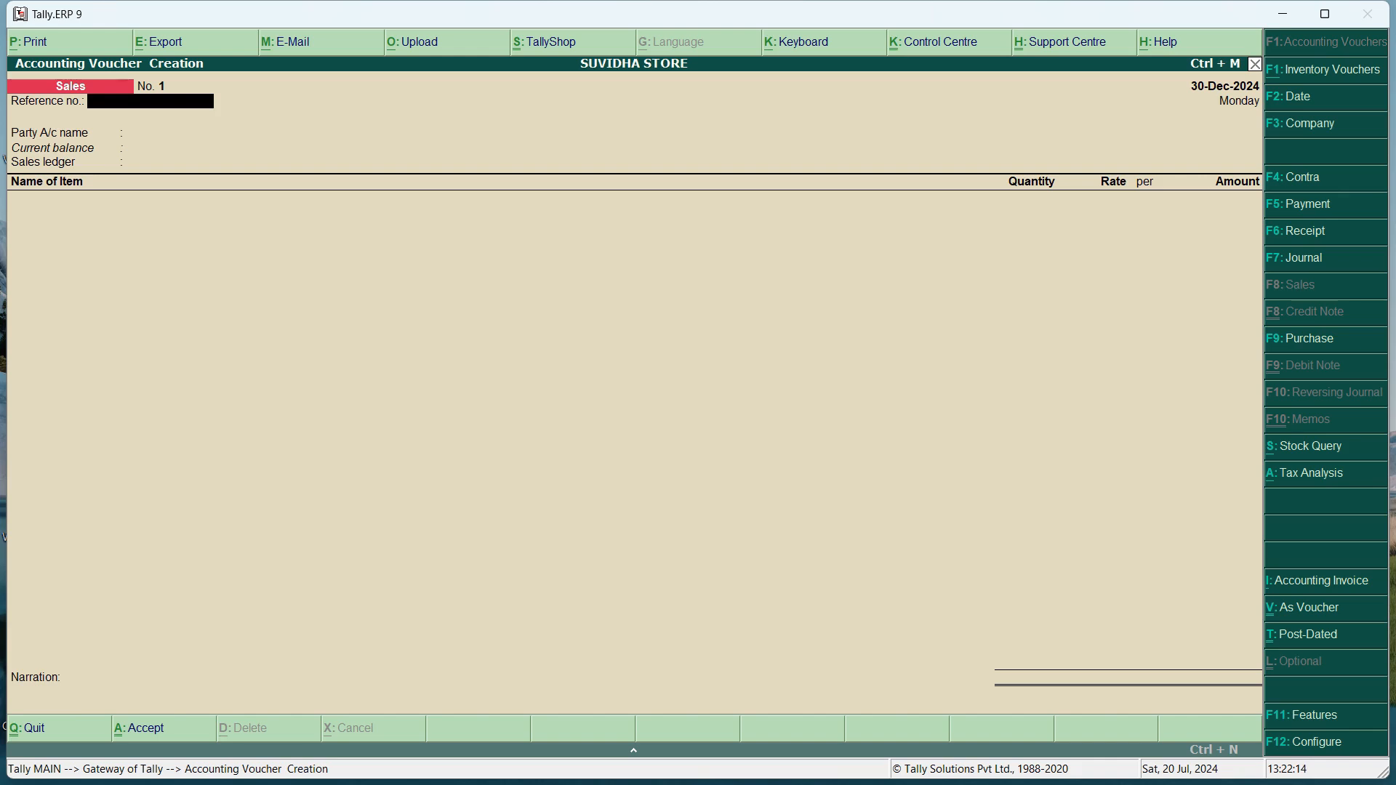
{"action": "key", "text": "ctrl+v"}
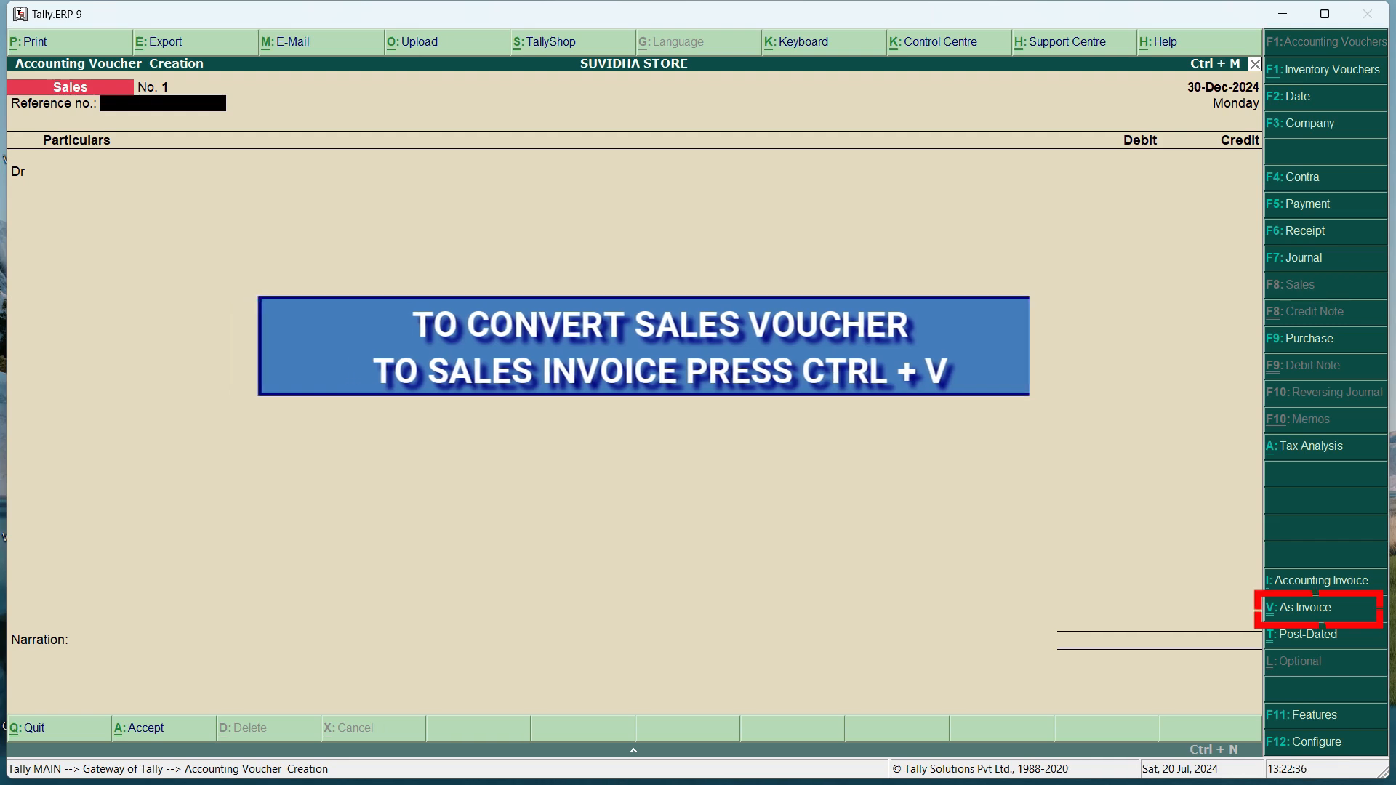
{"action": "key", "text": "ctrl+v"}
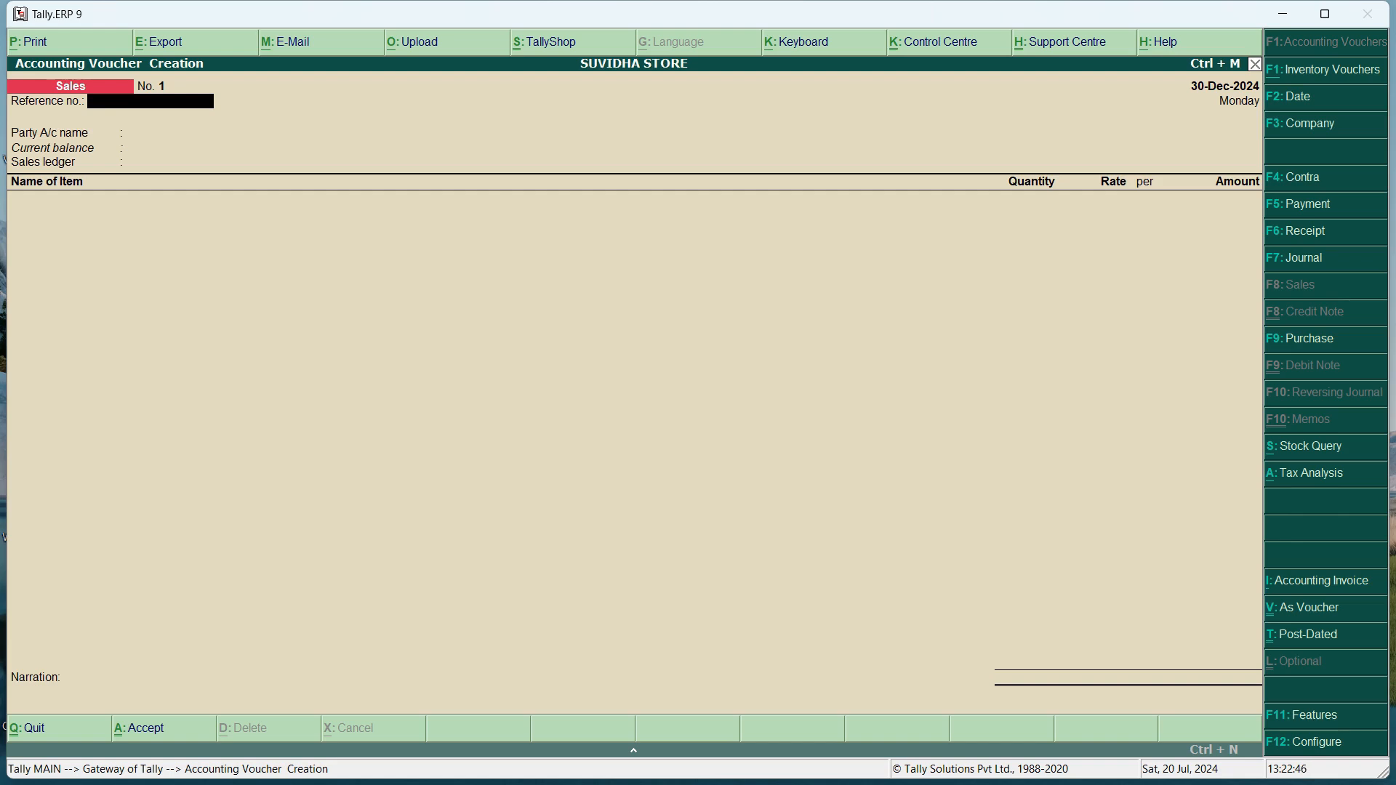
Set the sales invoice's date to 4-4 and its reference number to 800.
{"action": "key", "text": "alt+Tab"}
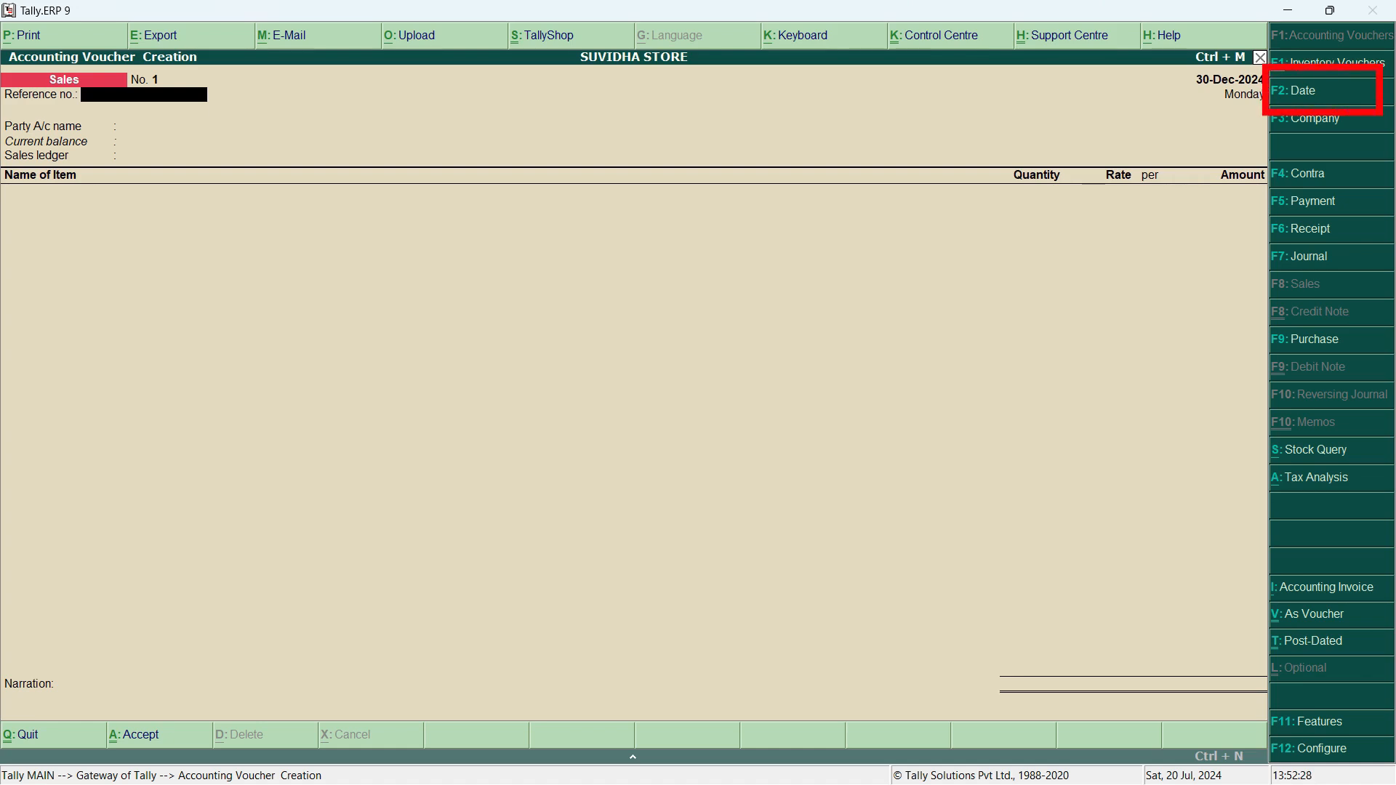
{"action": "key", "text": "F2"}
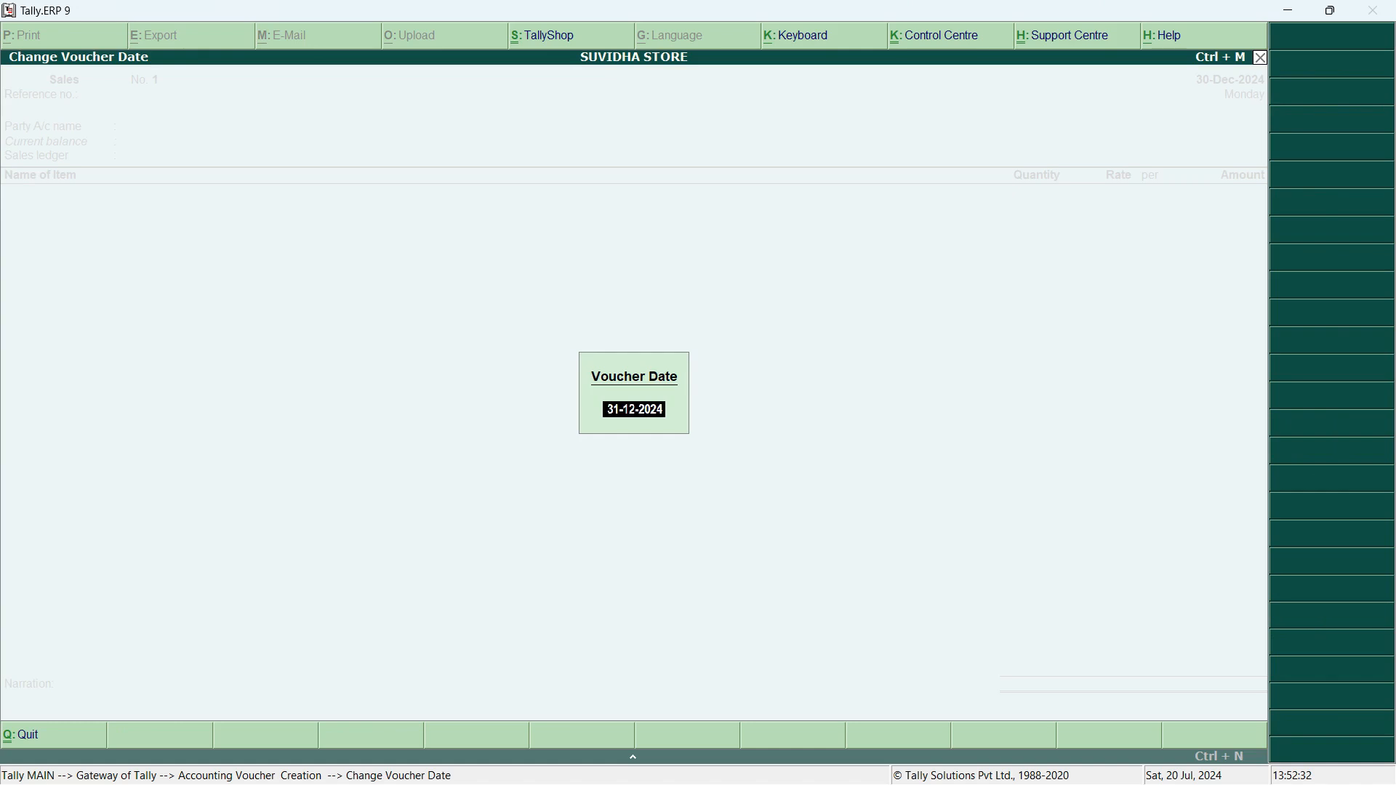
{"action": "type", "text": "4-4"}
{"action": "key", "text": "Return"}
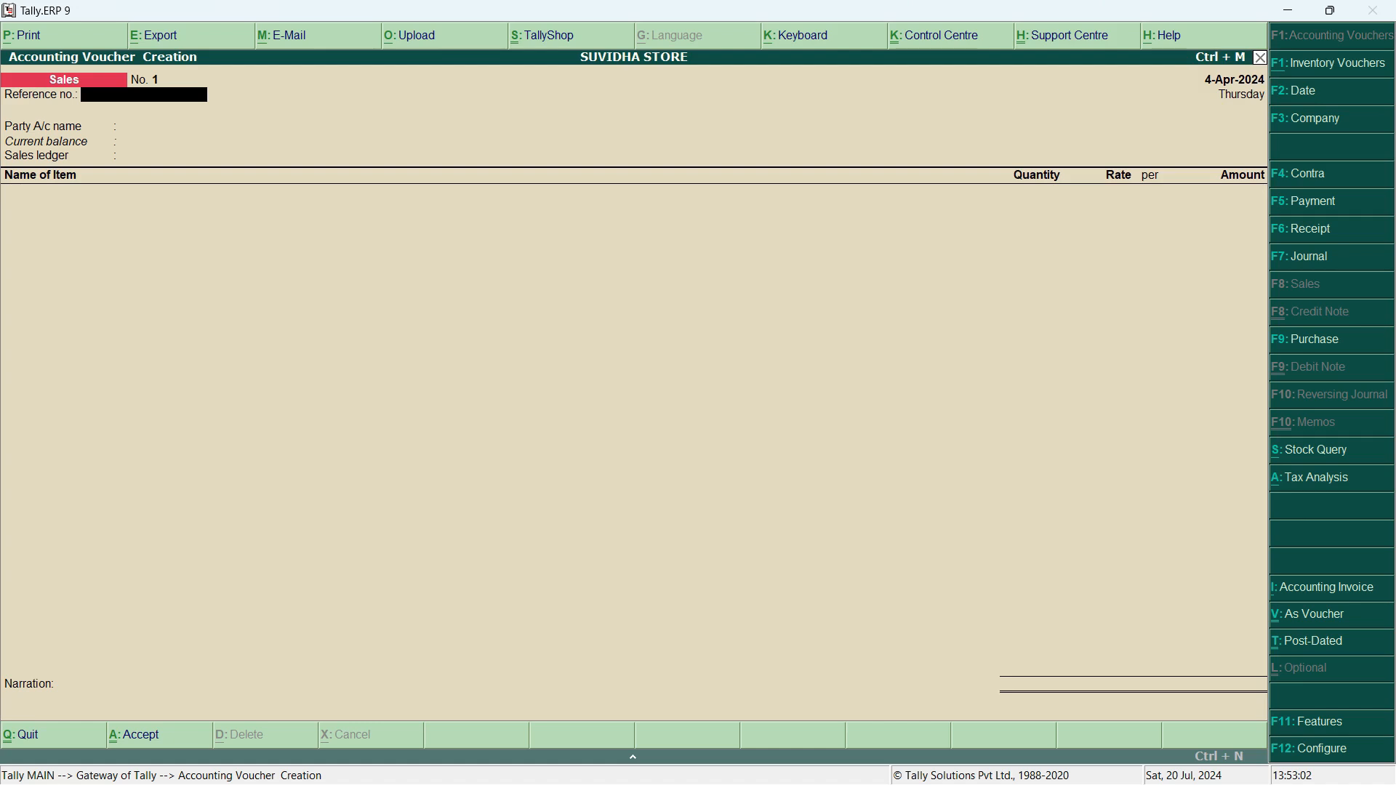
{"action": "type", "text": "800"}
{"action": "key", "text": "Return"}
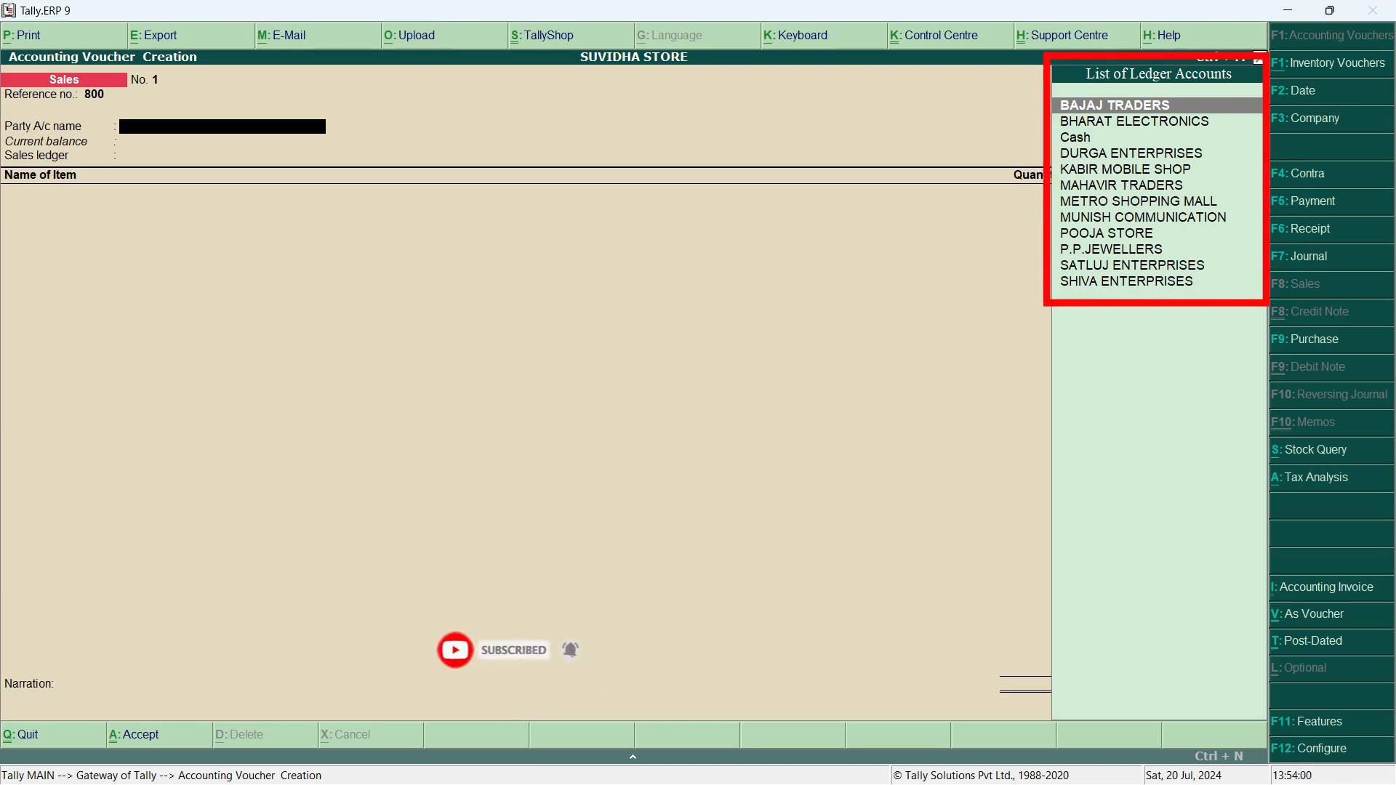
Start creating a party ledger from the invoice's party account, name it LAXMI STORE and leave the alias blank.
{"action": "type", "text": "L"}
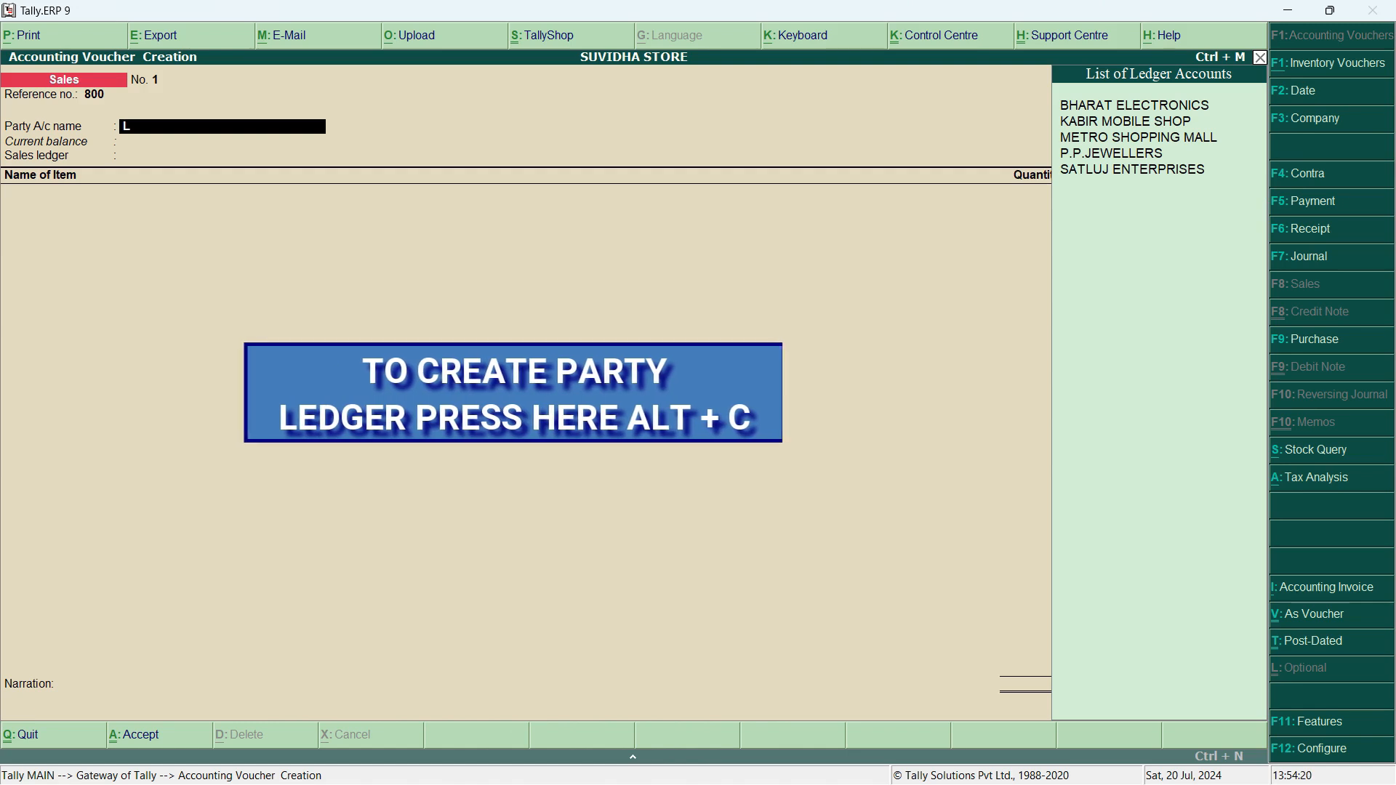
{"action": "key", "text": "alt+c"}
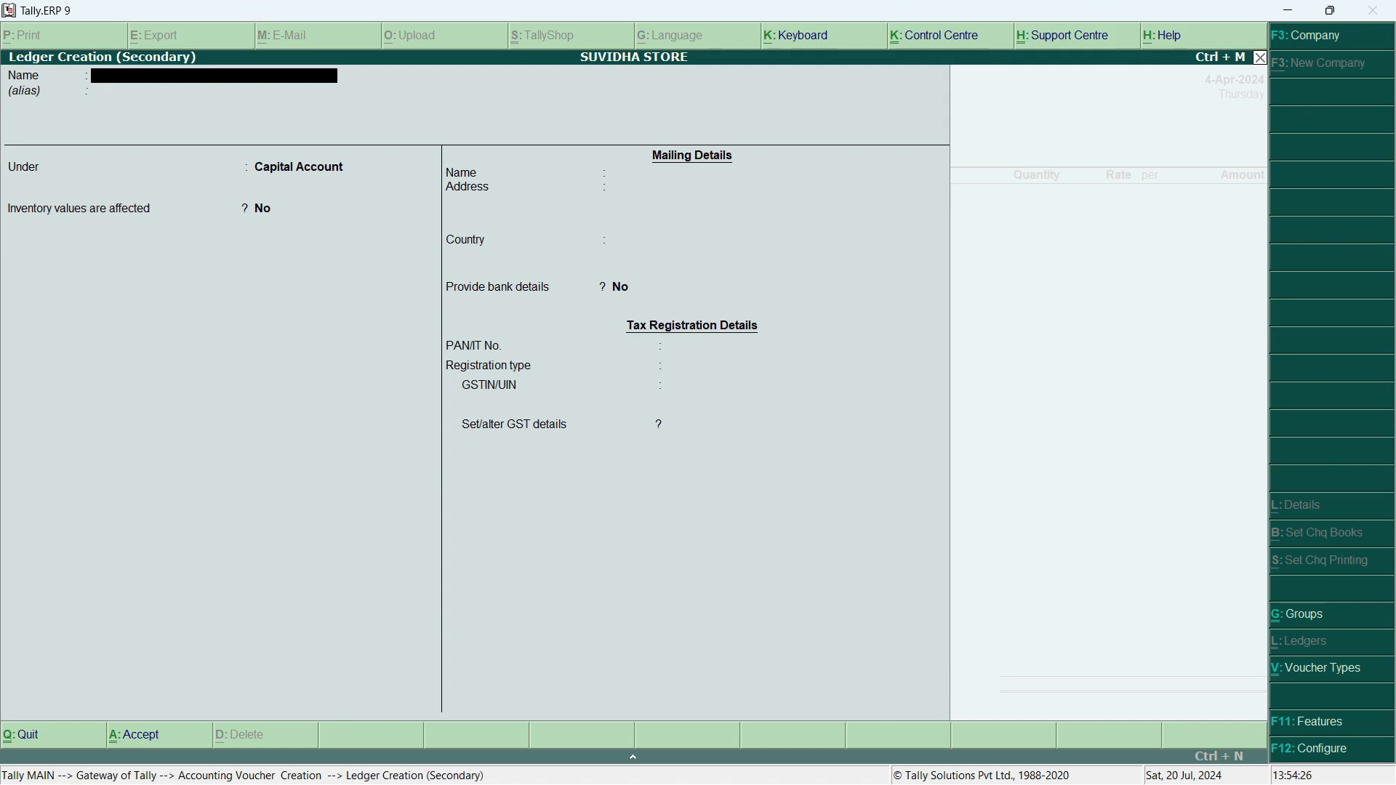
{"action": "type", "text": "LAXMI STORE"}
{"action": "key", "text": "Return"}
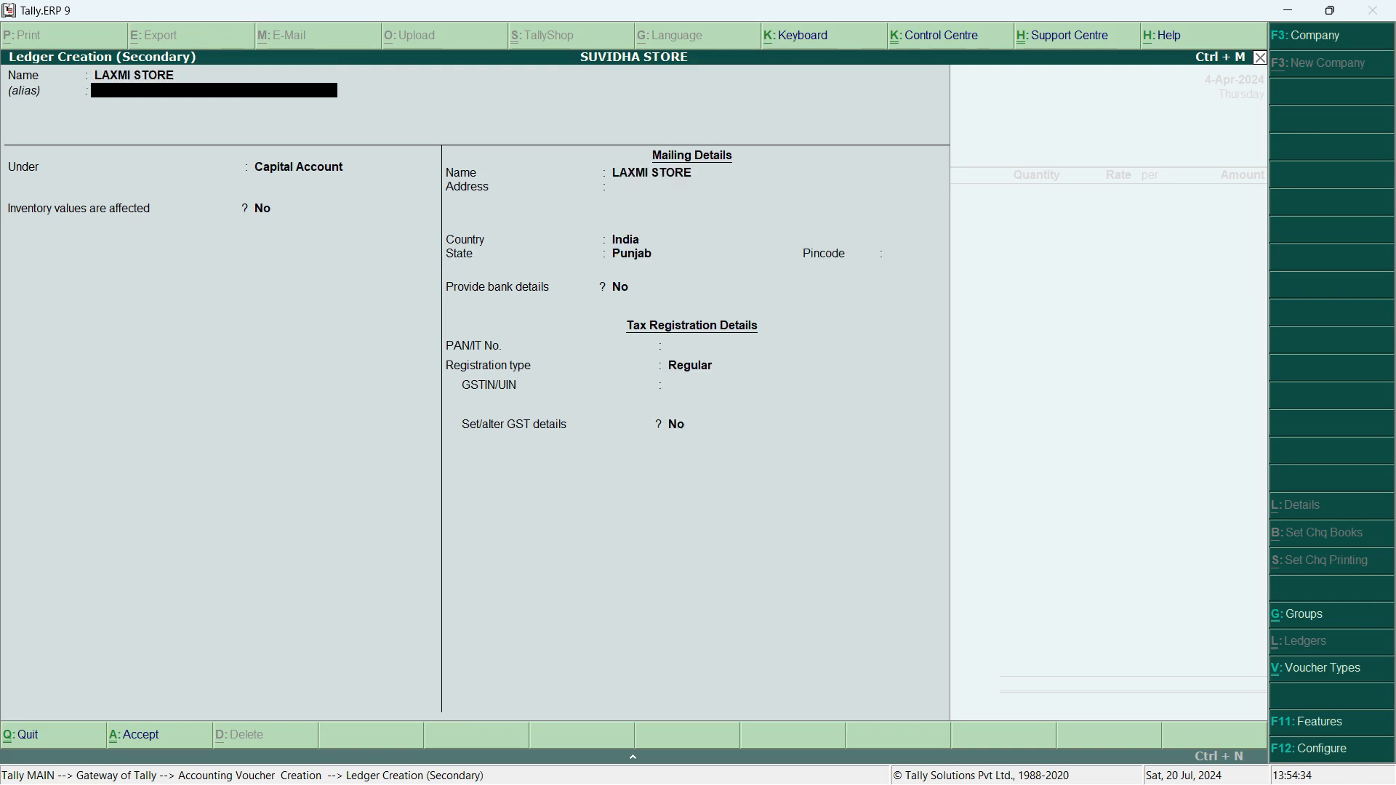
{"action": "key", "text": "Return"}
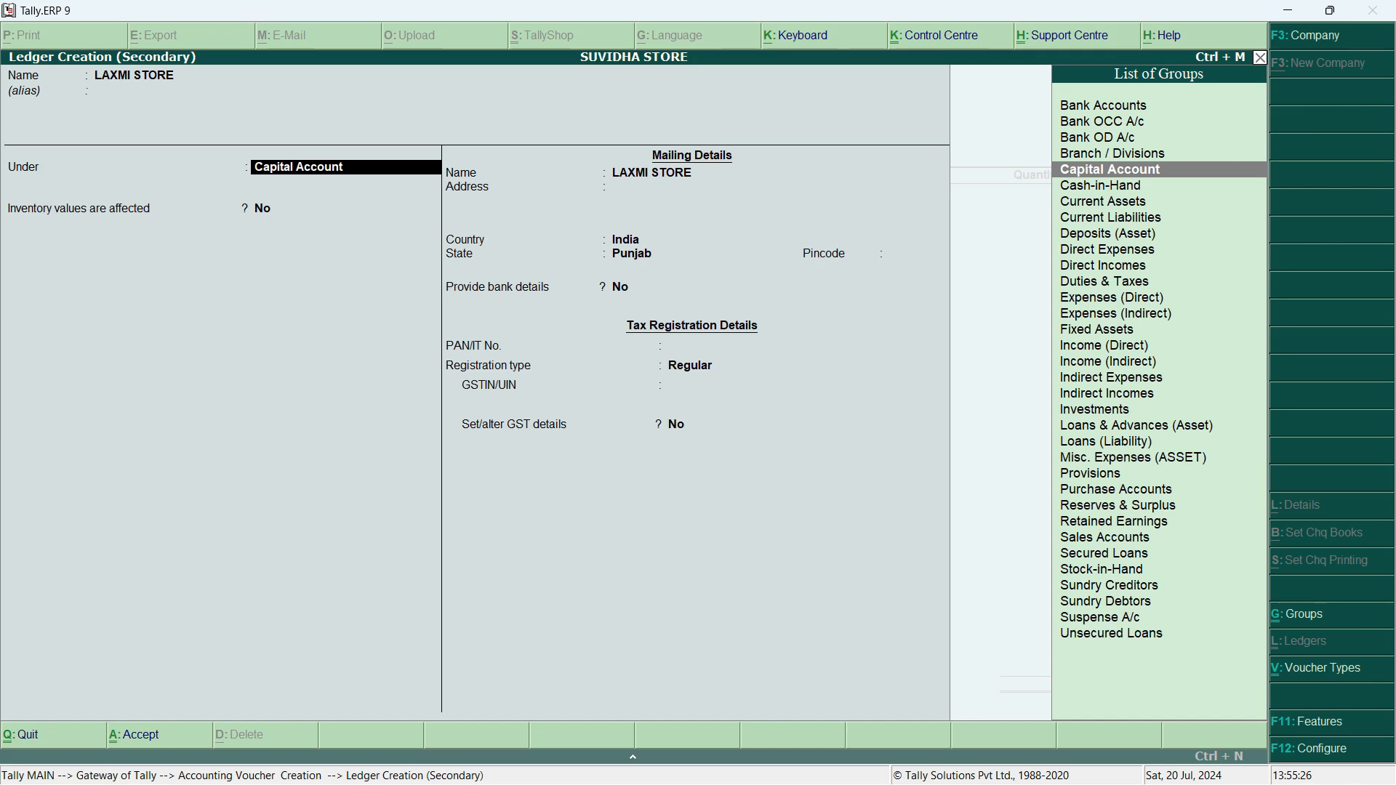
Place the ledger under Sundry Debtors with bill-by-bill balances on, no default credit period and no credit-days check.
{"action": "type", "text": "s"}
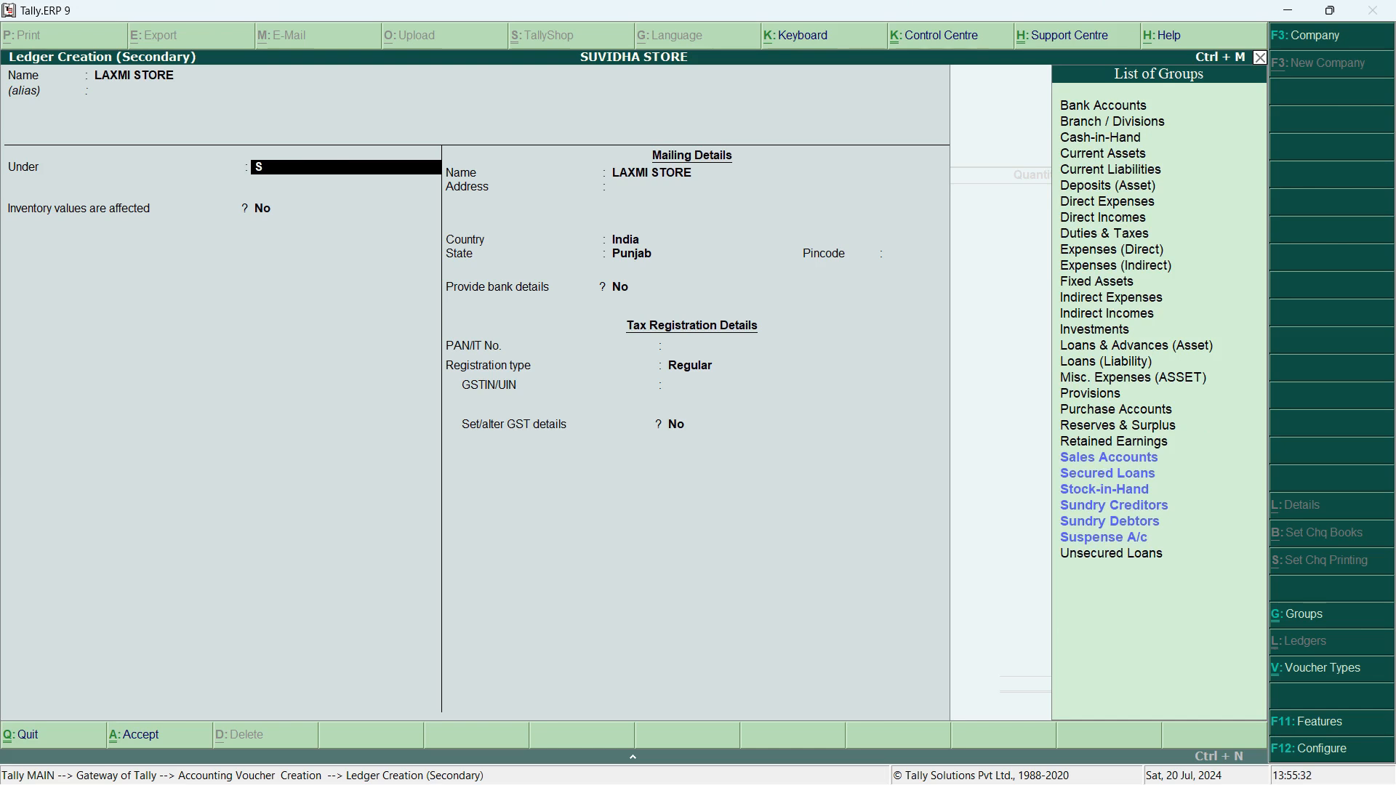
{"action": "key", "text": "Up"}
{"action": "key", "text": "Up"}
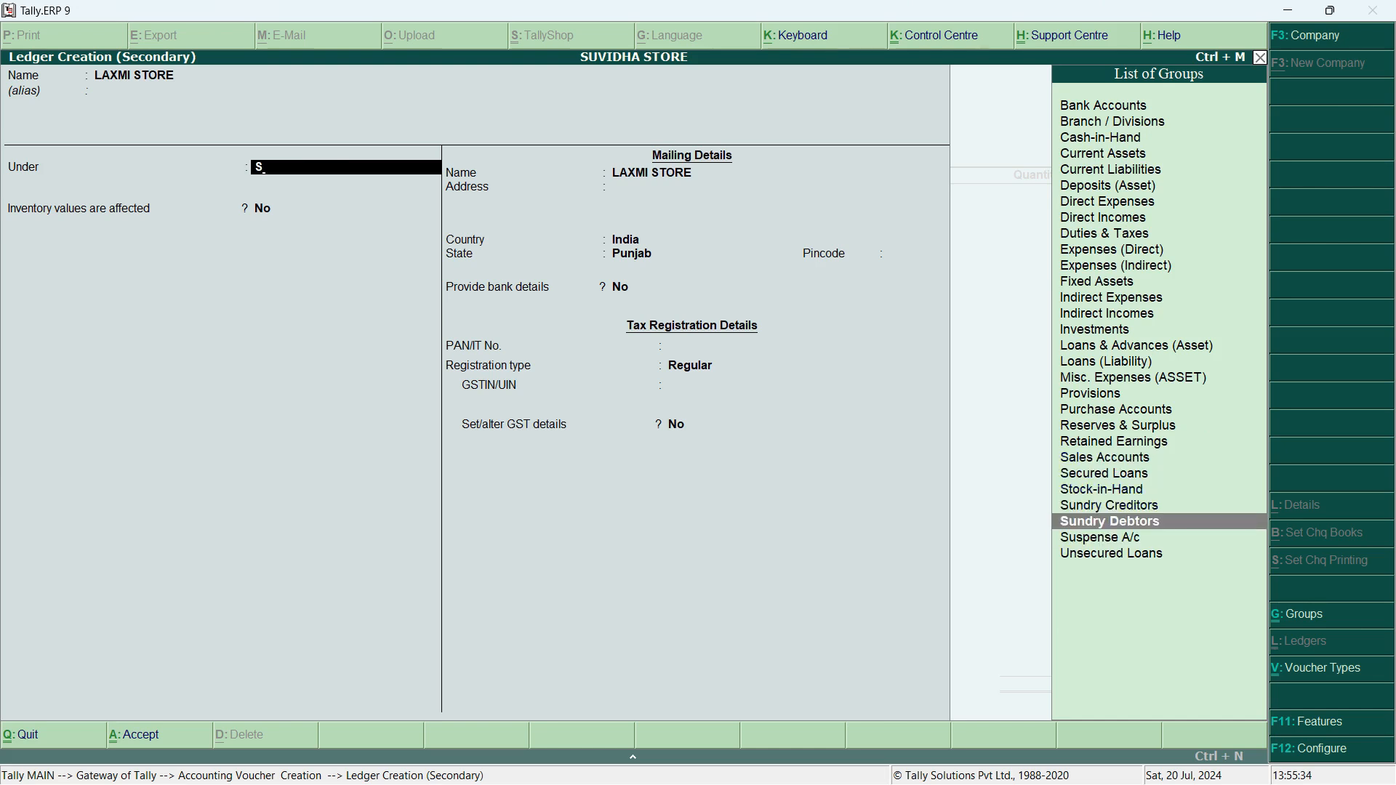
{"action": "key", "text": "Return"}
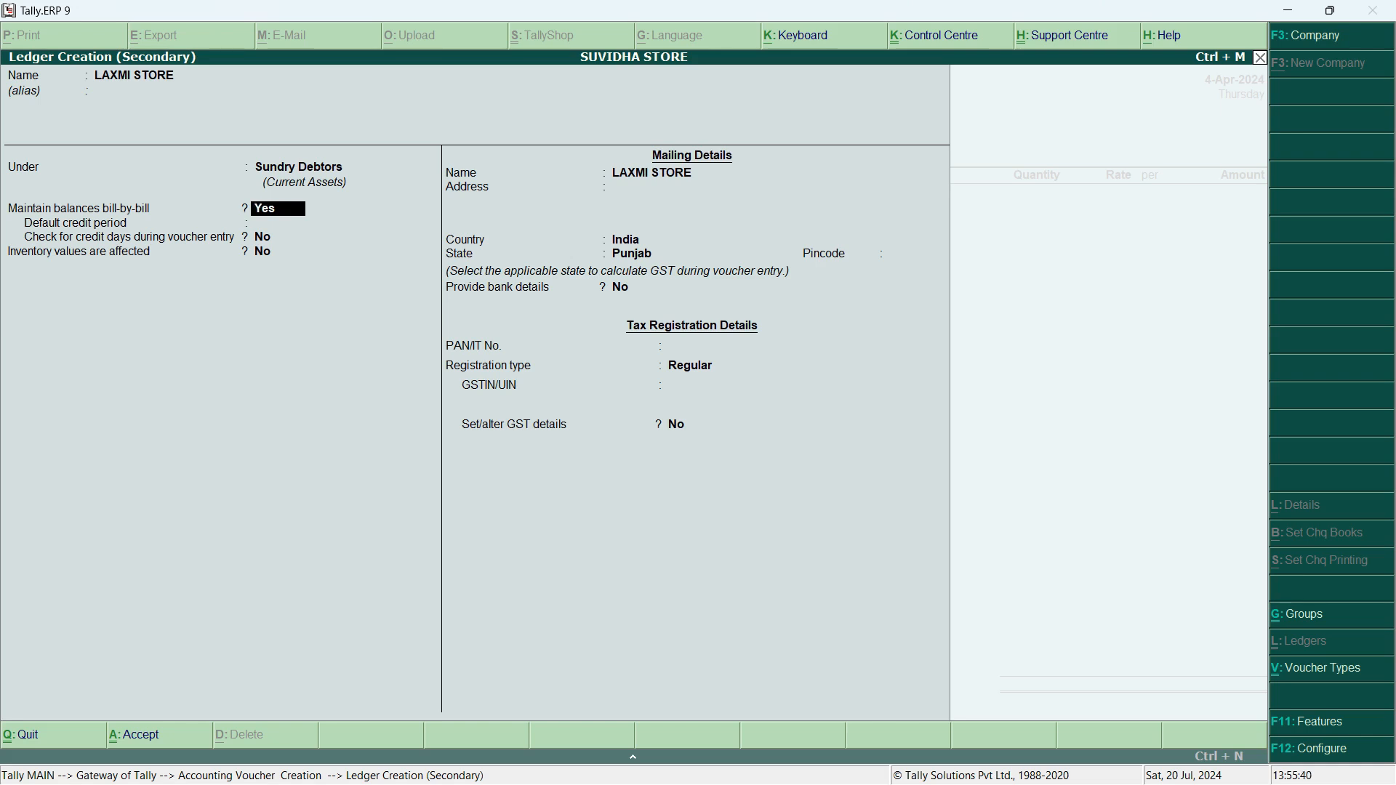
{"action": "key", "text": "Return"}
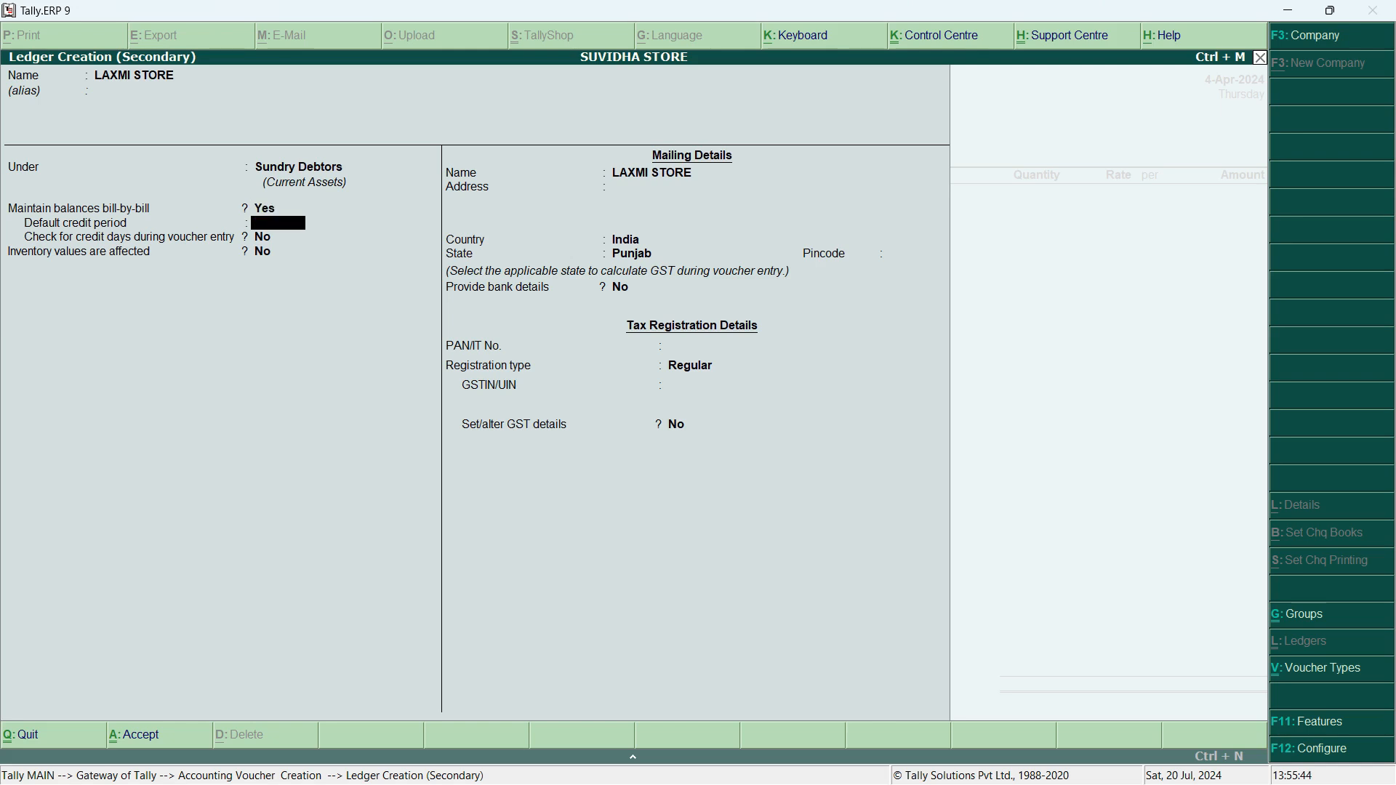
{"action": "key", "text": "Return"}
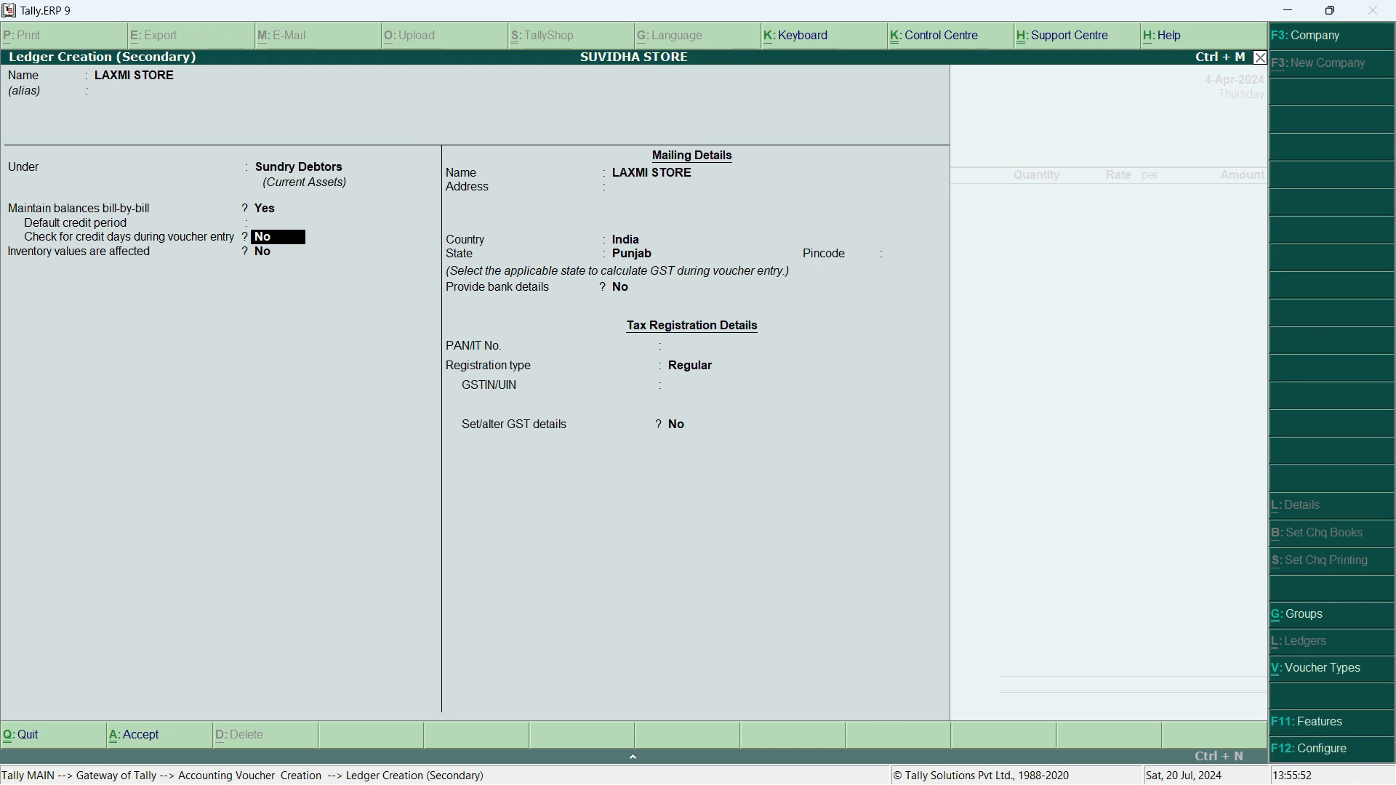
{"action": "key", "text": "Return"}
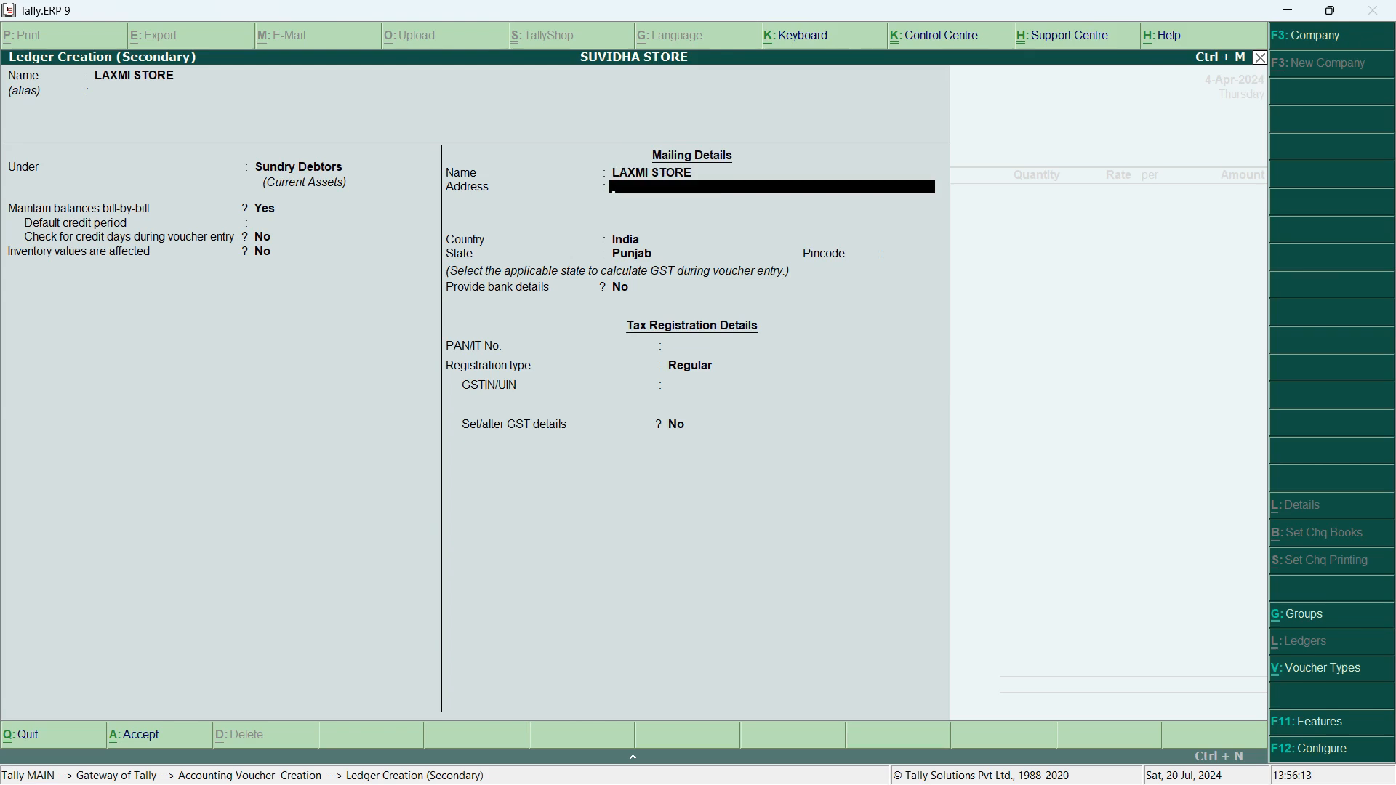
Fill in the ledger's mailing address and pincode, keeping India as the country and Punjab as the state.
{"action": "type", "text": "SHIVALIK ENCLAVES"}
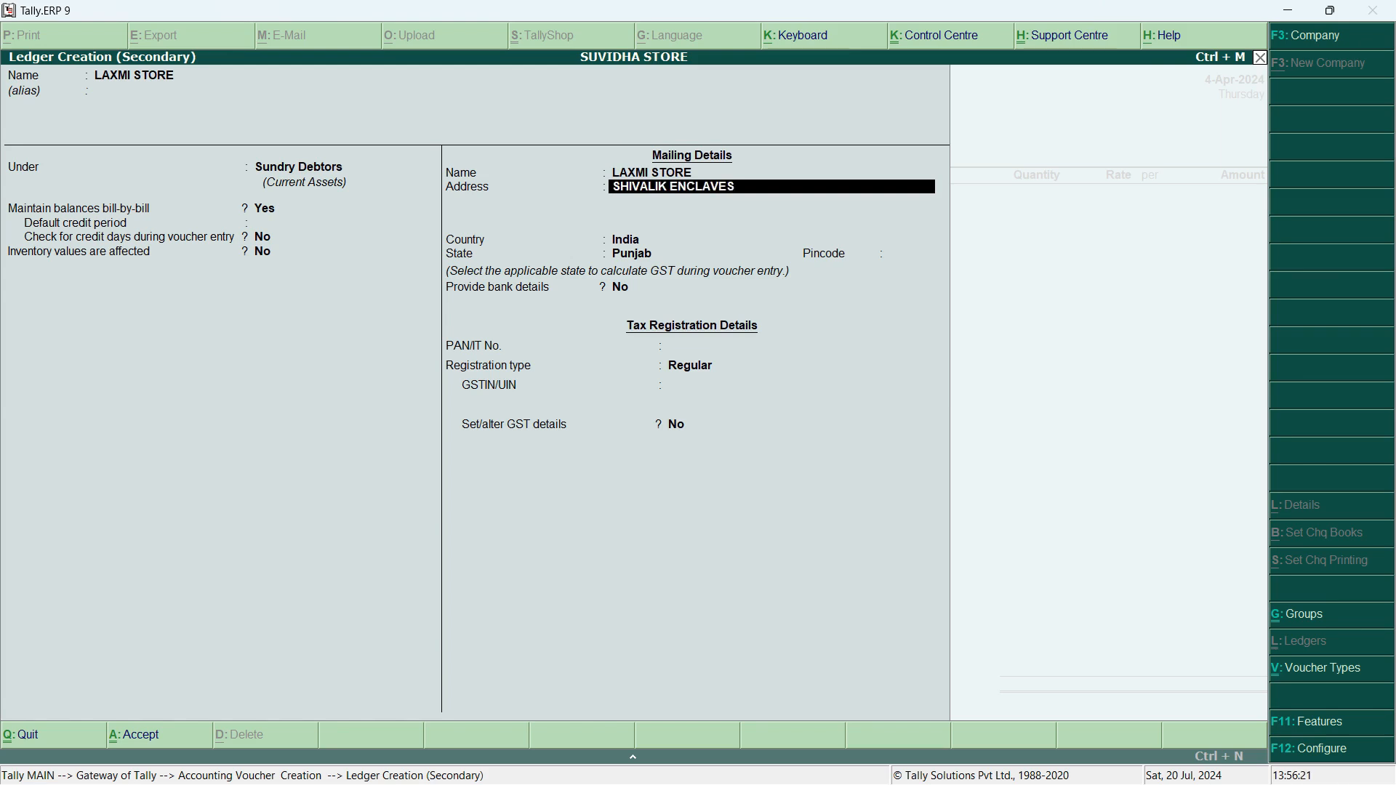
{"action": "key", "text": "Return"}
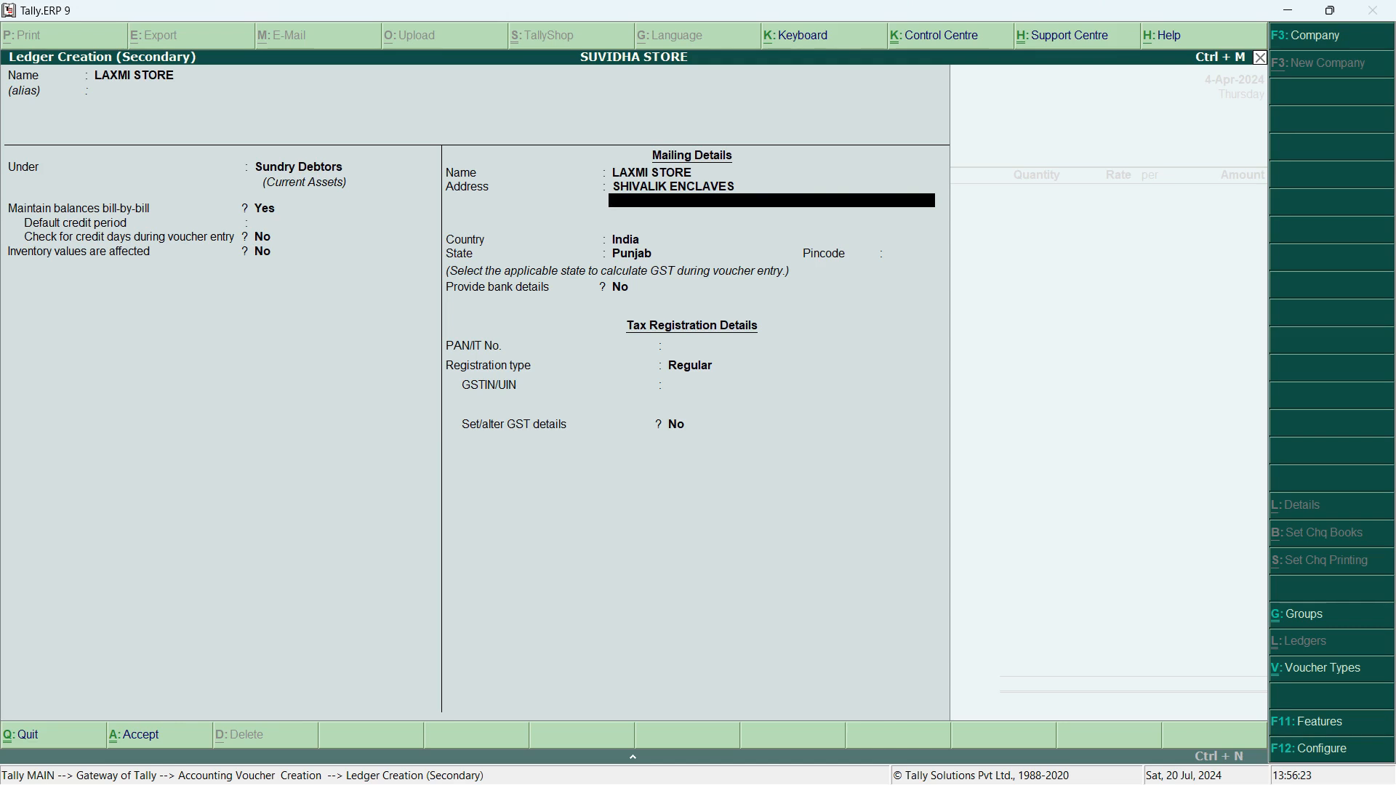
{"action": "type", "text": "MORIND"}
{"action": "type", "text": "A"}
{"action": "key", "text": "Return"}
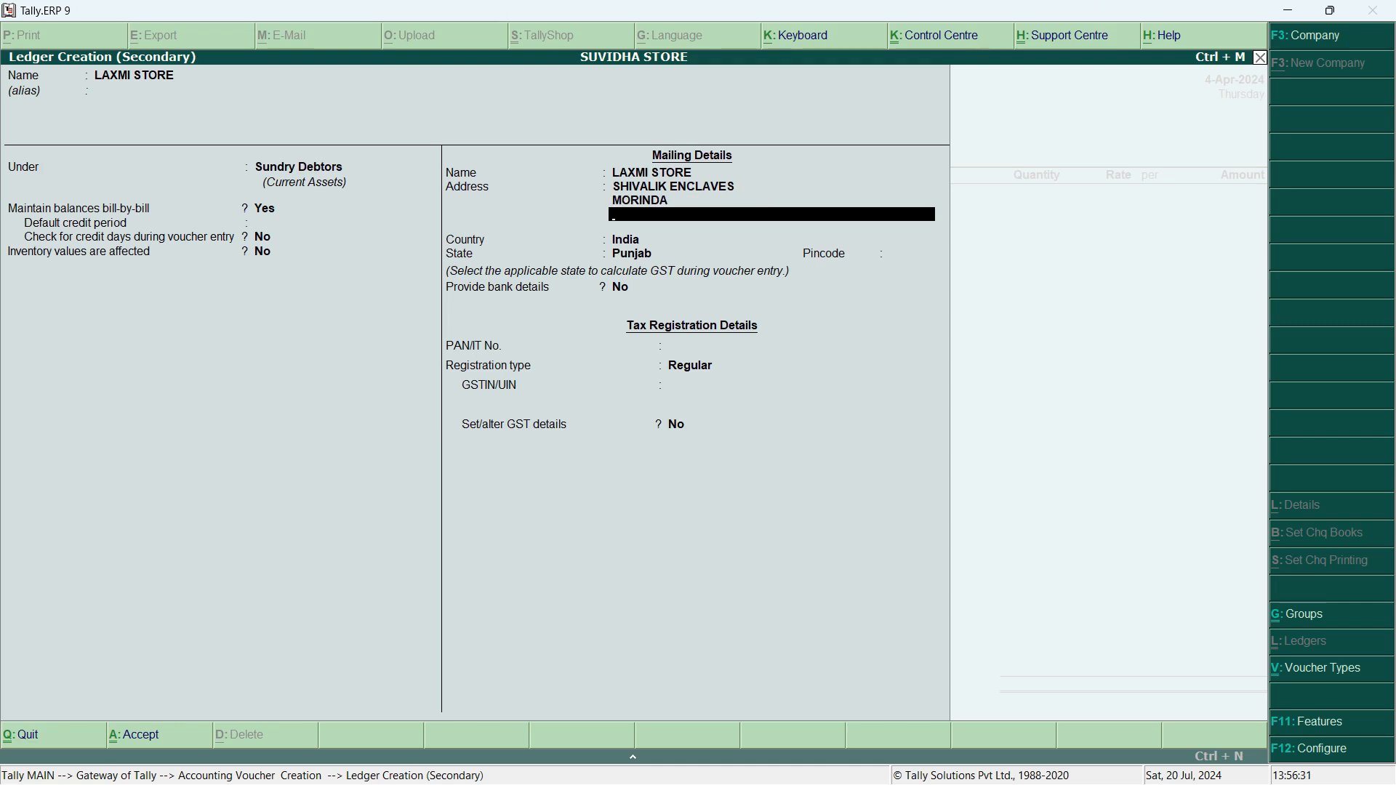
{"action": "key", "text": "Return"}
{"action": "key", "text": "Return"}
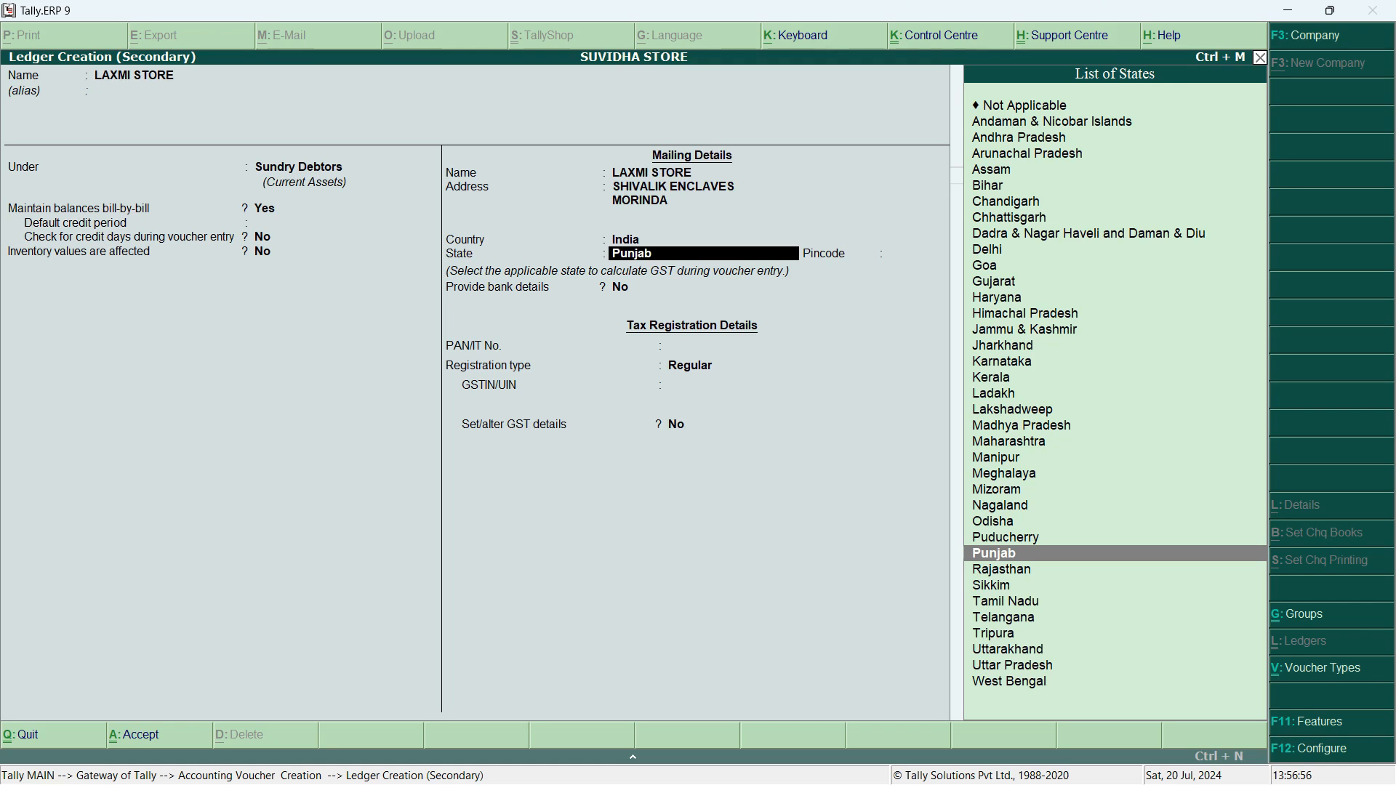
{"action": "key", "text": "Return"}
{"action": "type", "text": "140101"}
{"action": "key", "text": "Return"}
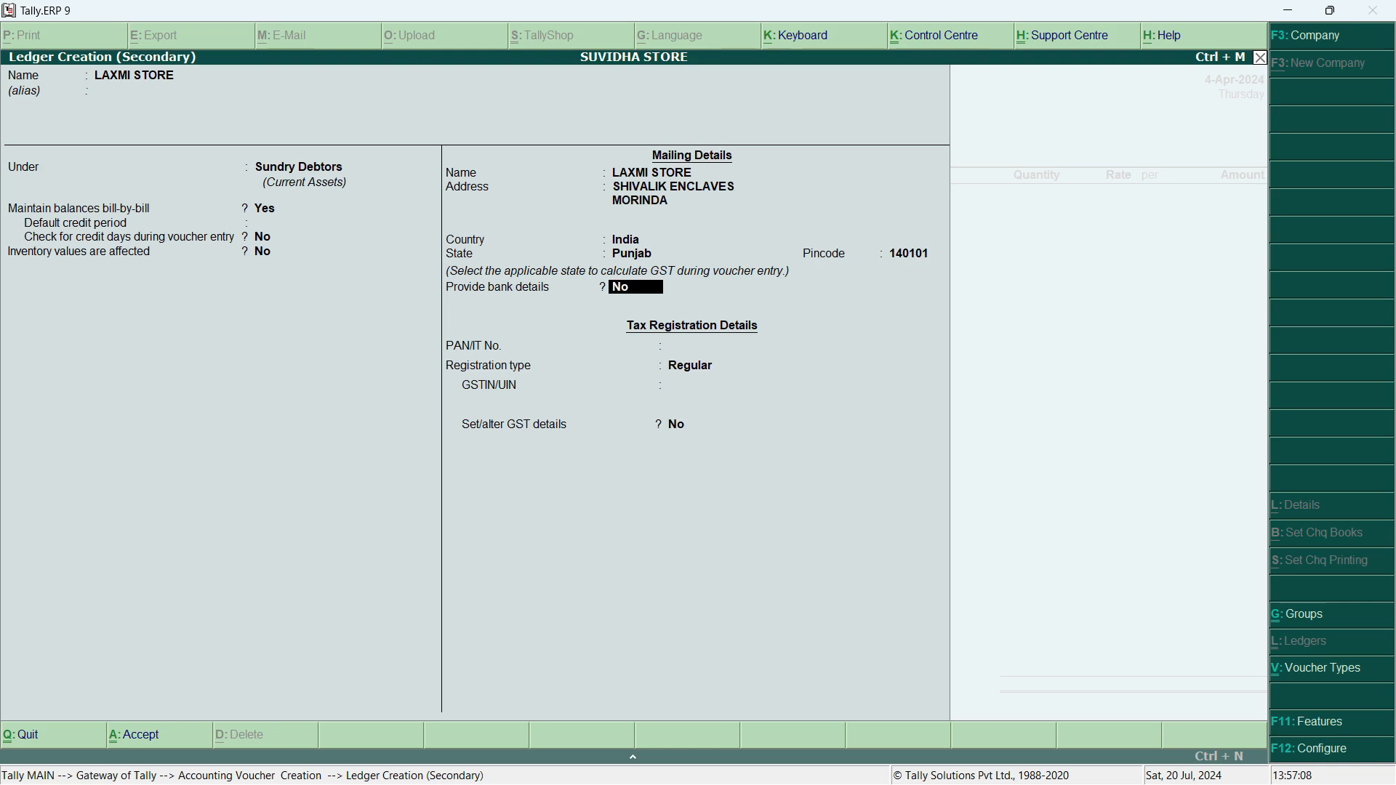
Decline bank details, leave the PAN blank, keep the Regular registration type, paste the party's GSTIN and keep Set/alter GST details at No.
{"action": "key", "text": "Return"}
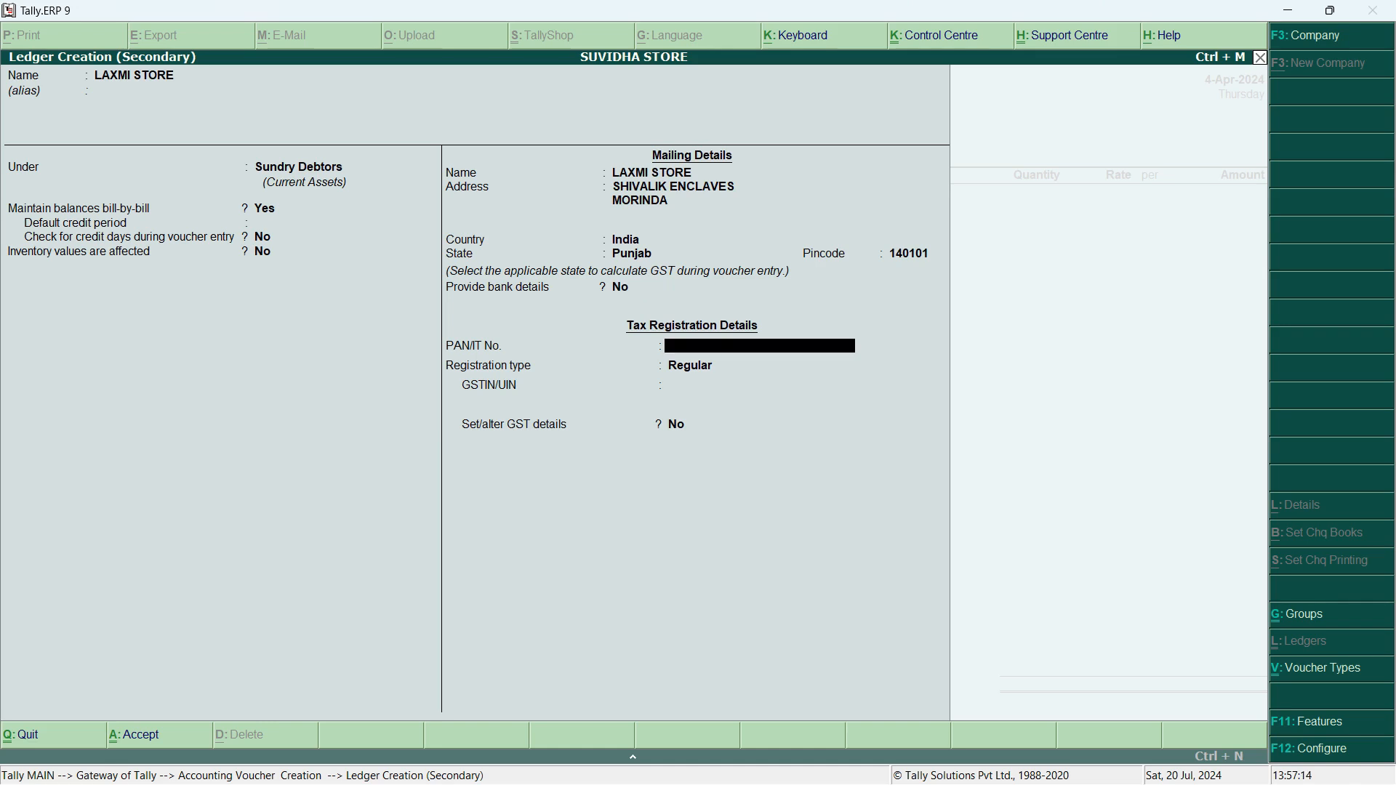
{"action": "key", "text": "Return"}
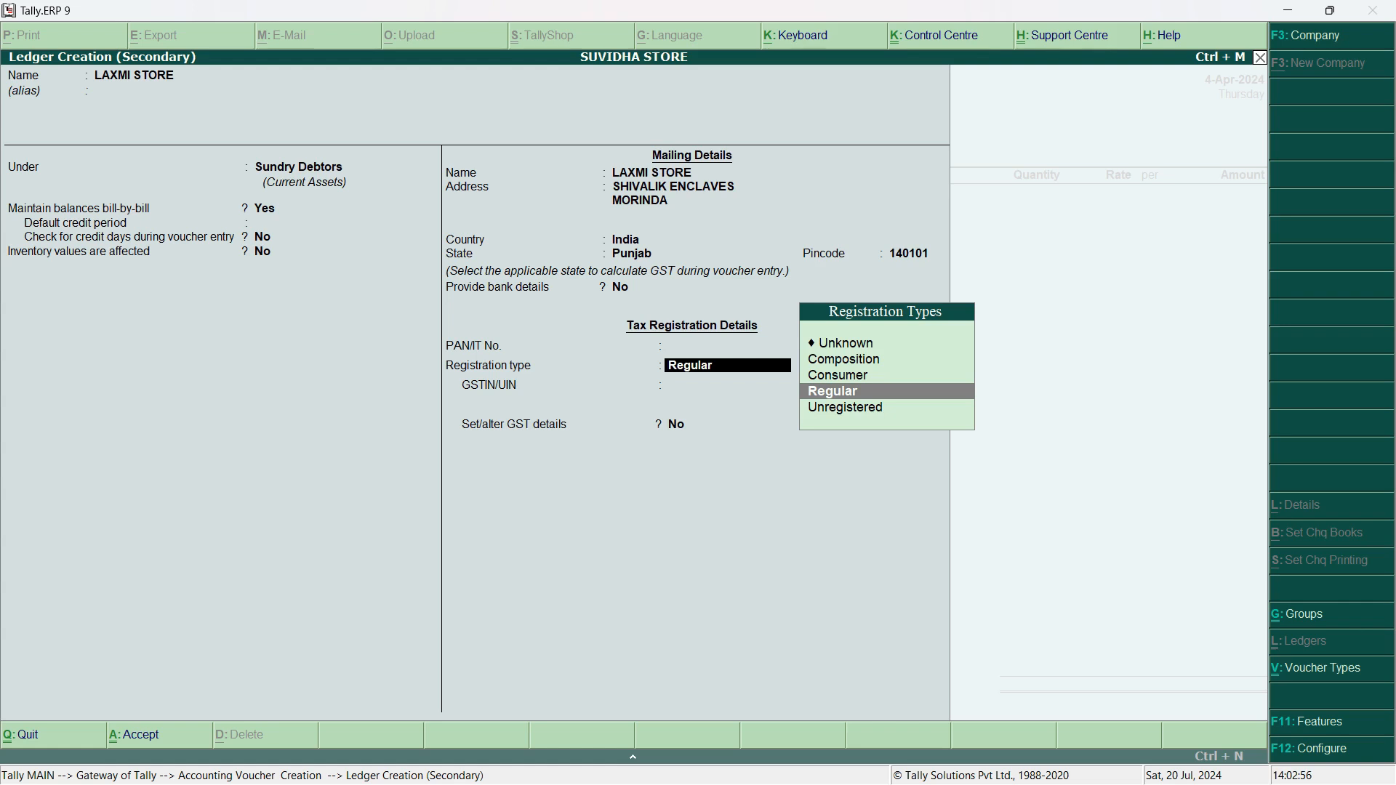
{"action": "key", "text": "Return"}
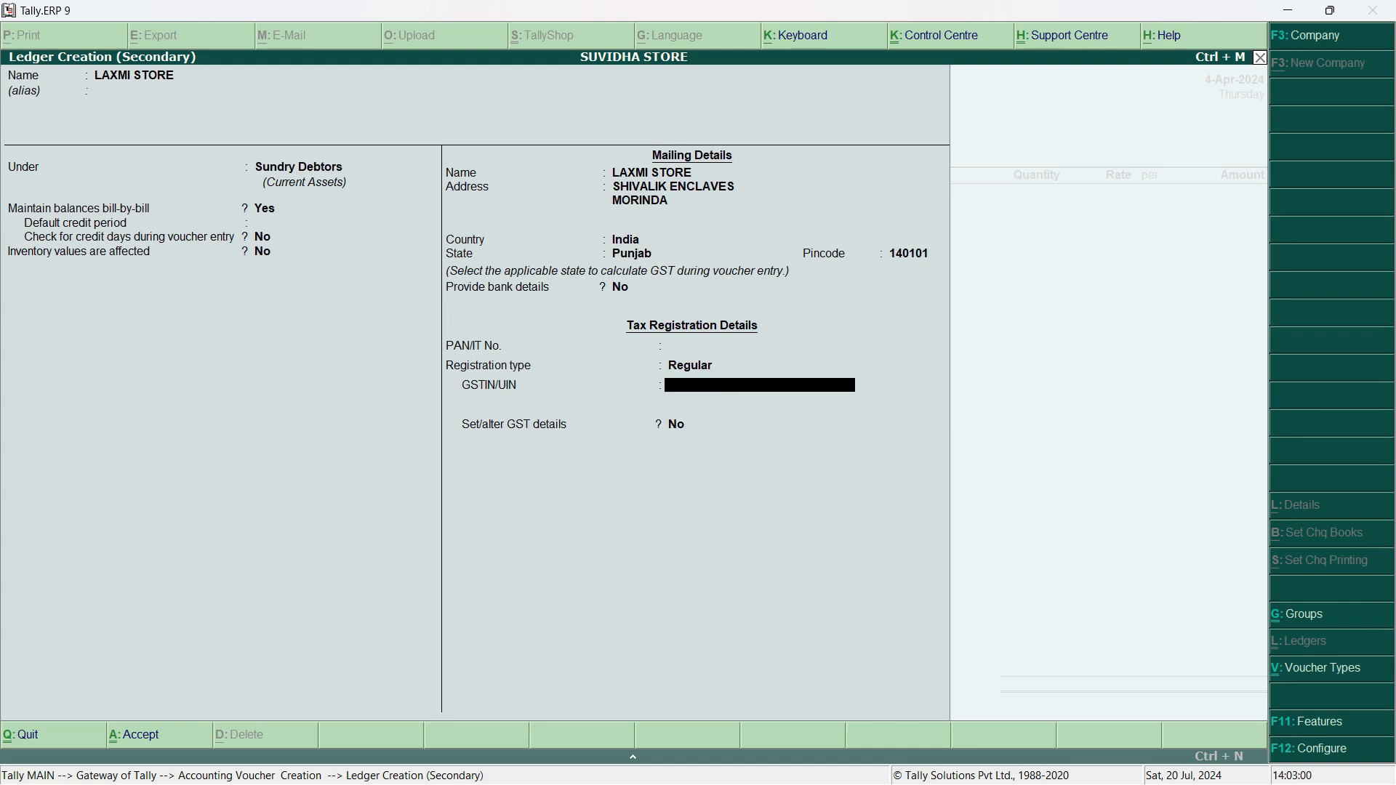
{"action": "key", "text": "alt+Tab"}
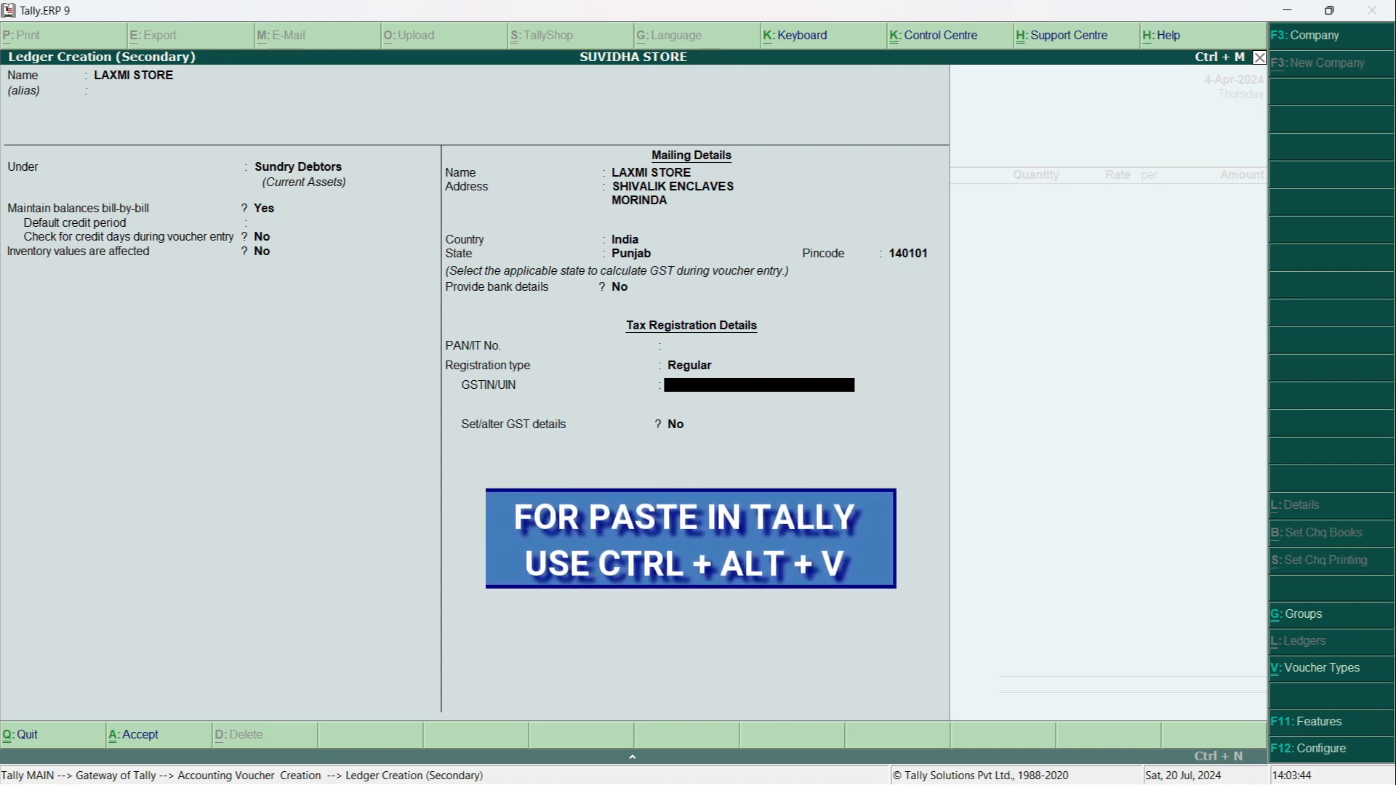
{"action": "key", "text": "ctrl+alt+v"}
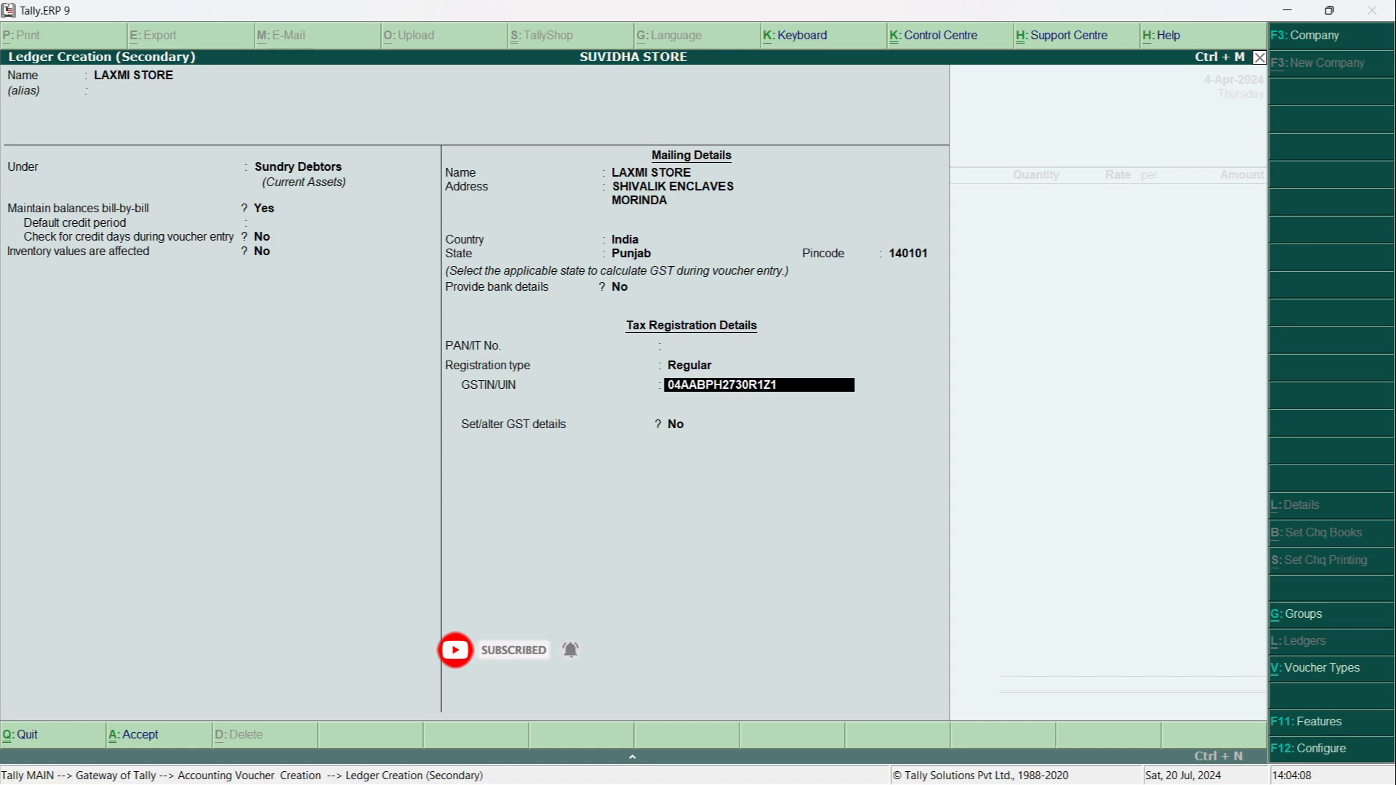
{"action": "key", "text": "Return"}
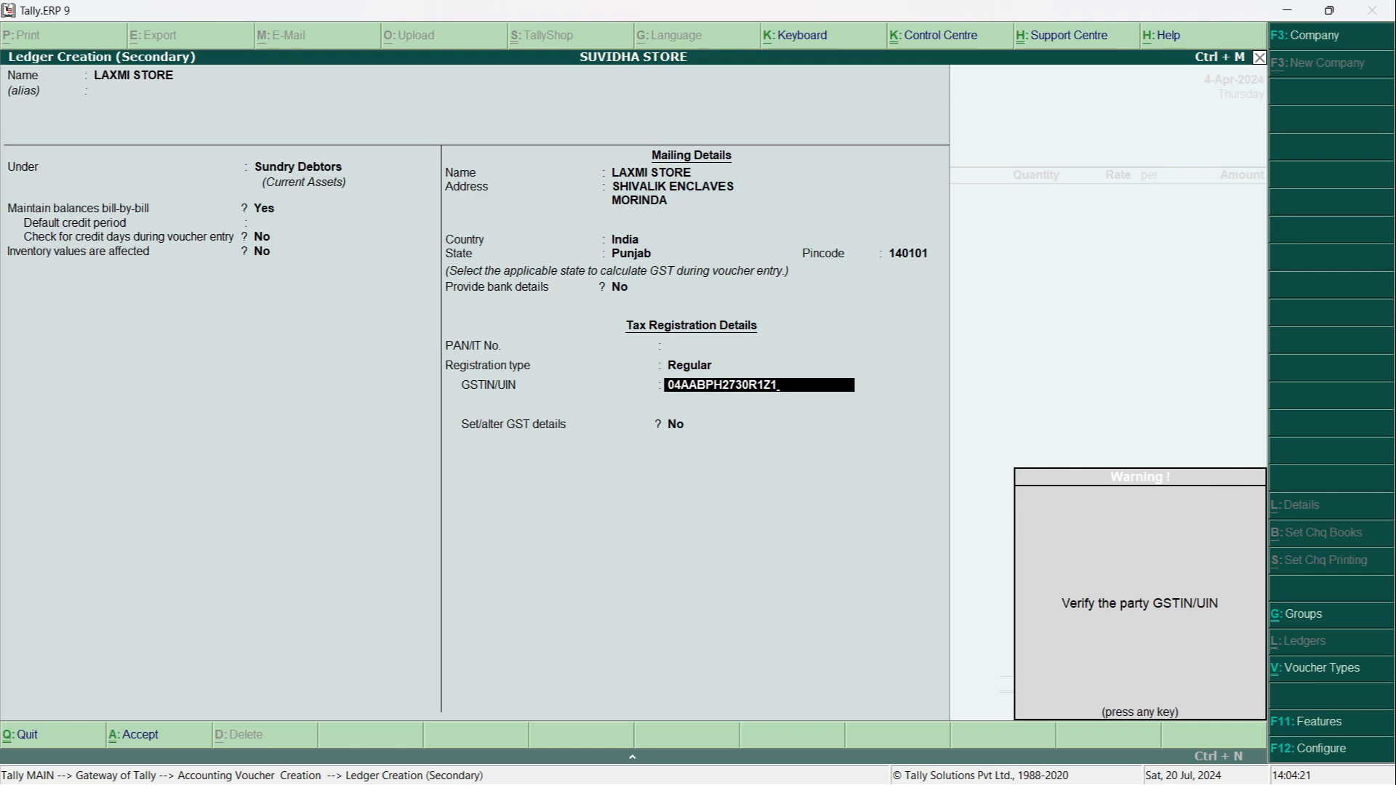
{"action": "key", "text": "Return"}
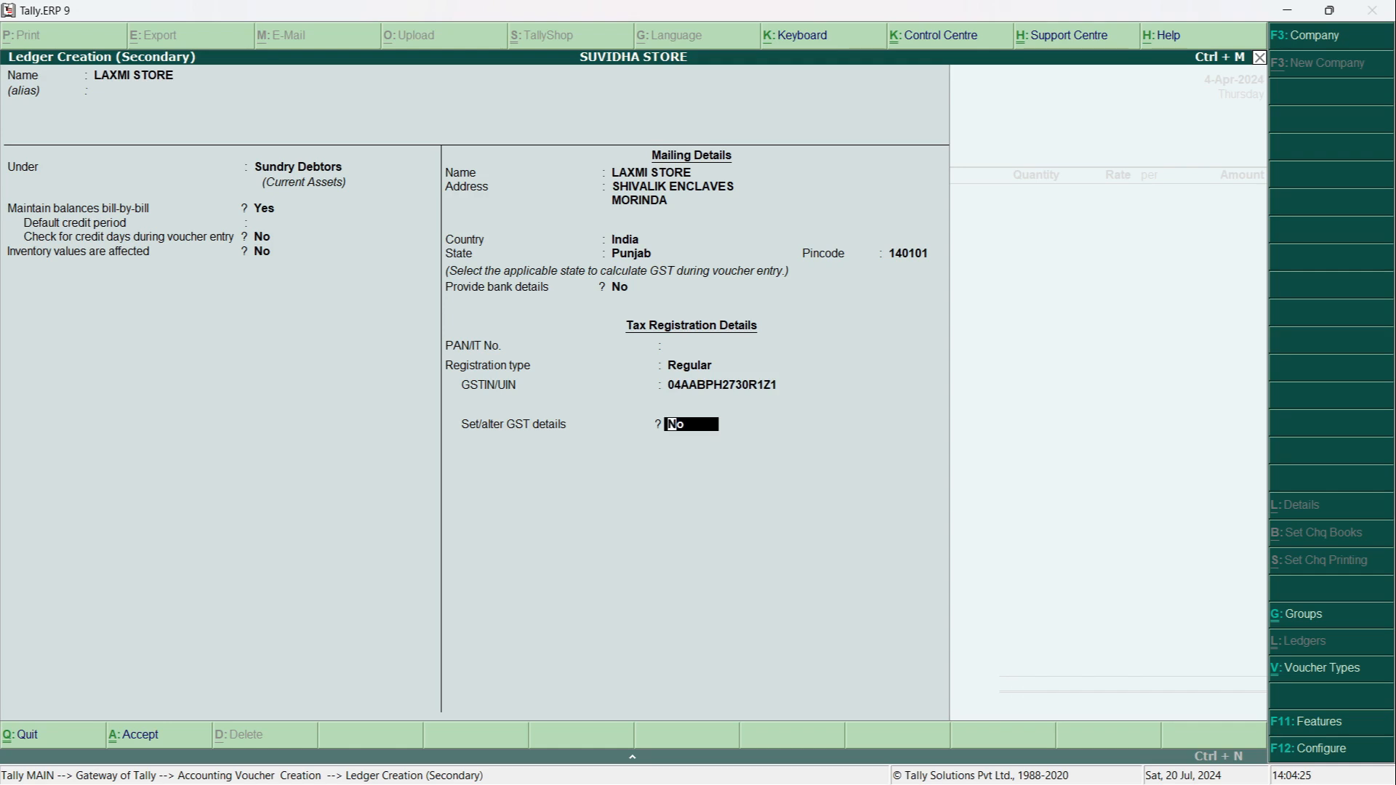
{"action": "key", "text": "Return"}
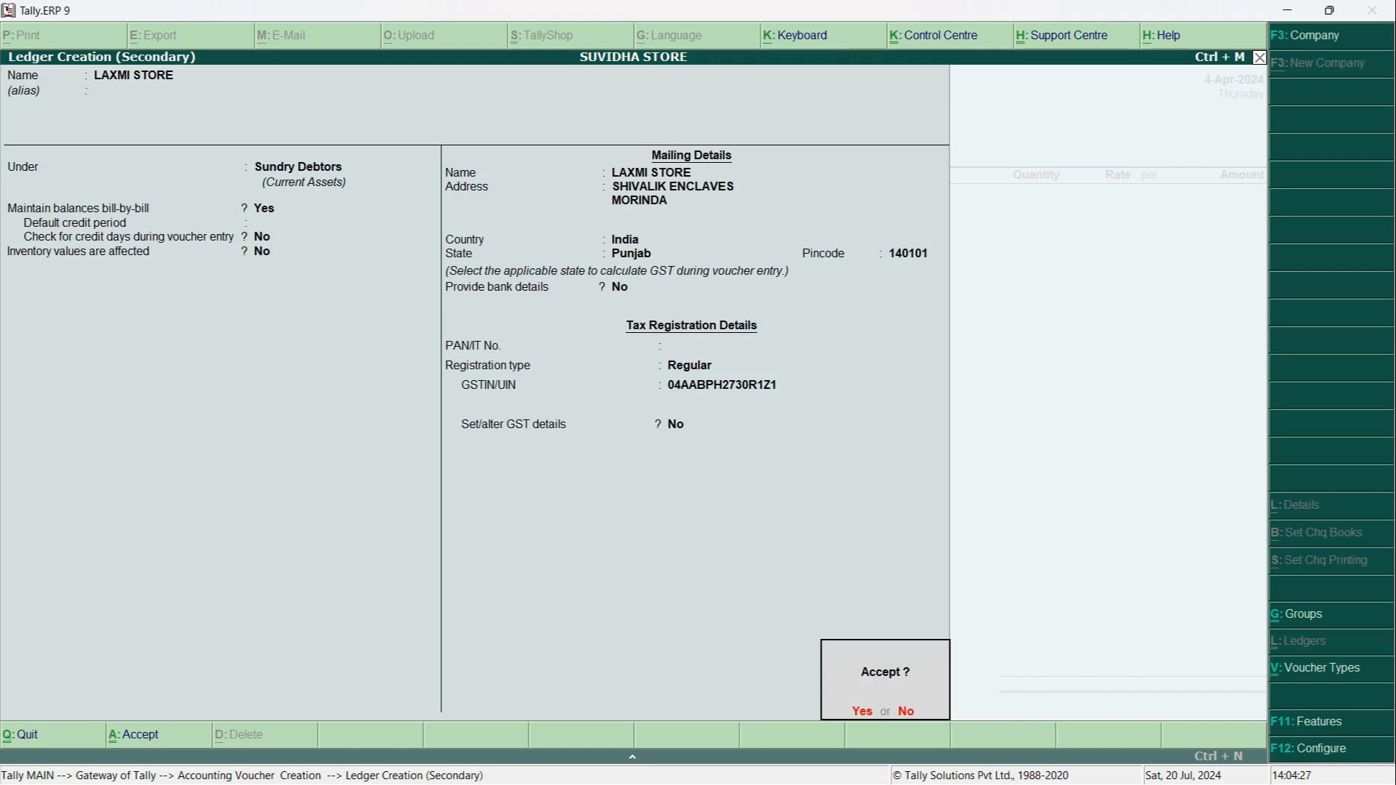
Save the LAXMI STORE ledger and leave the invoice's despatch and order details blank.
{"action": "key", "text": "Return"}
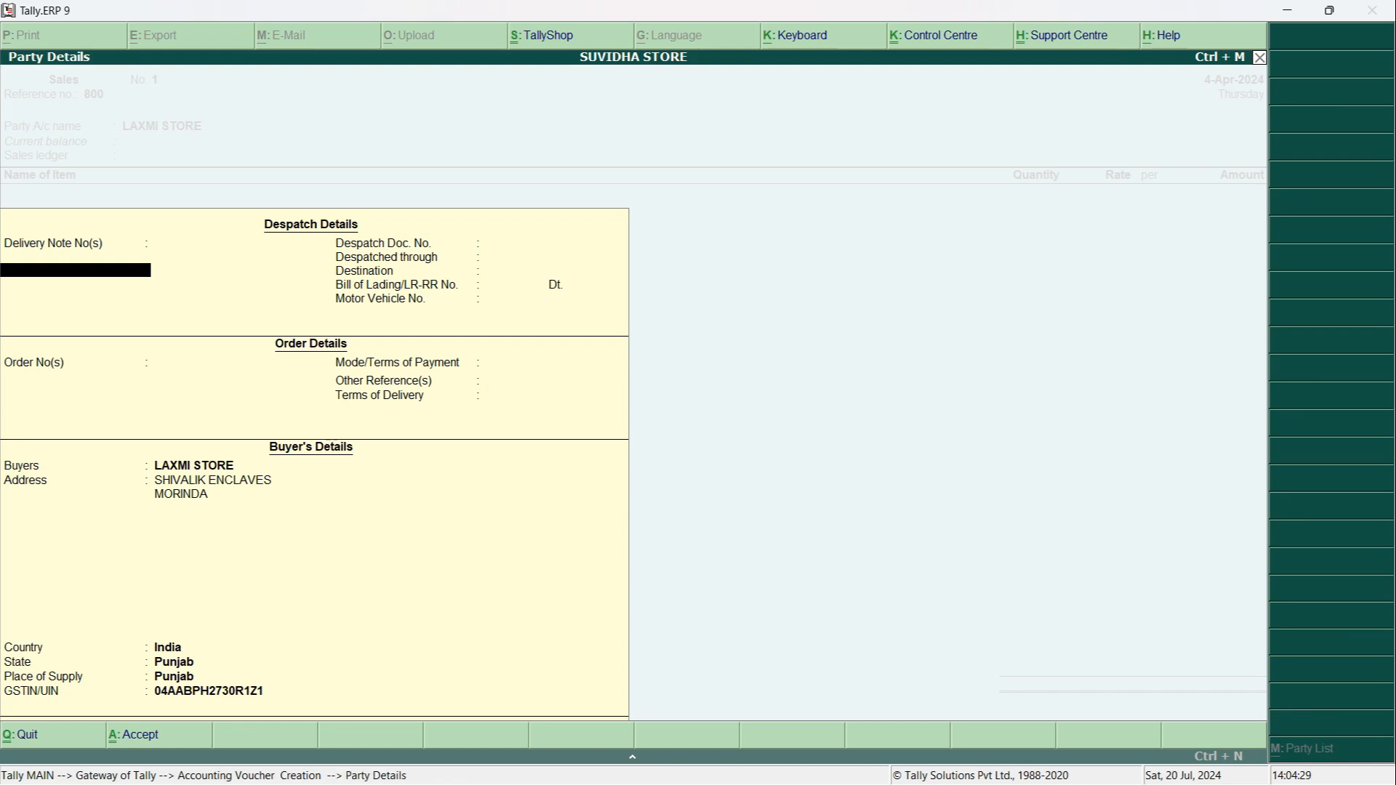
{"action": "key", "text": "Return"}
{"action": "key", "text": "Return"}
{"action": "key", "text": "Return"}
{"action": "key", "text": "Return"}
{"action": "key", "text": "Return"}
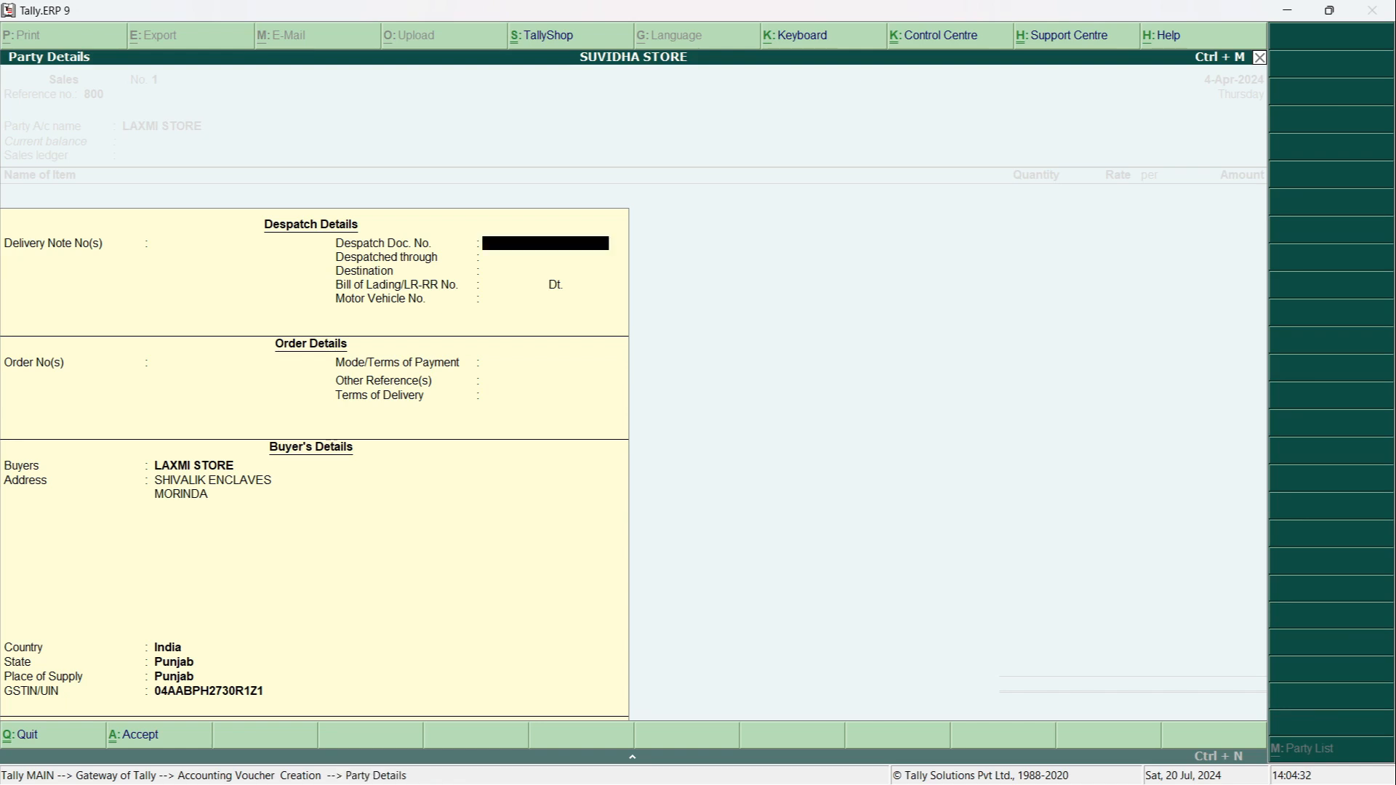
{"action": "key", "text": "Return"}
{"action": "key", "text": "Return"}
{"action": "key", "text": "Return"}
{"action": "key", "text": "Return"}
{"action": "key", "text": "Return"}
{"action": "key", "text": "Return"}
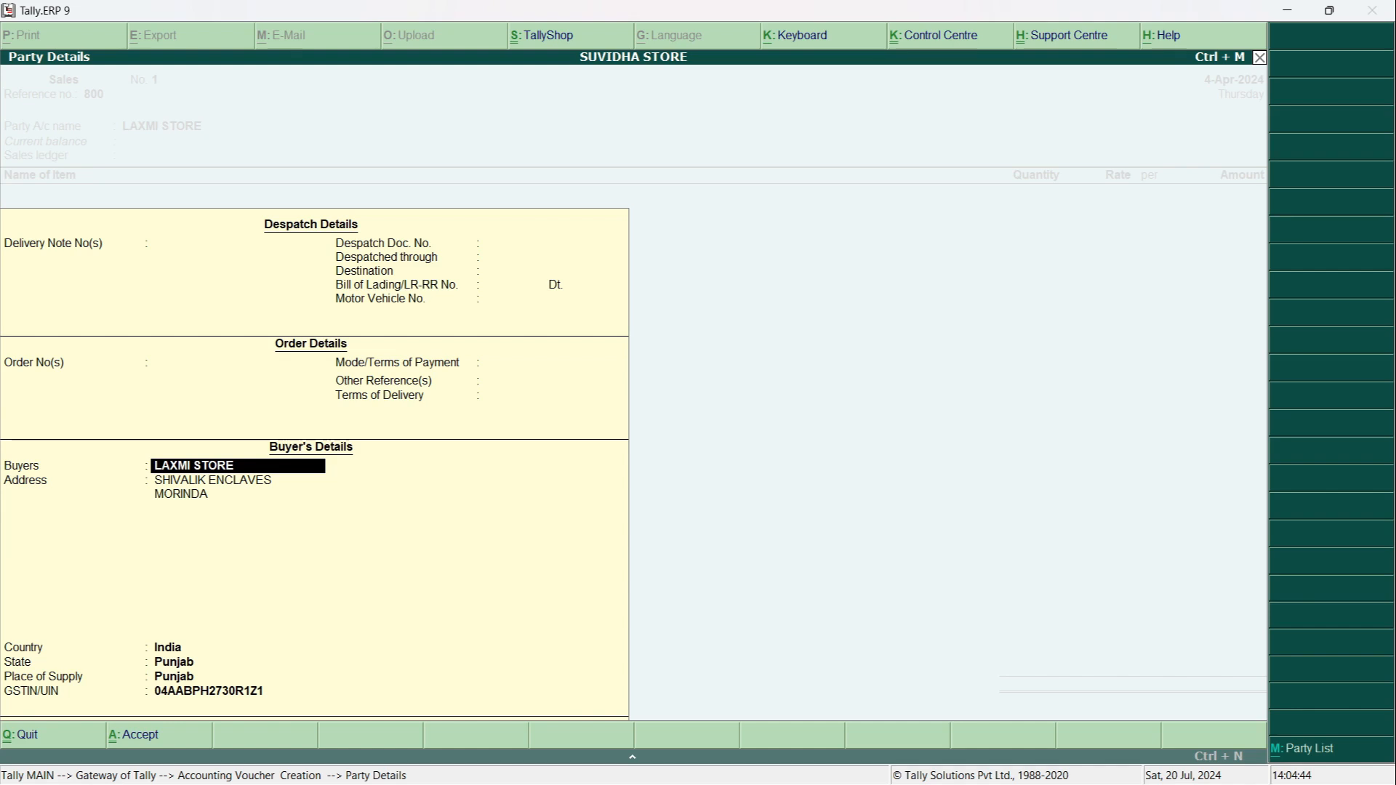
Accept LAXMI STORE's buyer details unchanged, keeping India as the country and Punjab as the state and place of supply.
{"action": "key", "text": "Return"}
{"action": "key", "text": "Return"}
{"action": "key", "text": "Return"}
{"action": "key", "text": "Return"}
{"action": "key", "text": "Return"}
{"action": "key", "text": "Return"}
{"action": "key", "text": "Return"}
{"action": "key", "text": "Return"}
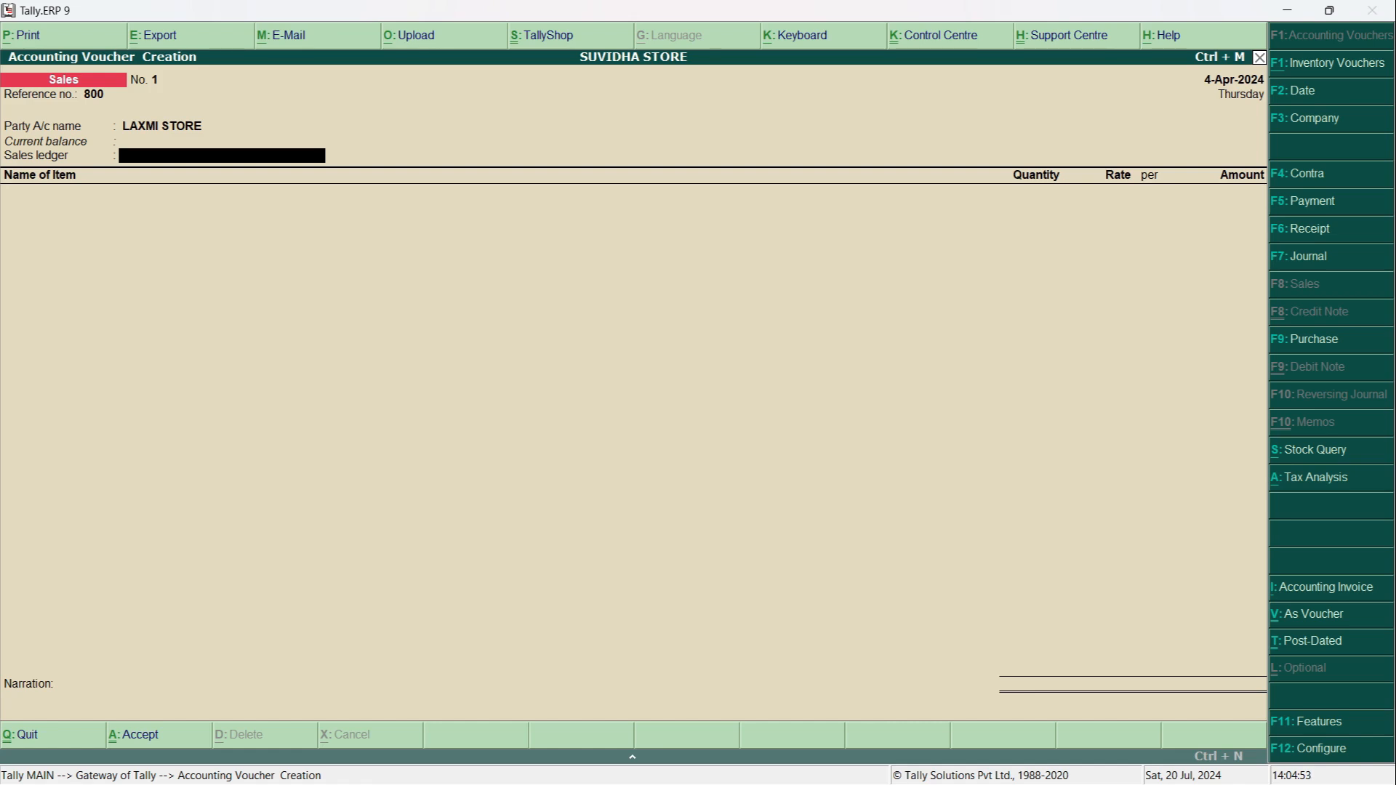
Check the sales ledger name in the Word document, then start creating it in Tally as SALES GST EXEMPT with no alias.
{"action": "key", "text": "alt+Tab"}
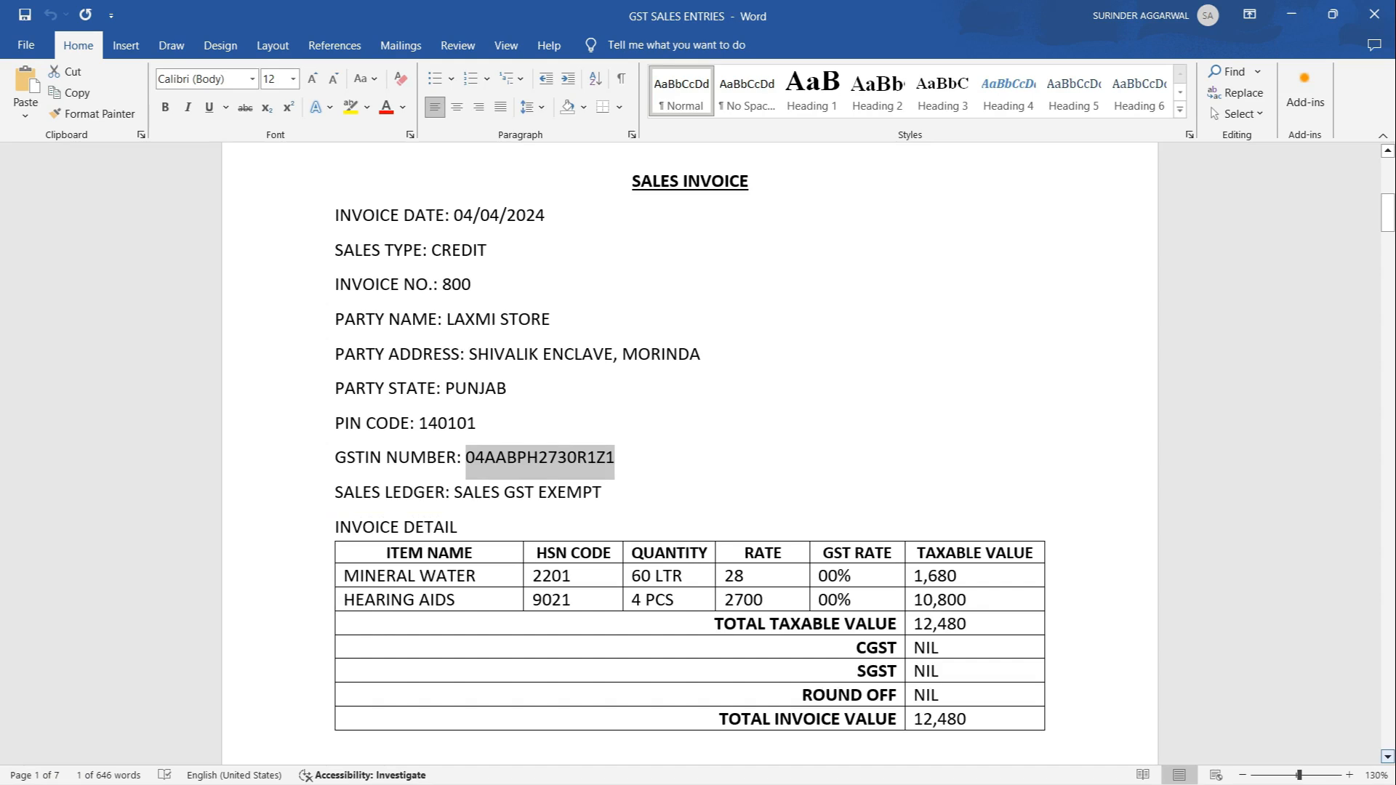
{"action": "key", "text": "alt+Tab"}
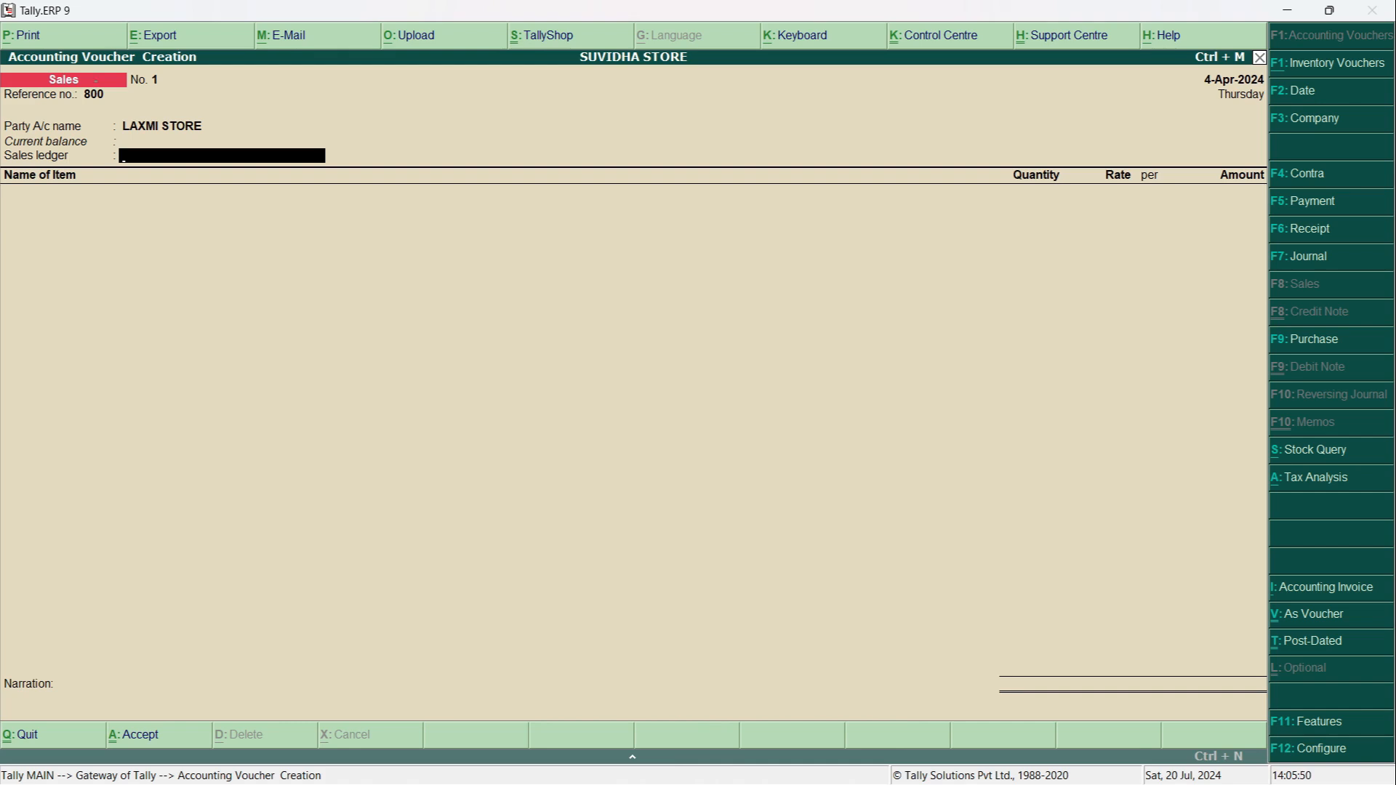
{"action": "key", "text": "alt+c"}
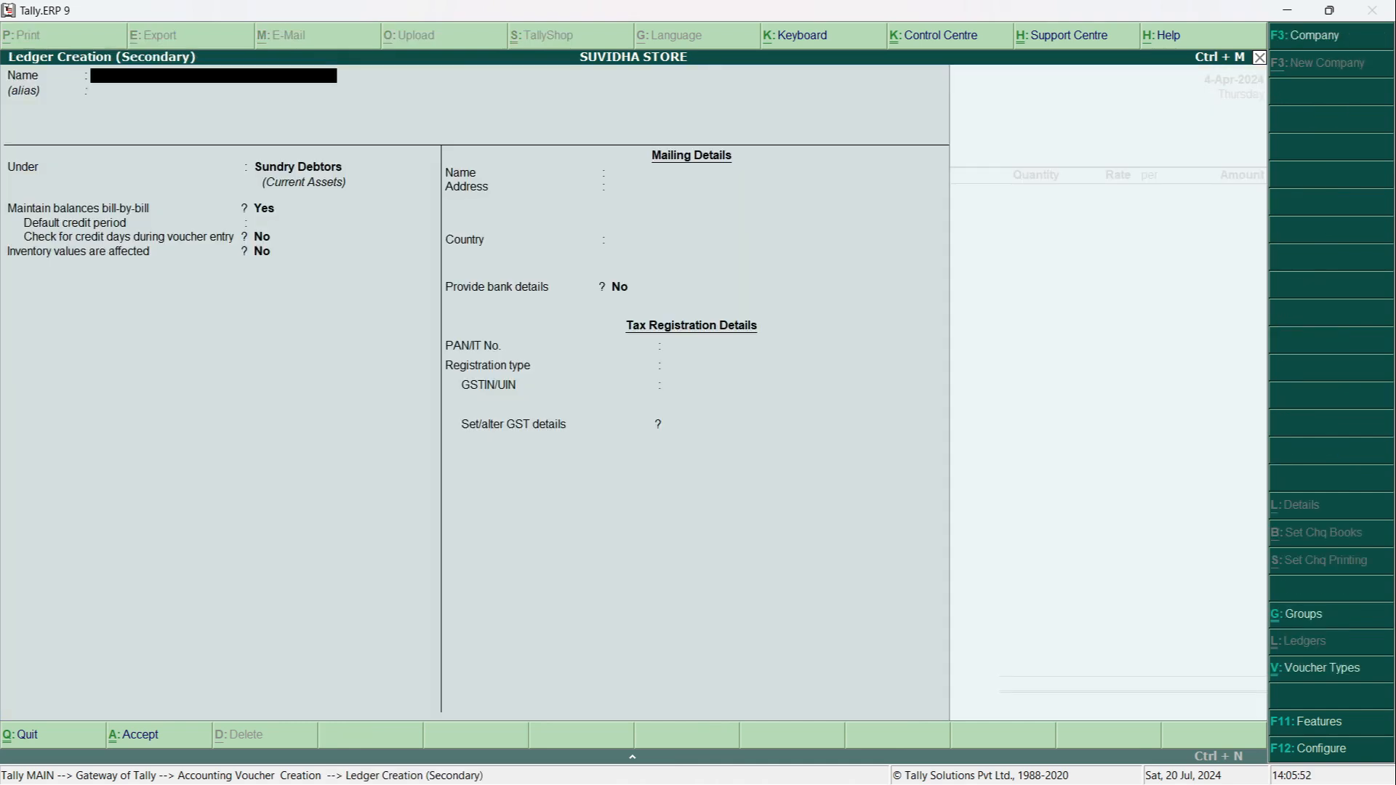
{"action": "type", "text": "SALES GST EXEMPT"}
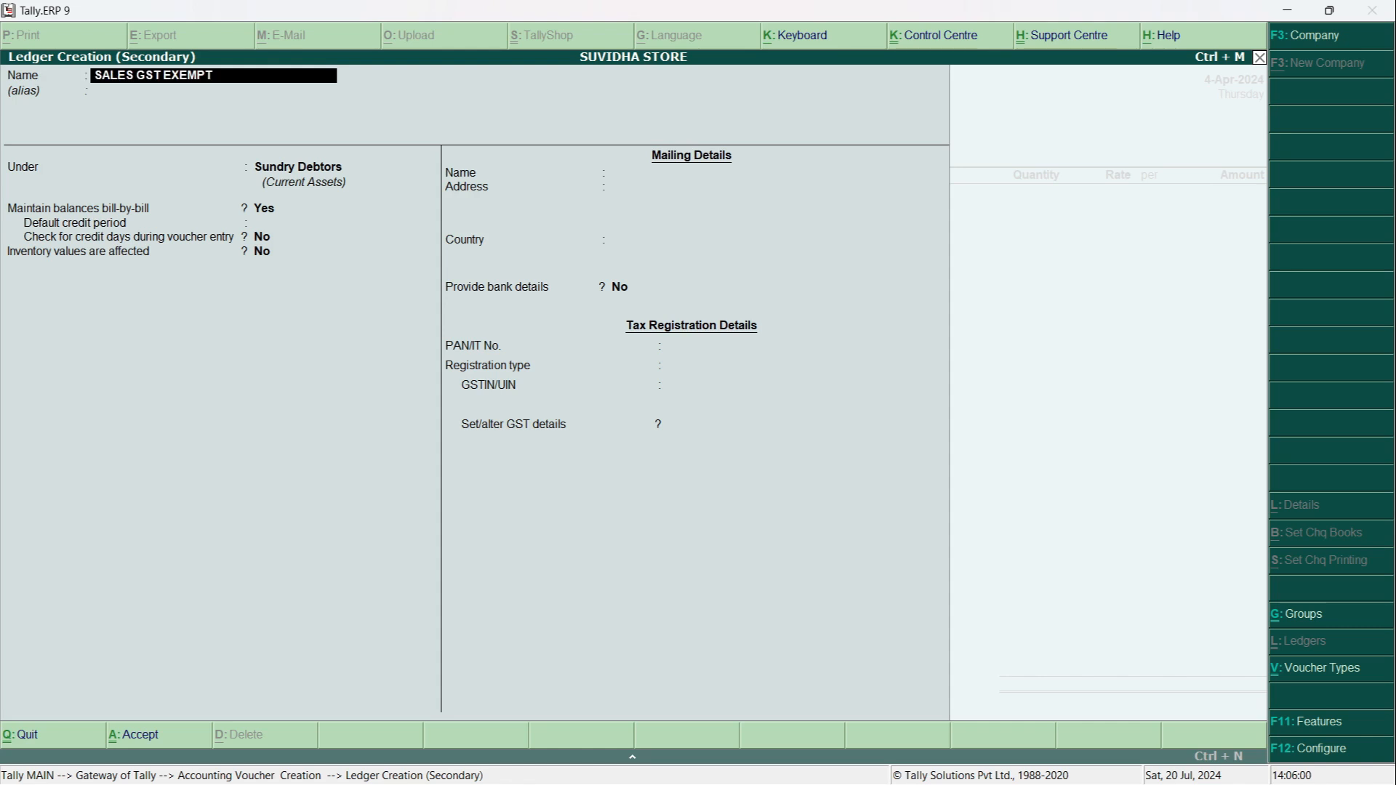
{"action": "key", "text": "Return"}
{"action": "key", "text": "Return"}
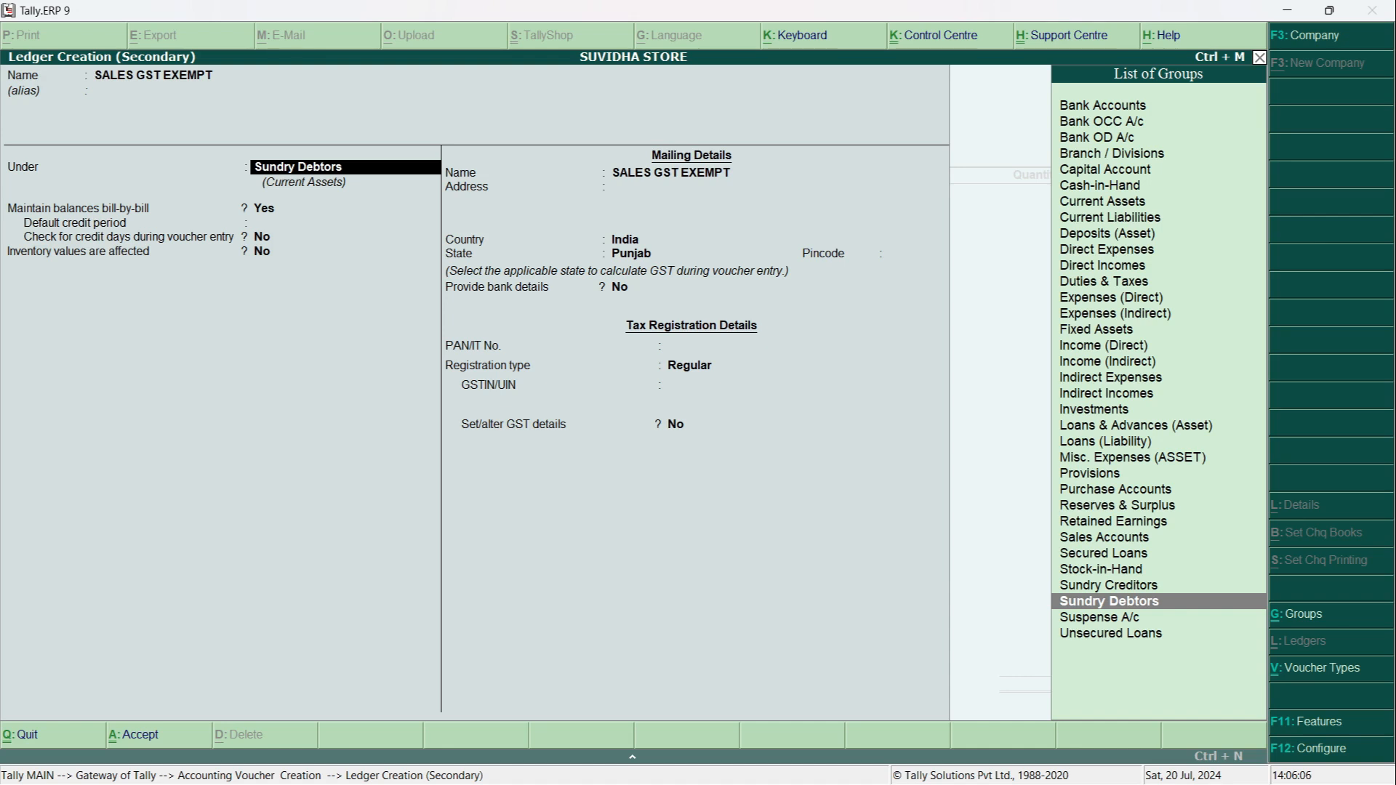
Place the ledger under Sales Accounts, with inventory values affected and the type of ledger Not Applicable.
{"action": "type", "text": "SAL"}
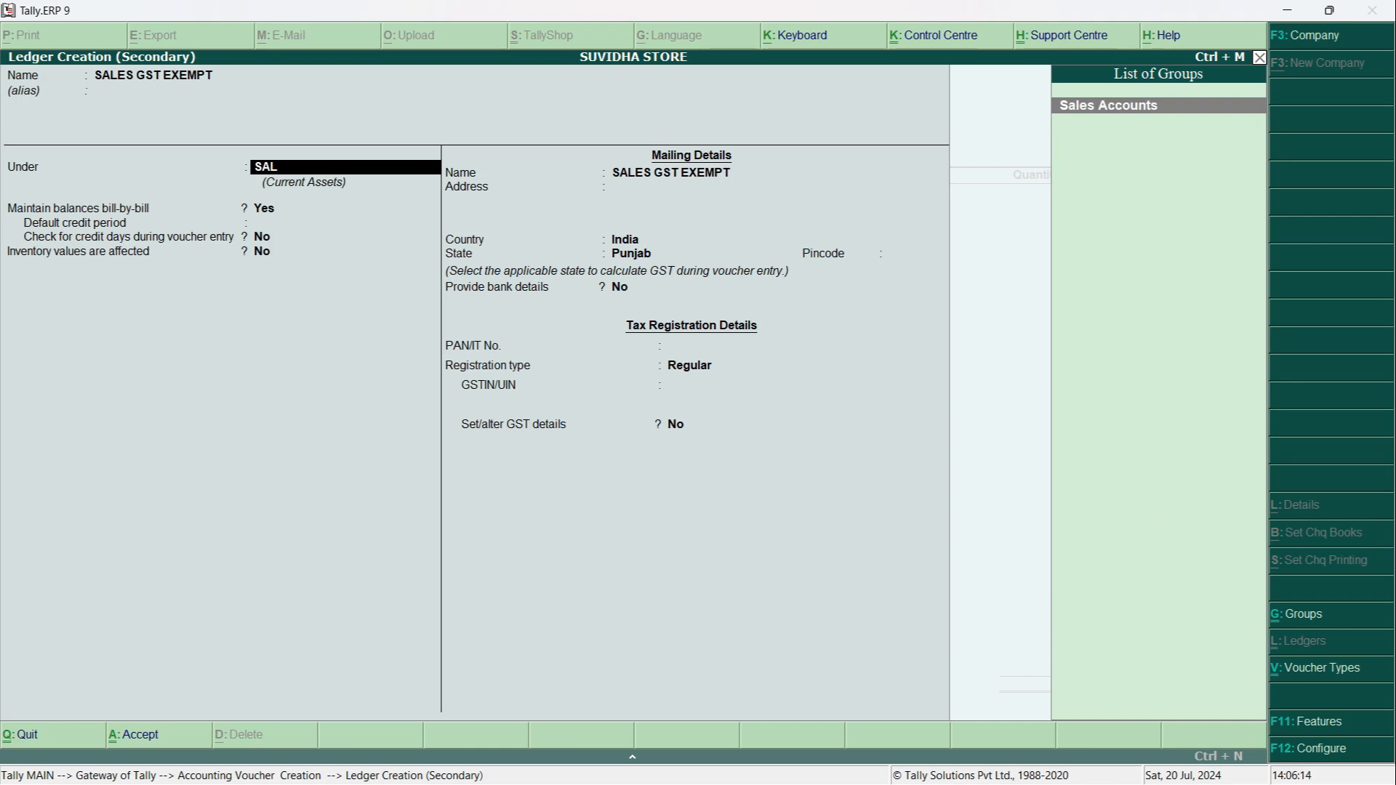
{"action": "key", "text": "Return"}
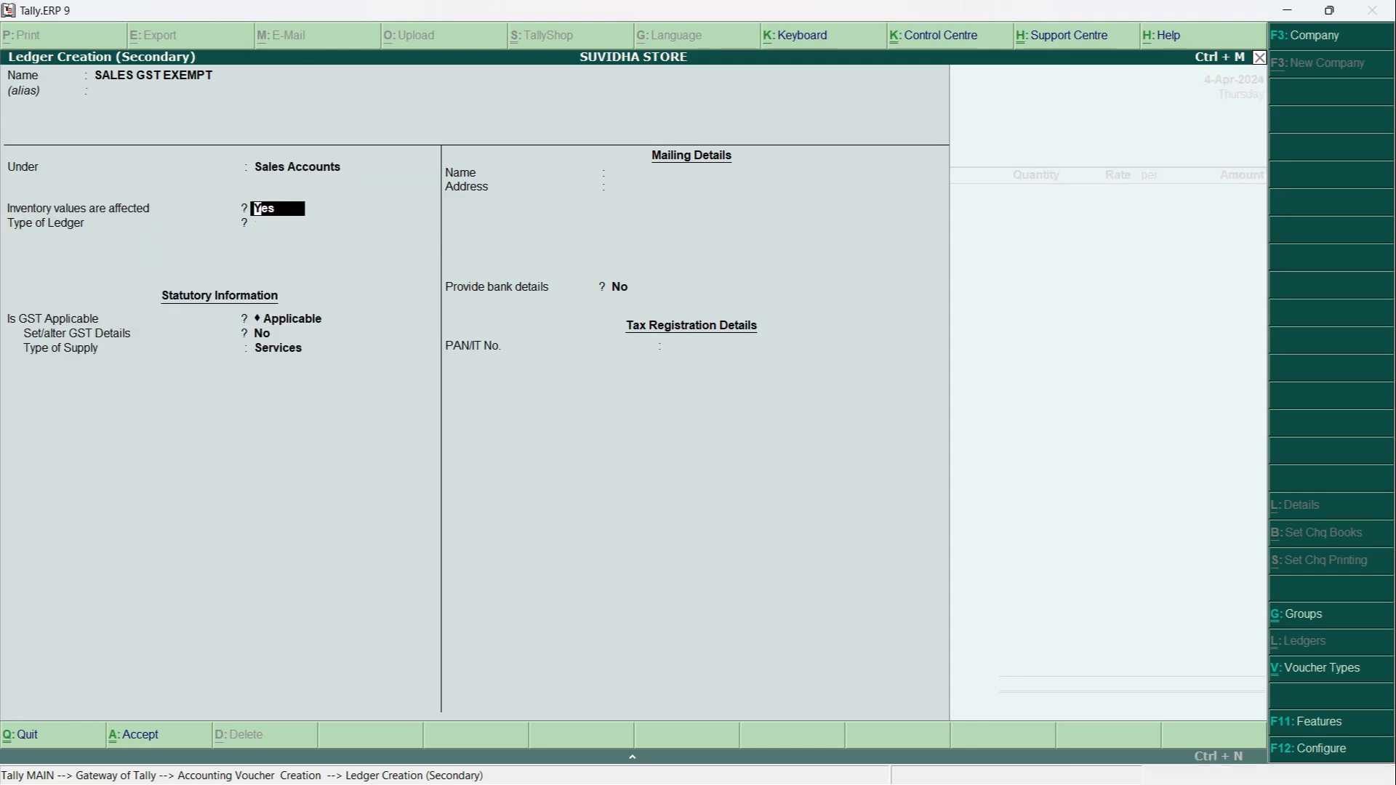
{"action": "key", "text": "Return"}
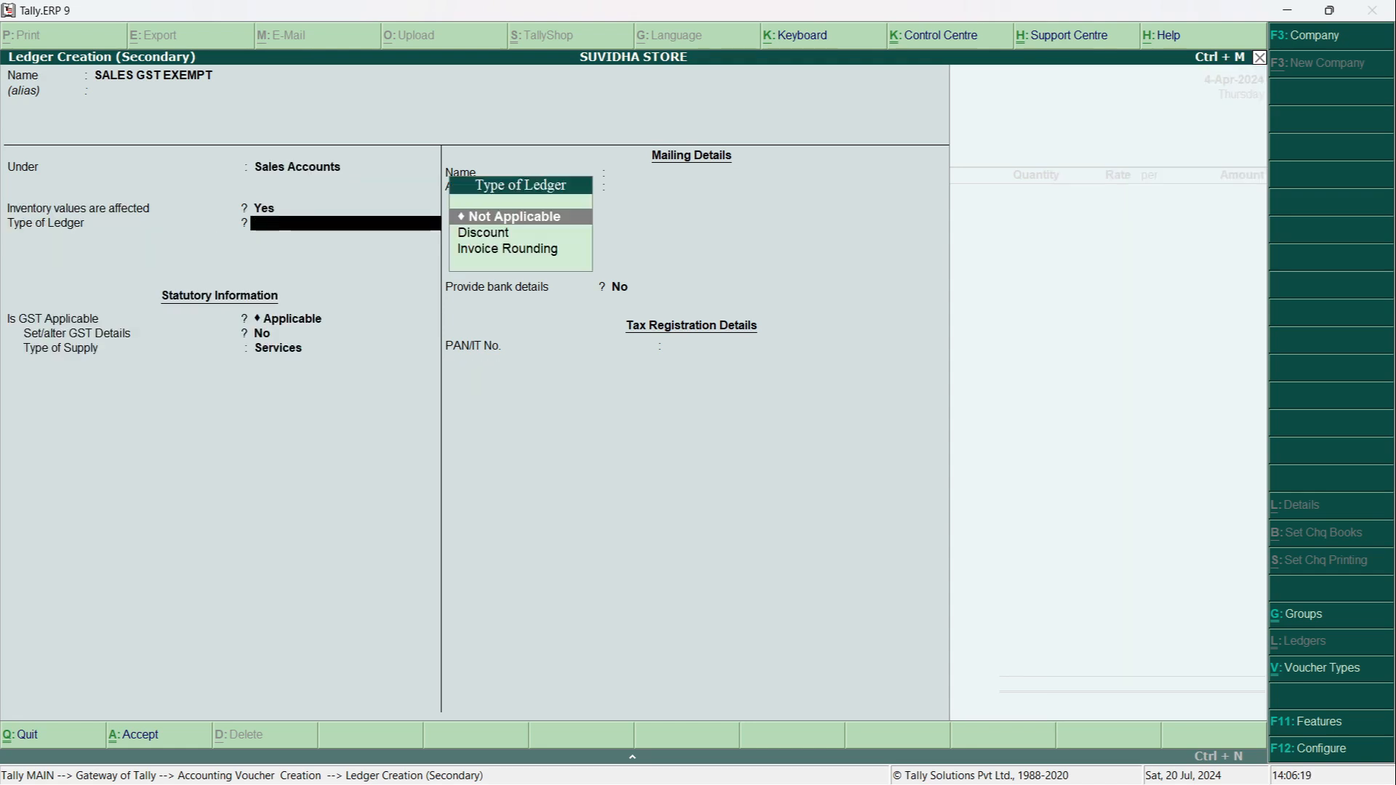
{"action": "key", "text": "Return"}
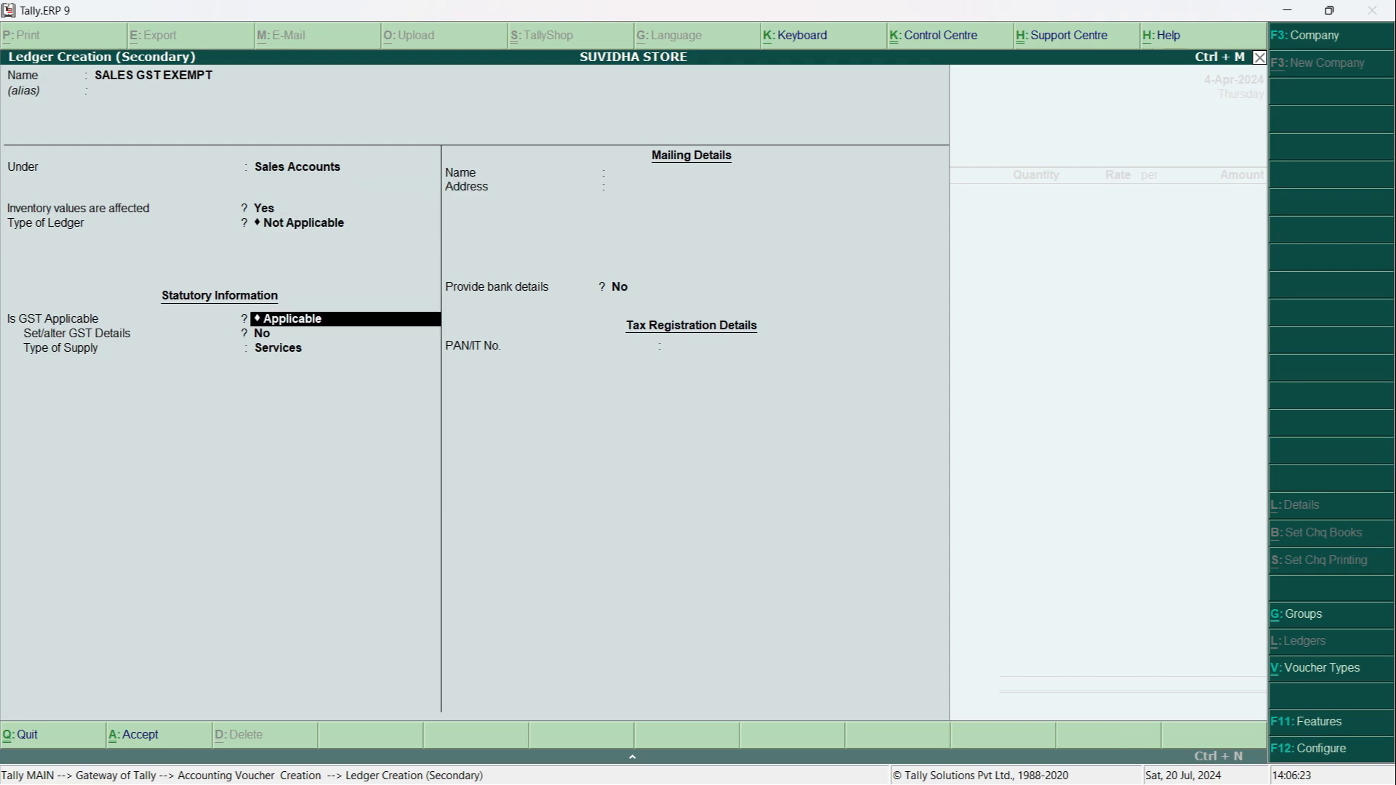
Keep GST applicable without altering GST details, set the type of supply to Goods, decline bank details and save the sales ledger.
{"action": "key", "text": "Return"}
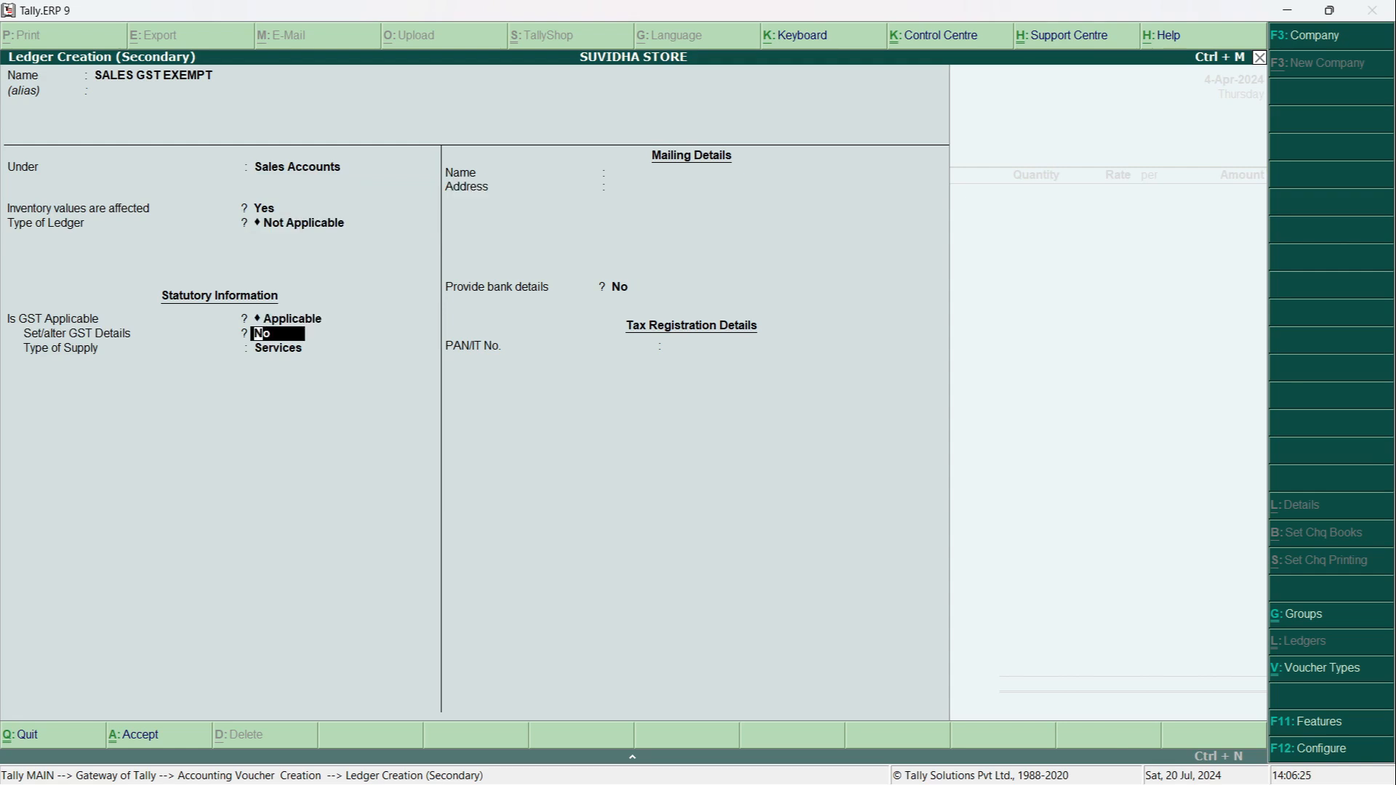
{"action": "key", "text": "Return"}
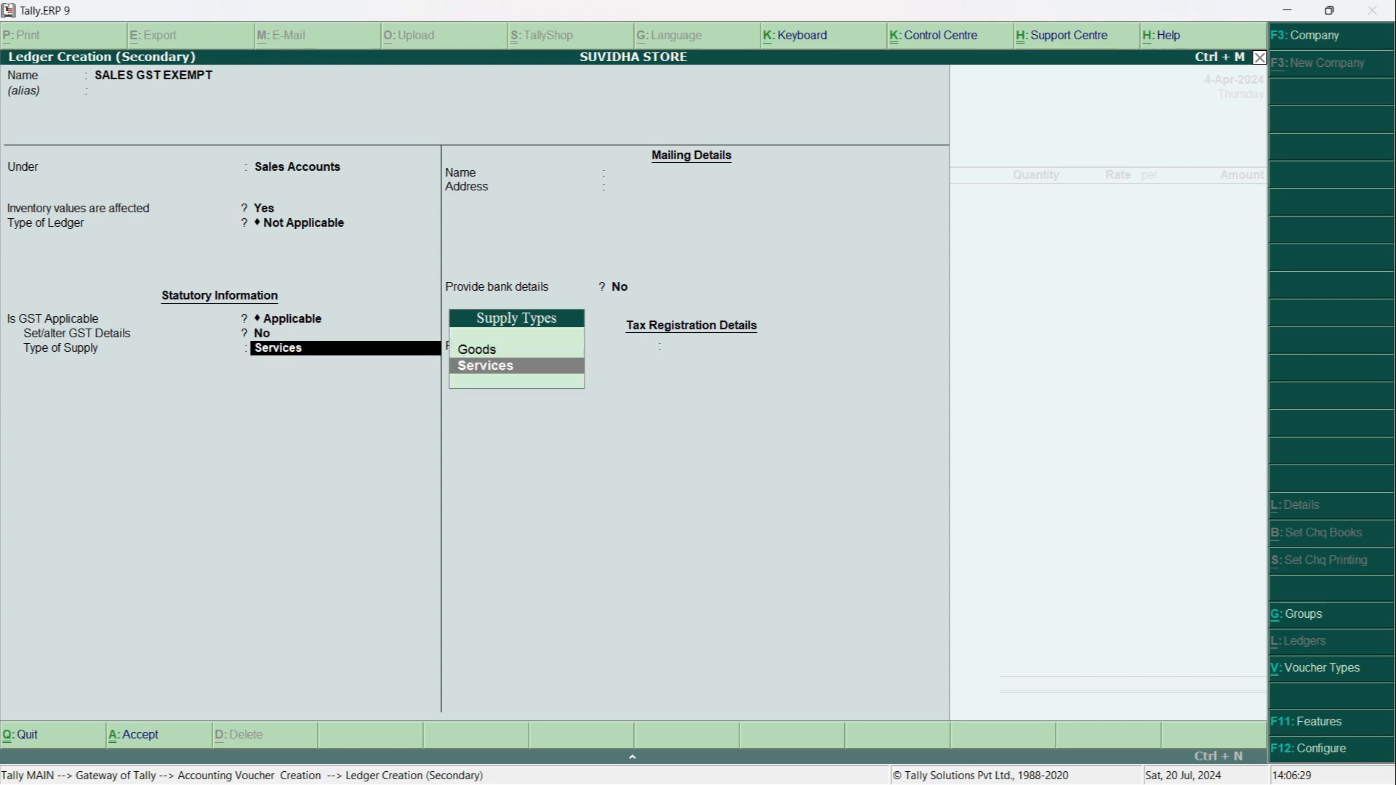
{"action": "key", "text": "Up"}
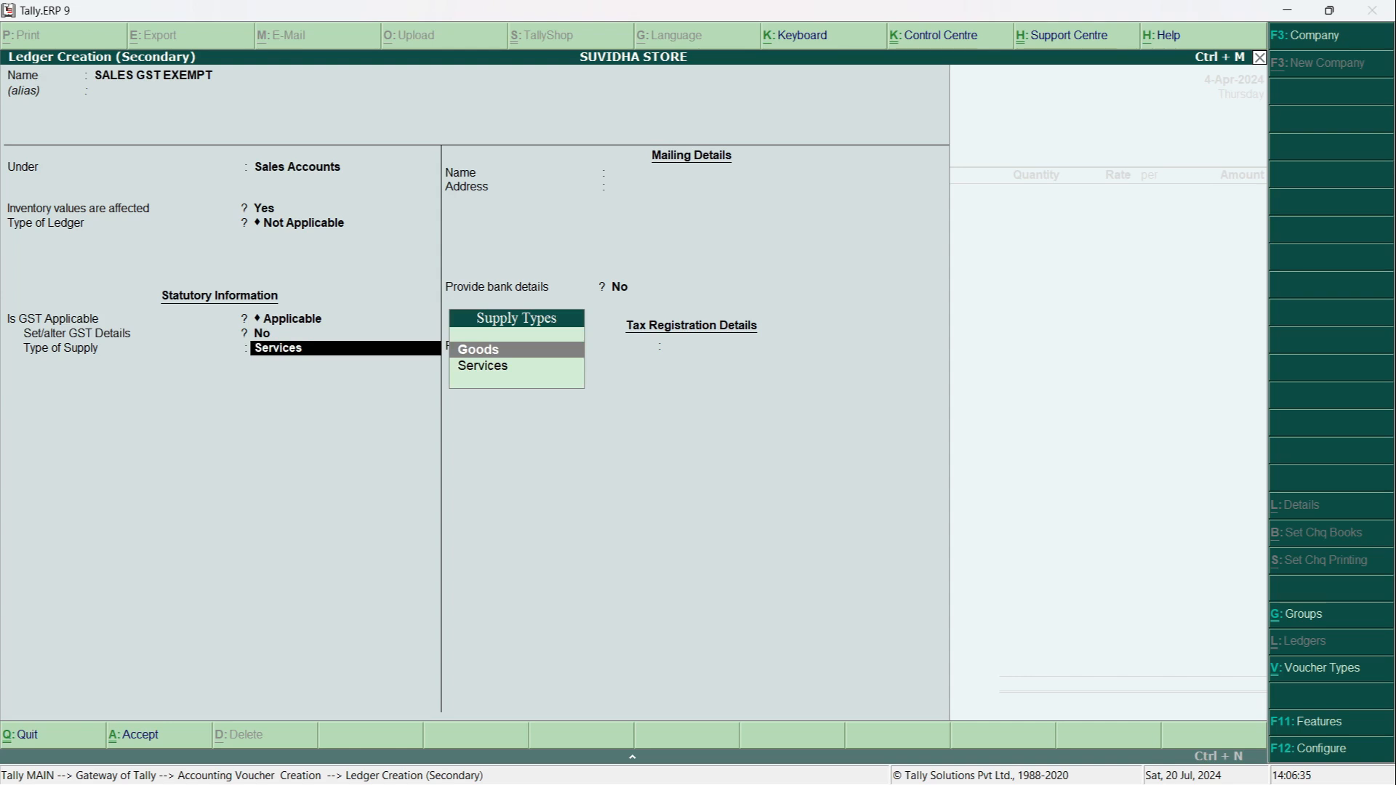
{"action": "key", "text": "Return"}
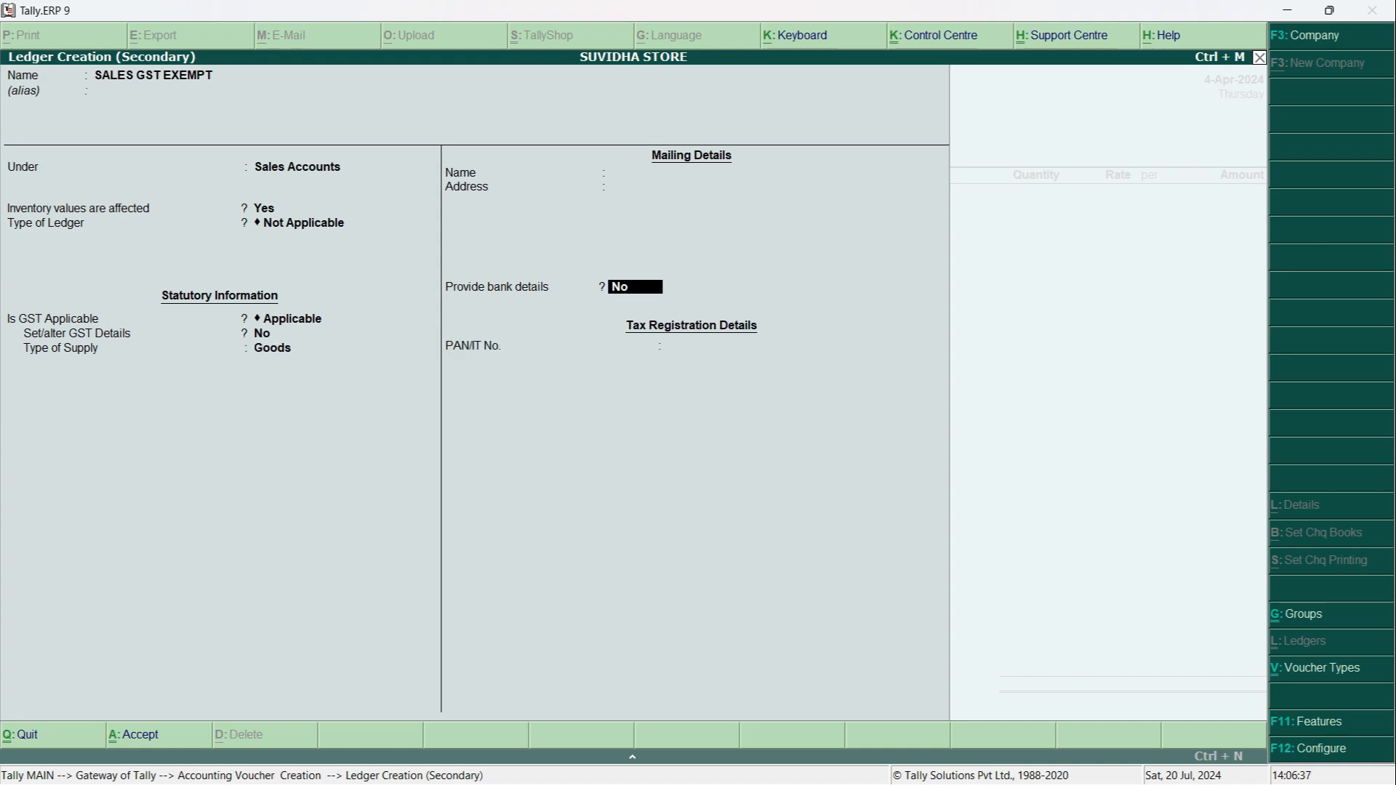
{"action": "key", "text": "Return"}
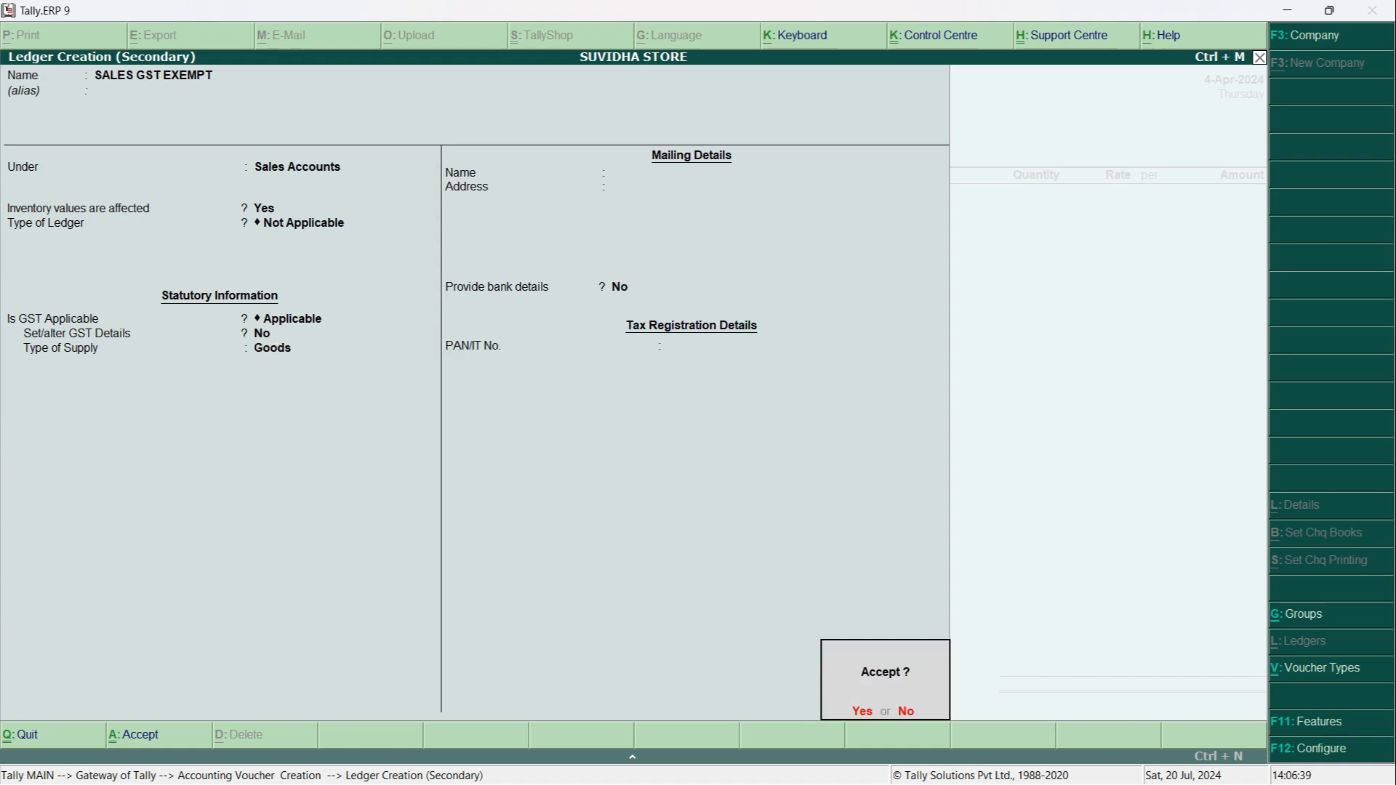
{"action": "key", "text": "Return"}
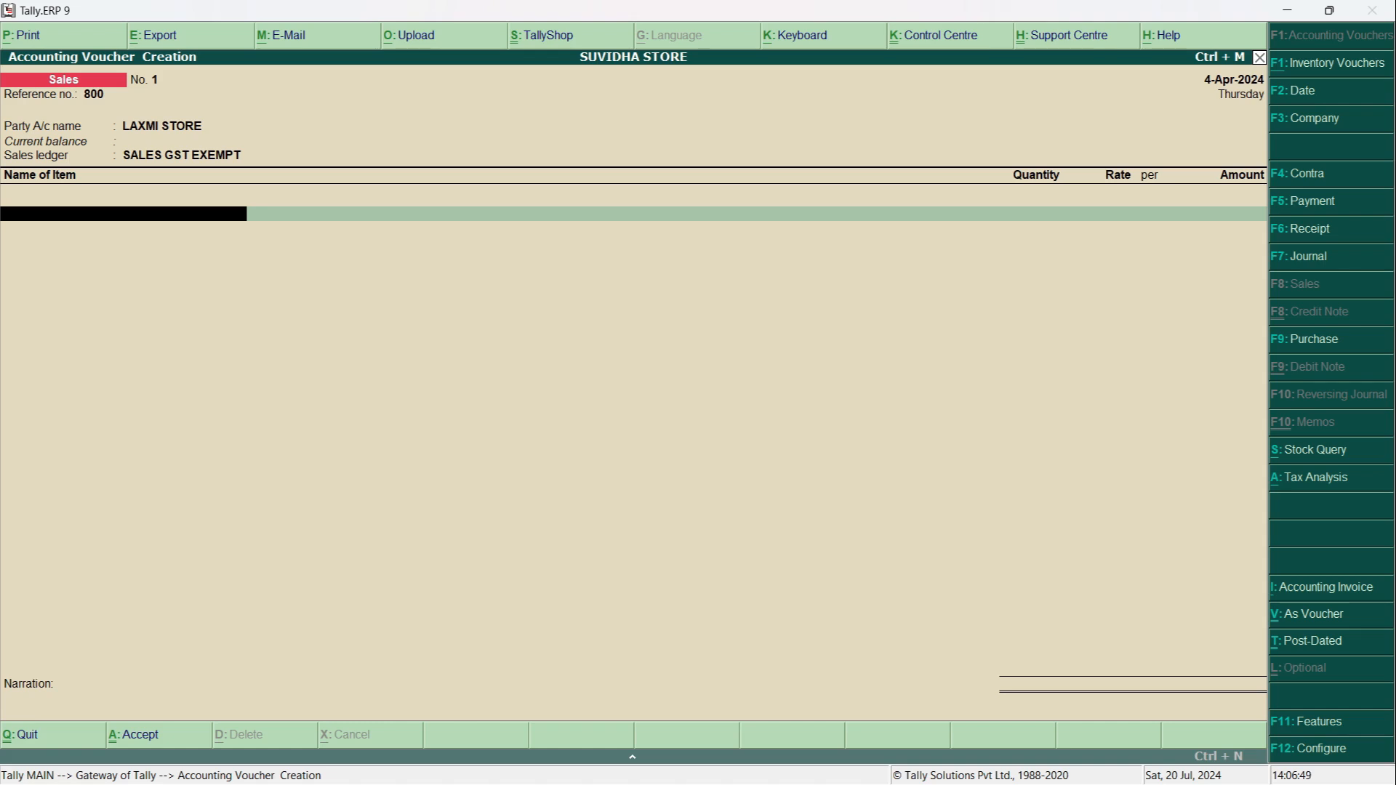
Check the item table in the Word document, then add 60 LTR of MINERAL WATER at a rate of 28 in Tally.
{"action": "key", "text": "alt+Tab"}
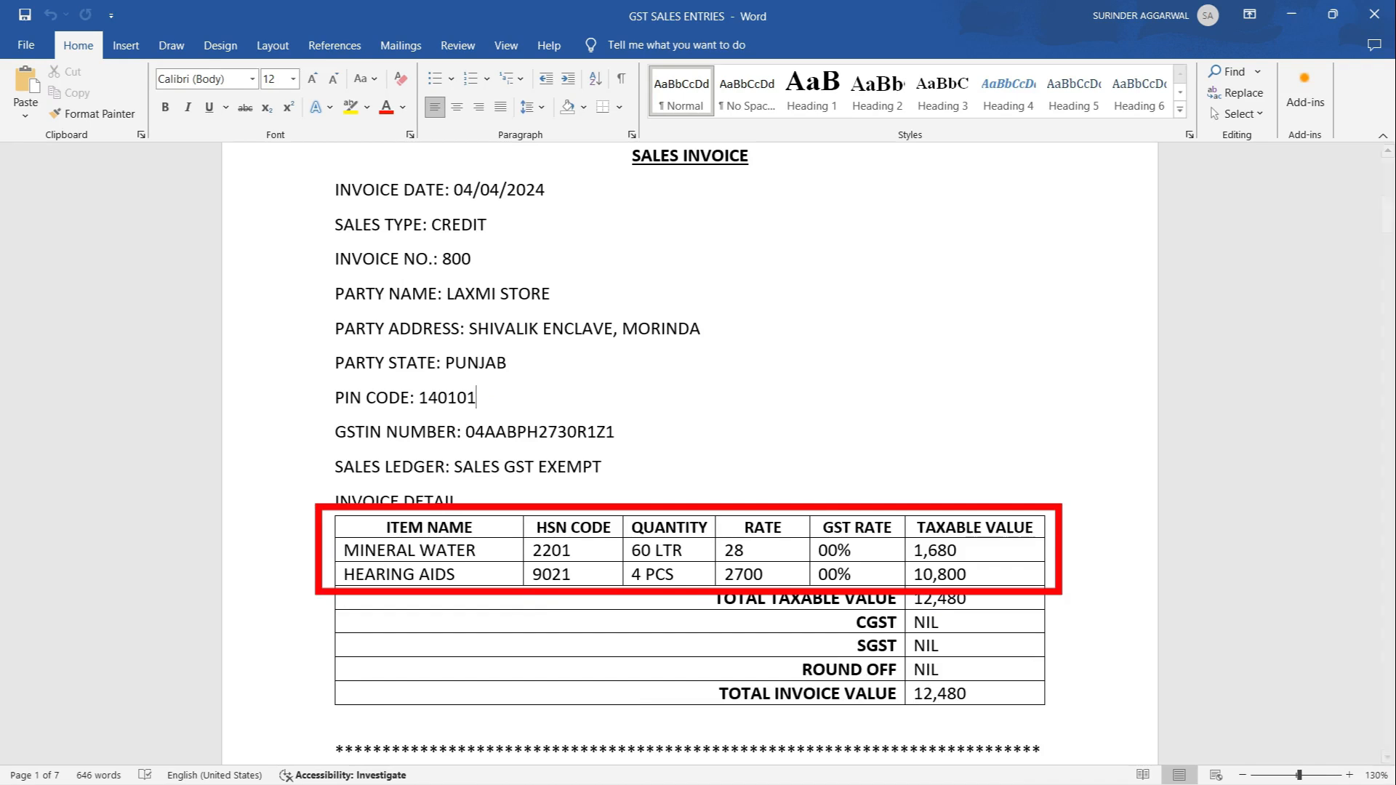
{"action": "key", "text": "alt+Tab"}
{"action": "type", "text": "I"}
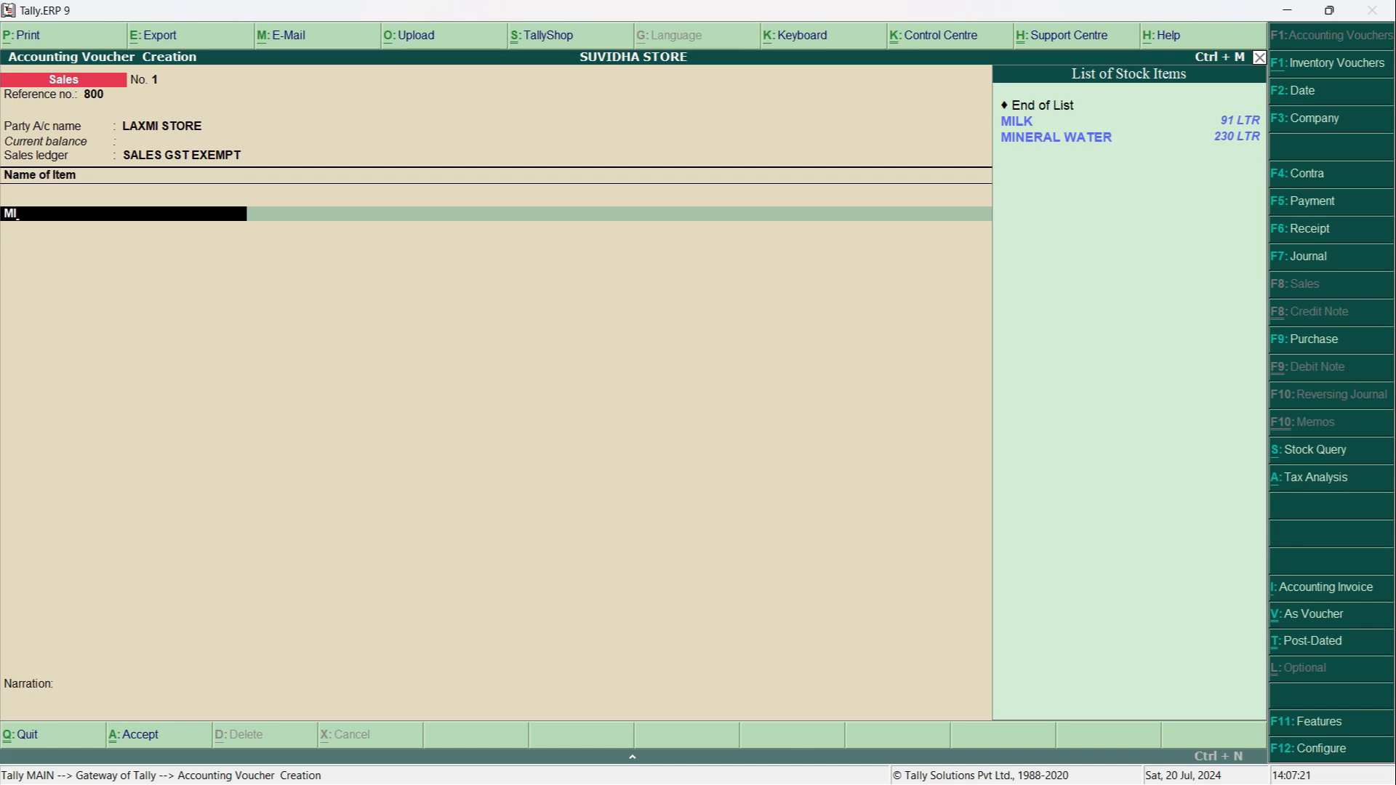
{"action": "type", "text": "NERAL WATER"}
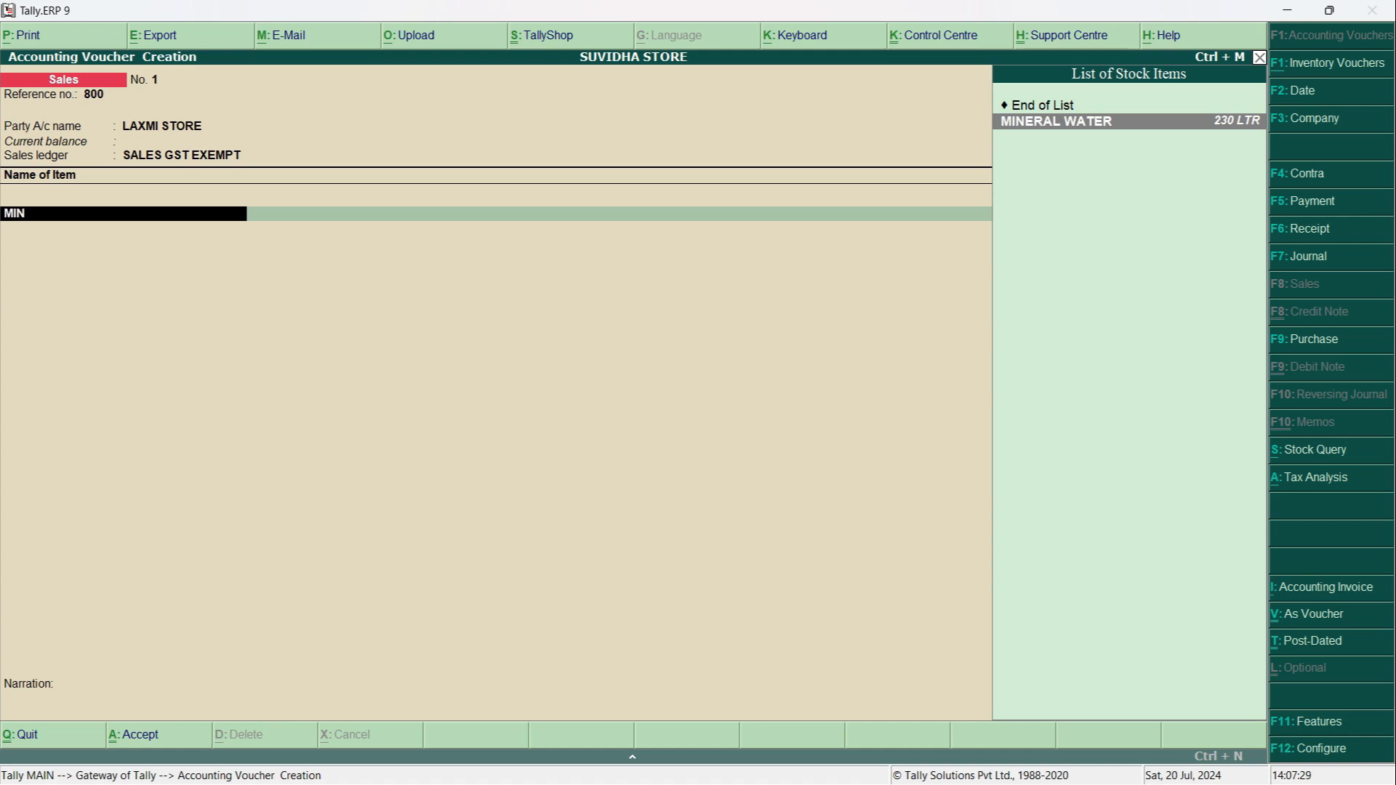
{"action": "key", "text": "Return"}
{"action": "type", "text": "60"}
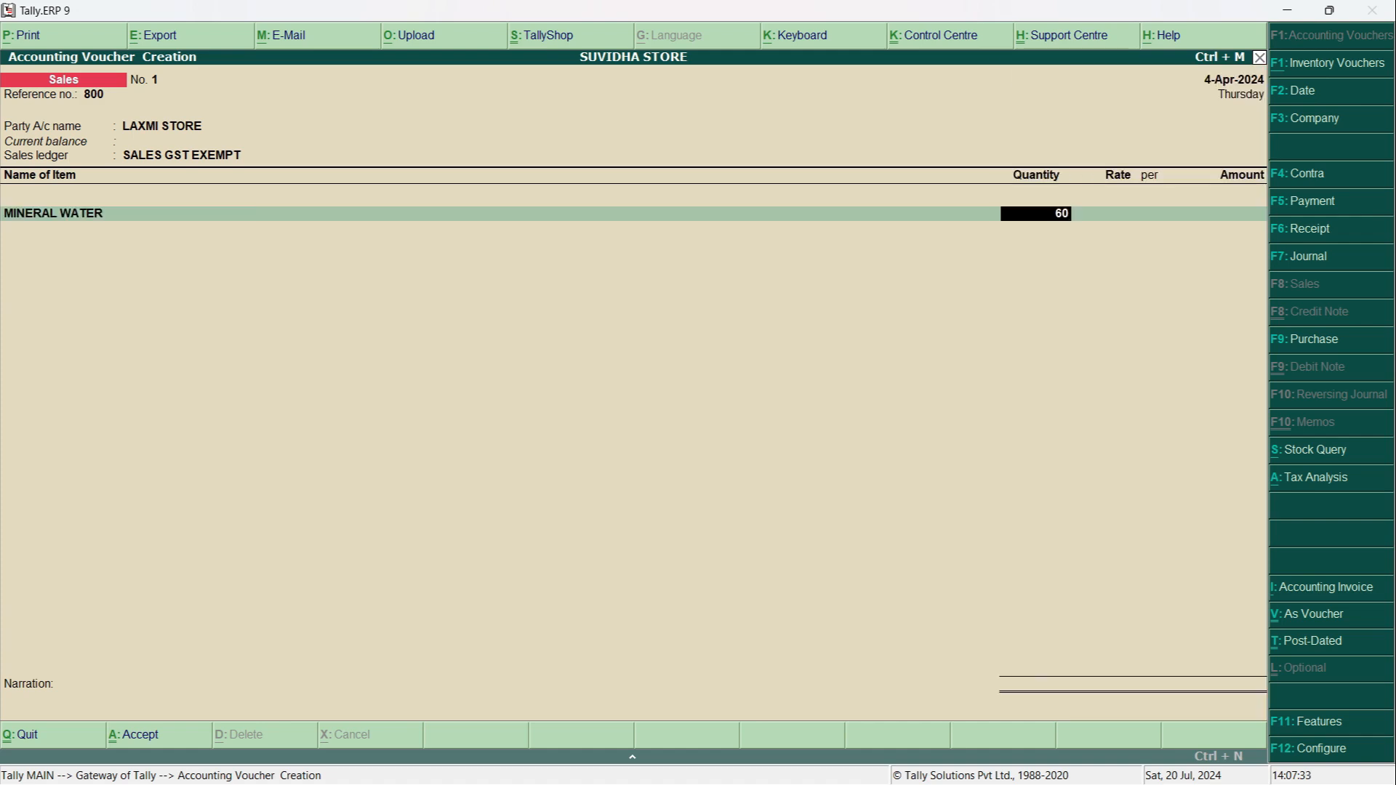
{"action": "key", "text": "Return"}
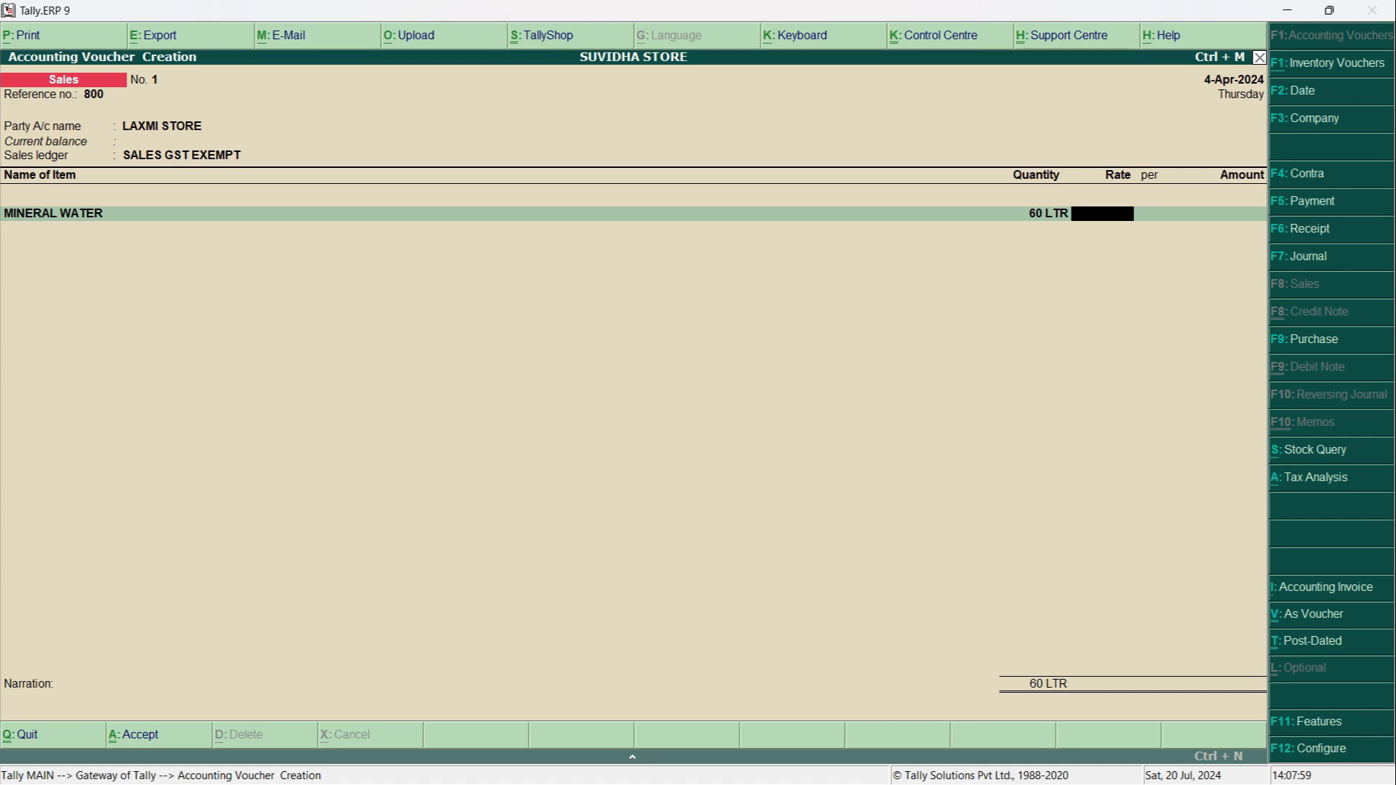
{"action": "type", "text": "28"}
{"action": "key", "text": "Return"}
{"action": "key", "text": "Return"}
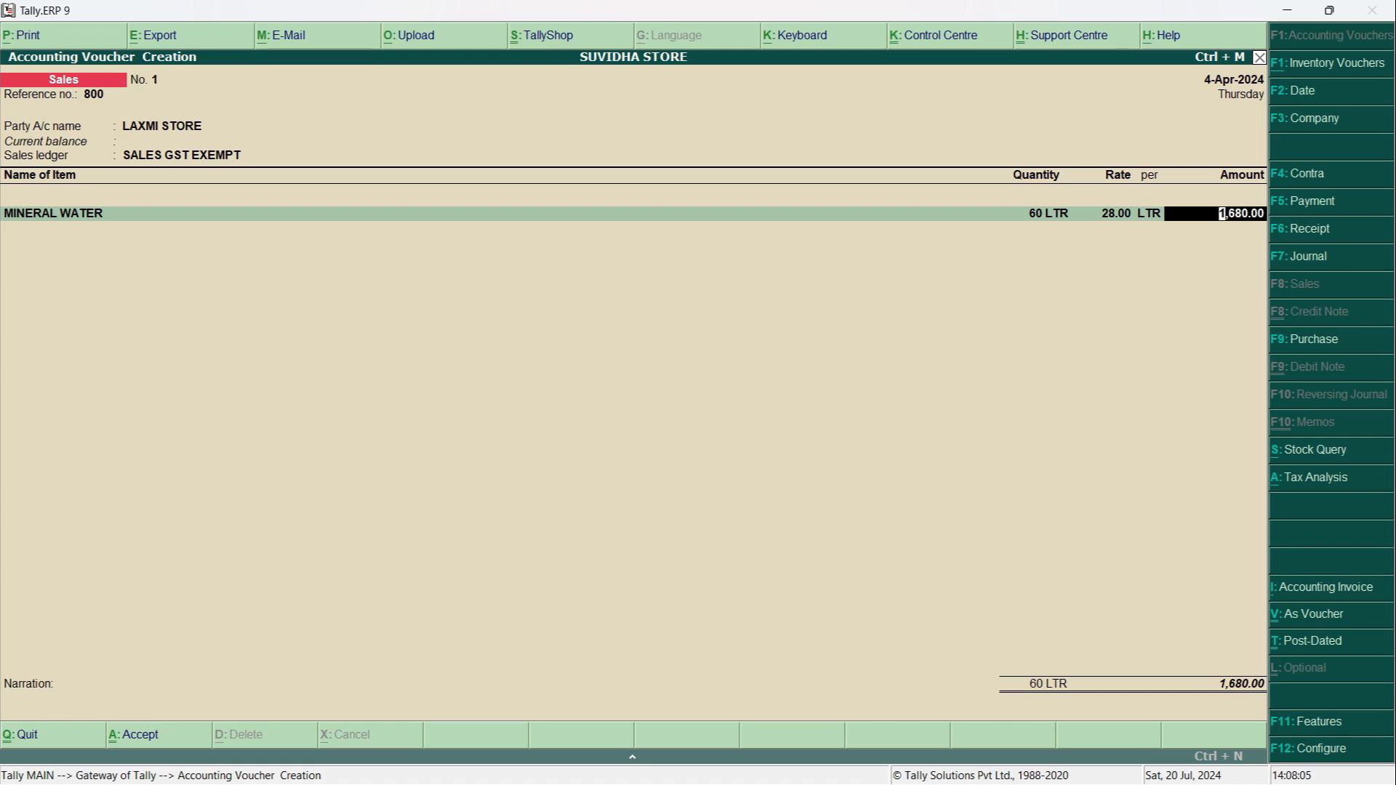
{"action": "key", "text": "Return"}
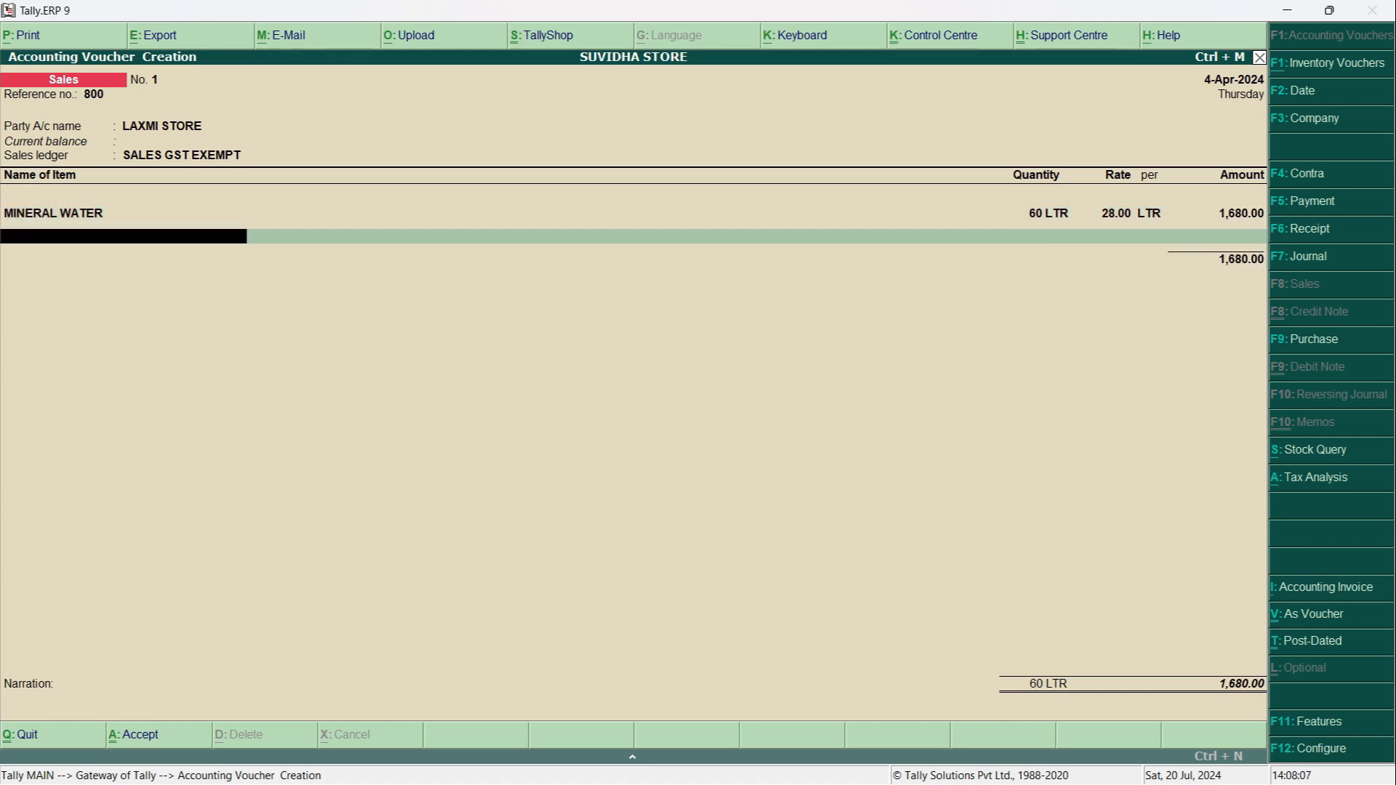
Check the second item in the Word document, then add 4 PCS of HEARING AIDS at a rate of 2700 in Tally.
{"action": "key", "text": "alt+Tab"}
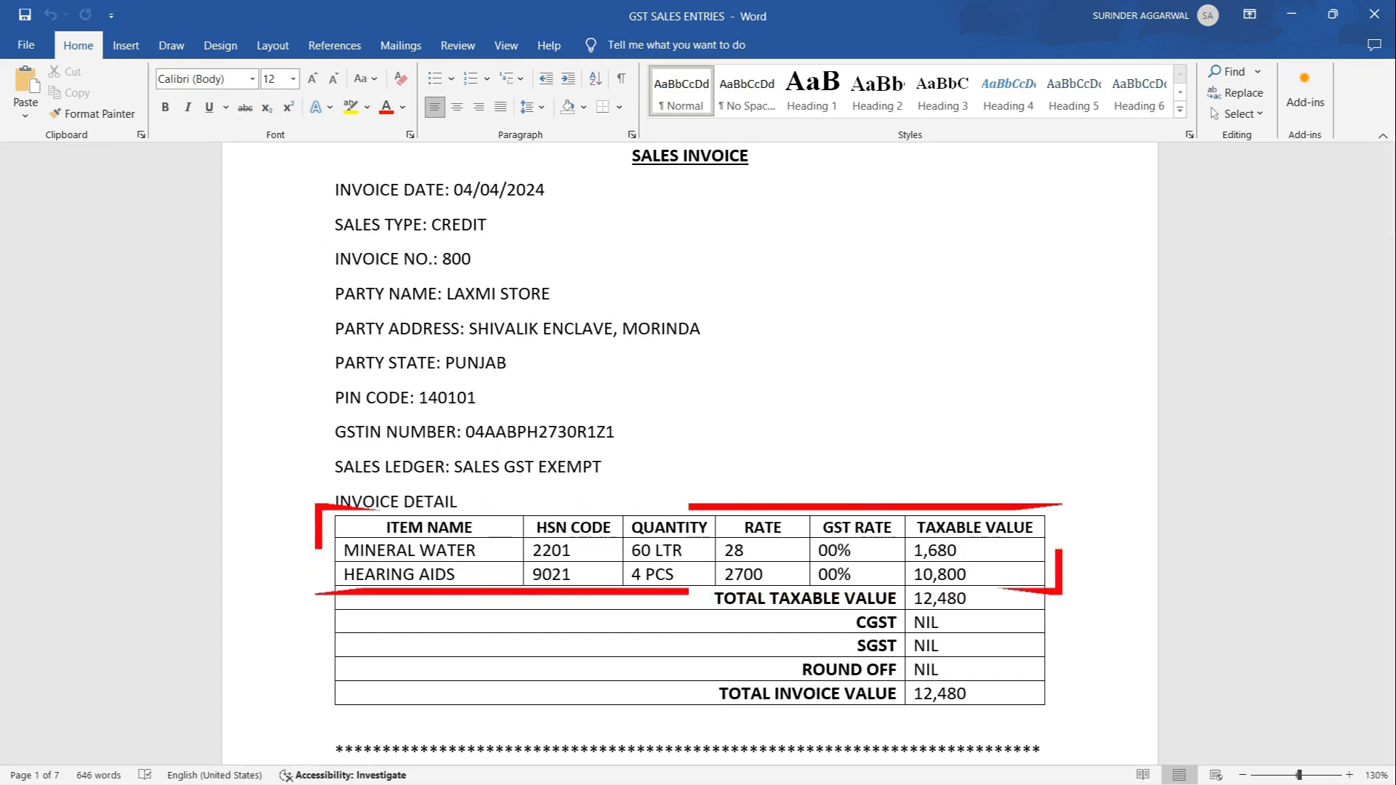
{"action": "key", "text": "alt+Tab"}
{"action": "type", "text": "HE"}
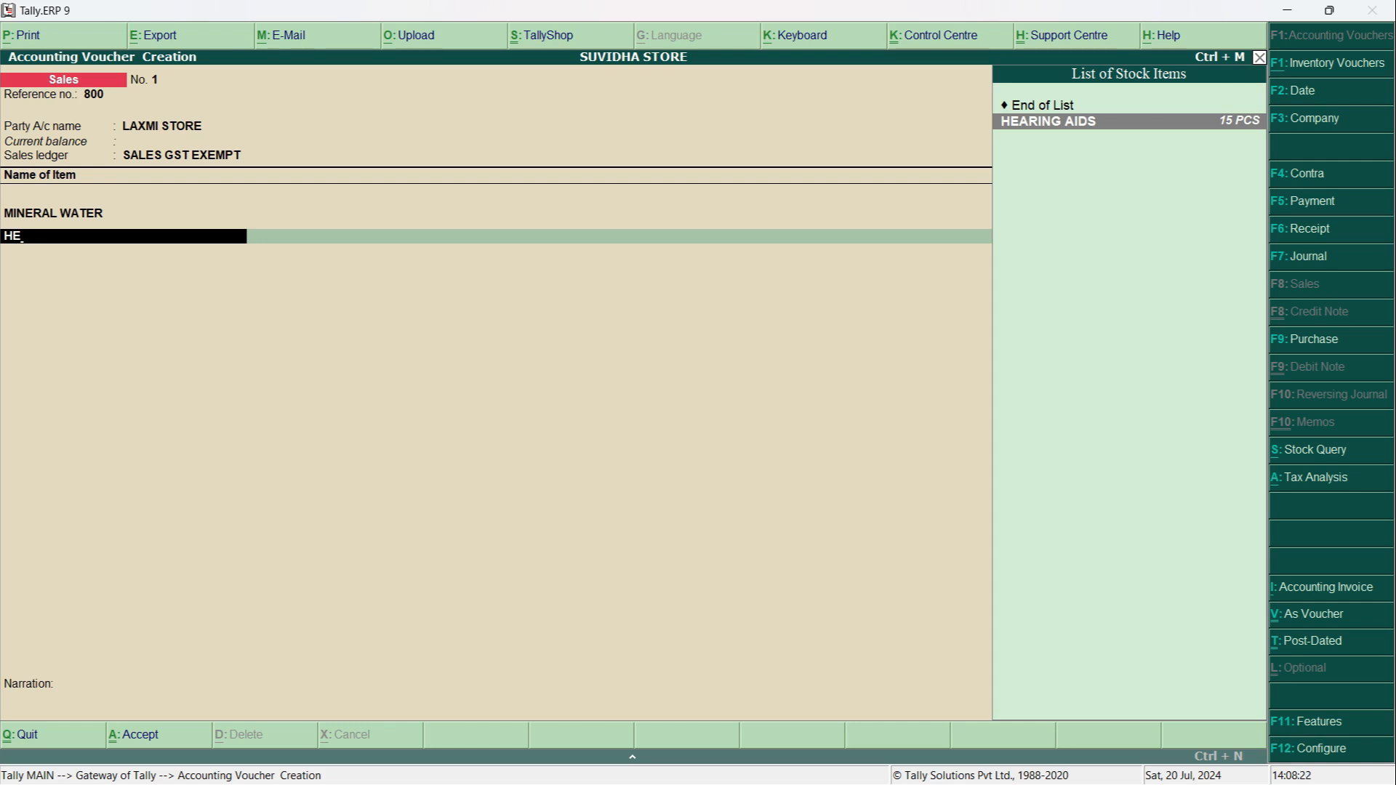
{"action": "key", "text": "Return"}
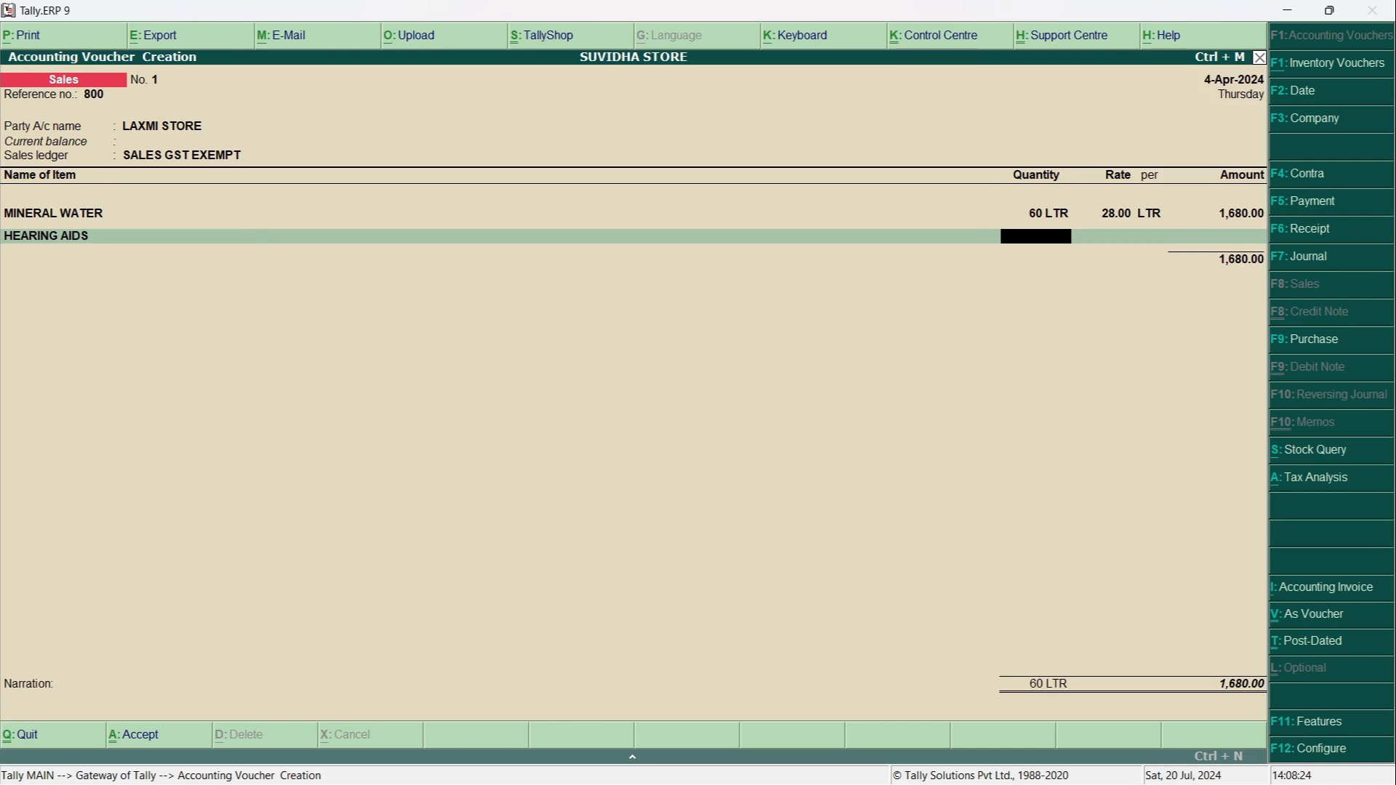
{"action": "type", "text": "4"}
{"action": "key", "text": "Return"}
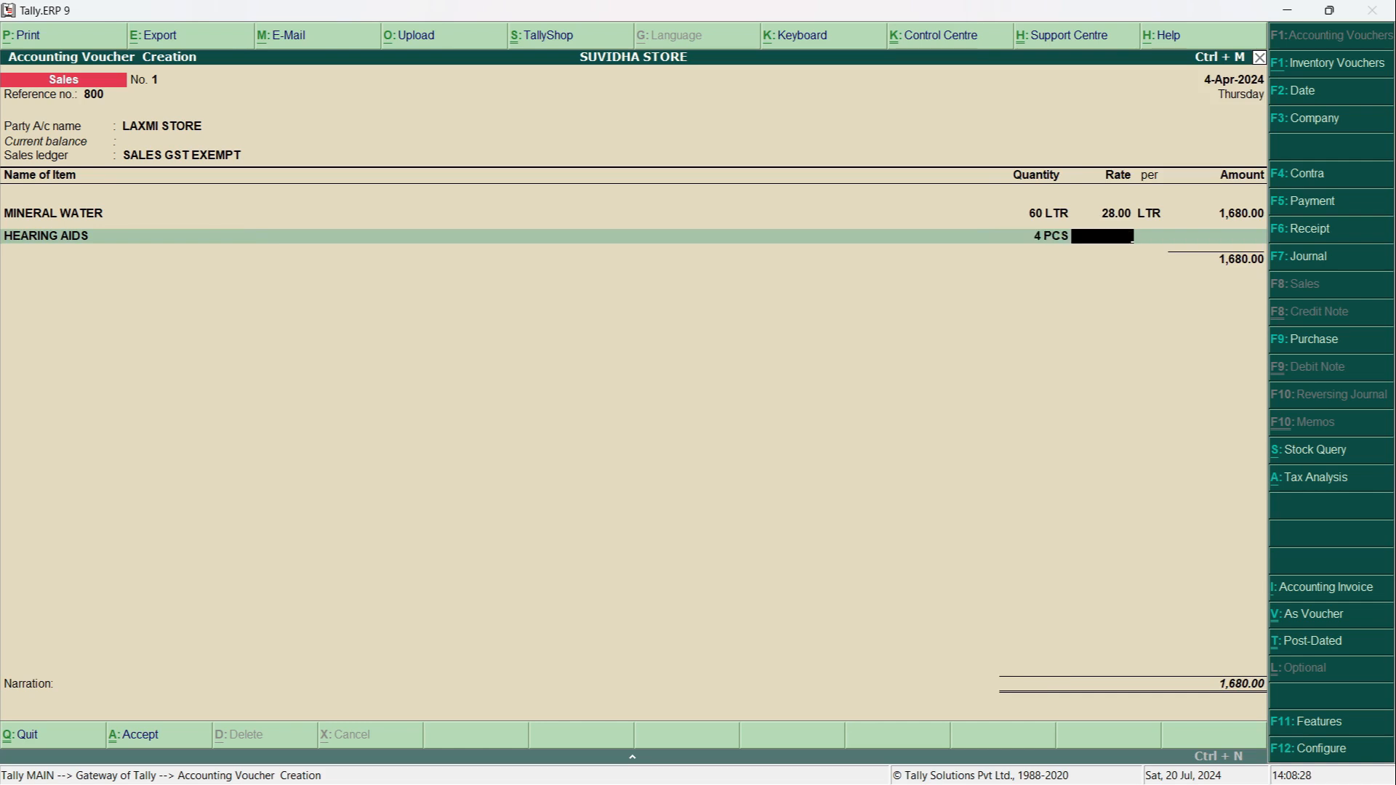
{"action": "type", "text": "2700"}
{"action": "key", "text": "Return"}
{"action": "key", "text": "Return"}
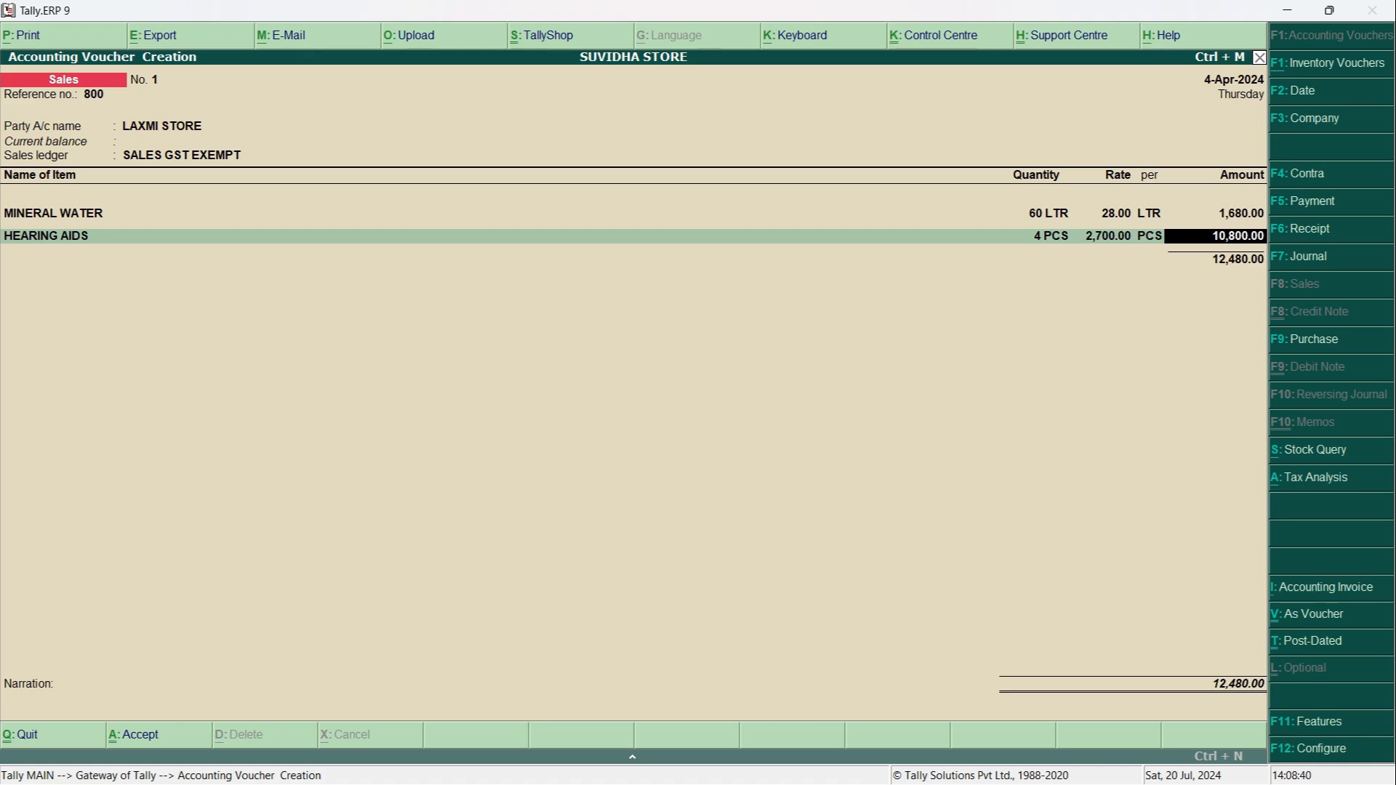
{"action": "key", "text": "Return"}
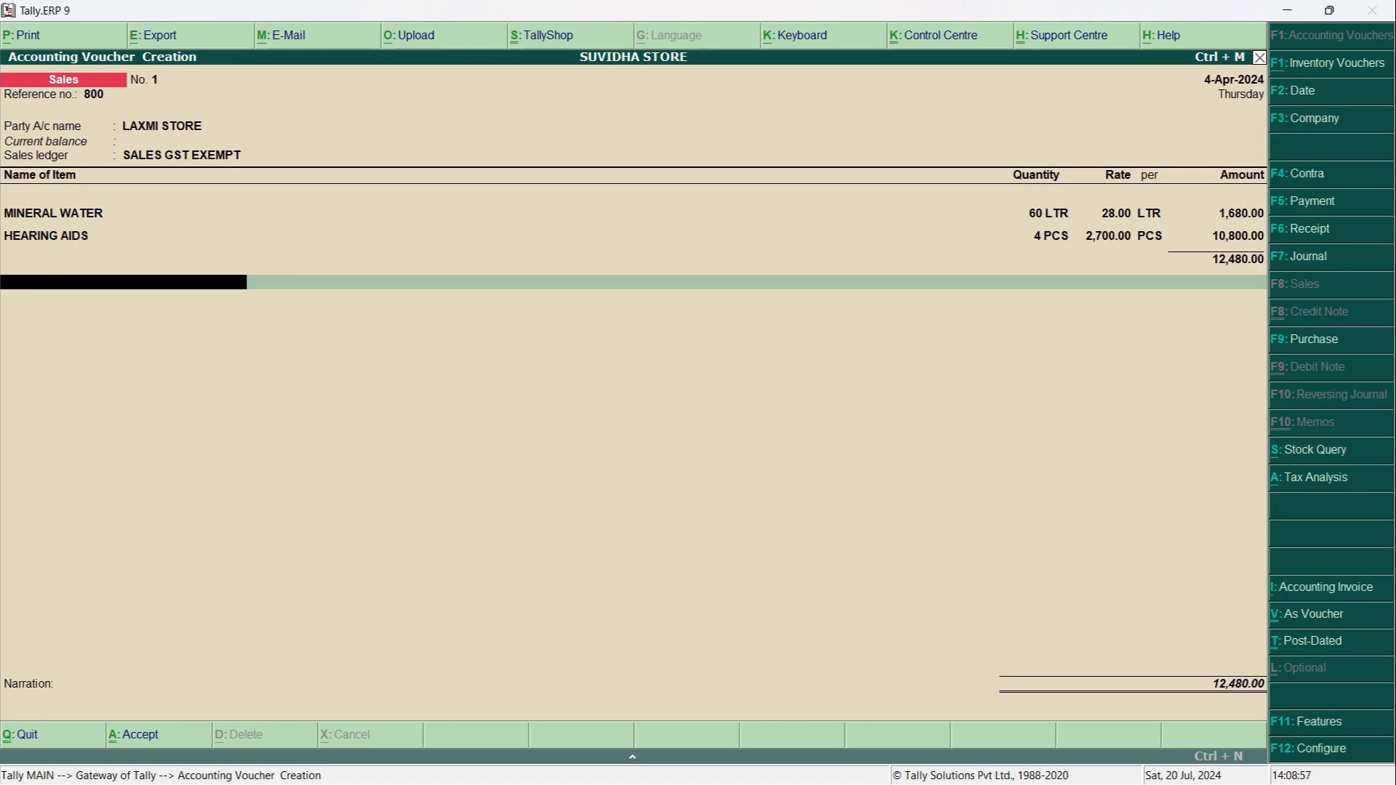
Compare the invoice totals with the Word document, then end the voucher's entry list in Tally without adding tax or round-off ledgers.
{"action": "key", "text": "alt+Tab"}
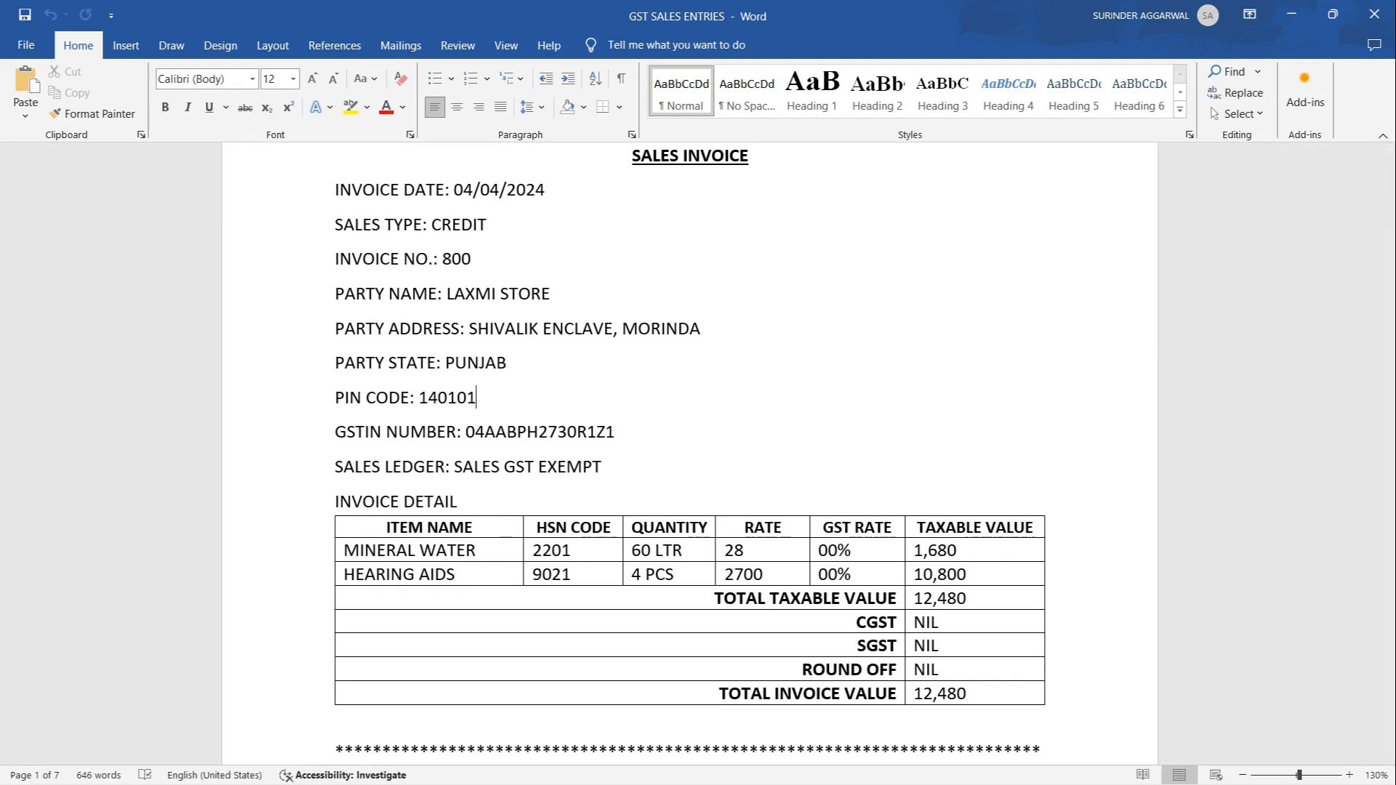
{"action": "key", "text": "alt+Tab"}
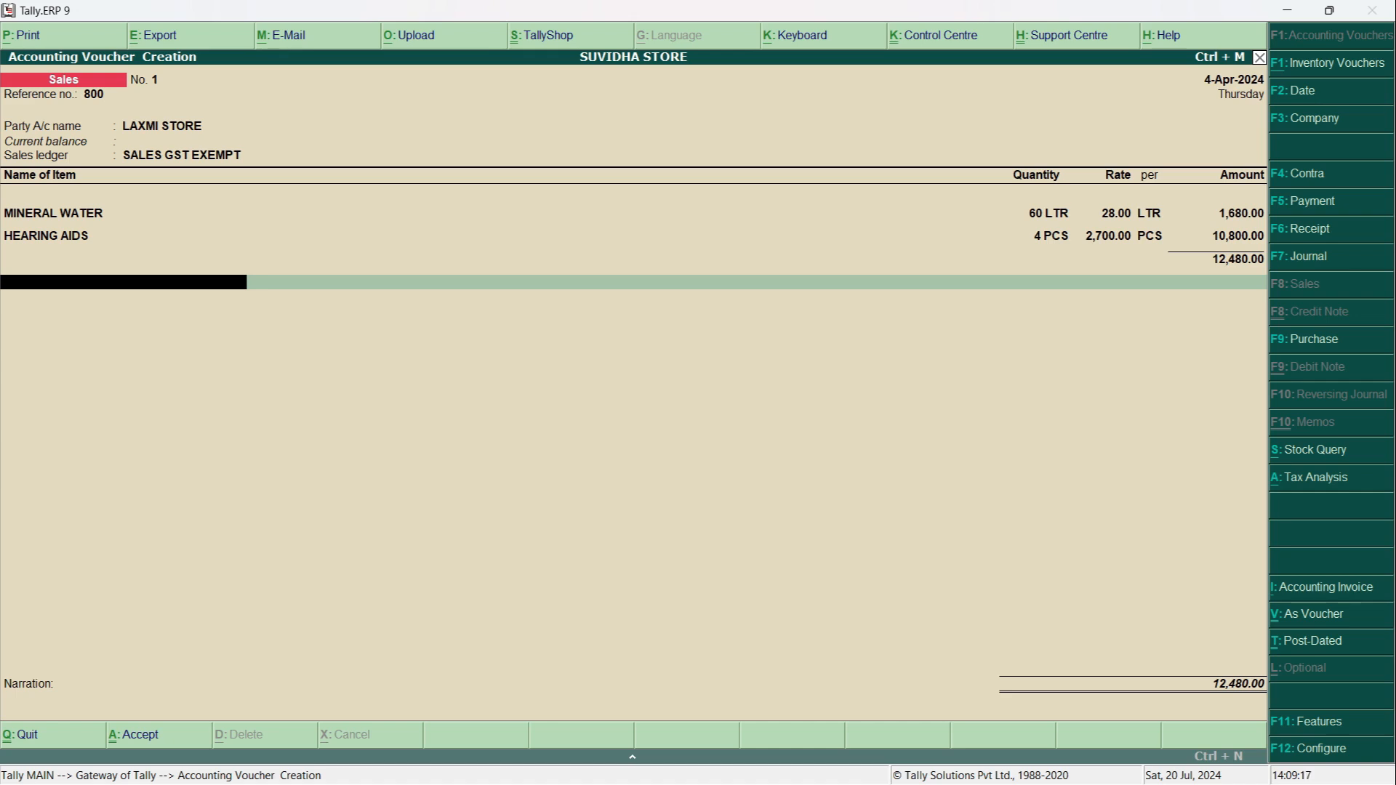
{"action": "key", "text": "Return"}
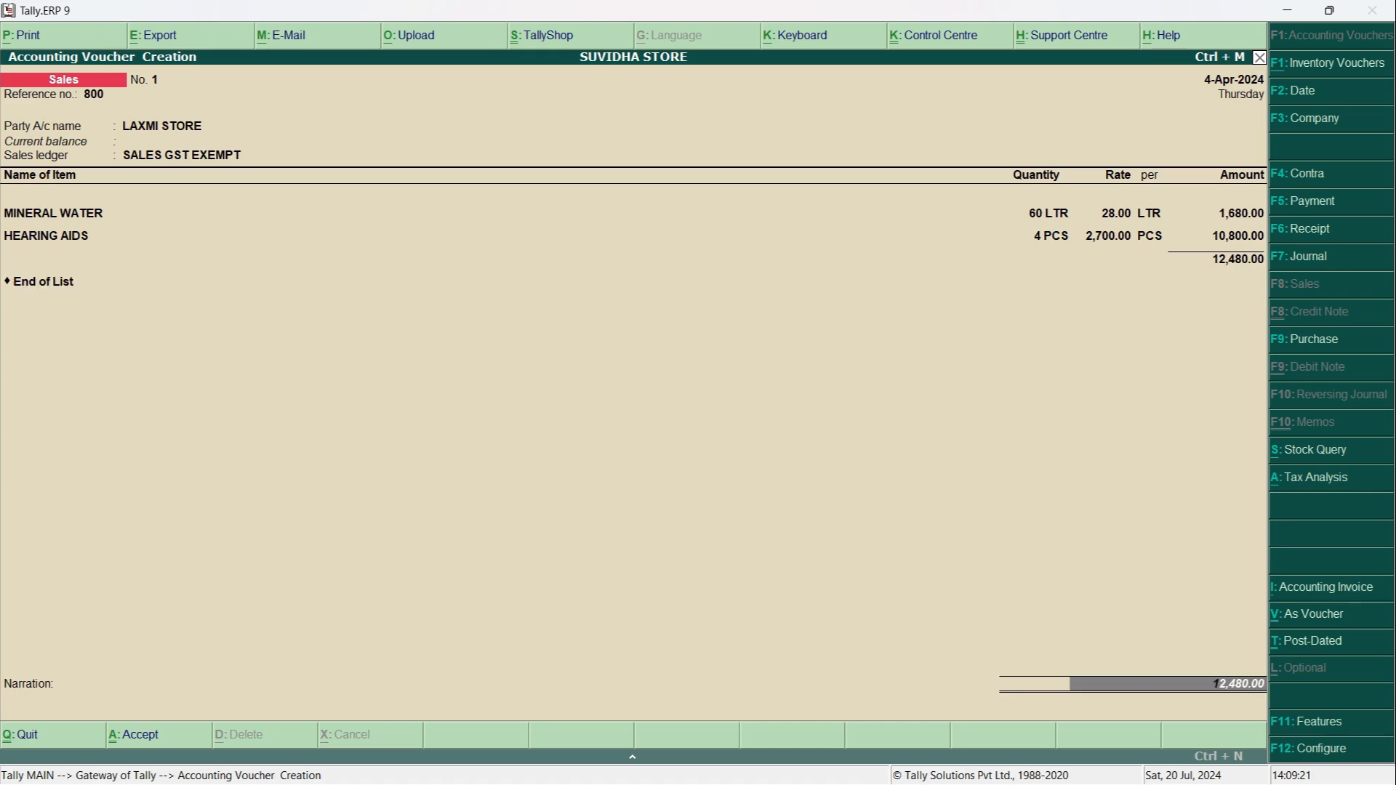
Check the total invoice value in the Word document, then accept the sales voucher in Tally with the narration left blank.
{"action": "key", "text": "alt+Tab"}
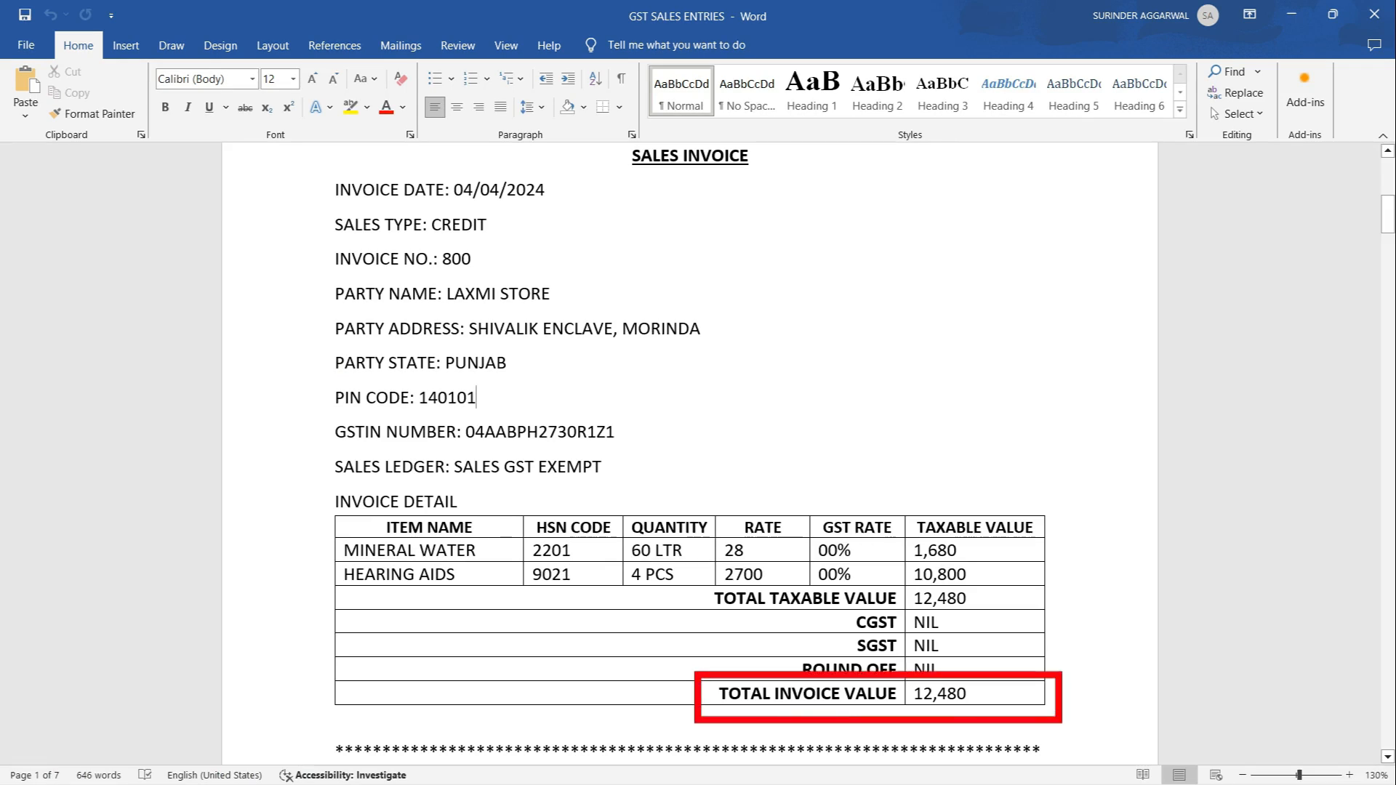
{"action": "key", "text": "alt+Tab"}
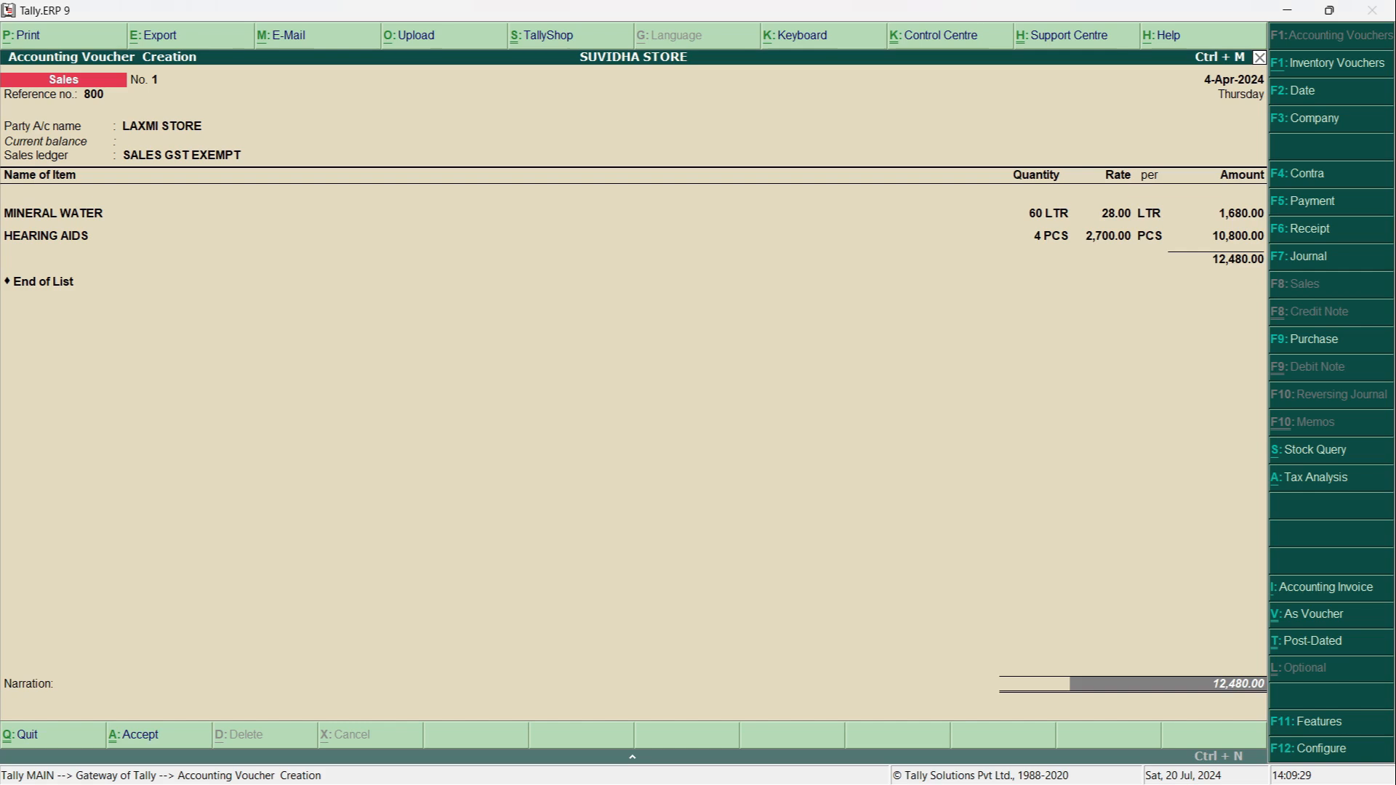
{"action": "key", "text": "Return"}
{"action": "key", "text": "Return"}
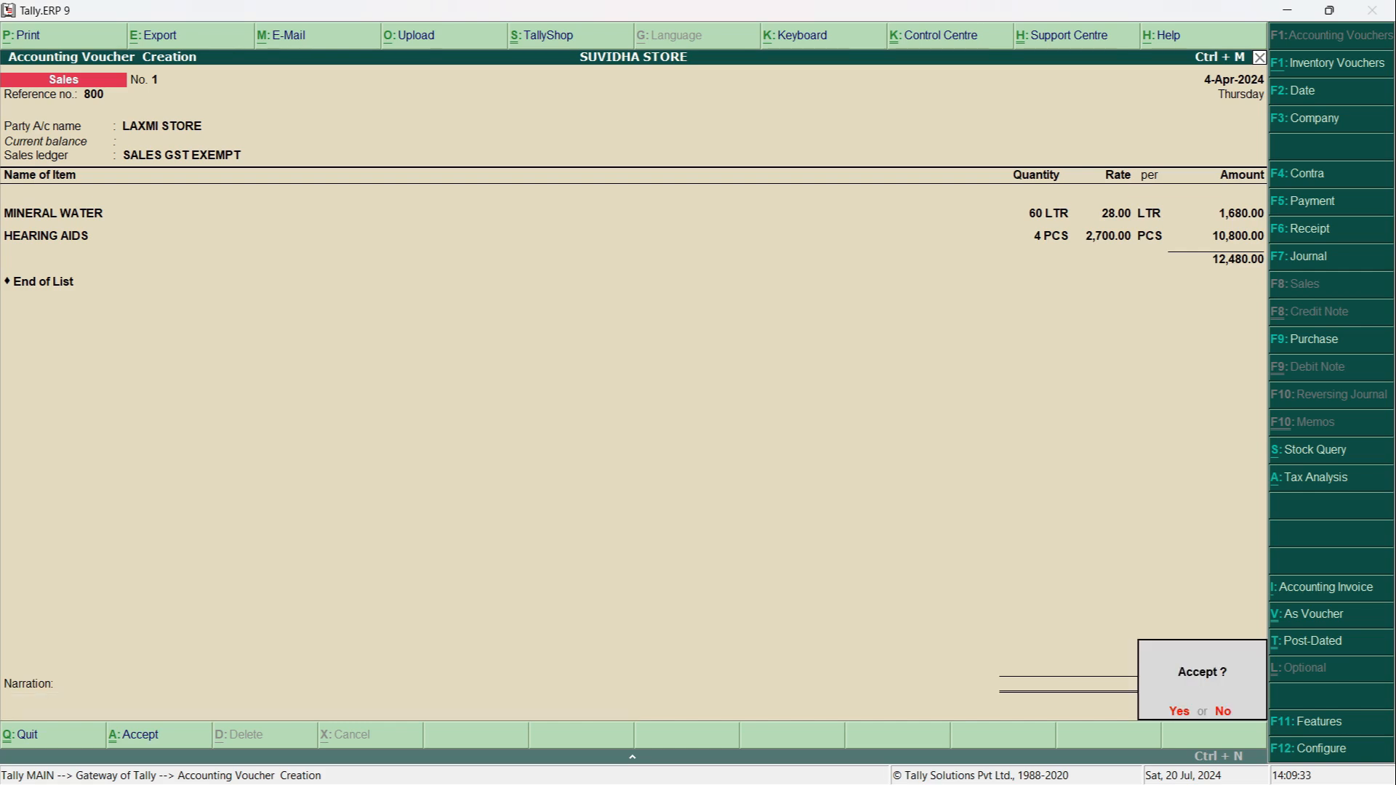
{"action": "key", "text": "Return"}
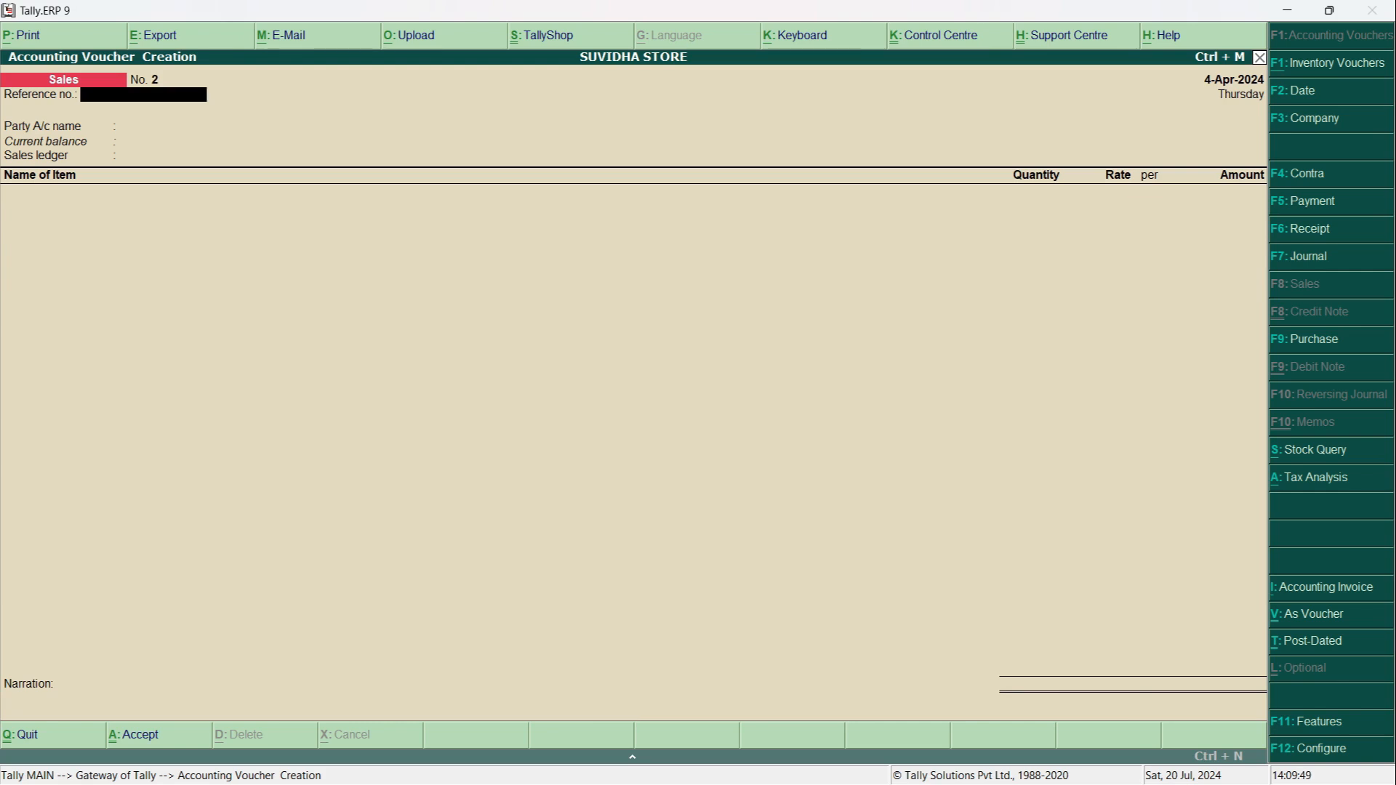
Check the next invoice in the Word document, then date the new Tally sales voucher 12-5 and enter reference number 801.
{"action": "key", "text": "alt+Tab"}
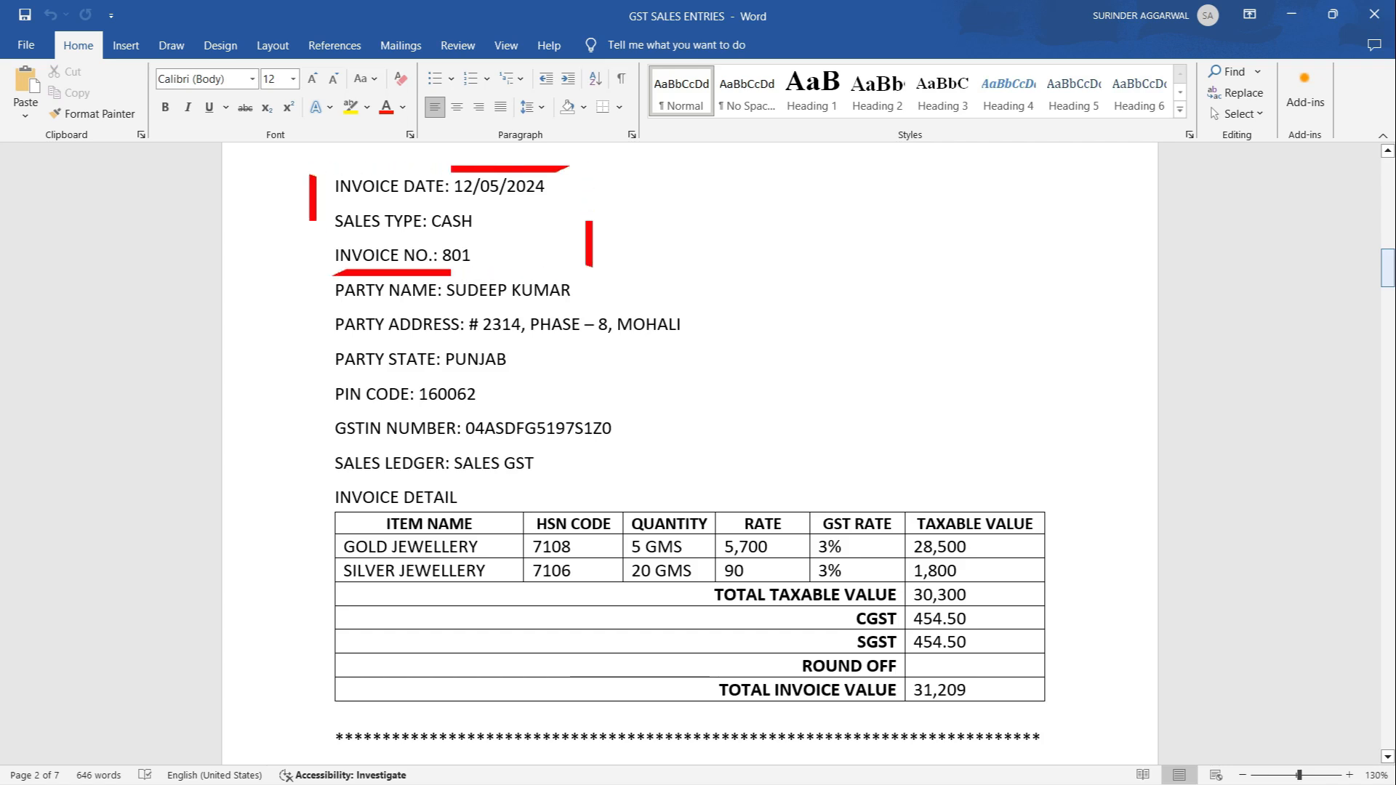
{"action": "key", "text": "alt+Tab"}
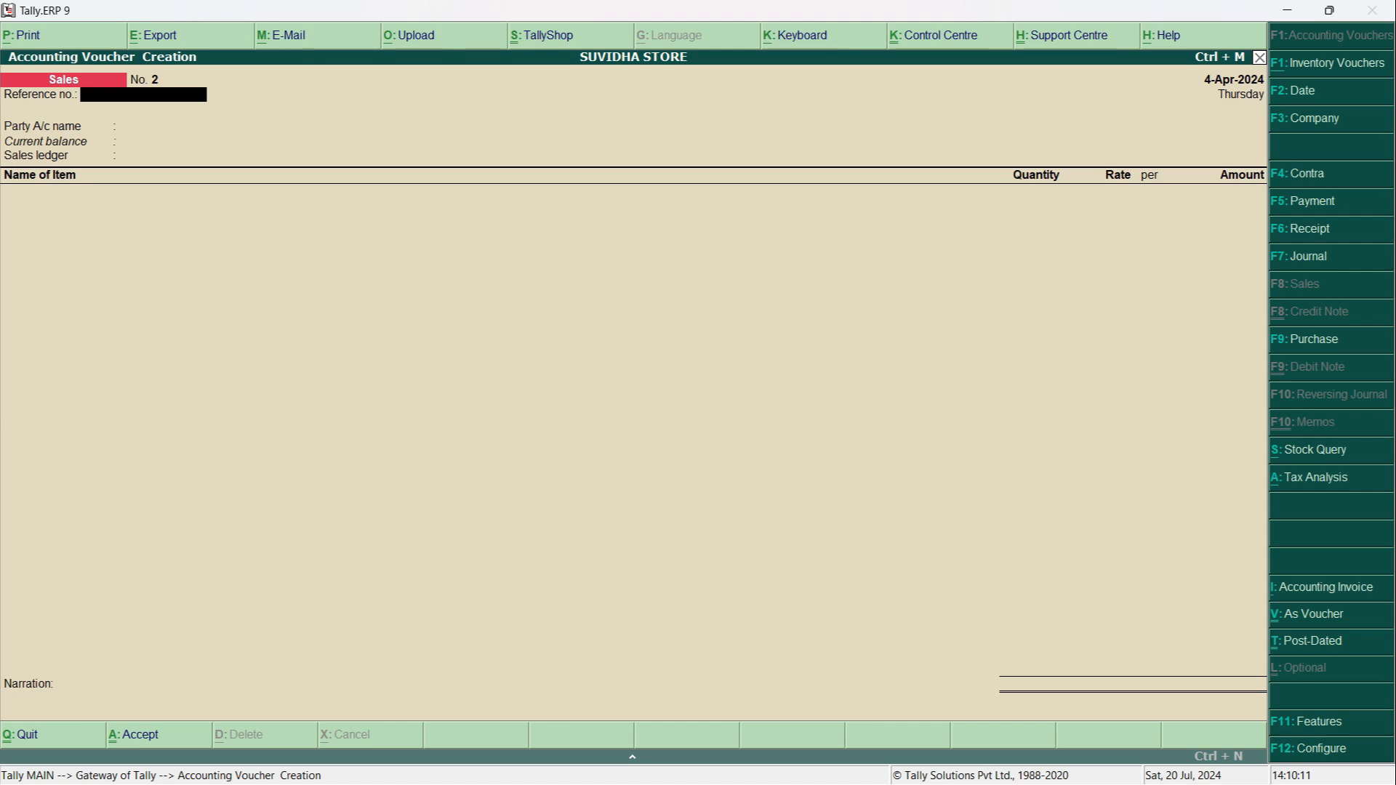
{"action": "key", "text": "F2"}
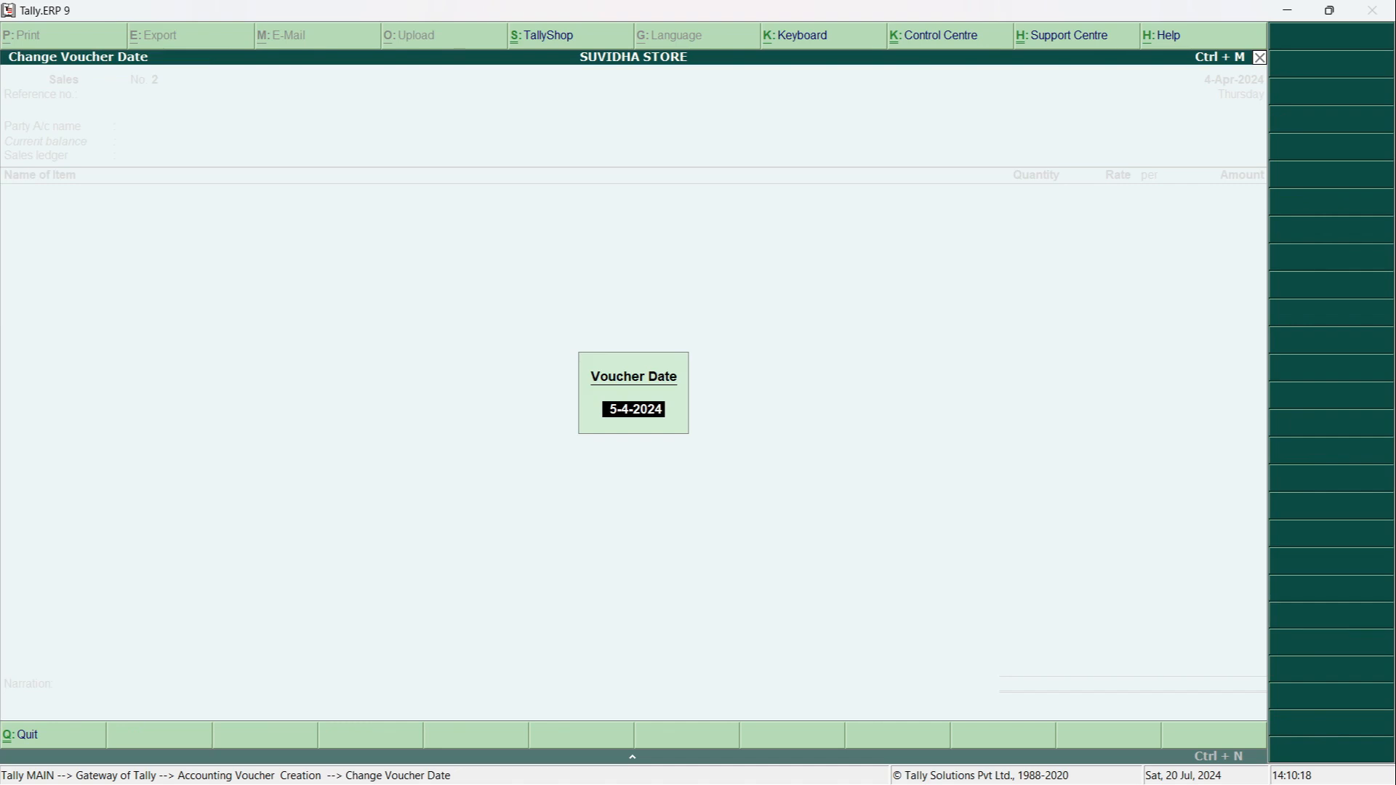
{"action": "type", "text": "12"}
{"action": "type", "text": "-5"}
{"action": "key", "text": "Return"}
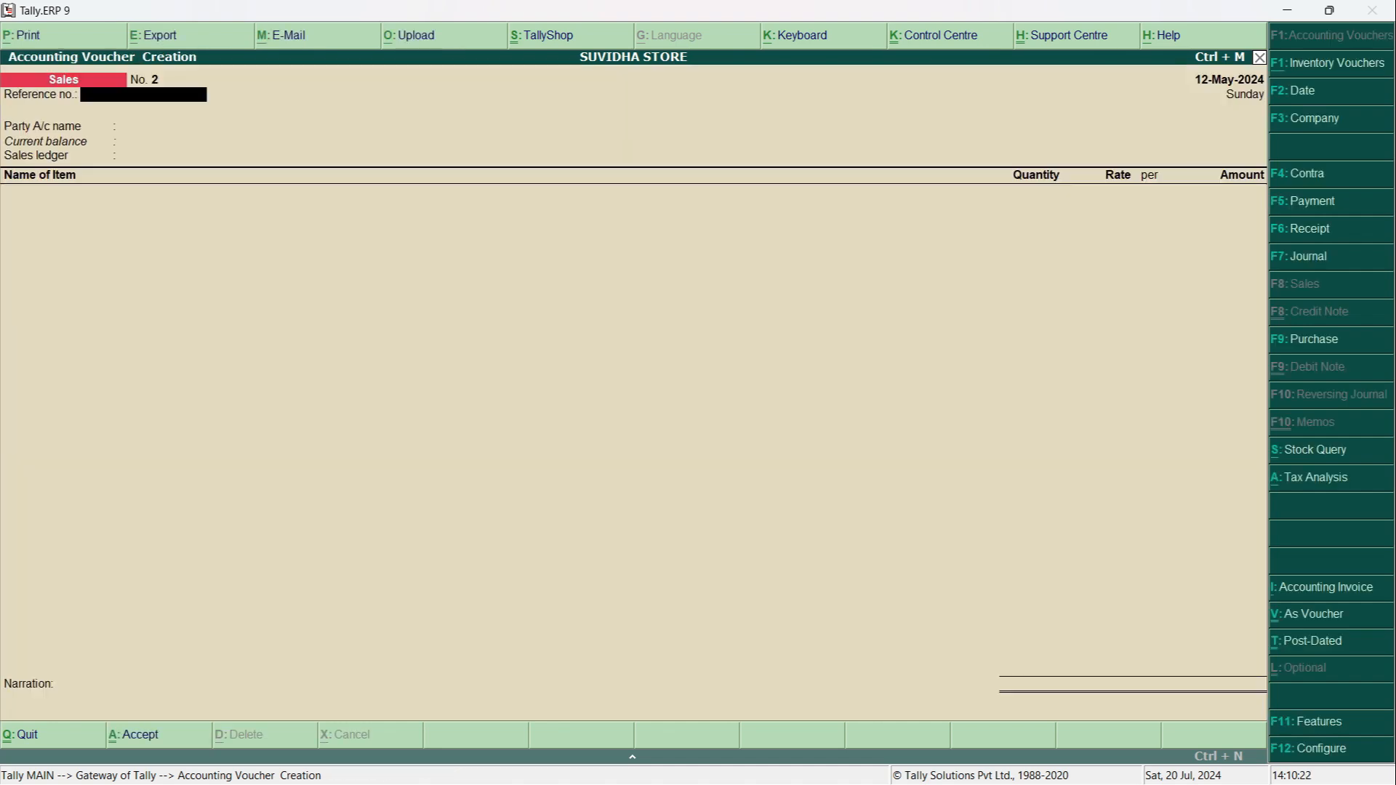
{"action": "type", "text": "801"}
{"action": "key", "text": "Return"}
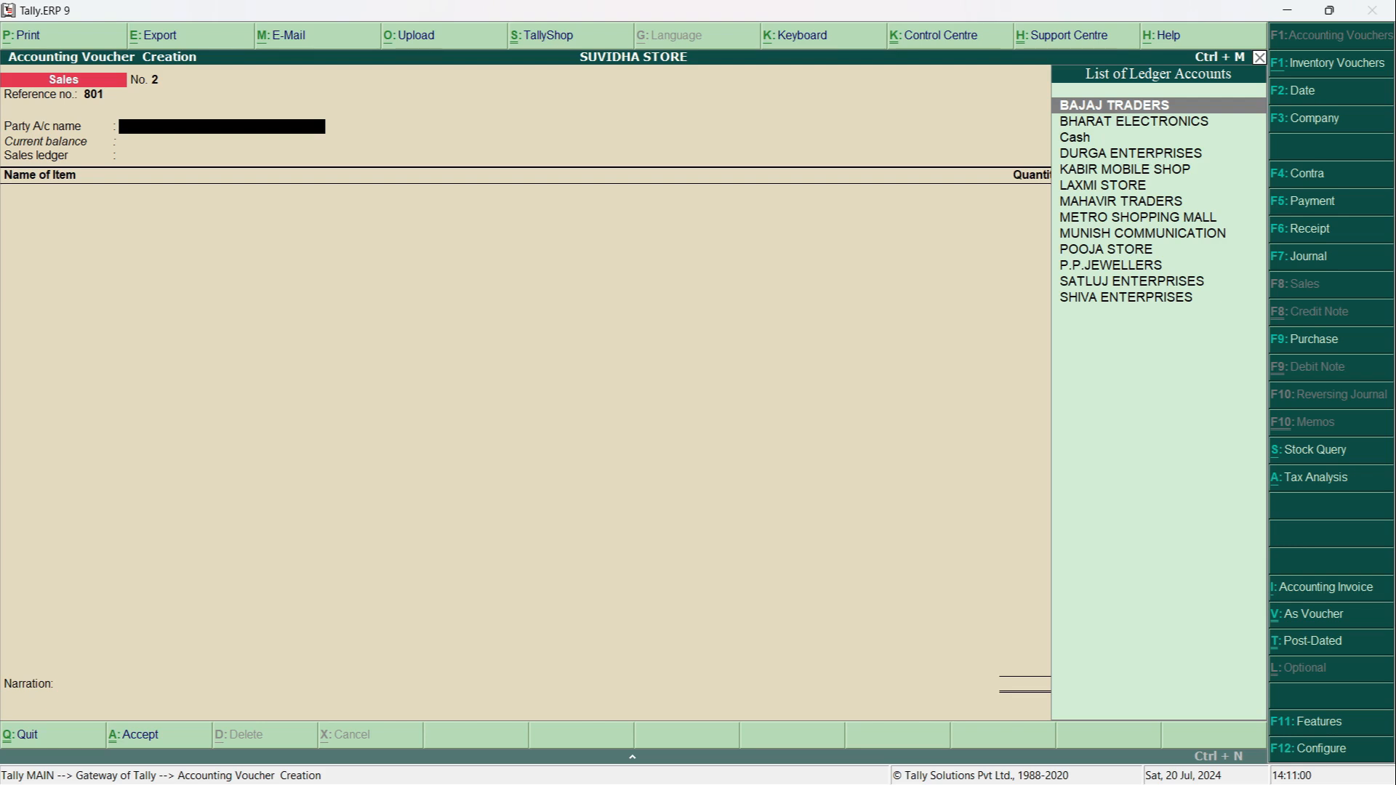
Set the party account to Cash, leave the despatch and order details blank, and enter the buyer's name from the invoice.
{"action": "type", "text": "CAS"}
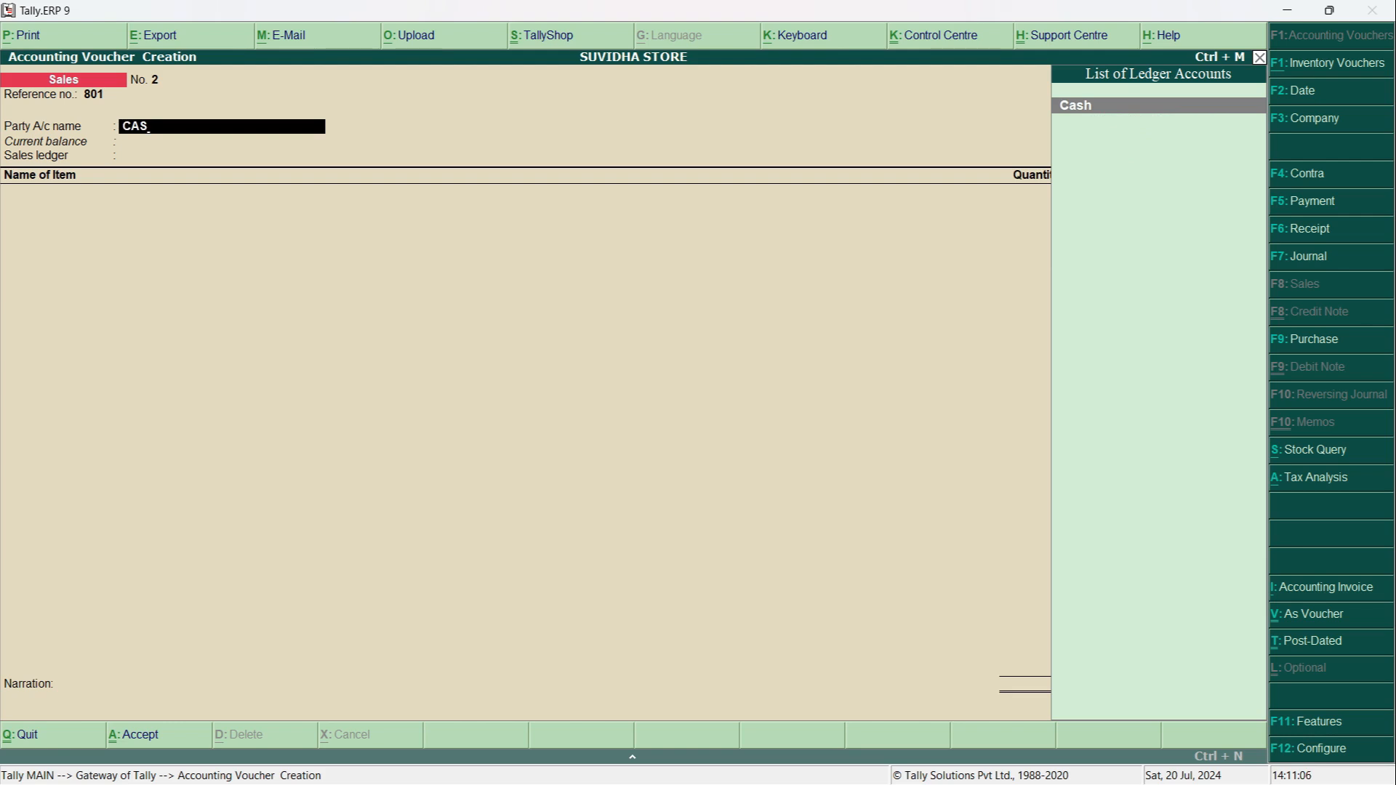
{"action": "key", "text": "Return"}
{"action": "key", "text": "Return"}
{"action": "key", "text": "Return"}
{"action": "key", "text": "Return"}
{"action": "key", "text": "Return"}
{"action": "key", "text": "Return"}
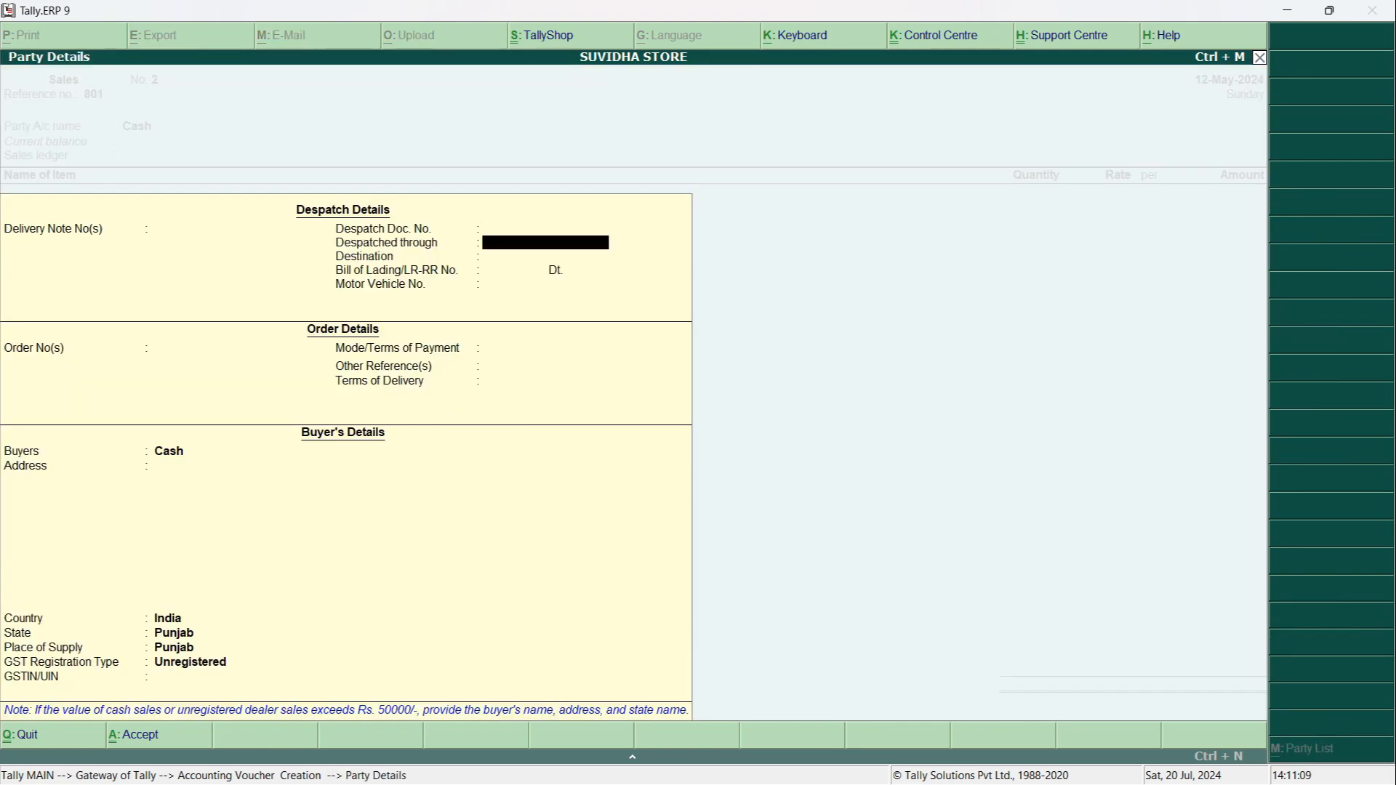
{"action": "key", "text": "Return"}
{"action": "key", "text": "Return"}
{"action": "key", "text": "Return"}
{"action": "key", "text": "Return"}
{"action": "key", "text": "Return"}
{"action": "key", "text": "Return"}
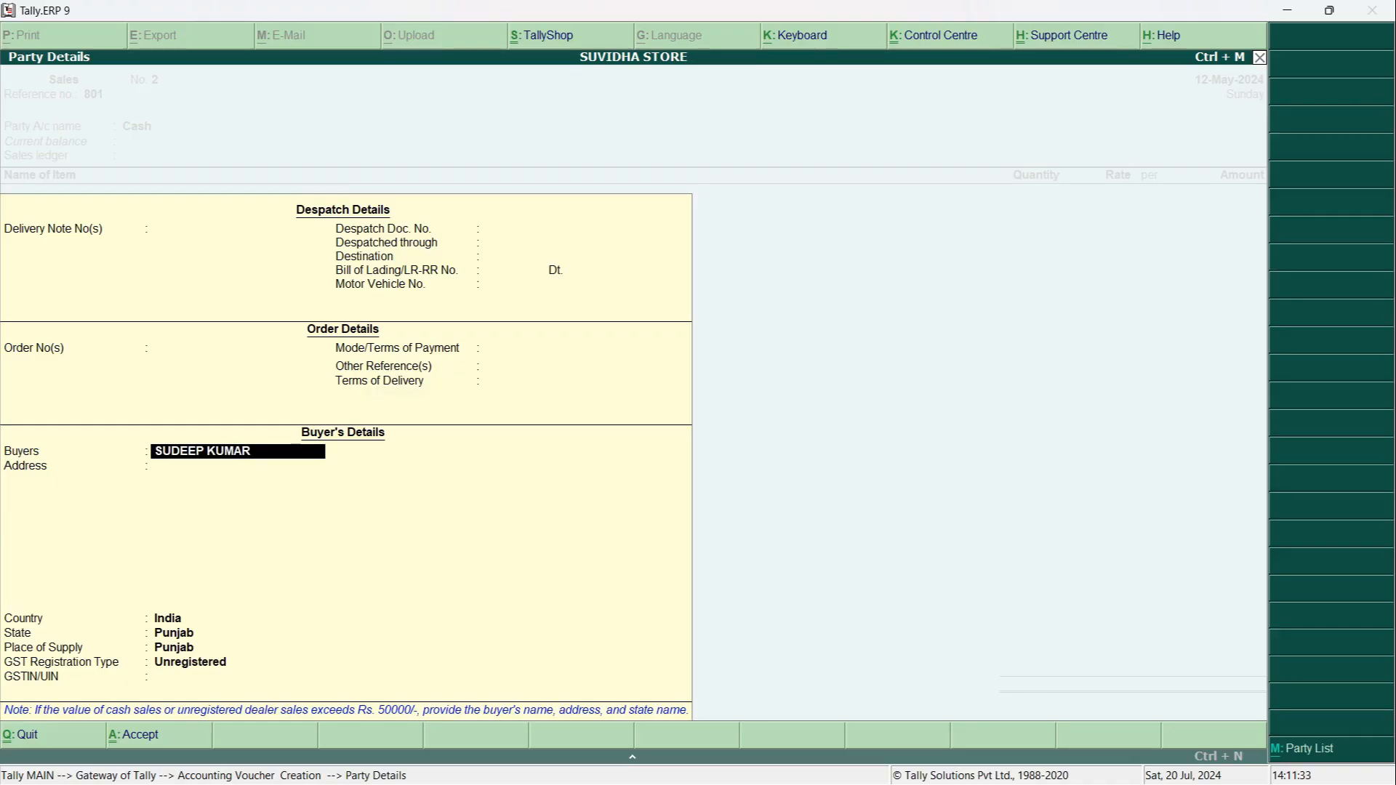
{"action": "key", "text": "Return"}
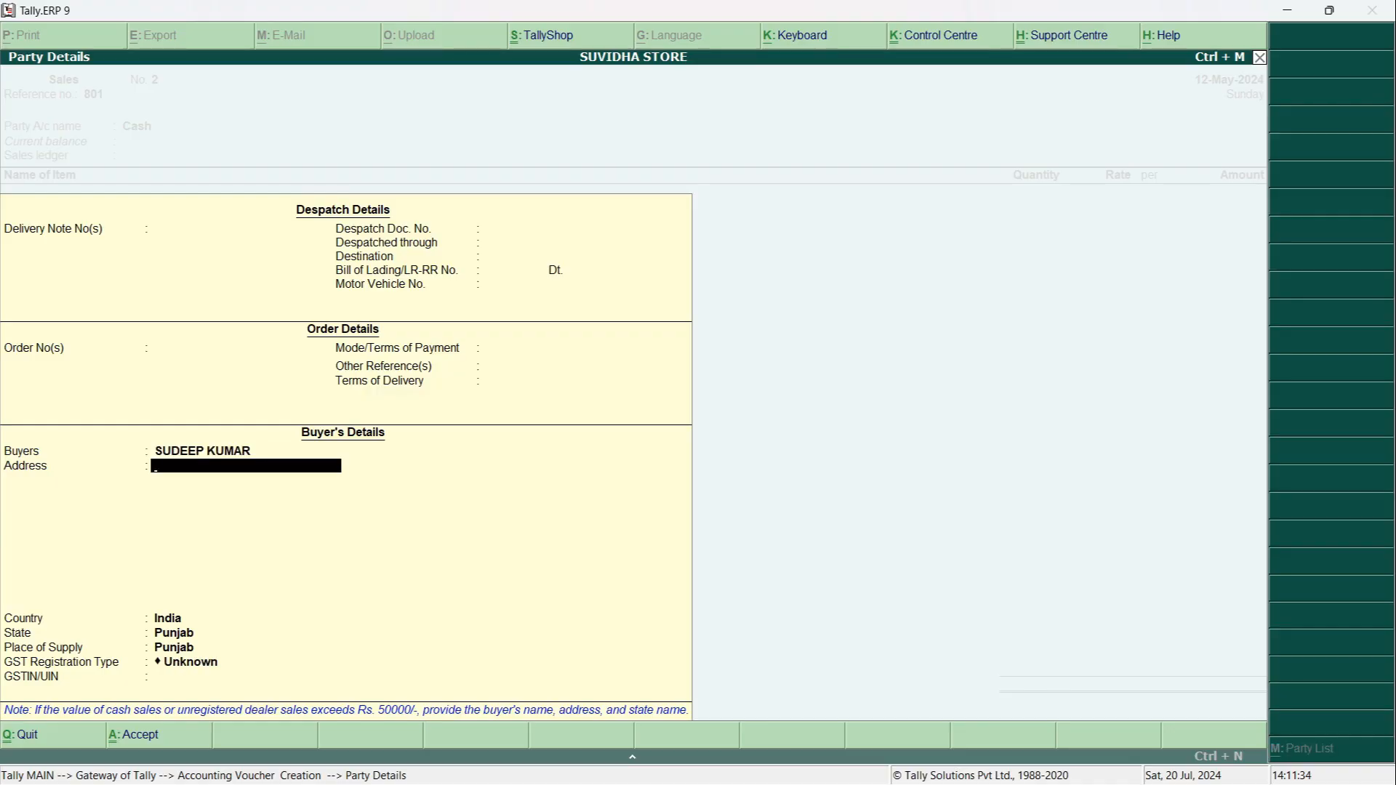
Enter the buyer's address, keeping India as the country and Punjab as both the state and the place of supply.
{"action": "type", "text": "#2314, PHASE 8"}
{"action": "key", "text": "Return"}
{"action": "type", "text": "MOHALI"}
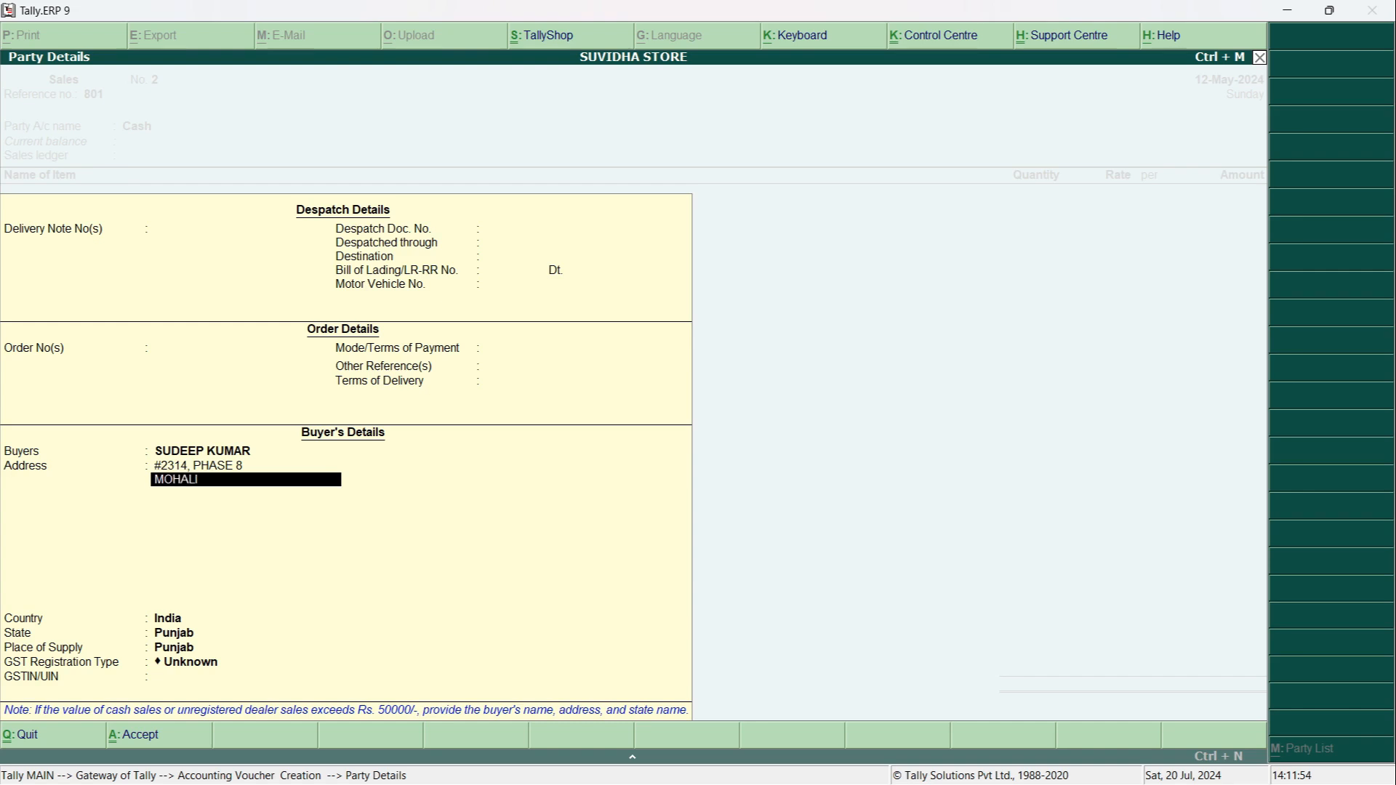
{"action": "key", "text": "Return"}
{"action": "key", "text": "Return"}
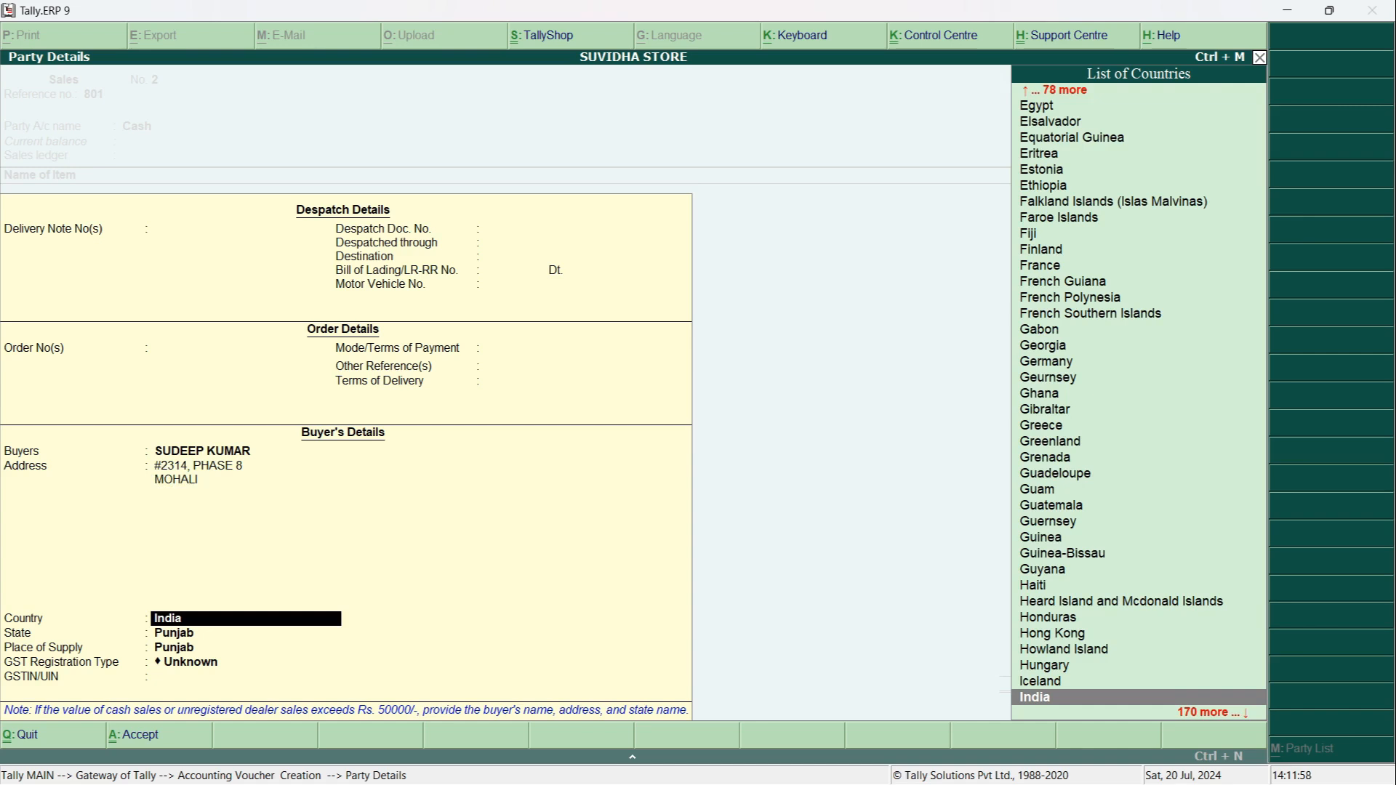
{"action": "key", "text": "Return"}
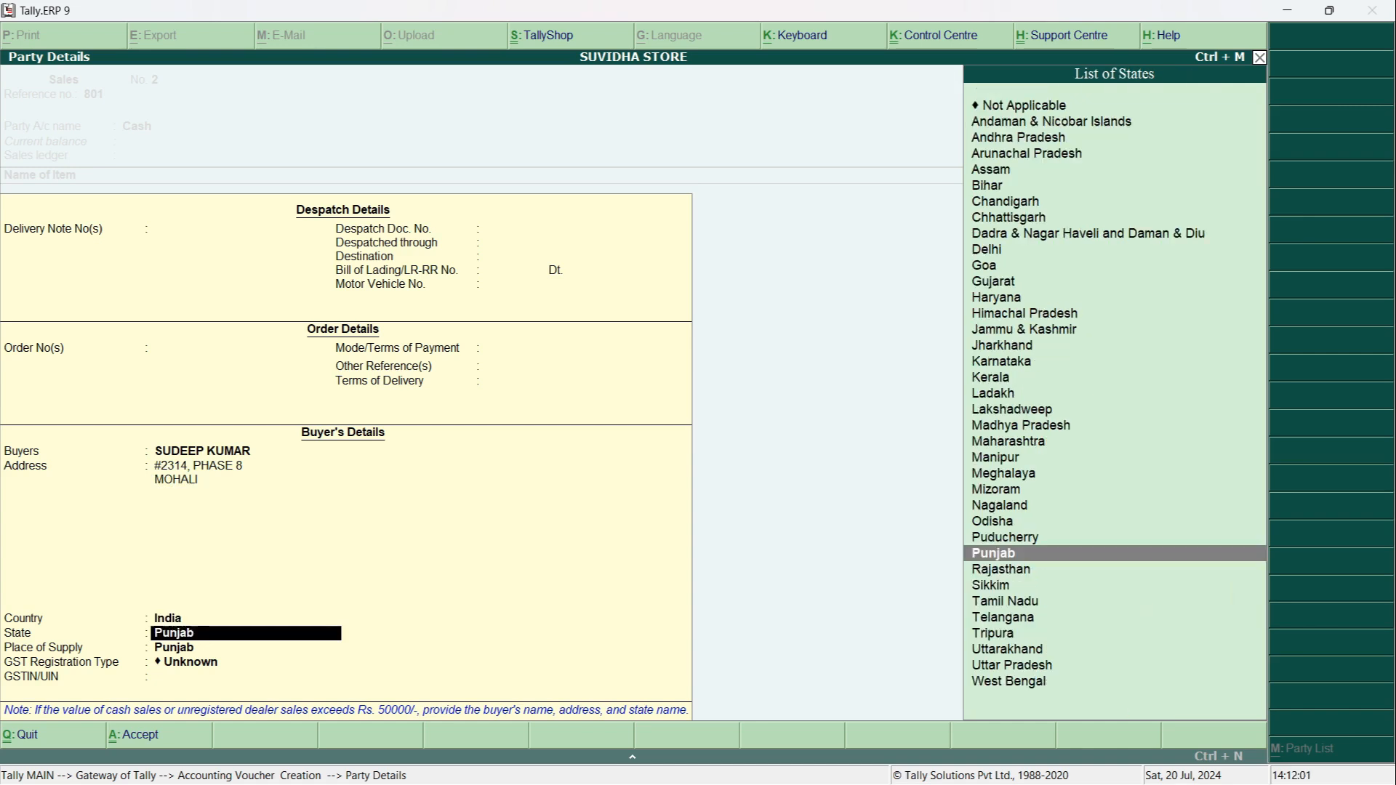
{"action": "key", "text": "Return"}
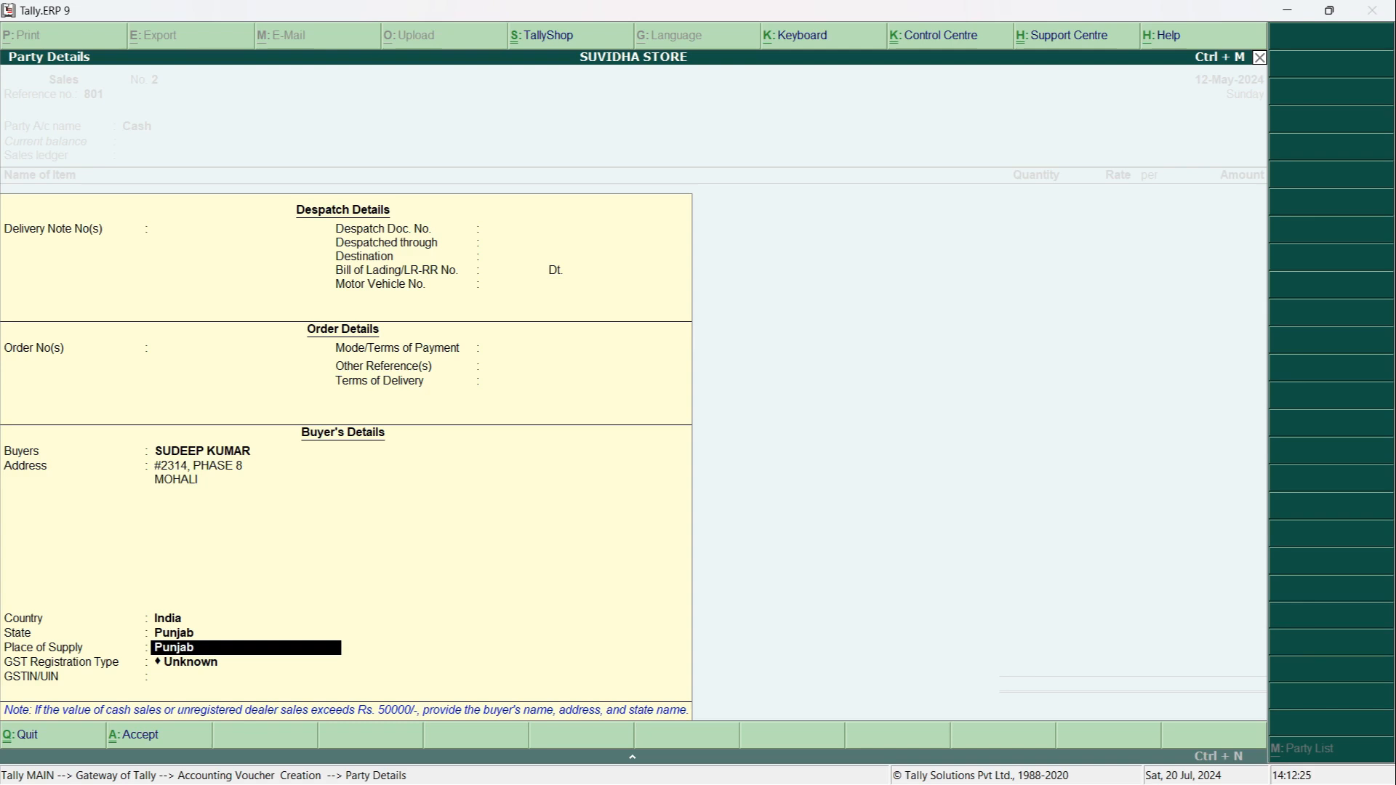
{"action": "key", "text": "Return"}
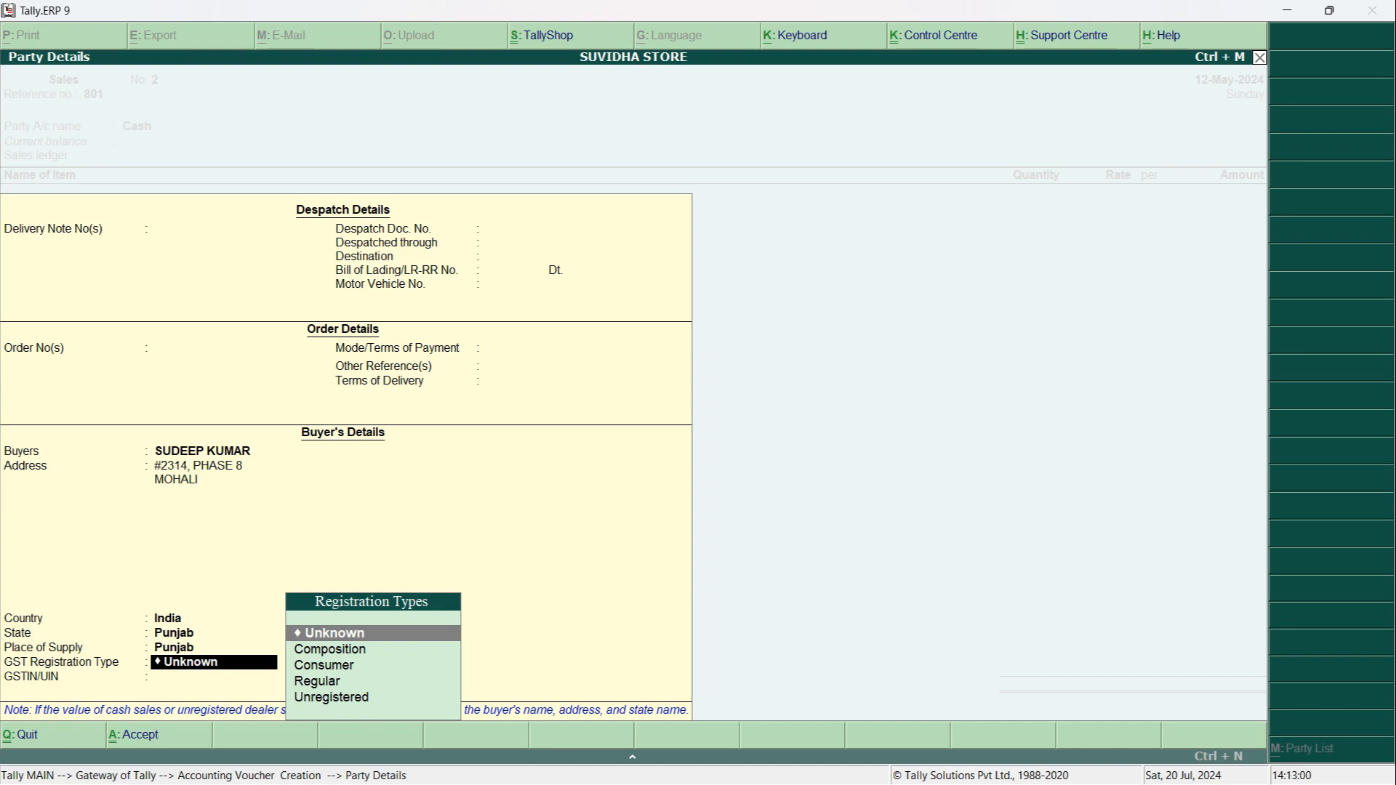
Set the GST registration type to Regular, copy the buyer's GSTIN from the Word document into Tally, and complete the party details.
{"action": "type", "text": "R"}
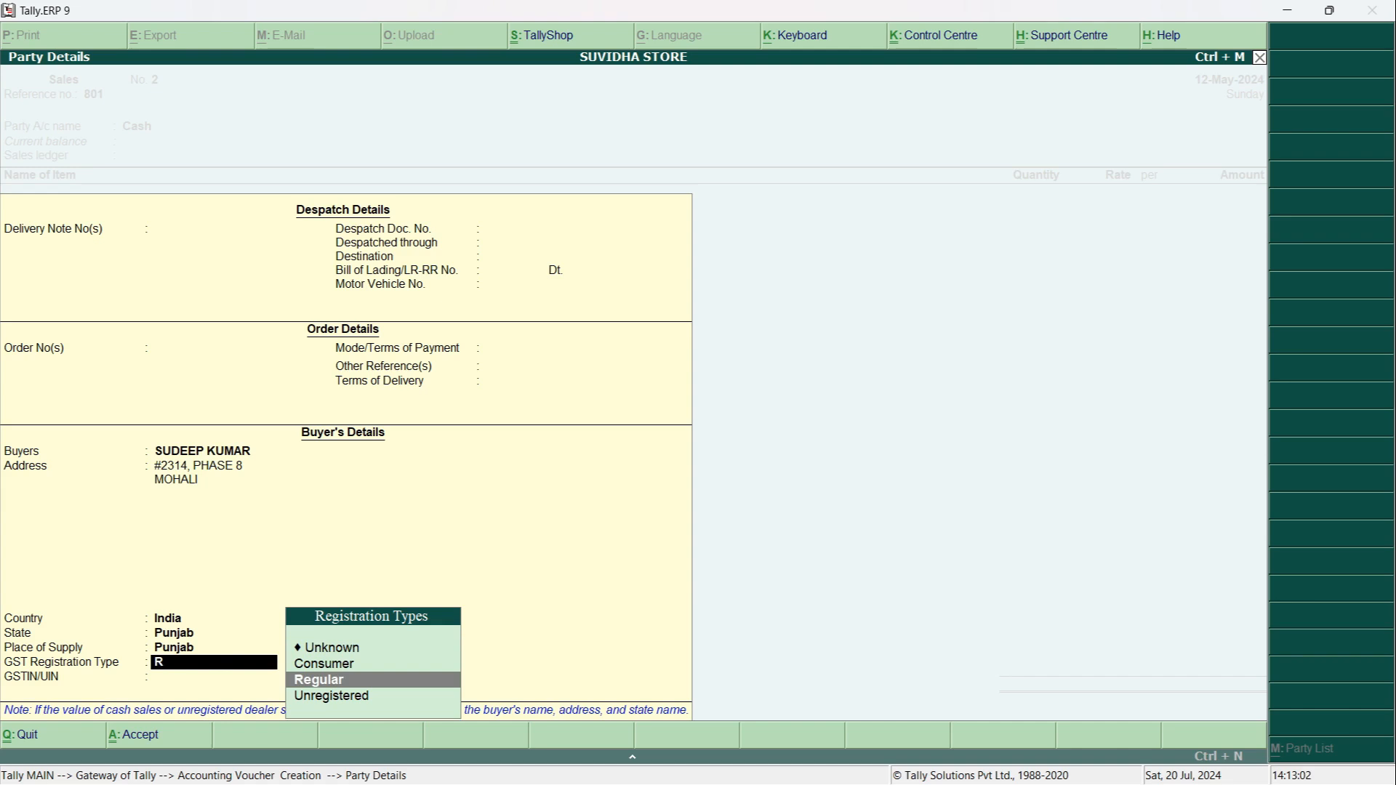
{"action": "key", "text": "Return"}
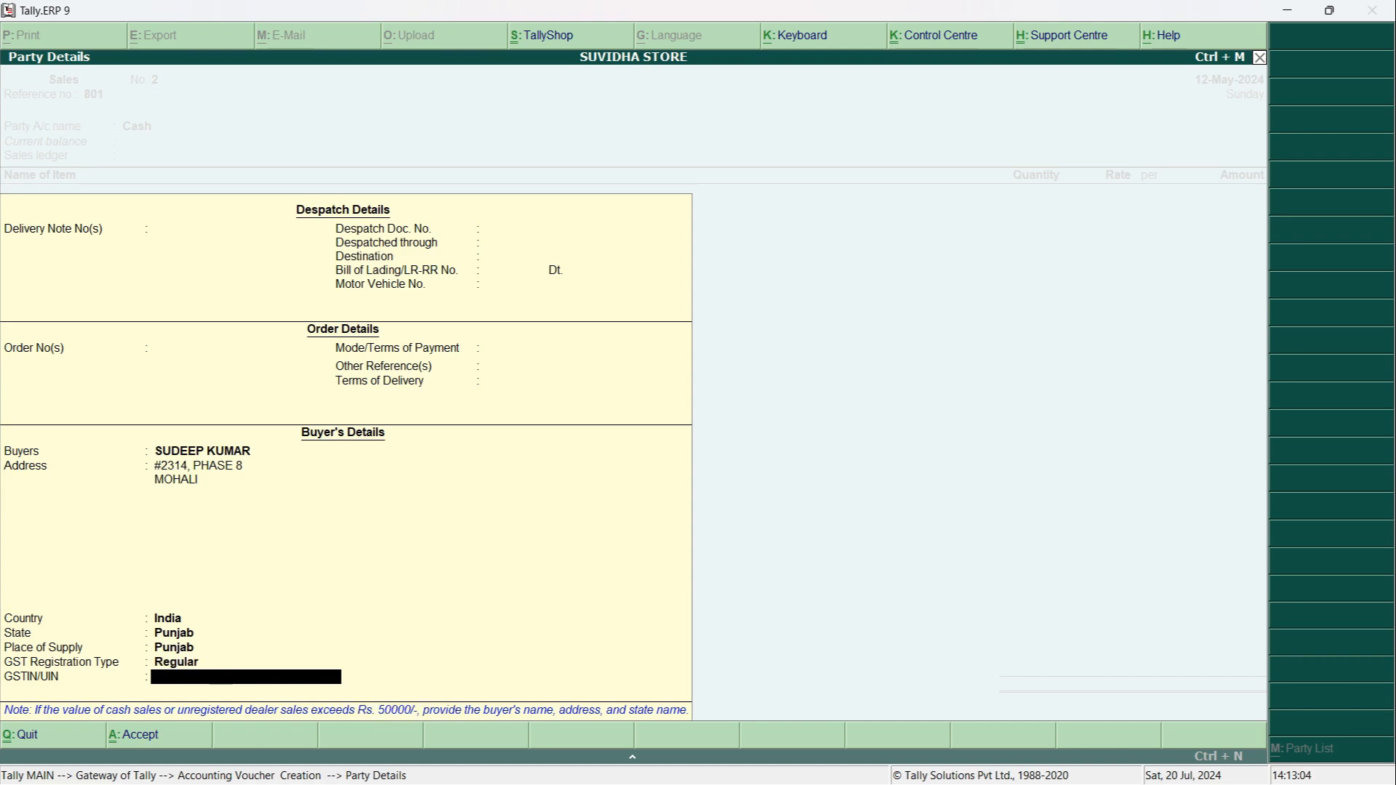
{"action": "key", "text": "alt+Tab"}
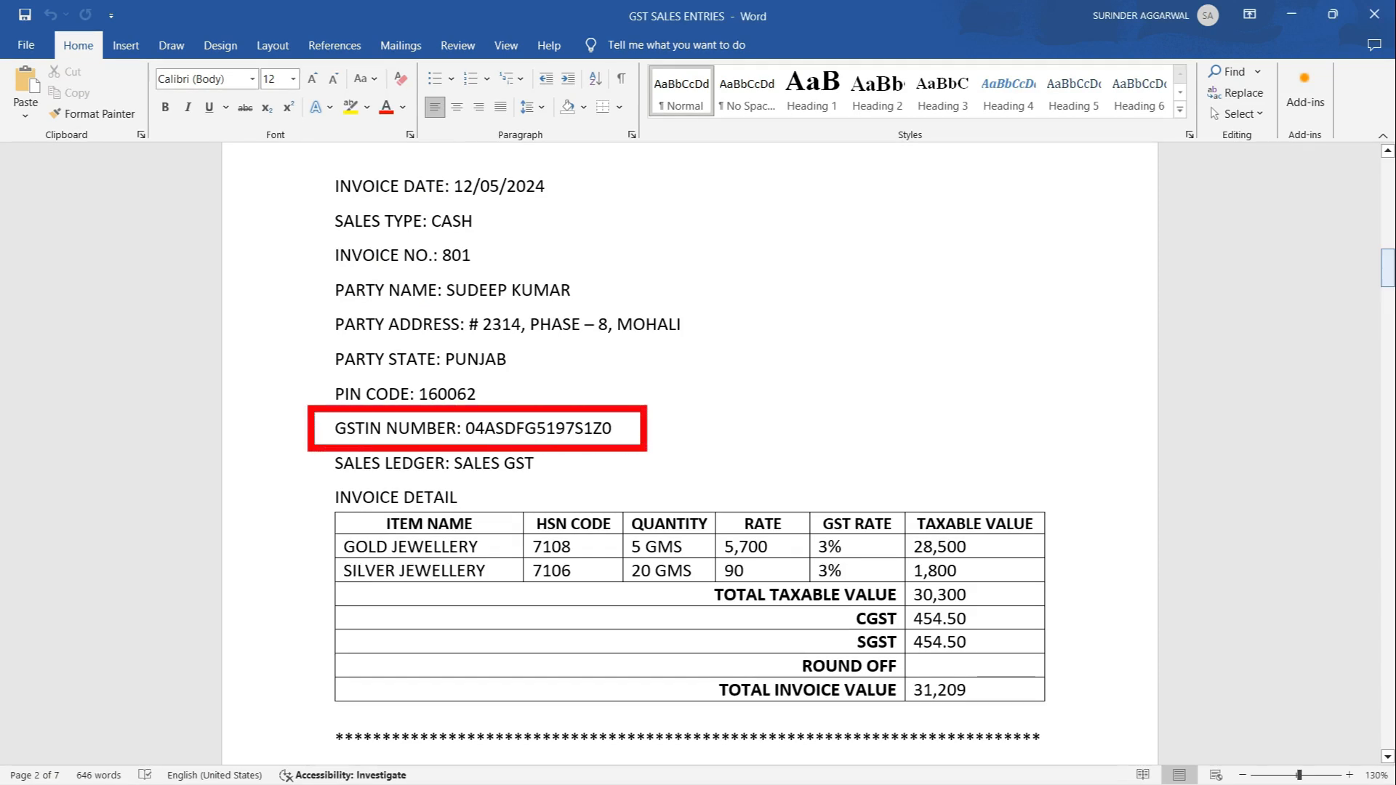
{"action": "double_click", "coordinate": [538, 429]}
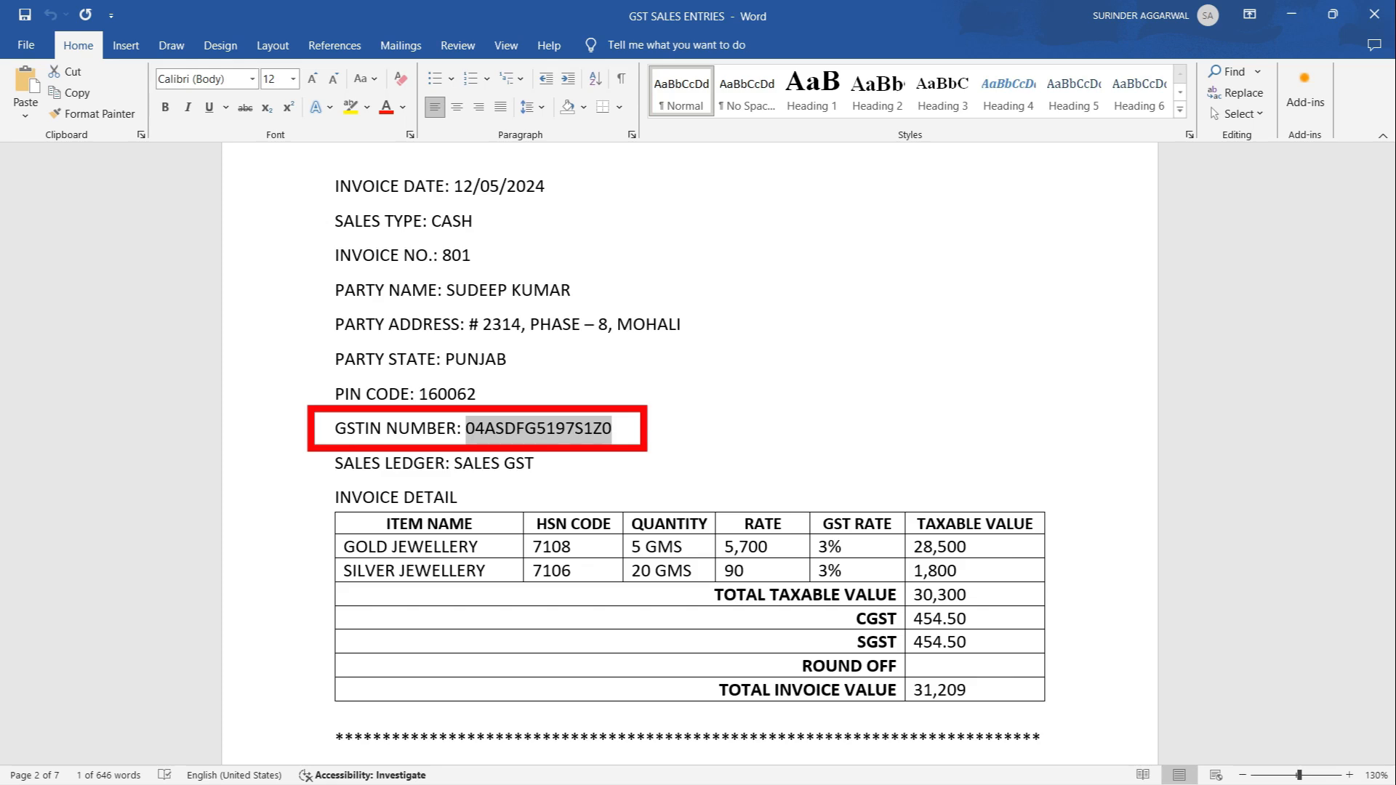
{"action": "key", "text": "alt+Tab"}
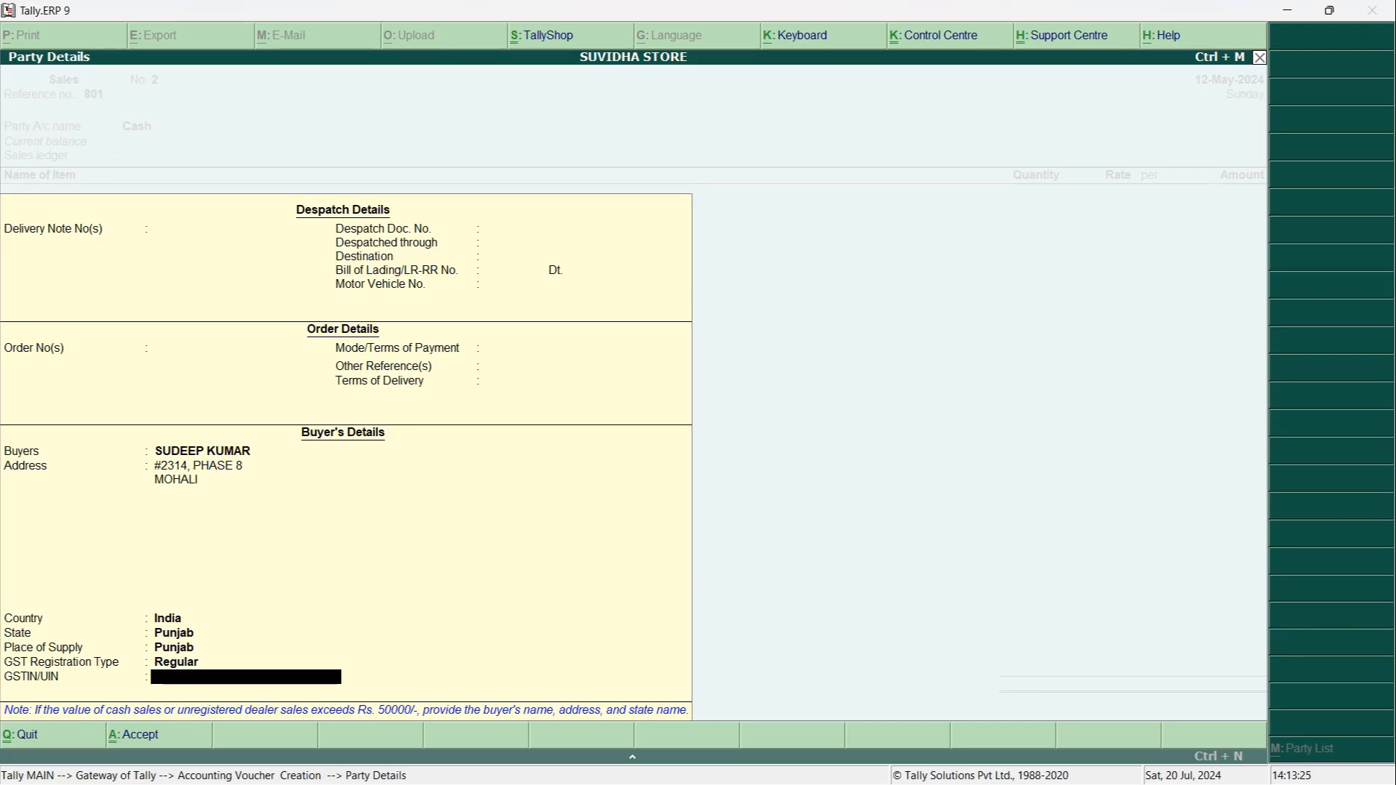
{"action": "key", "text": "ctrl+alt+v"}
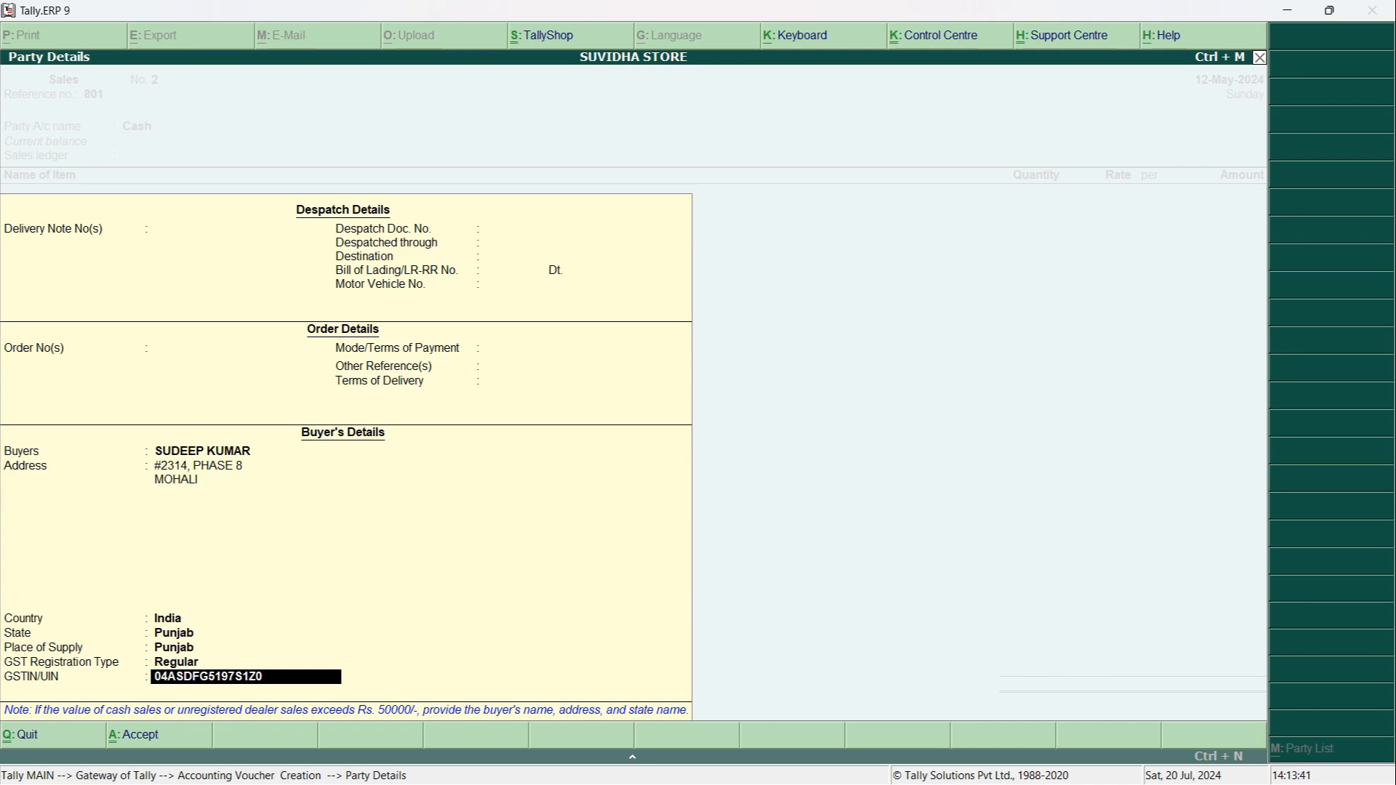
{"action": "key", "text": "Return"}
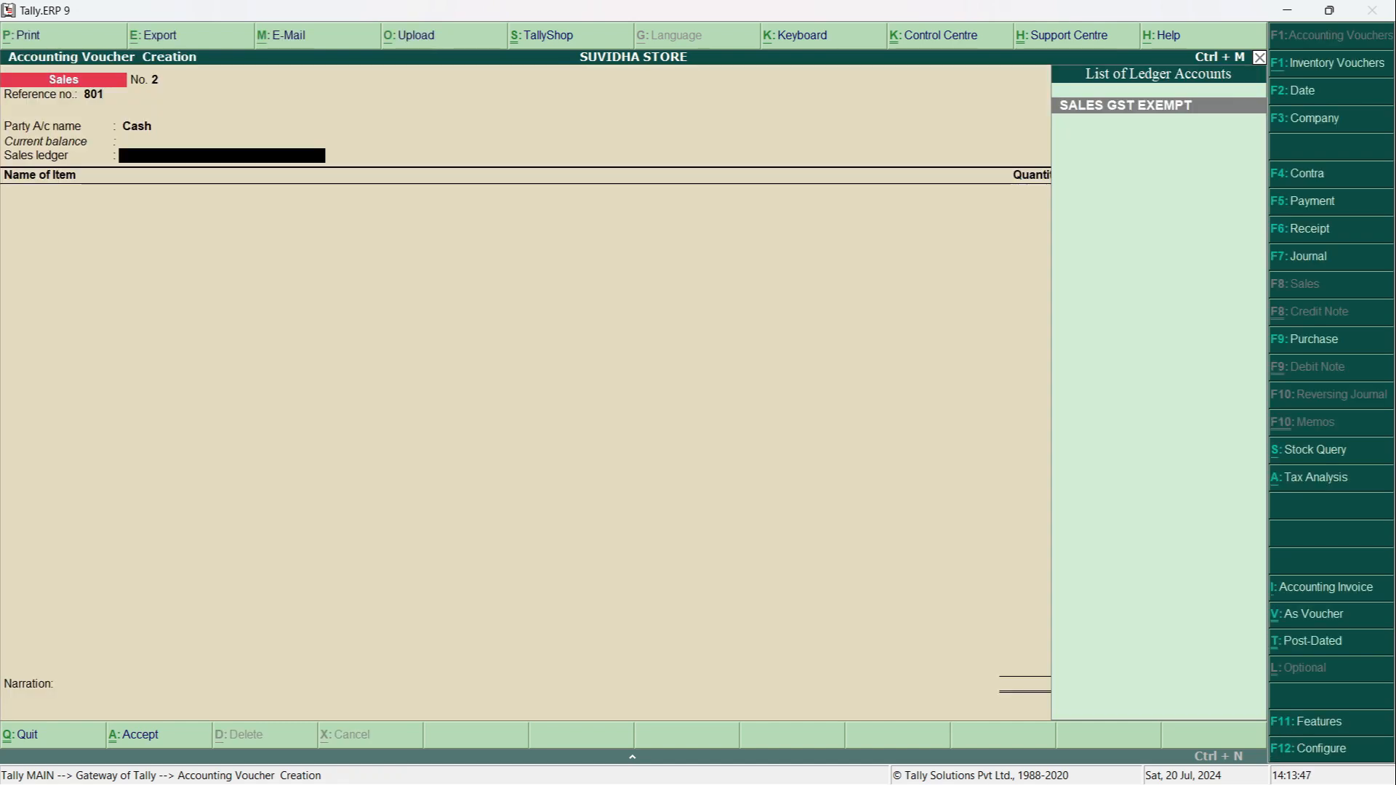
Check the sales ledger in the Word document, then create a SALES GST ledger in Tally under Sales Accounts with inventory values affected and ledger type Not Applicable.
{"action": "key", "text": "alt+Tab"}
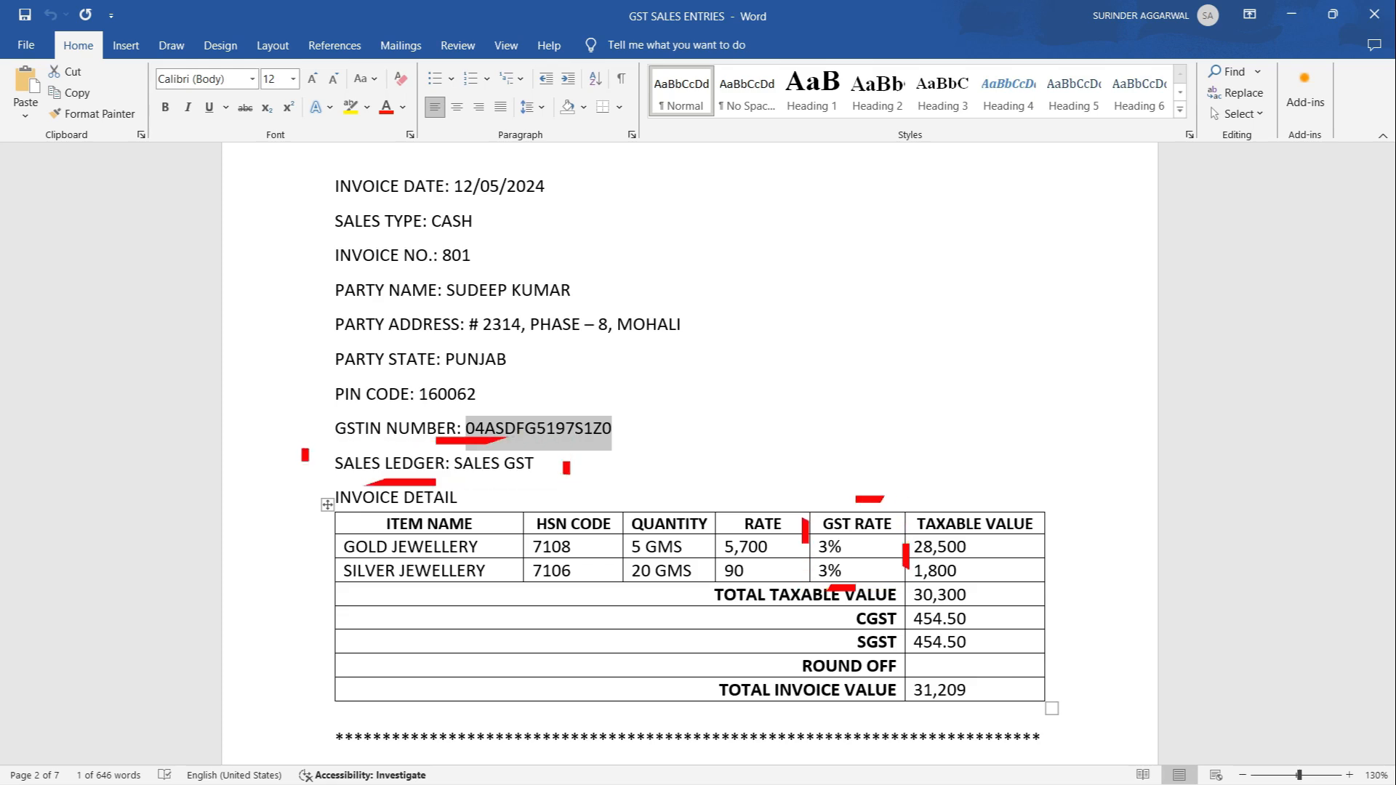
{"action": "key", "text": "alt+Tab"}
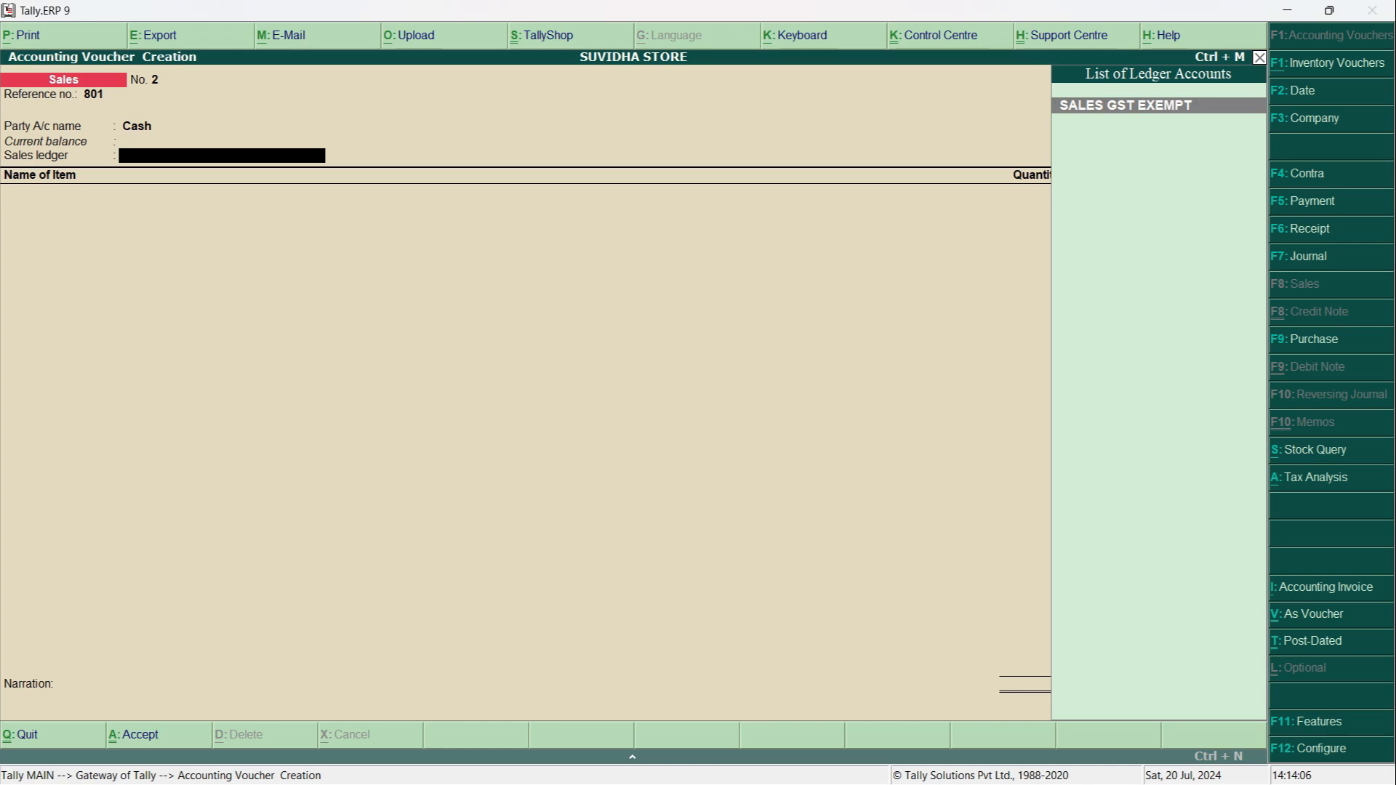
{"action": "type", "text": "S"}
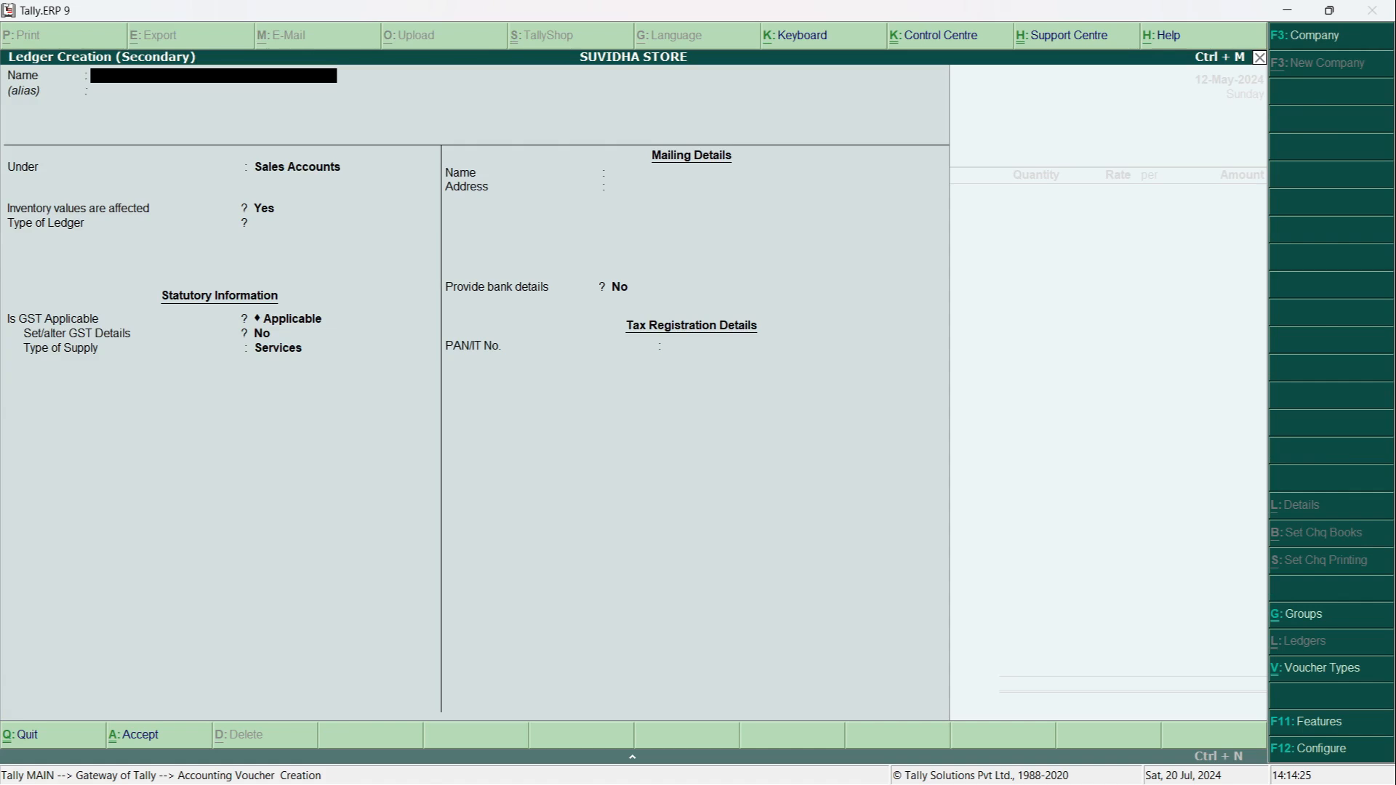
{"action": "key", "text": "alt+c"}
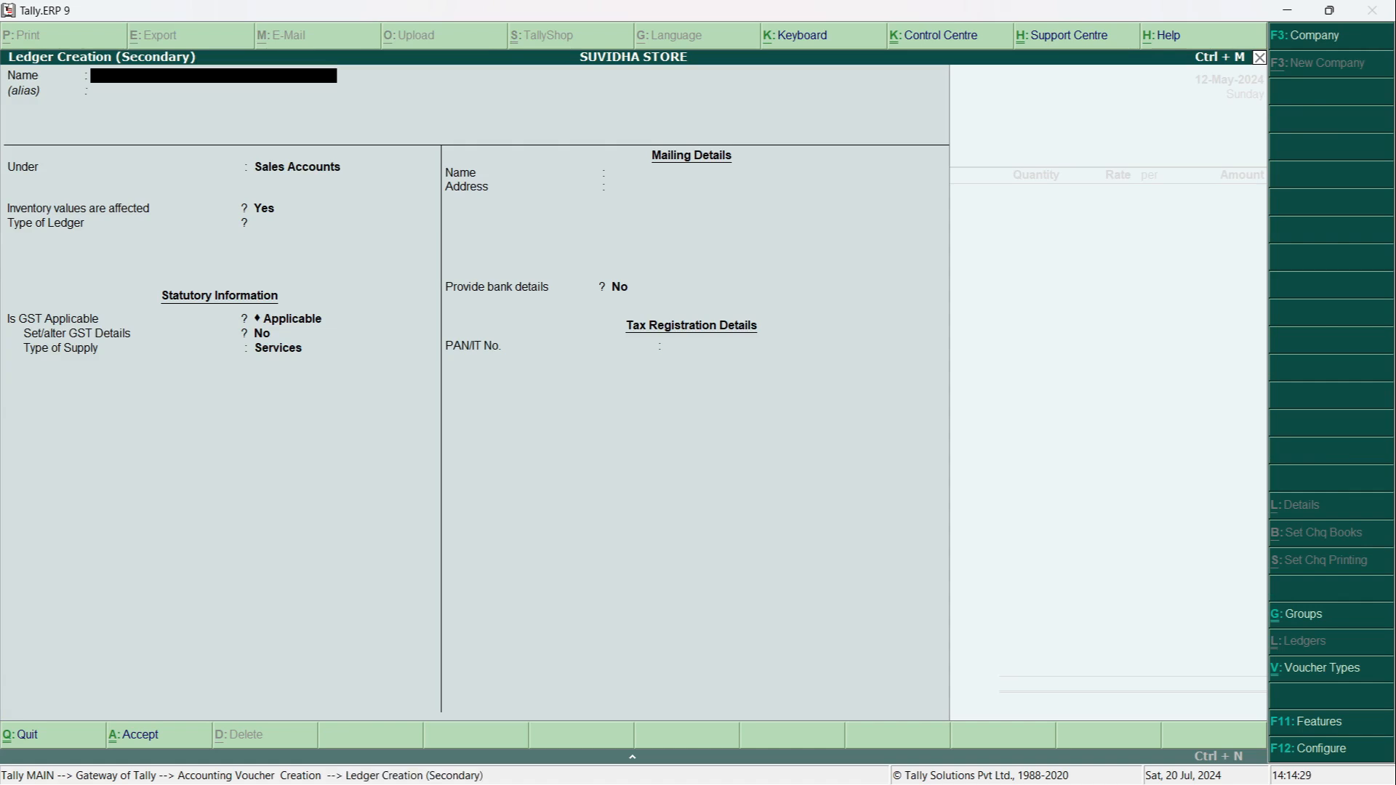
{"action": "type", "text": "SALES GST"}
{"action": "key", "text": "Return"}
{"action": "key", "text": "Return"}
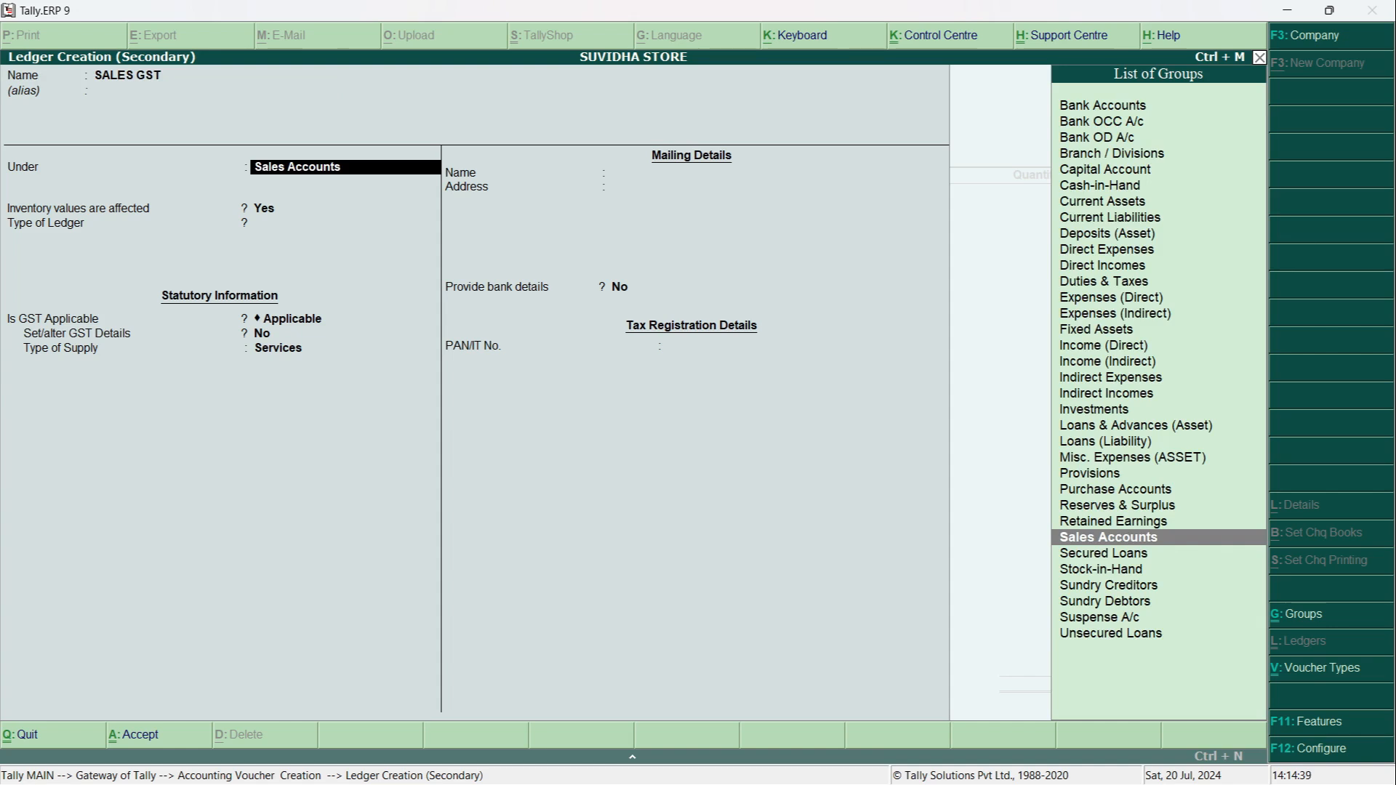
{"action": "key", "text": "Return"}
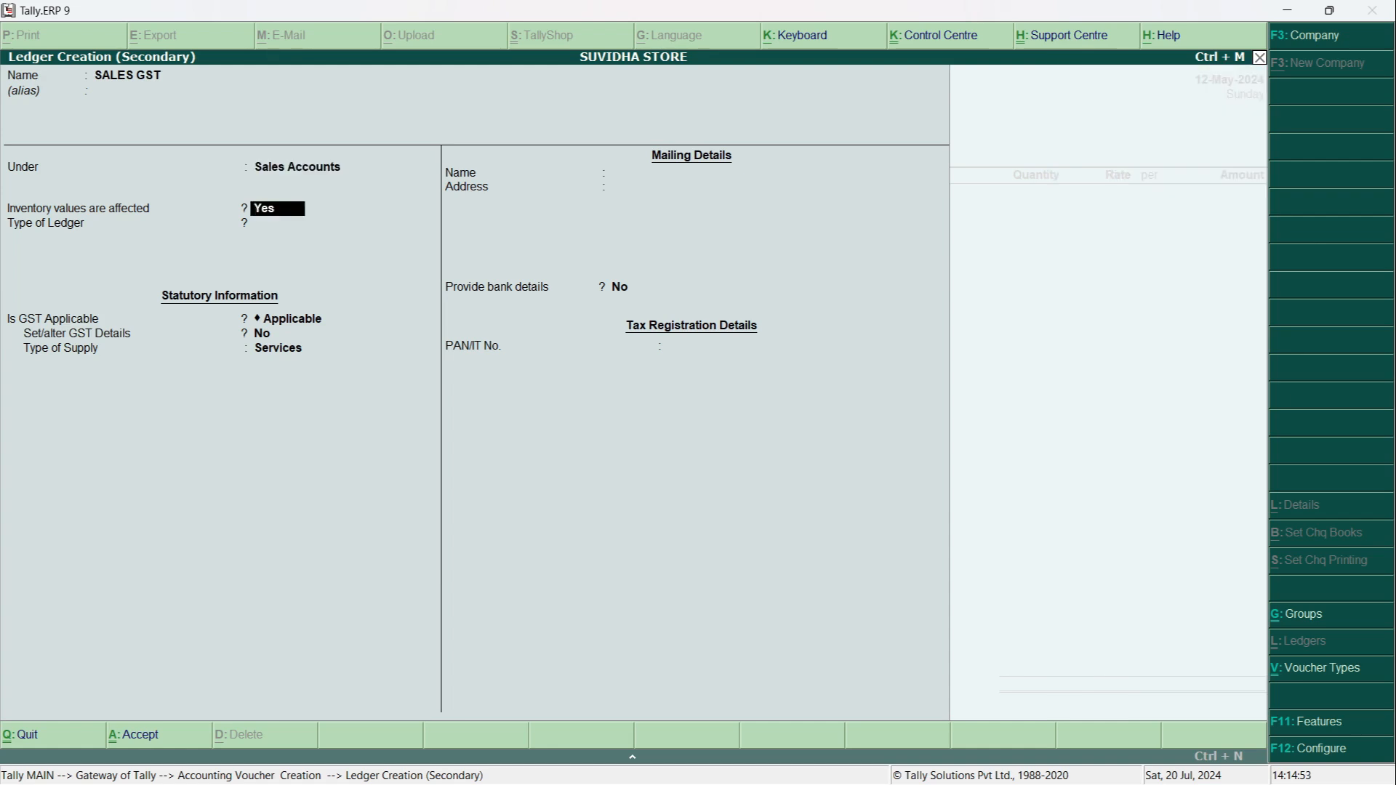
{"action": "key", "text": "Return"}
{"action": "key", "text": "Return"}
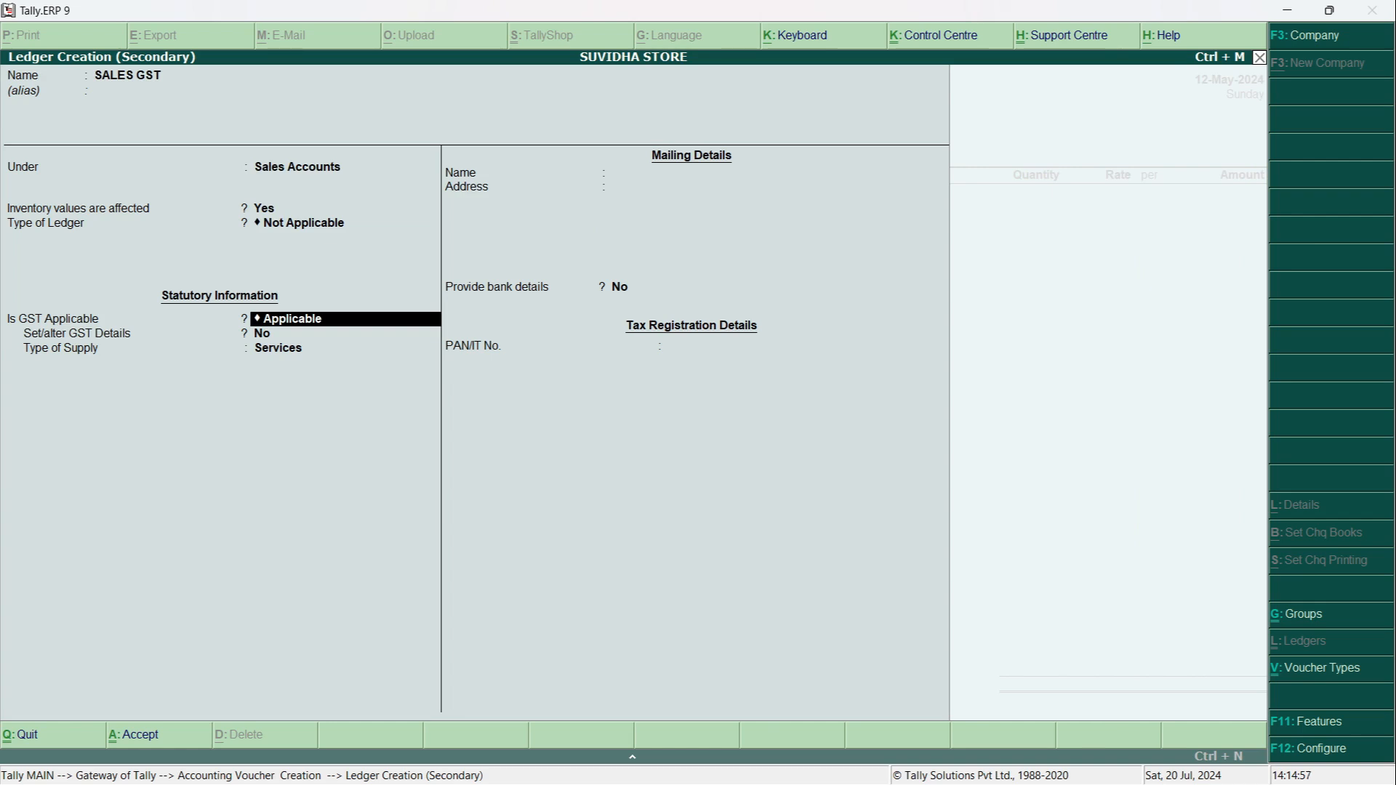
Keep GST applicable without separate GST details for the SALES GST ledger, set its type of supply to Goods, and save it.
{"action": "key", "text": "Return"}
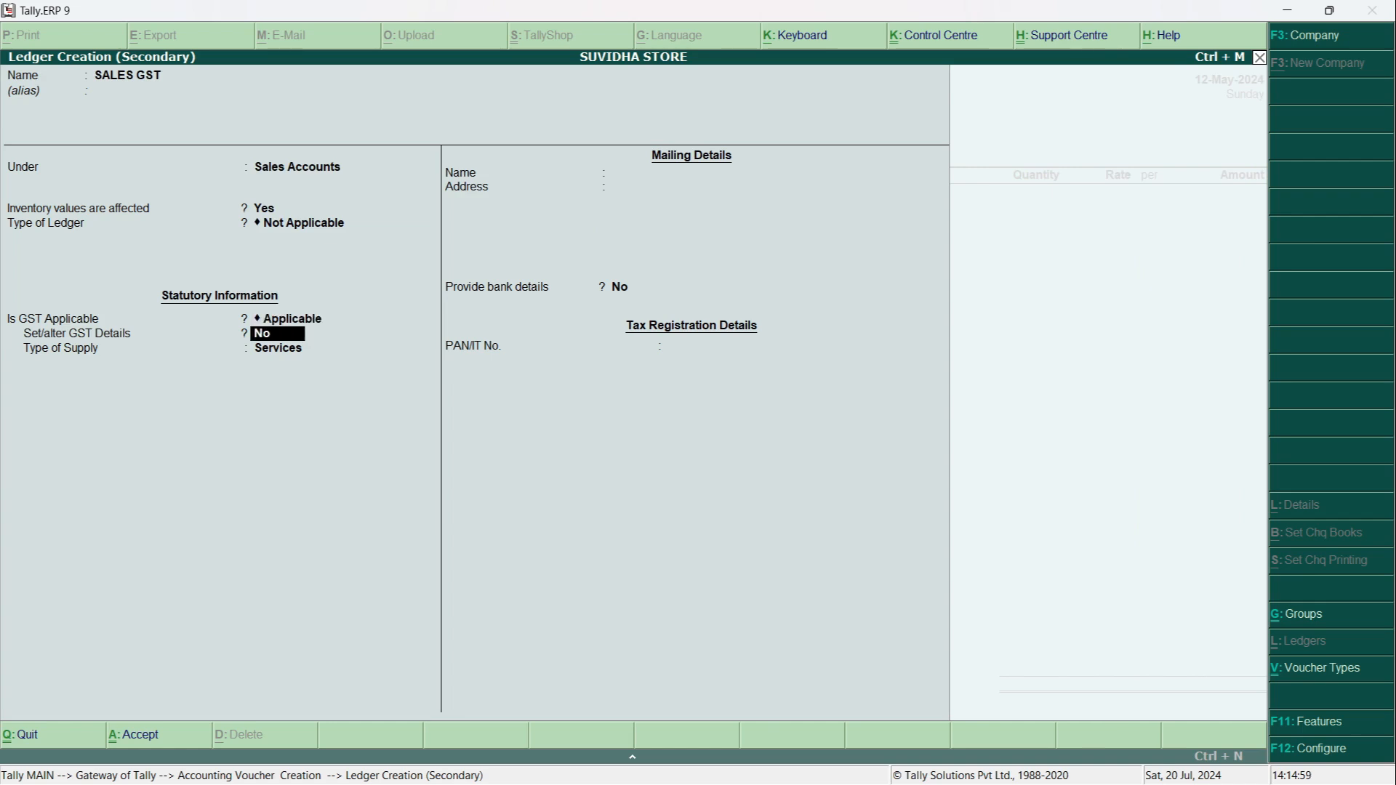
{"action": "key", "text": "Return"}
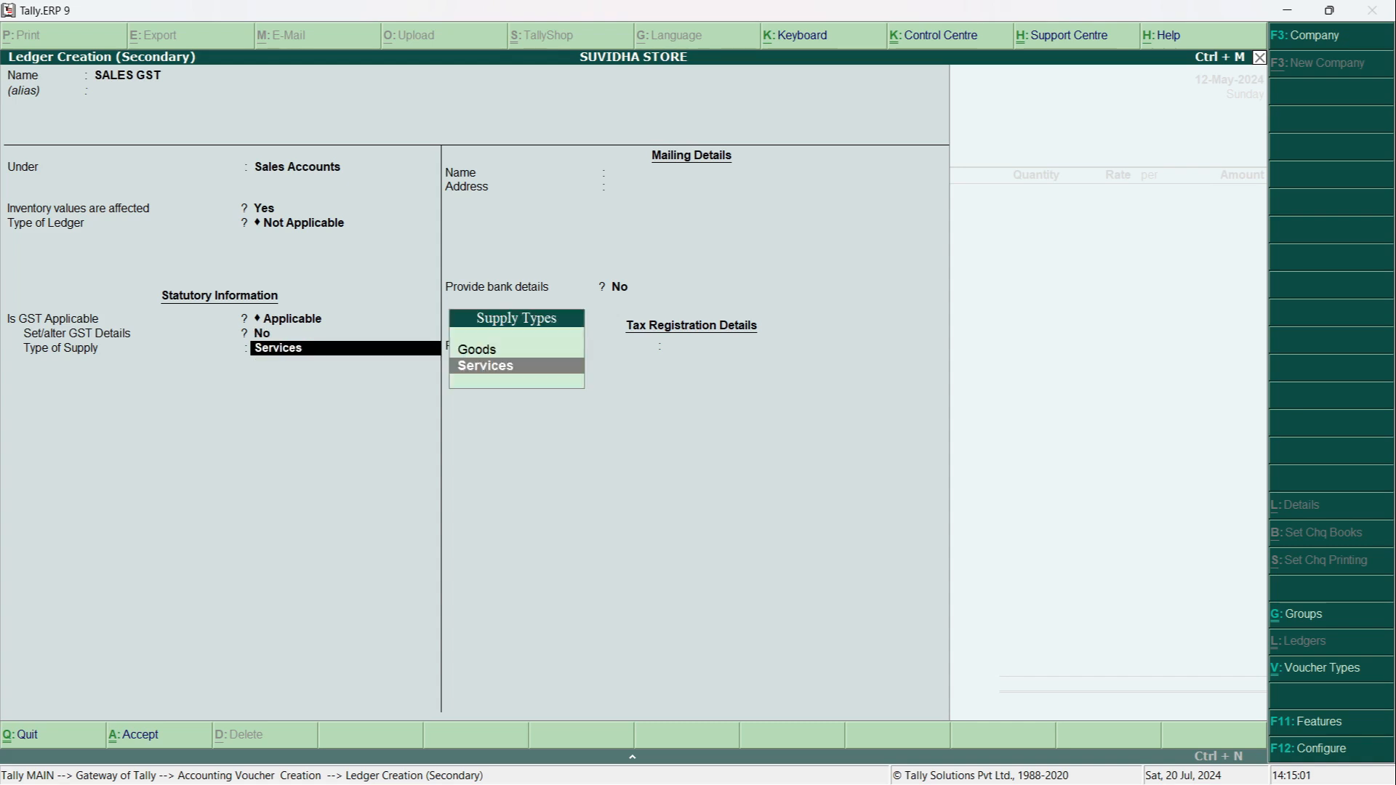
{"action": "key", "text": "Up"}
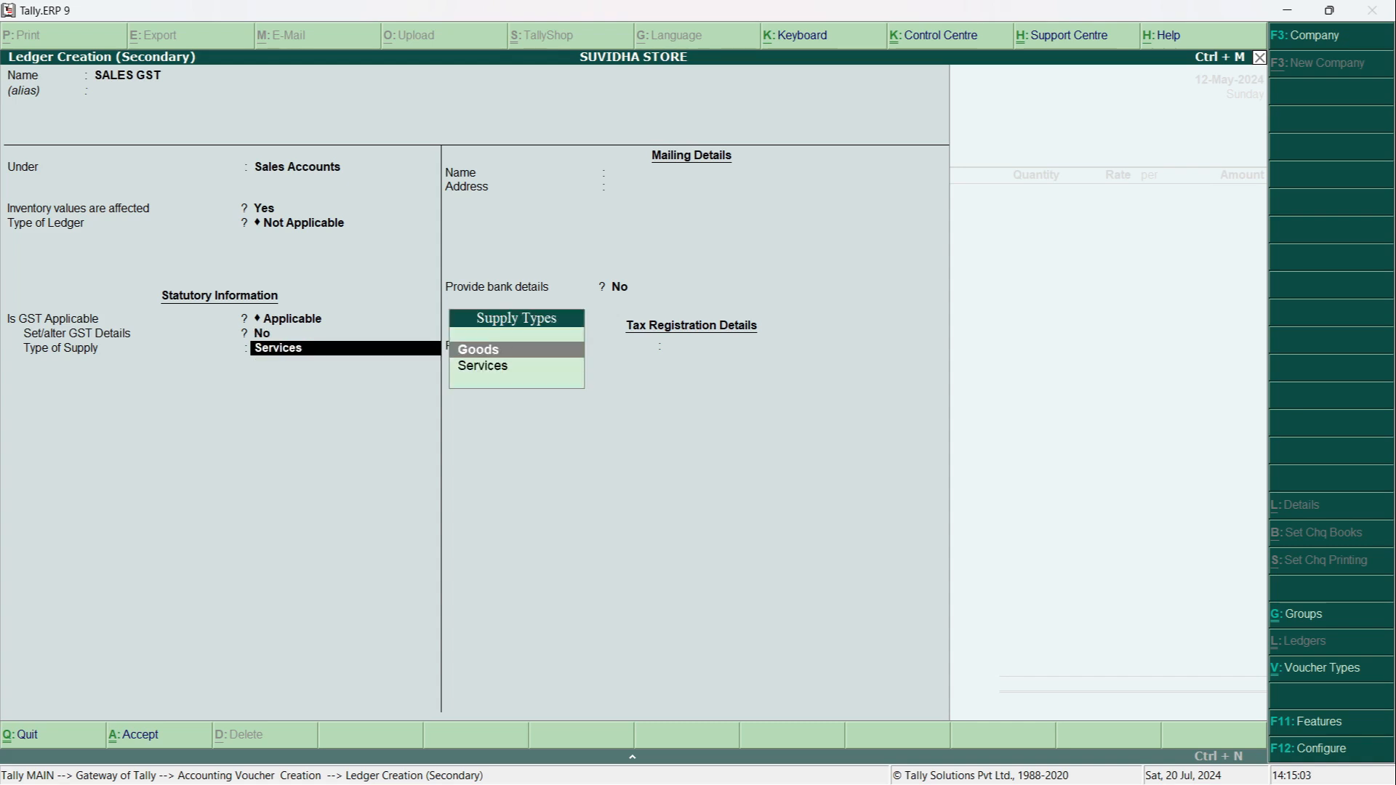
{"action": "key", "text": "Return"}
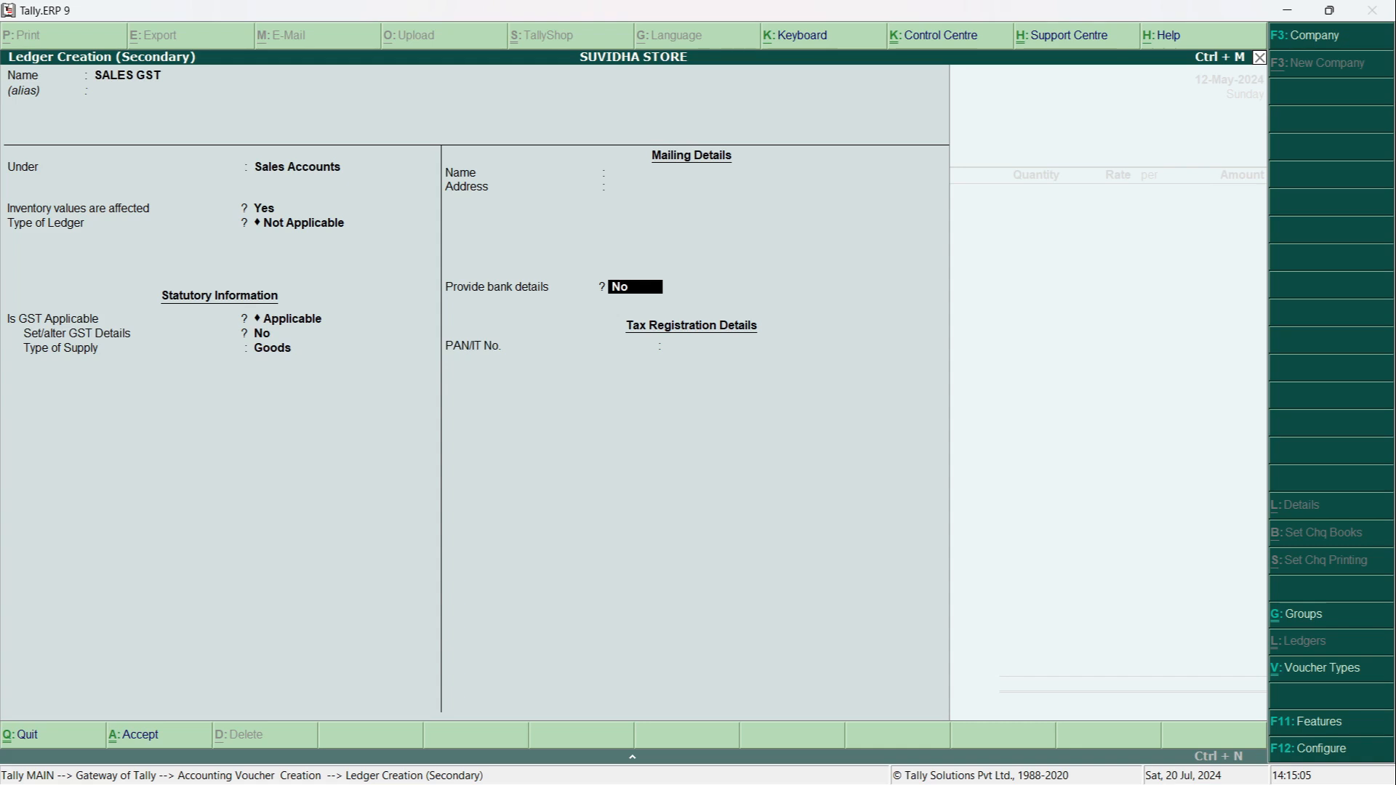
{"action": "key", "text": "Return"}
{"action": "key", "text": "Return"}
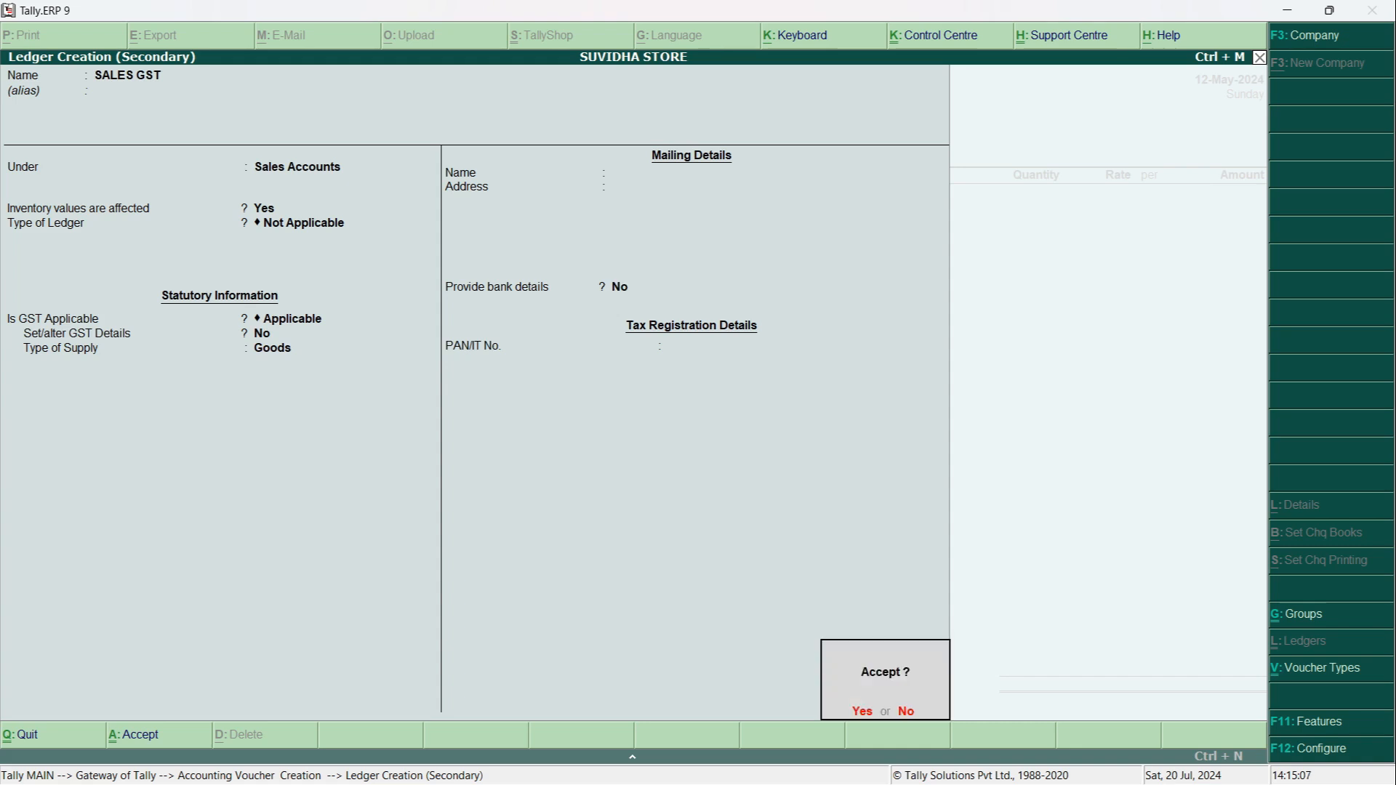
{"action": "key", "text": "Return"}
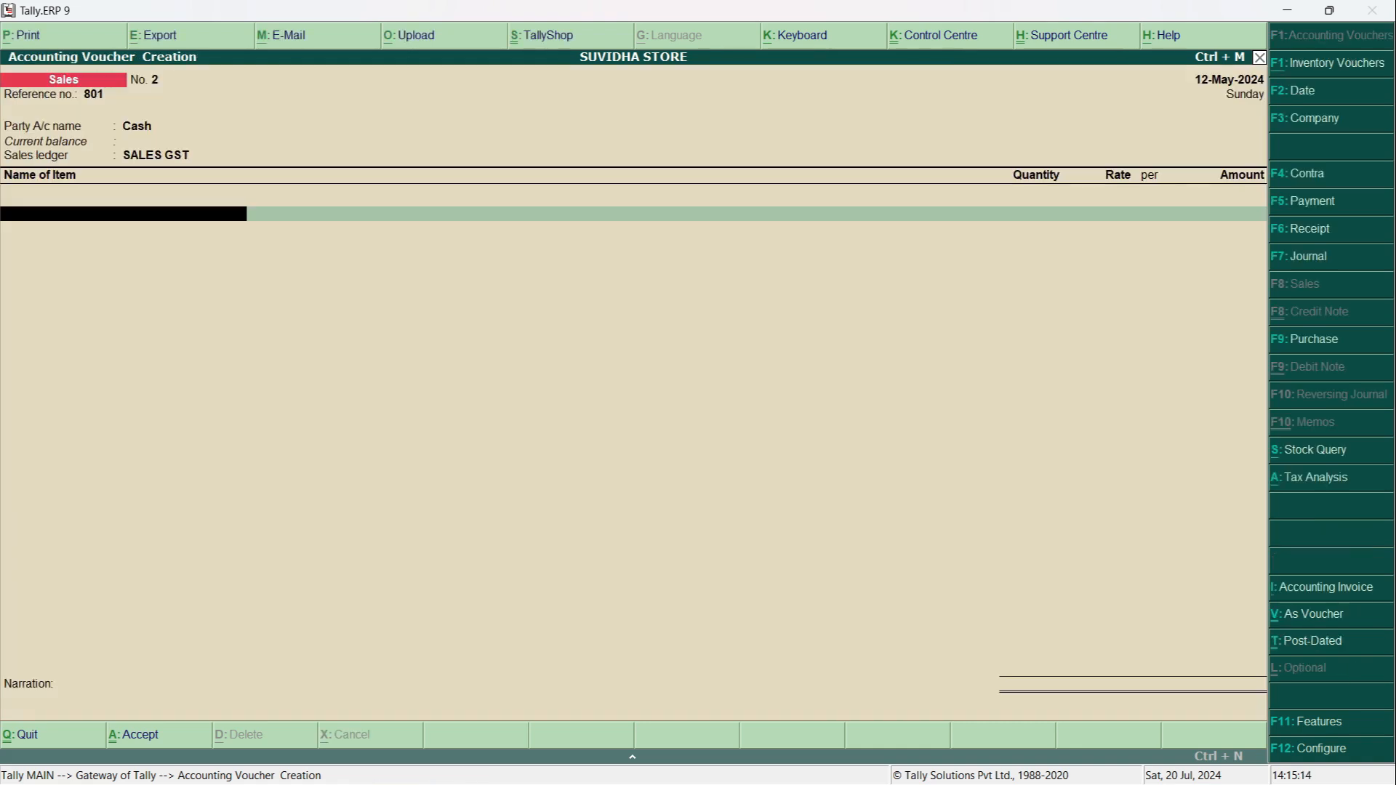
Check the invoice items in the Word document and add GOLD JEWELLRY to the Tally invoice with quantity 5 GMS at rate 5,700.
{"action": "key", "text": "alt+Tab"}
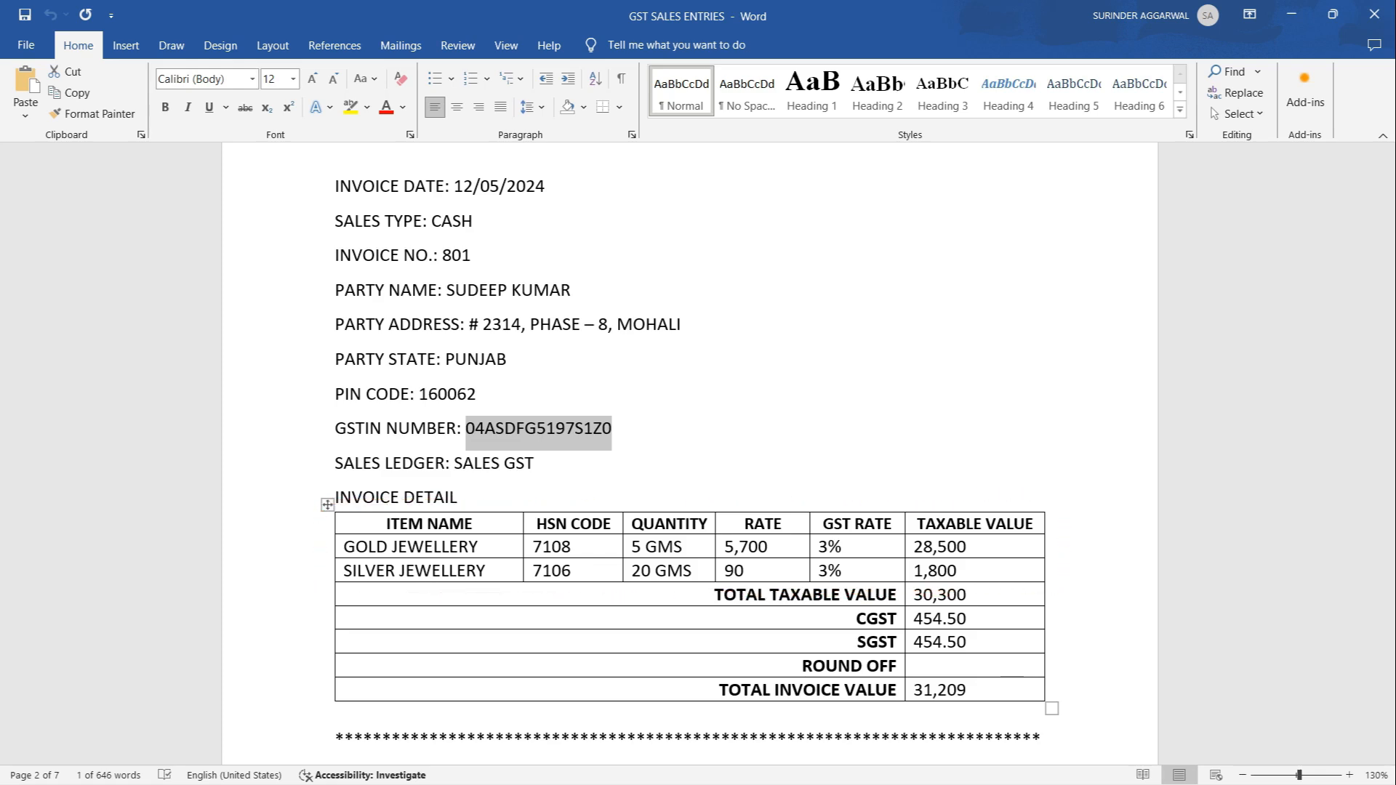
{"action": "key", "text": "alt+Tab"}
{"action": "type", "text": "GO"}
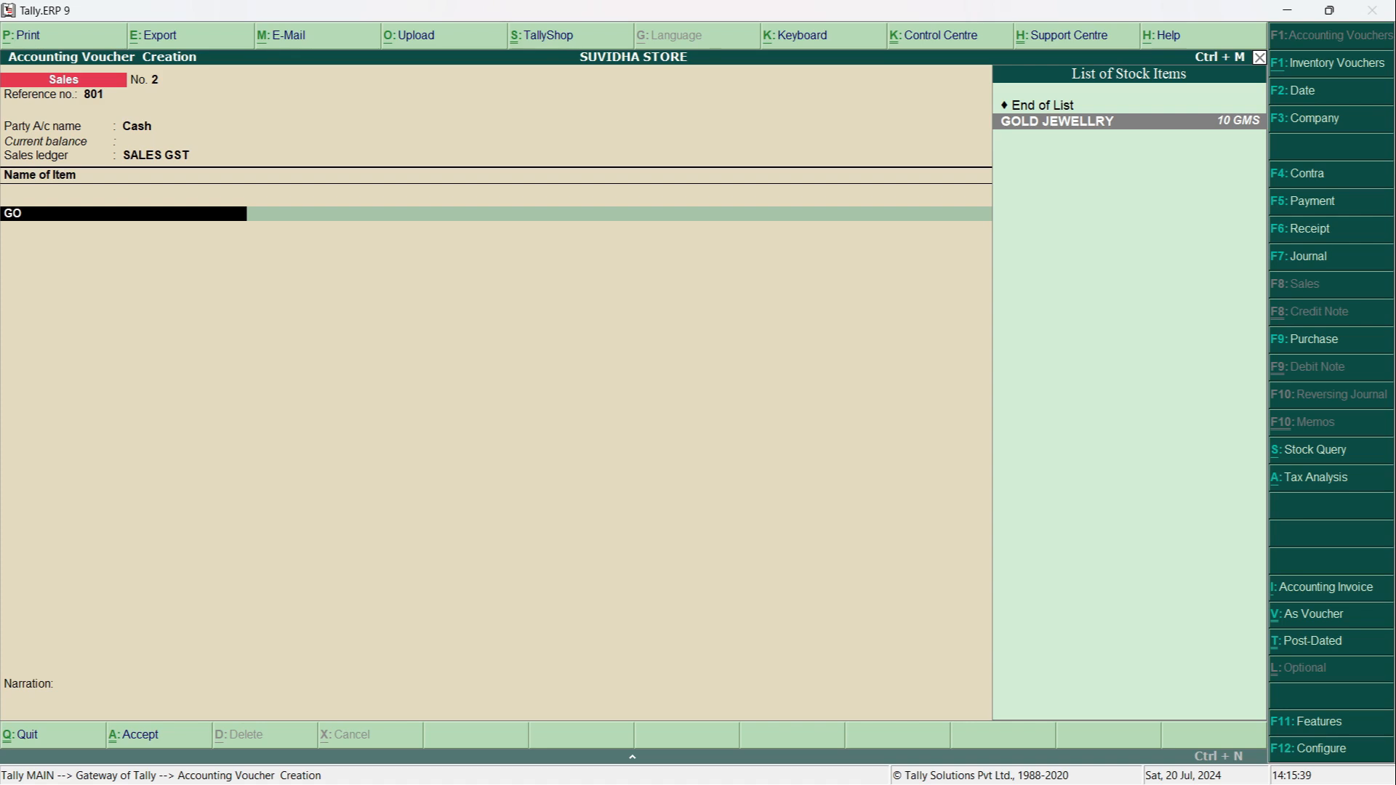
{"action": "key", "text": "Return"}
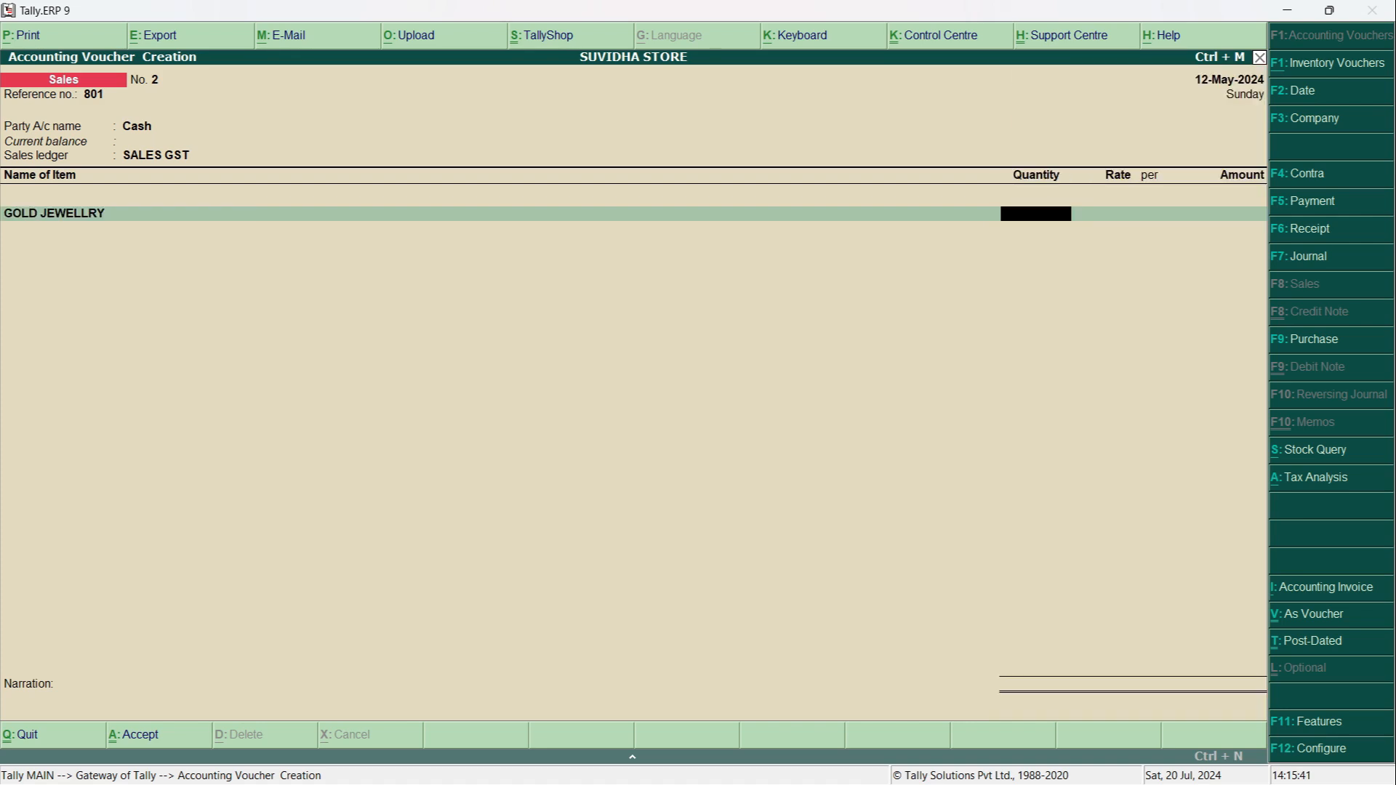
{"action": "type", "text": "5"}
{"action": "key", "text": "Return"}
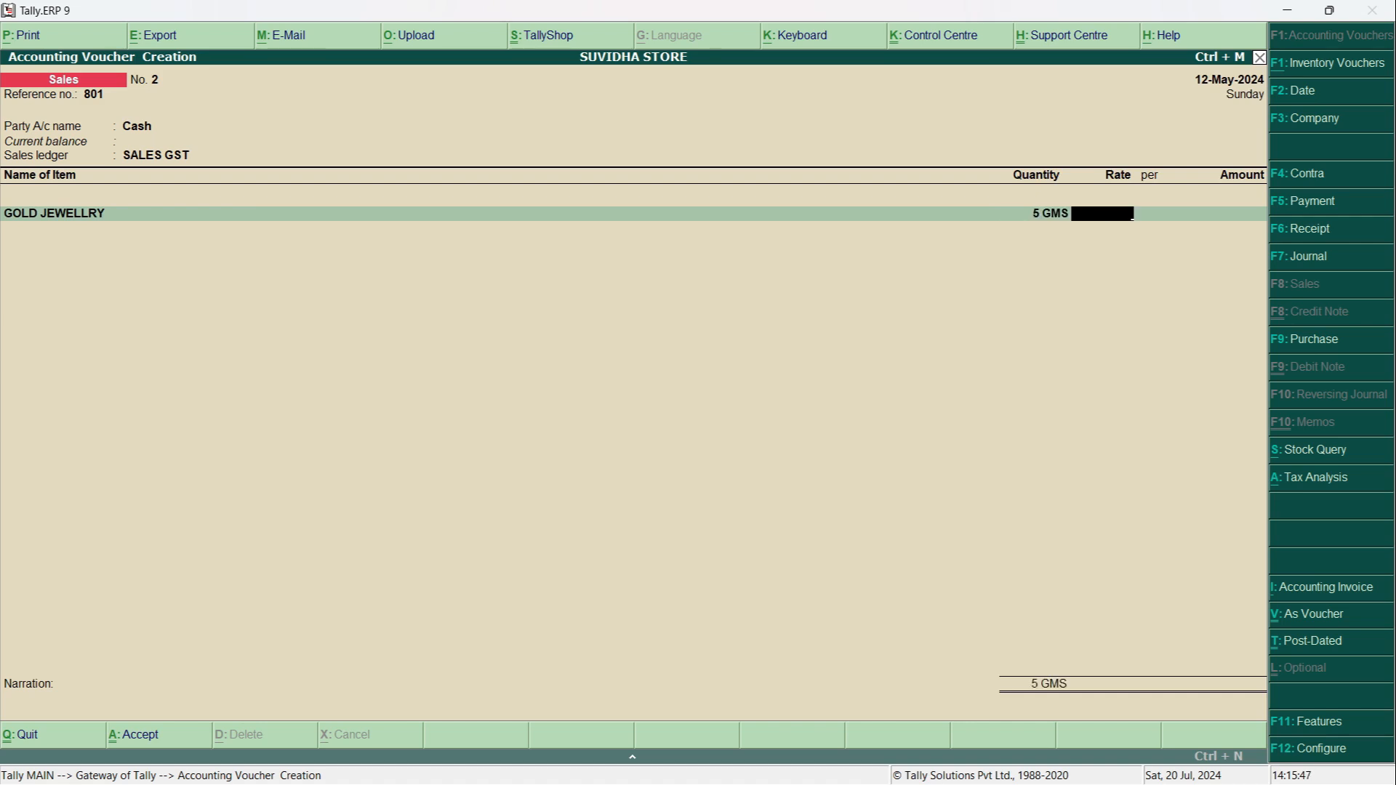
{"action": "type", "text": "5700"}
{"action": "key", "text": "Return"}
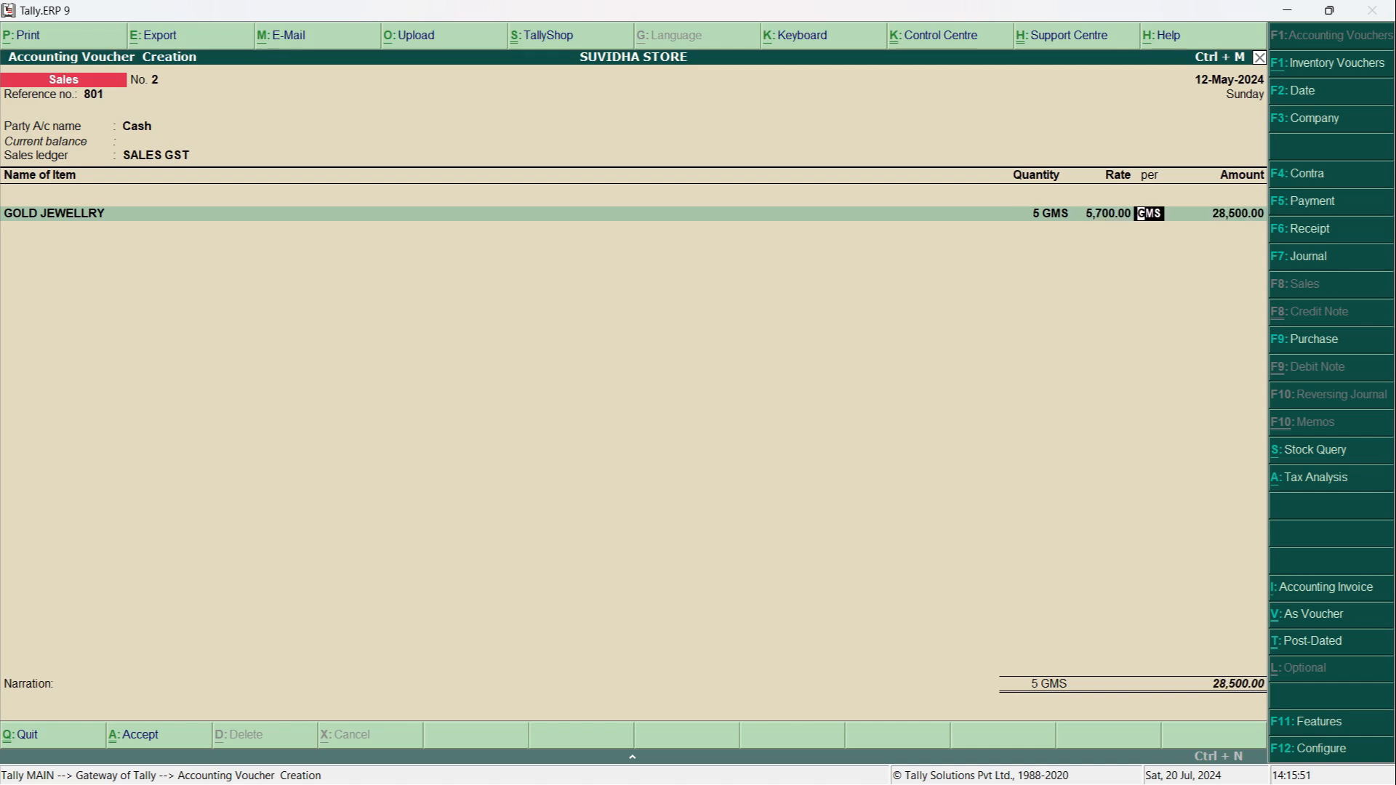
{"action": "key", "text": "Return"}
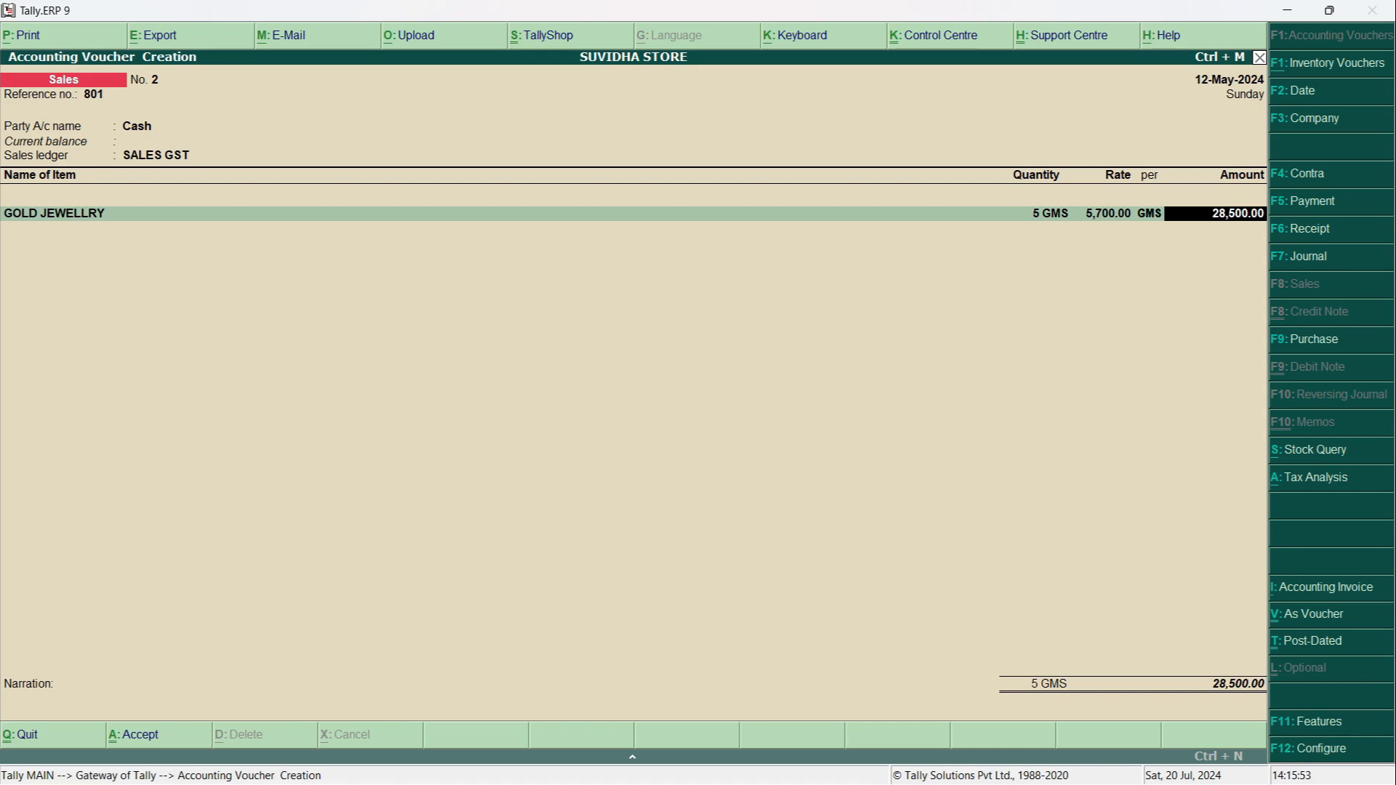
{"action": "key", "text": "Return"}
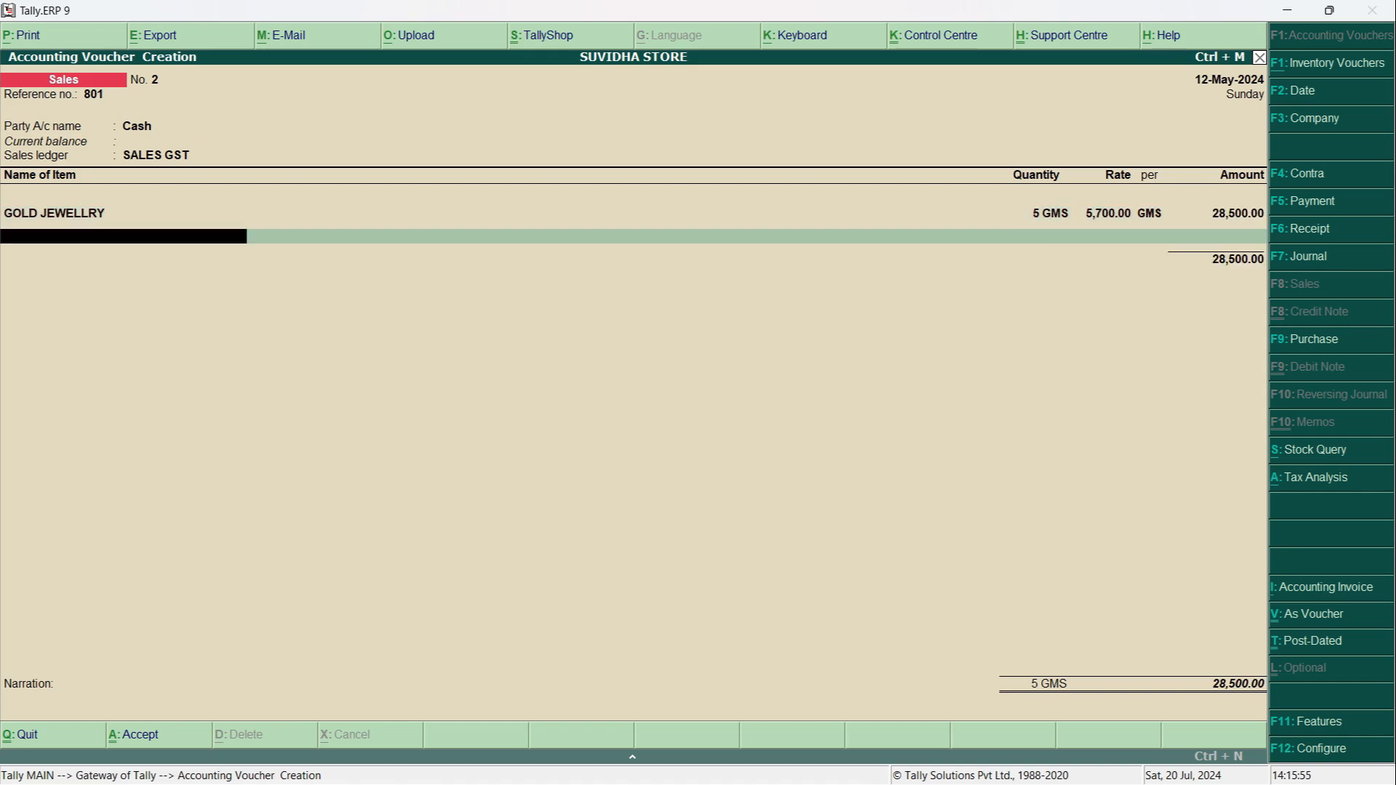
Check the second item in the Word document, add SILVER JEWELLRY with quantity 20 GMS at rate 90, and end the item list.
{"action": "key", "text": "alt+Tab"}
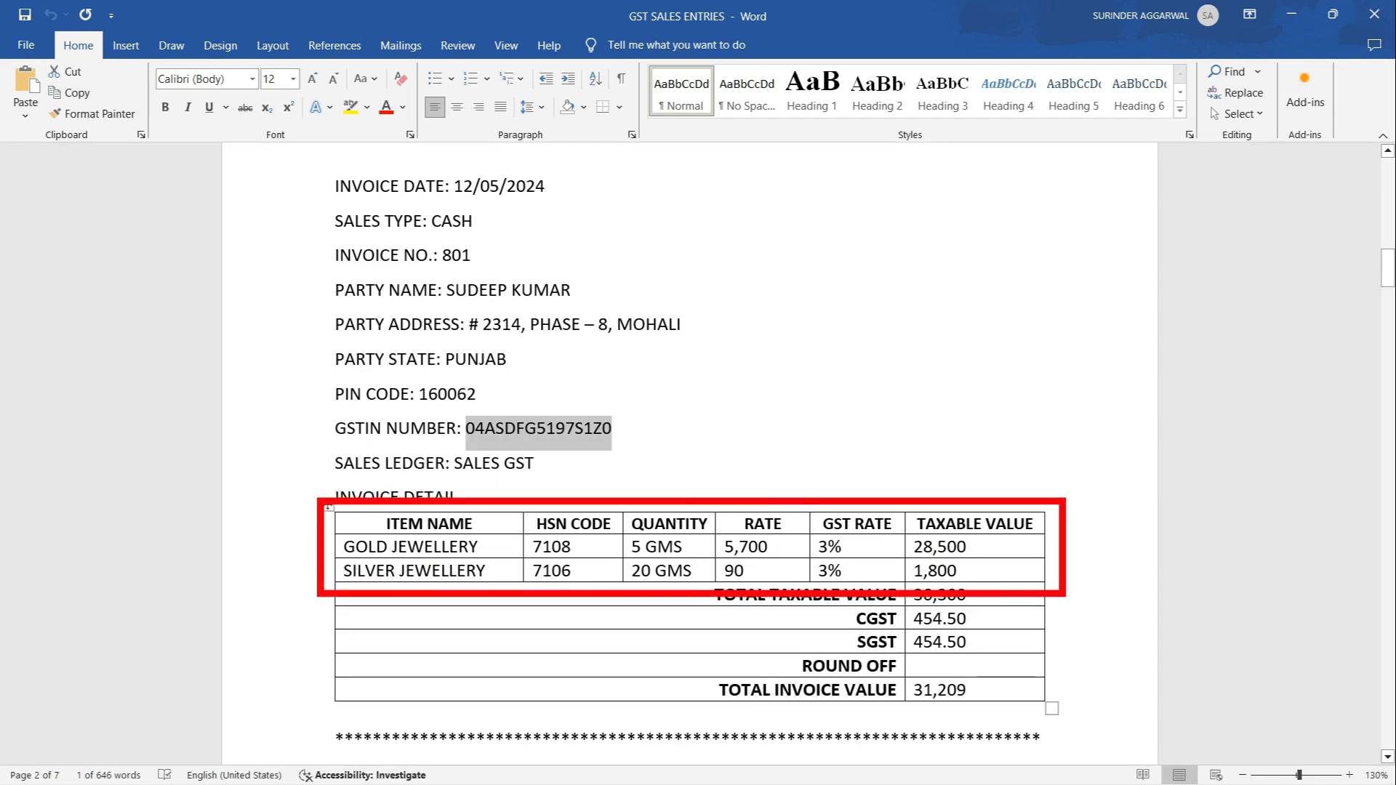
{"action": "key", "text": "alt+Tab"}
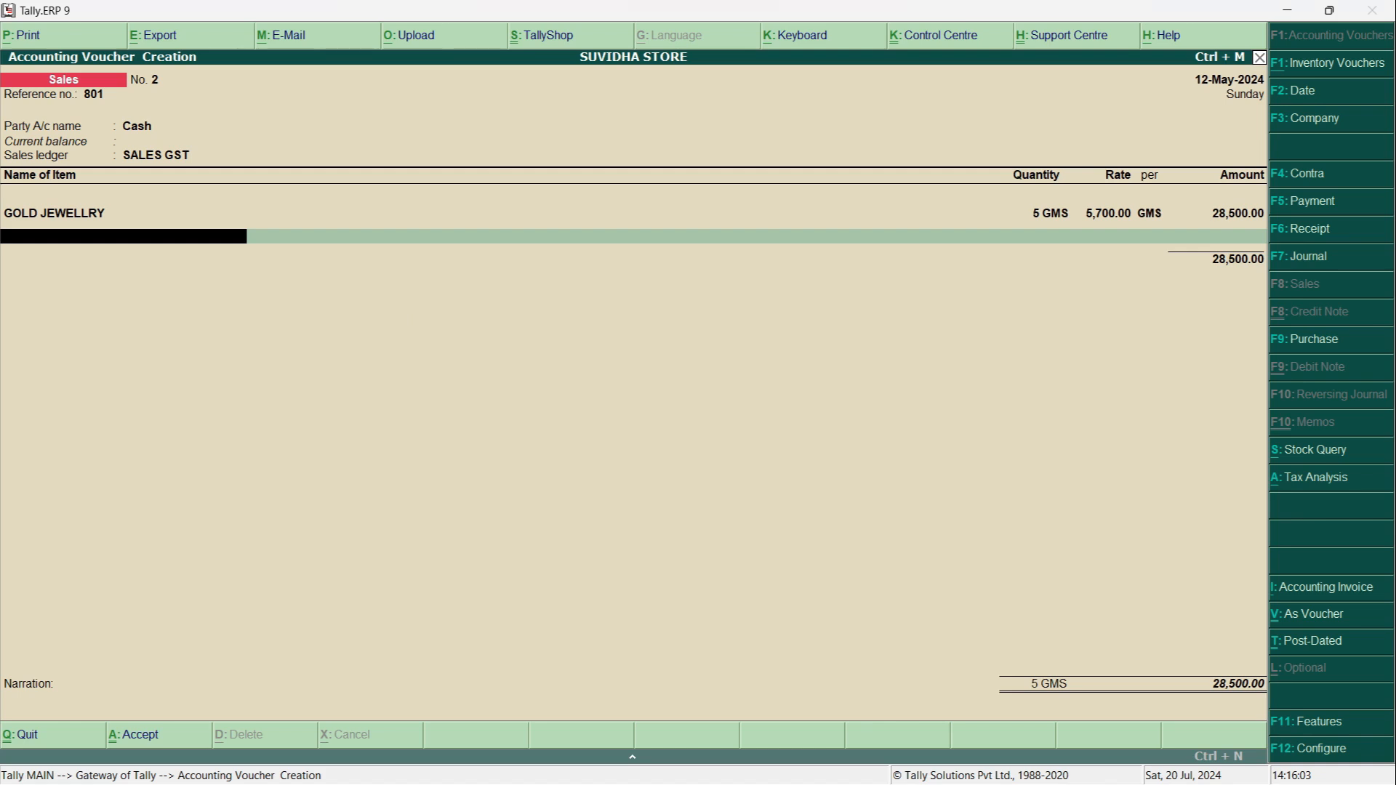
{"action": "type", "text": "Sl"}
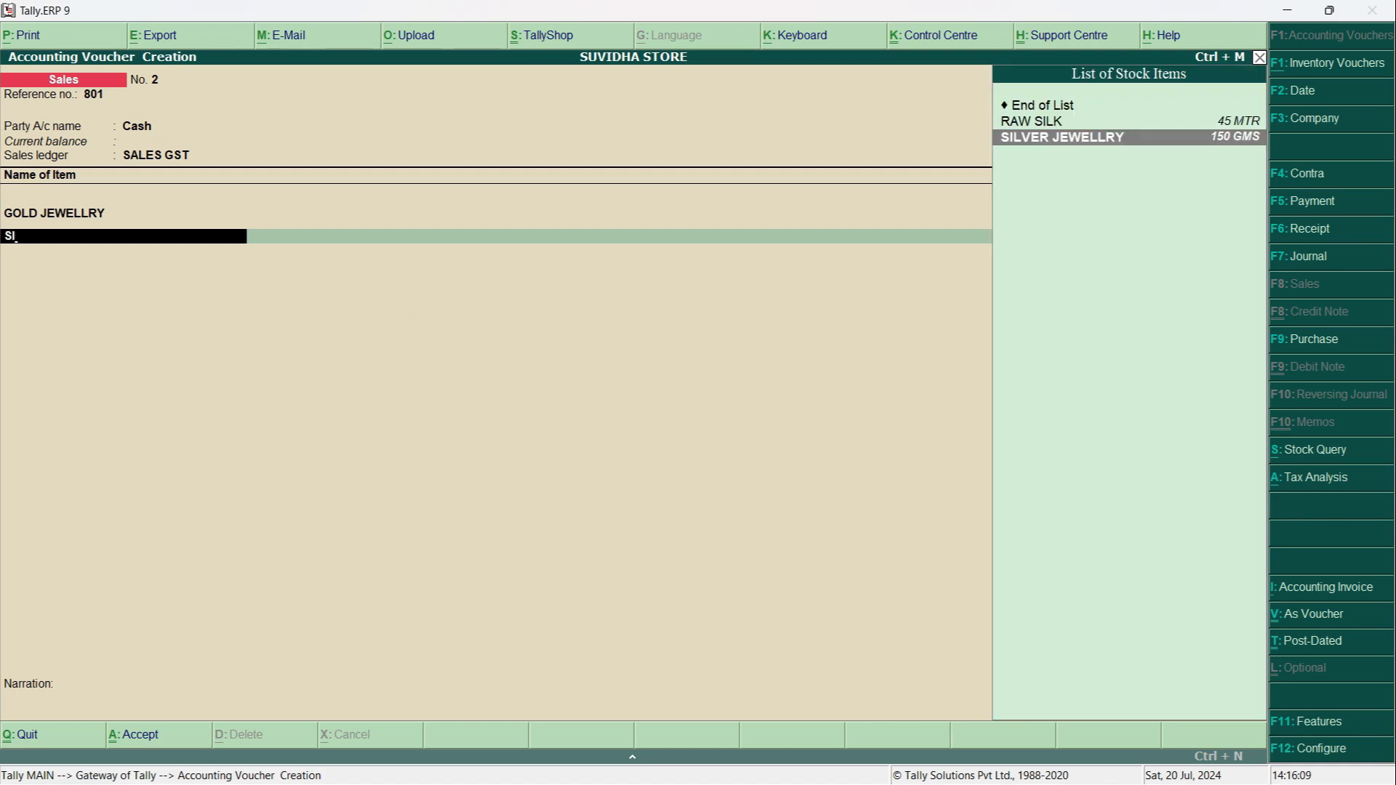
{"action": "key", "text": "Return"}
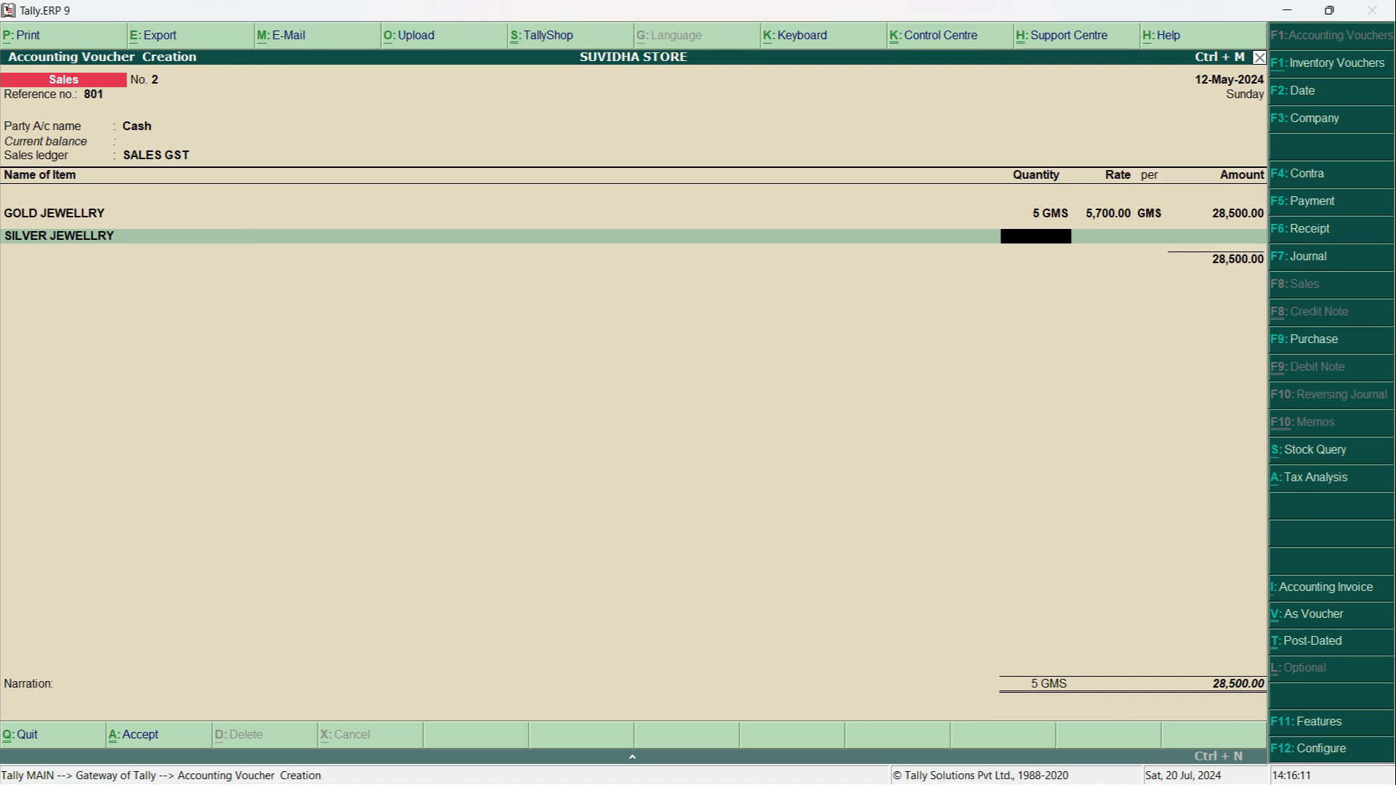
{"action": "type", "text": "20"}
{"action": "key", "text": "Return"}
{"action": "type", "text": "90"}
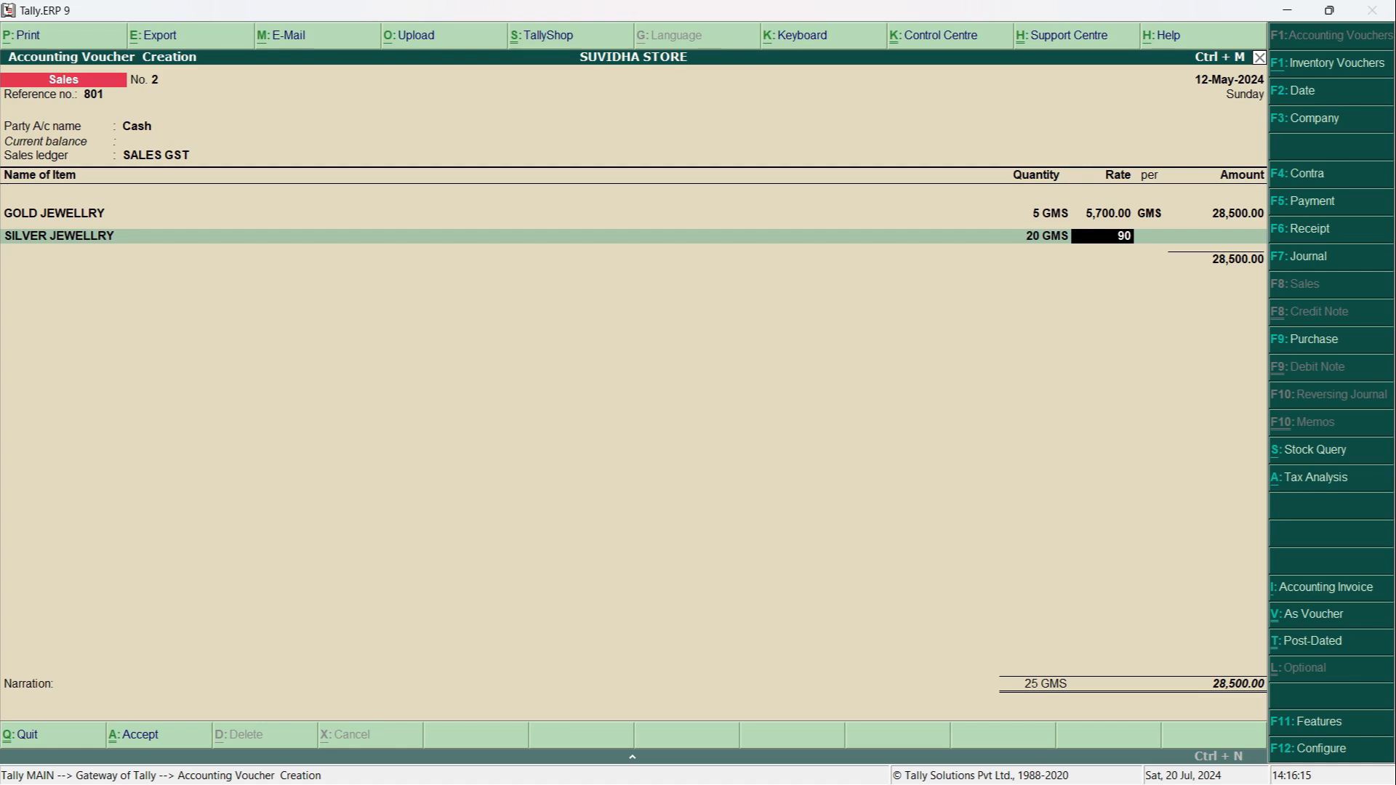
{"action": "key", "text": "Return"}
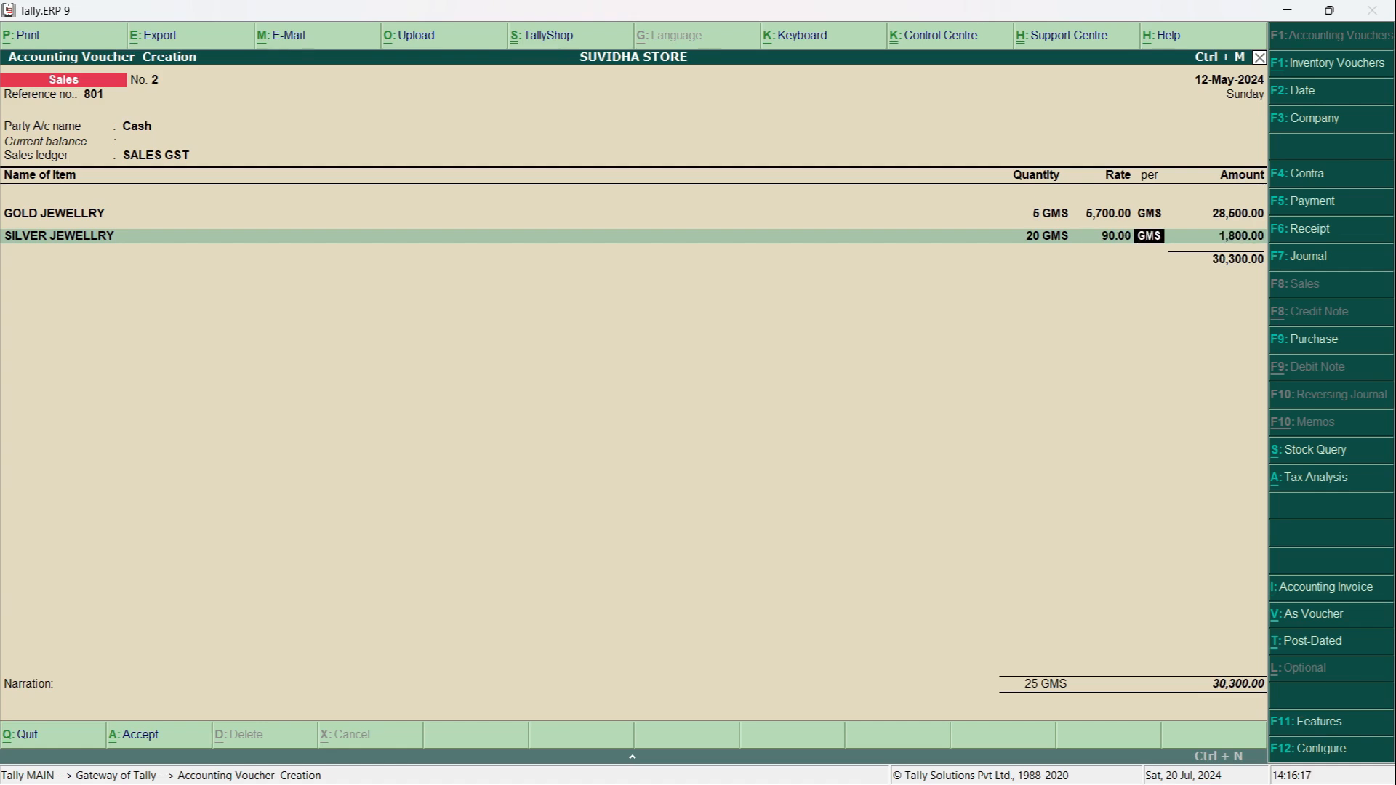
{"action": "key", "text": "Return"}
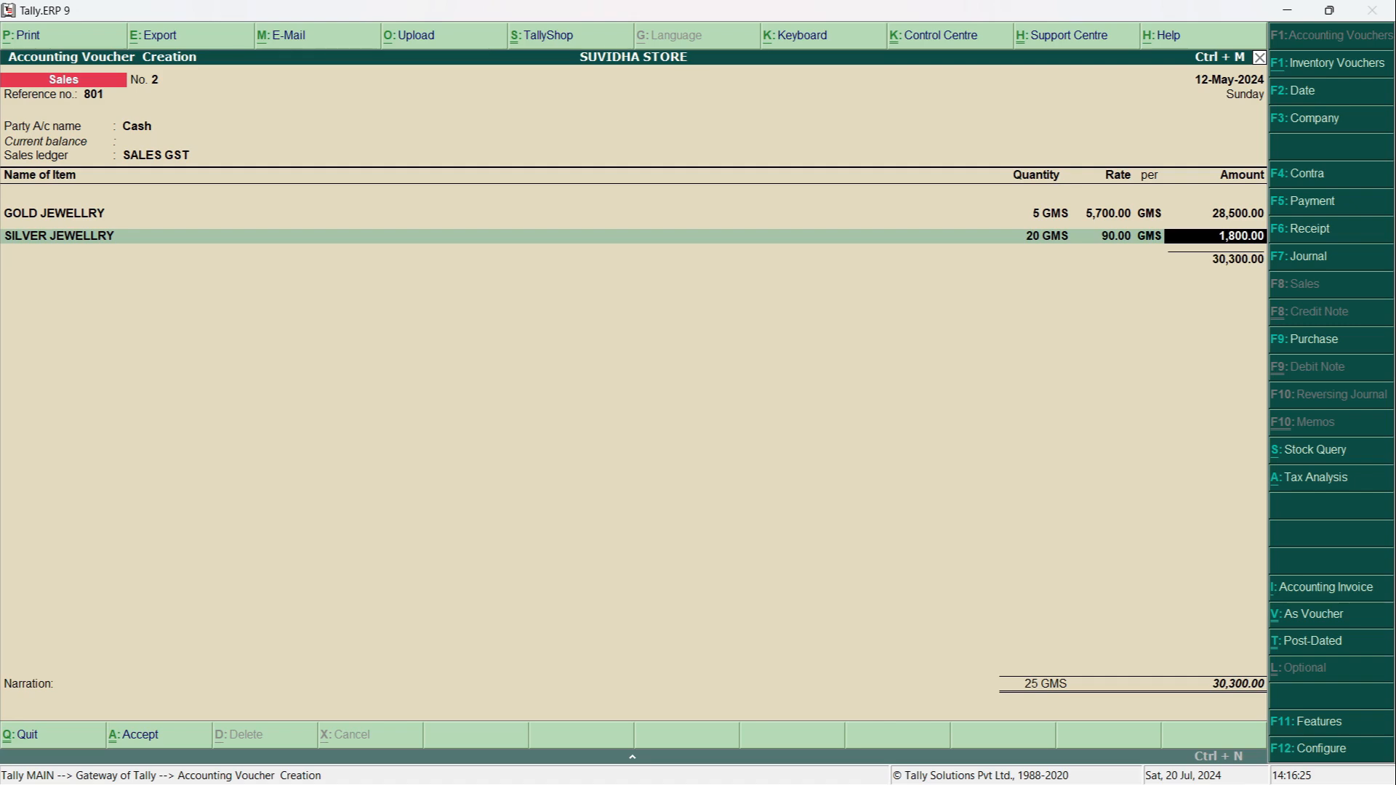
{"action": "key", "text": "Return"}
{"action": "key", "text": "Return"}
Check the items' GST rates in the Word document and try adding the IGST ledger to the Tally invoice.
{"action": "key", "text": "alt+Tab"}
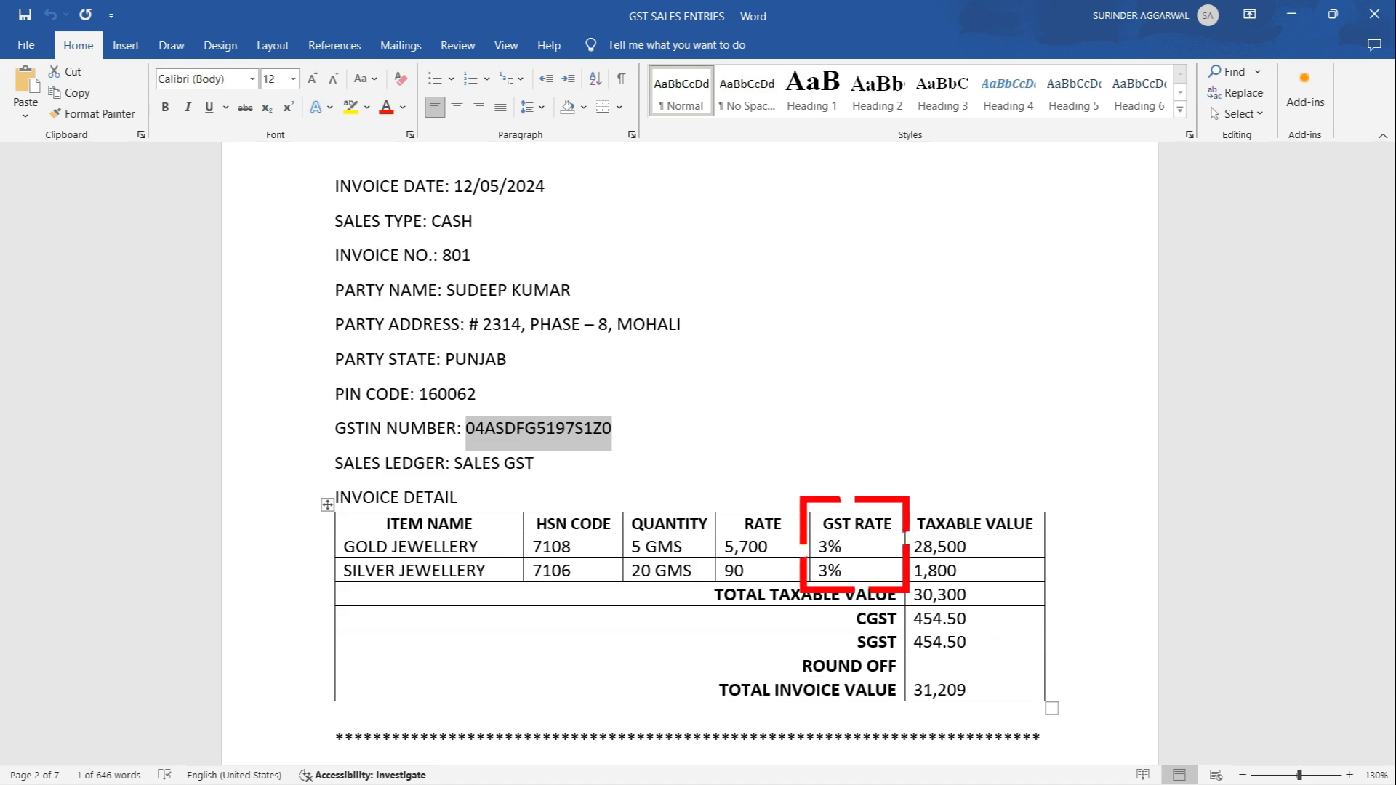
{"action": "key", "text": "alt+Tab"}
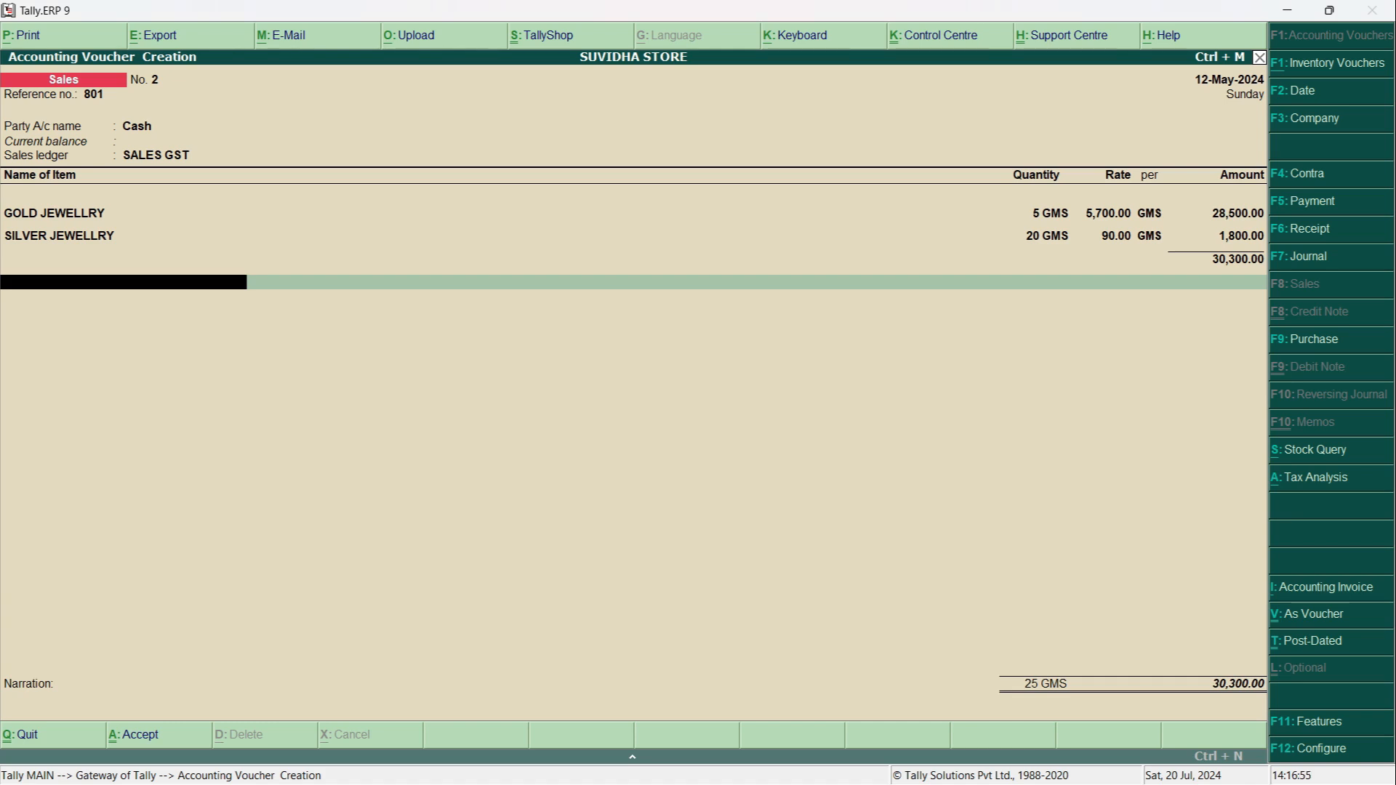
{"action": "type", "text": "I"}
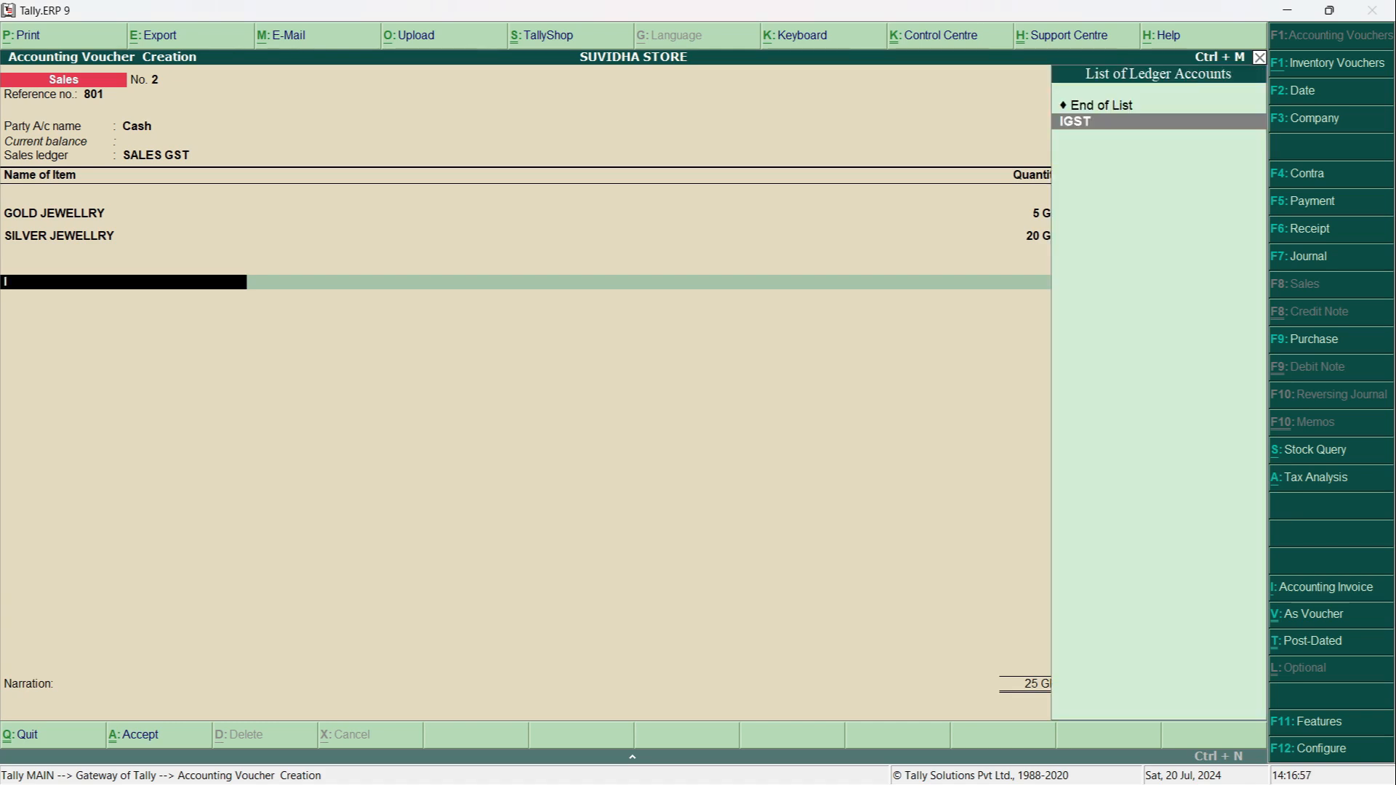
{"action": "key", "text": "Return"}
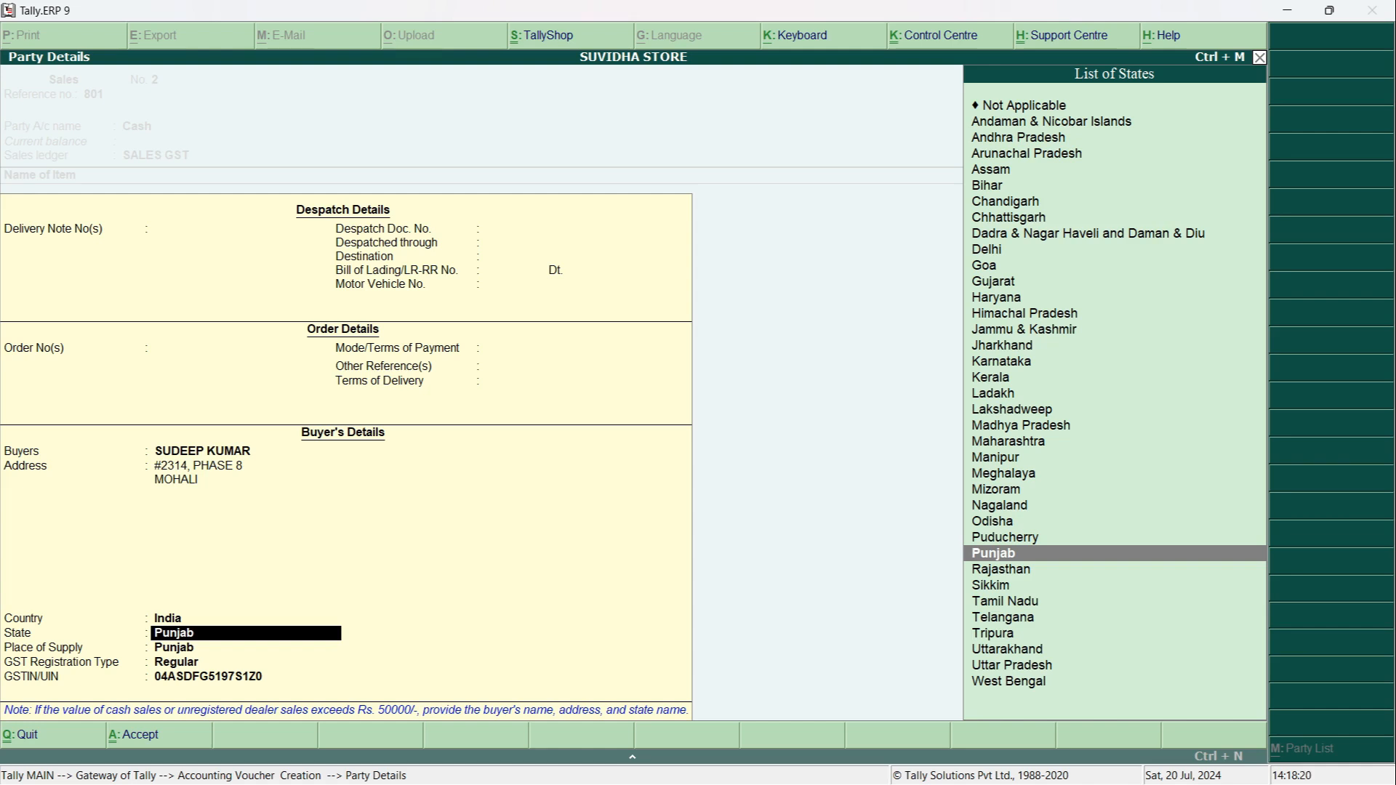
Review the buyer's state, place of supply and GST registration in the party details, then return through the item lines to the tax ledger.
{"action": "key", "text": "Return"}
{"action": "key", "text": "Return"}
{"action": "key", "text": "Return"}
{"action": "key", "text": "Return"}
{"action": "key", "text": "Return"}
{"action": "key", "text": "Return"}
{"action": "key", "text": "Return"}
{"action": "key", "text": "Return"}
{"action": "key", "text": "Return"}
{"action": "key", "text": "Return"}
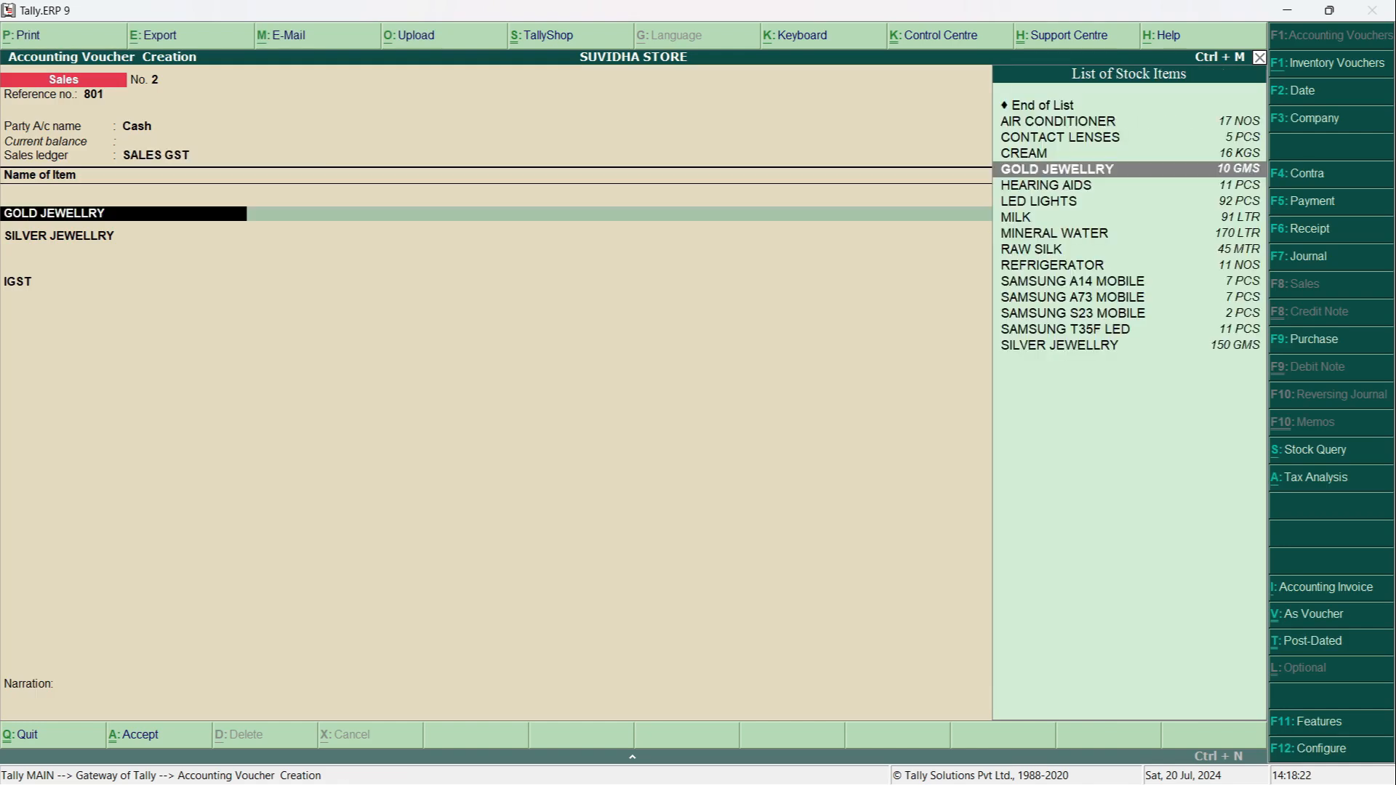
{"action": "key", "text": "Return"}
{"action": "key", "text": "Return"}
{"action": "key", "text": "Return"}
{"action": "key", "text": "Return"}
{"action": "key", "text": "Return"}
{"action": "key", "text": "Return"}
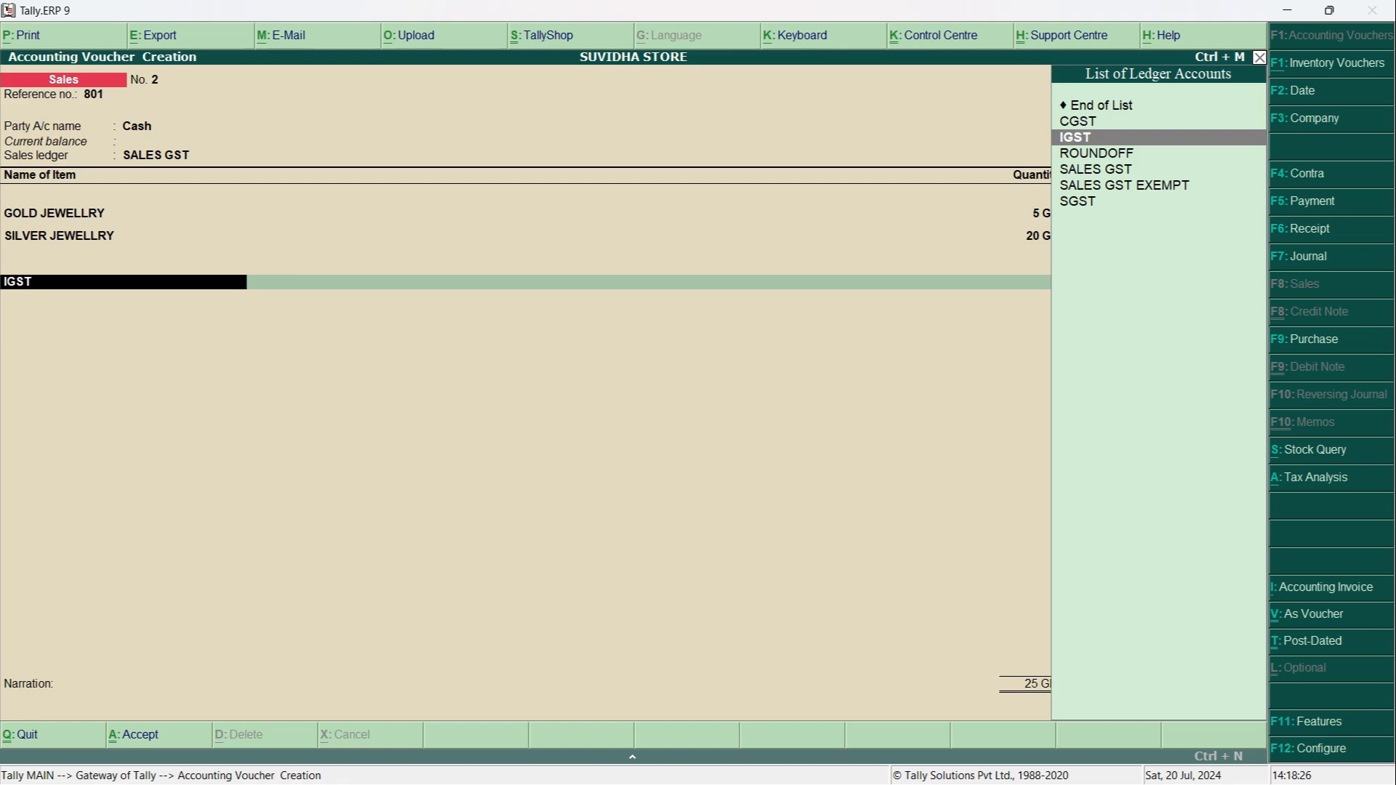
Replace the IGST line with the CGST ledger, add the SGST ledger below it, and end the ledger list.
{"action": "type", "text": "C"}
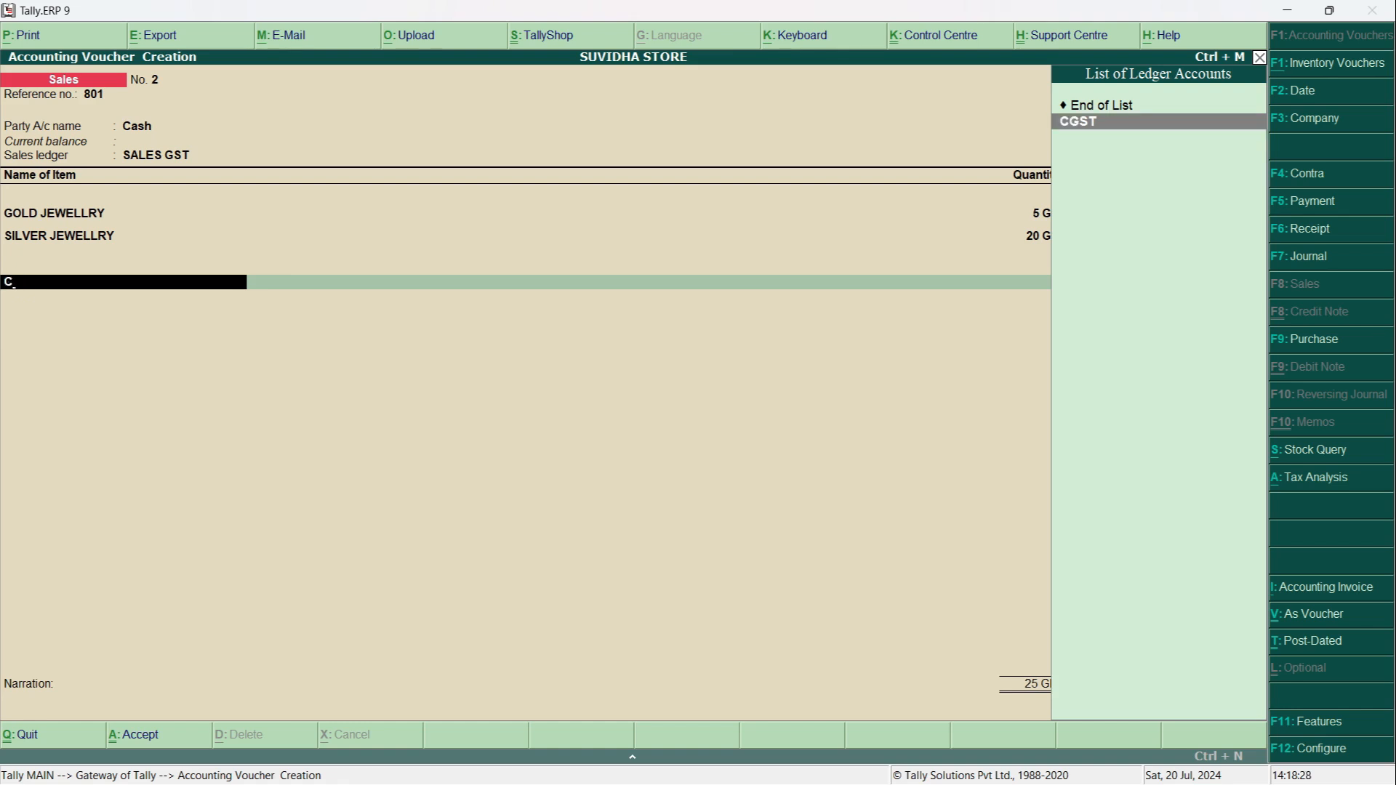
{"action": "key", "text": "Return"}
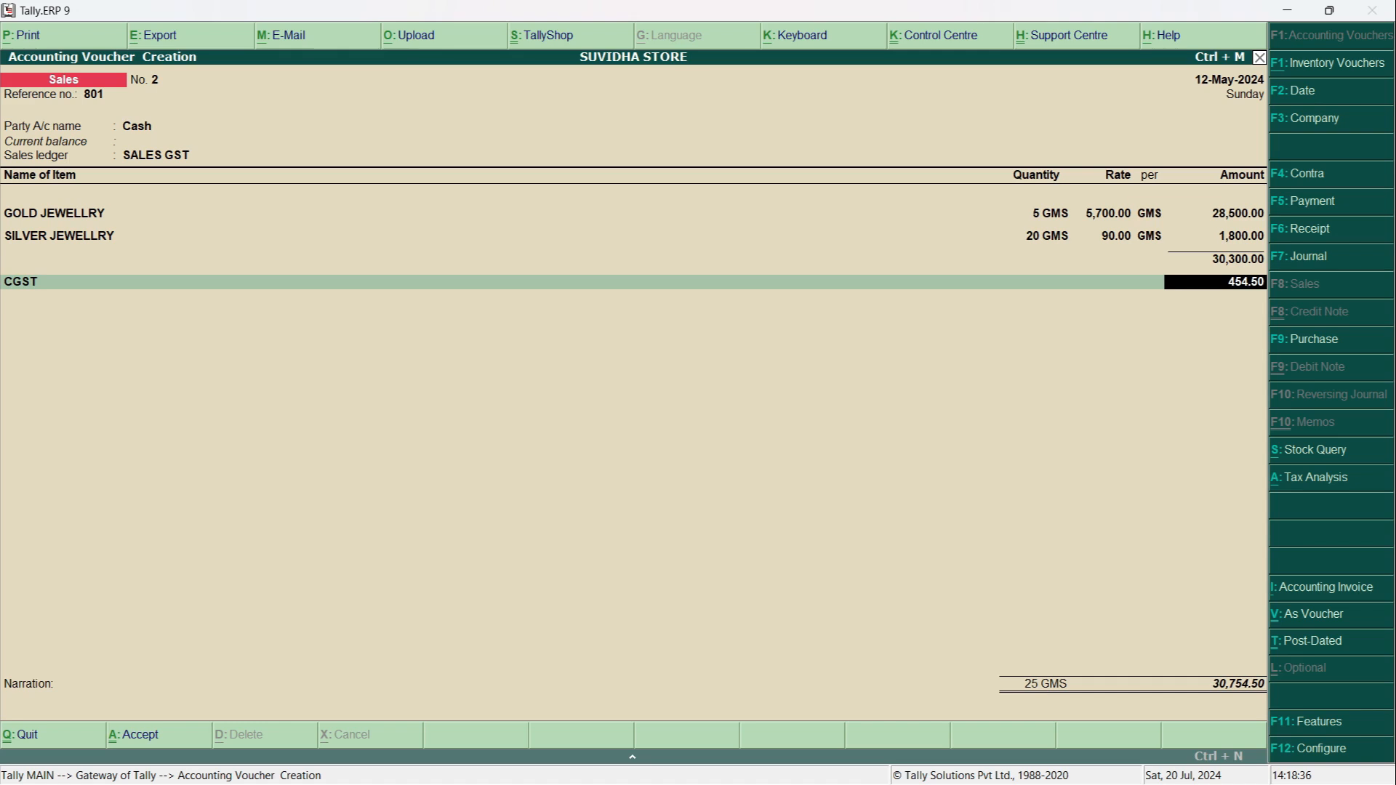
{"action": "key", "text": "Return"}
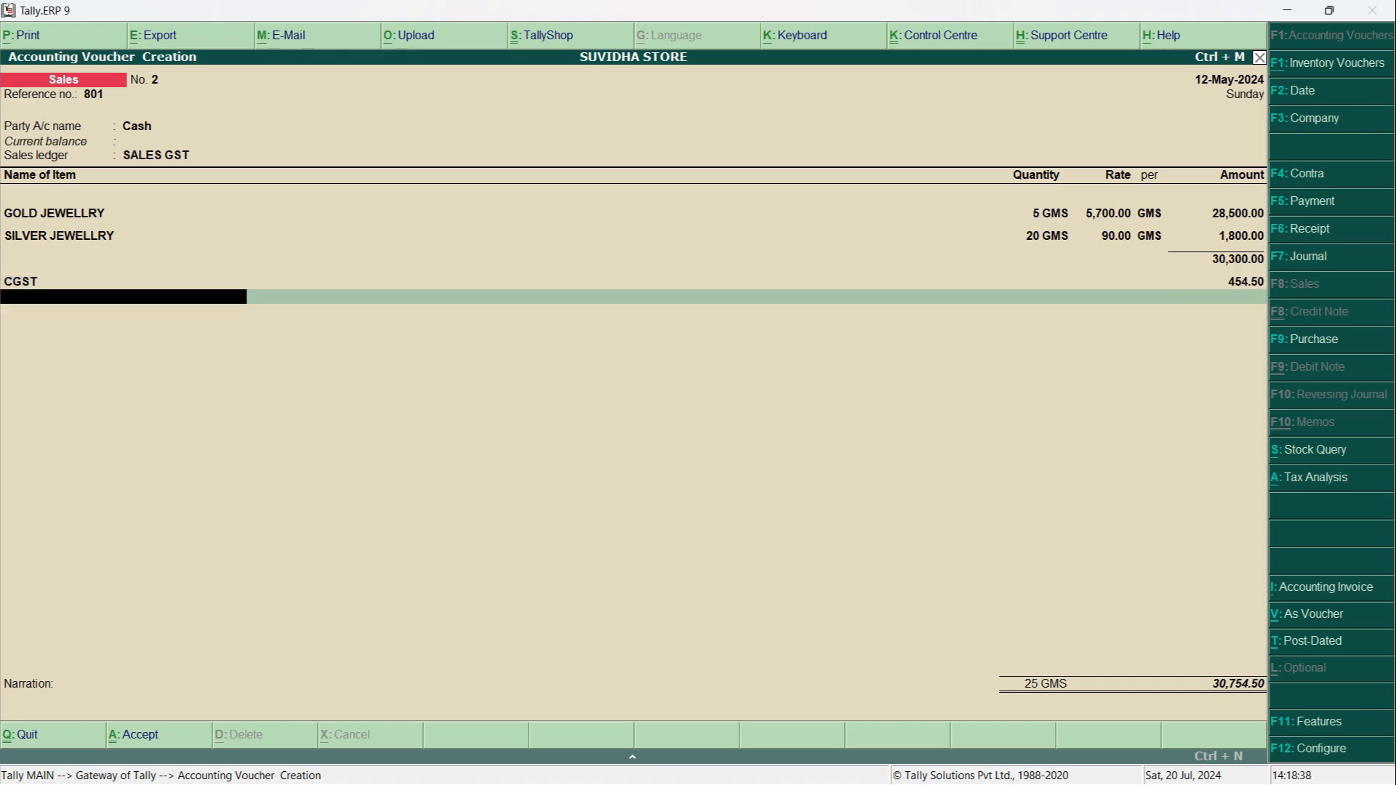
{"action": "type", "text": "S"}
{"action": "type", "text": "G"}
{"action": "key", "text": "Return"}
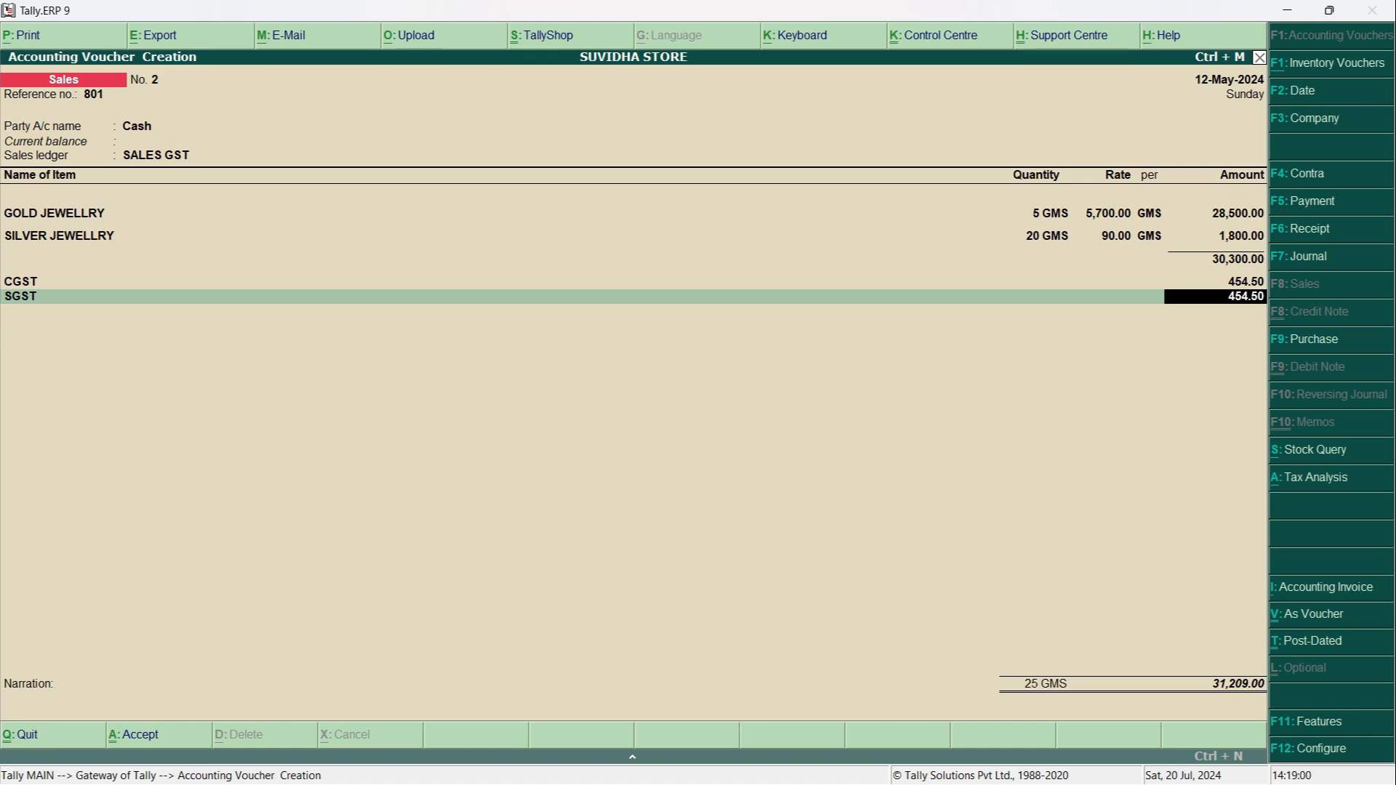
{"action": "key", "text": "Return"}
{"action": "key", "text": "Return"}
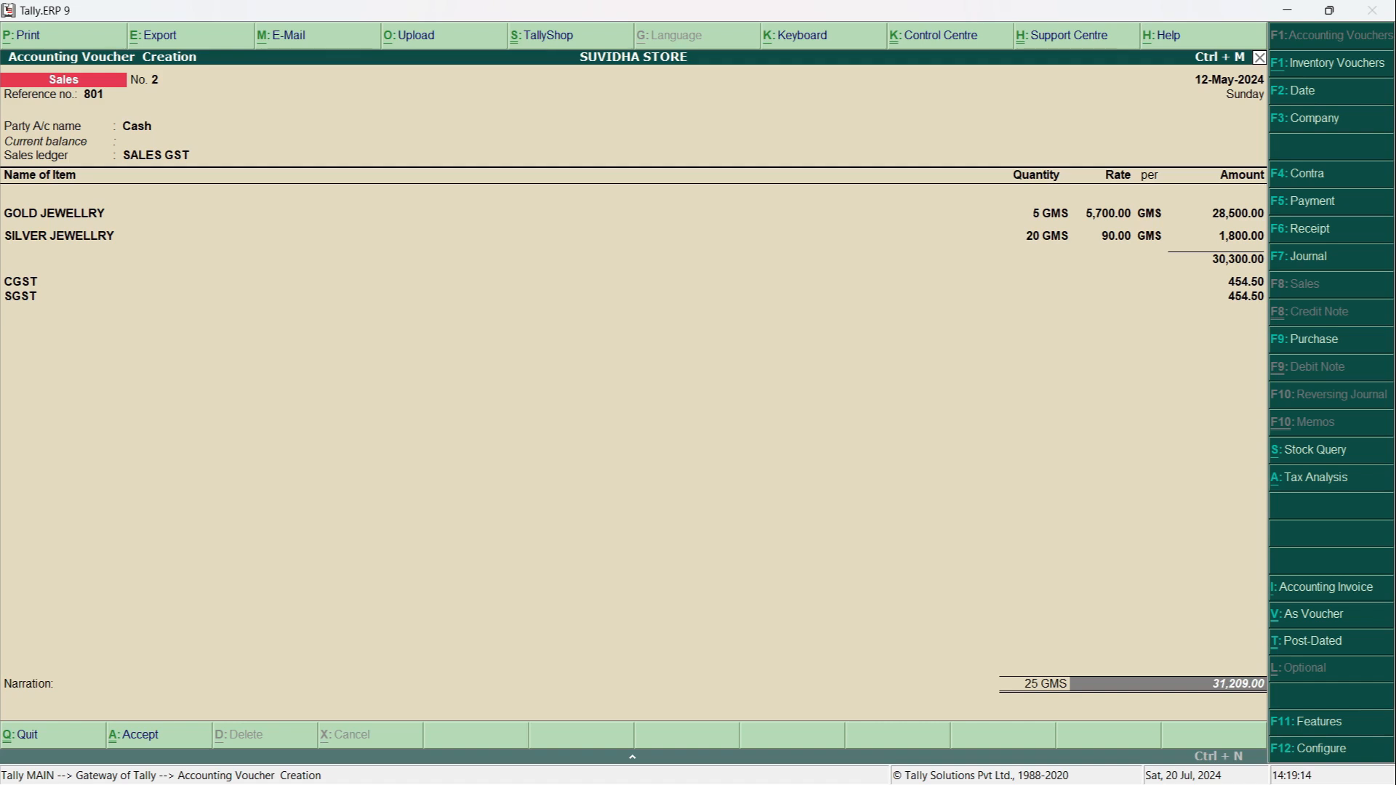
Compare the totals of invoice 801 with the Word document and accept the sales voucher in Tally.
{"action": "key", "text": "alt+Tab"}
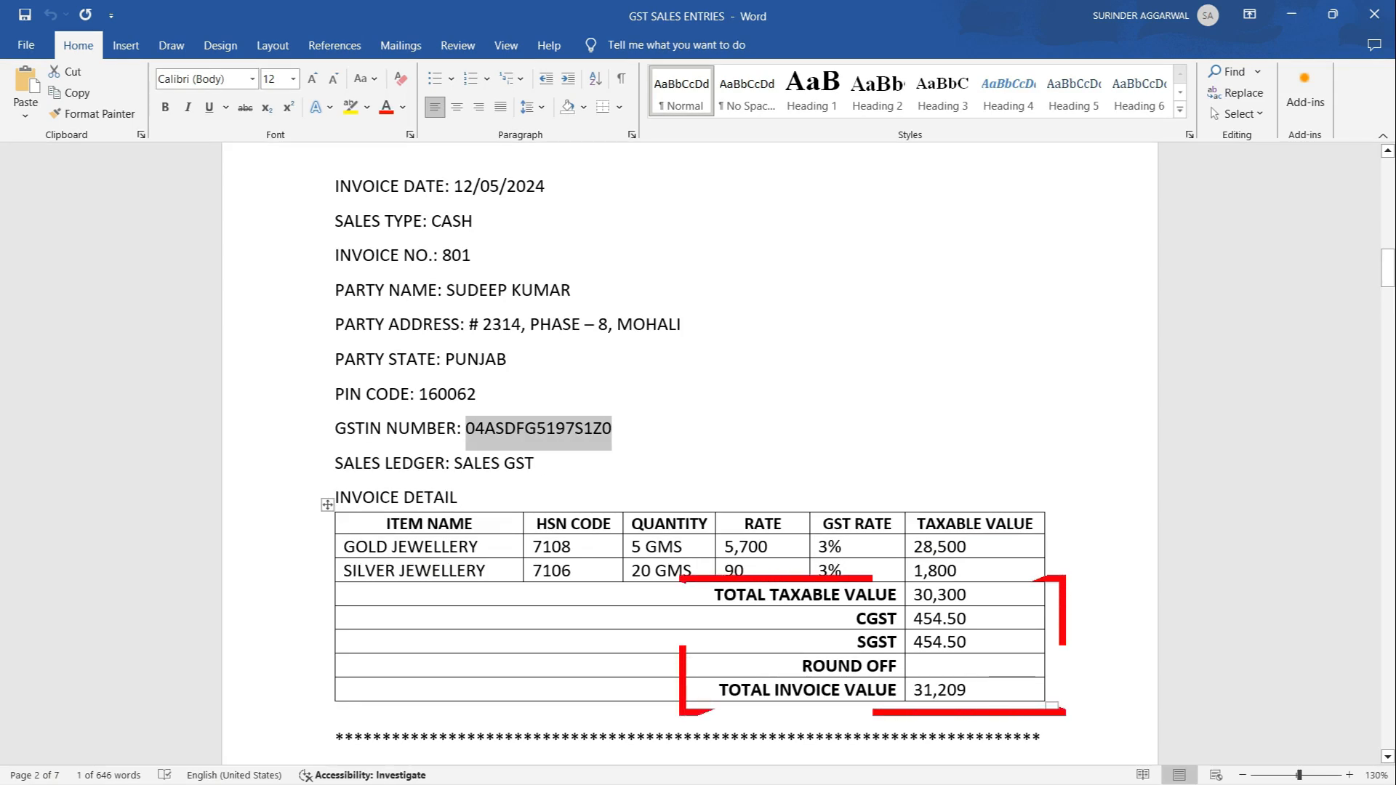
{"action": "left_click", "coordinate": [1047, 546]}
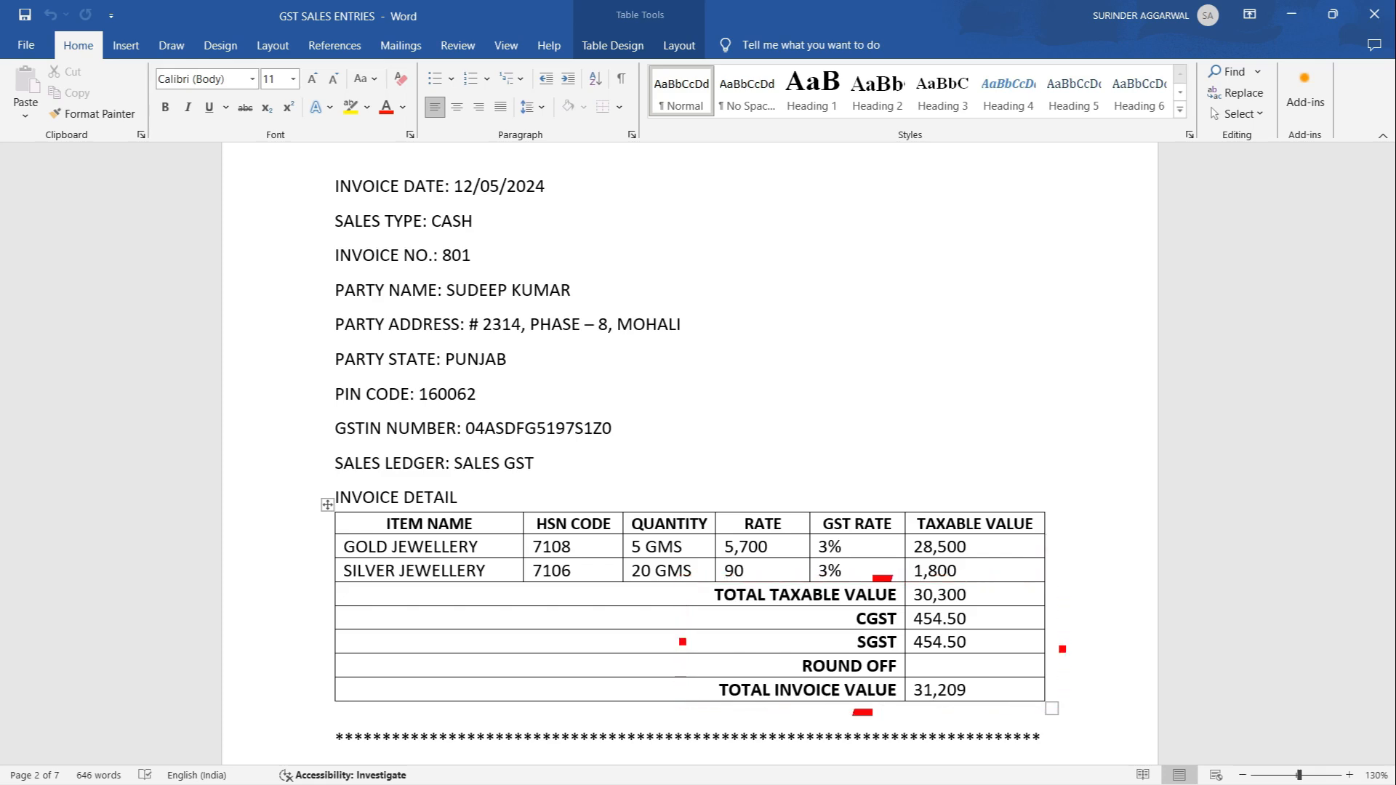
{"action": "key", "text": "alt+Tab"}
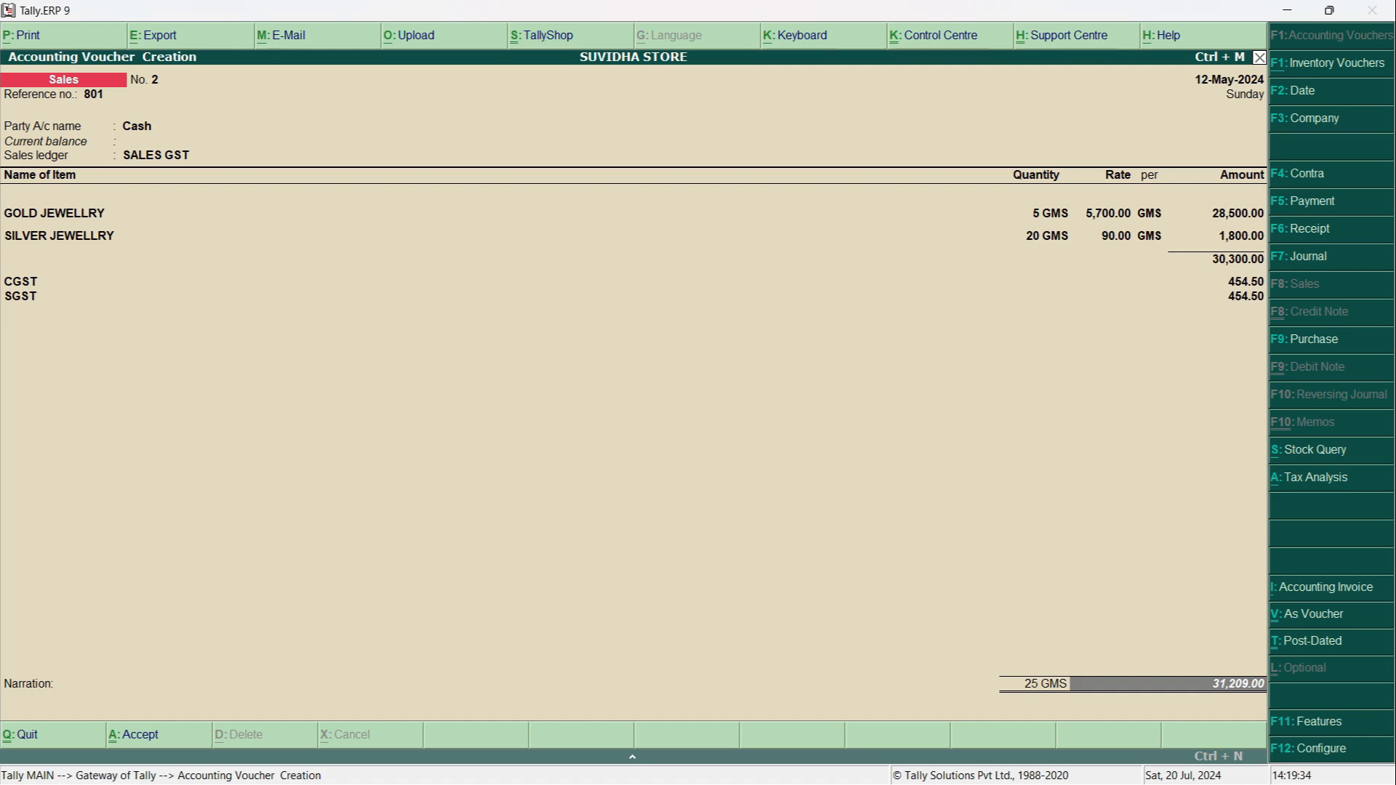
{"action": "key", "text": "Return"}
{"action": "key", "text": "Return"}
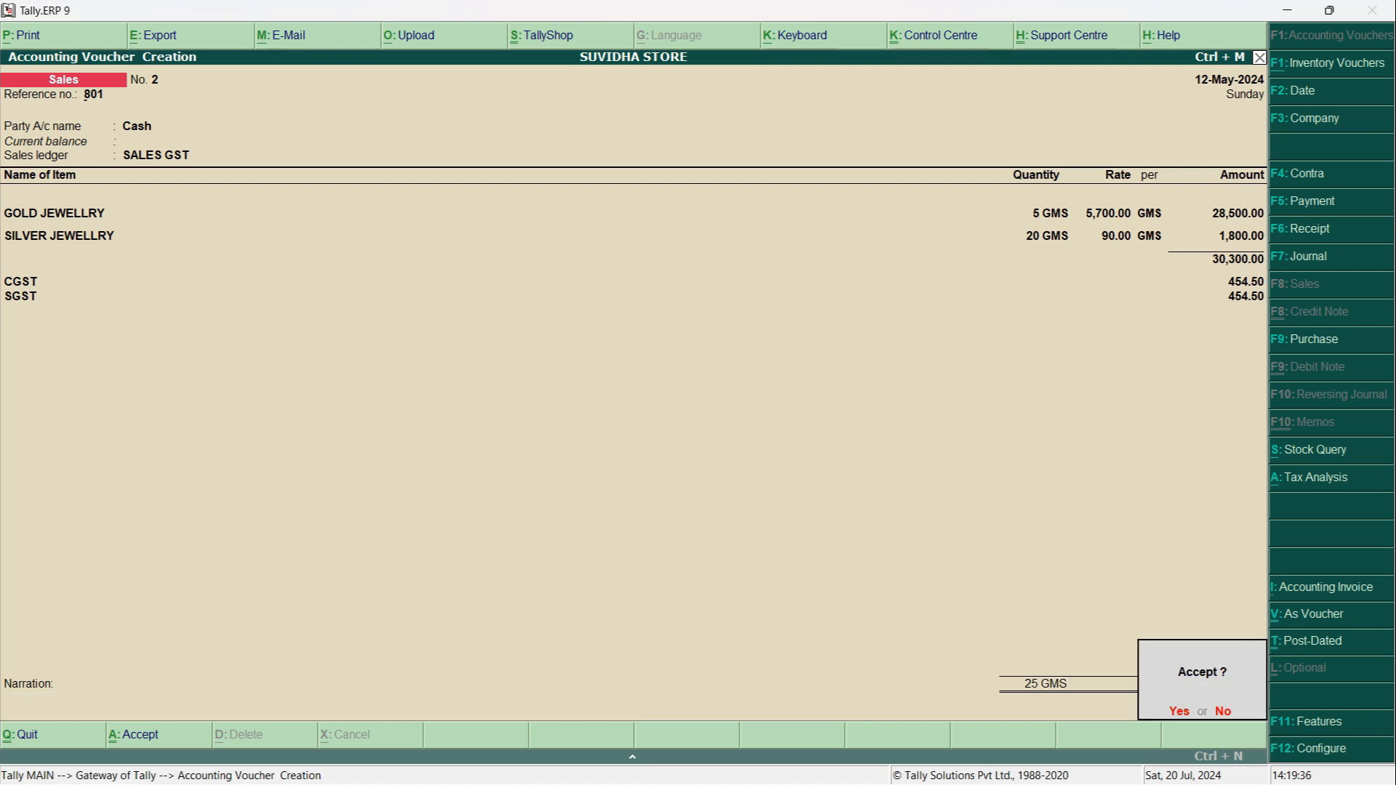
{"action": "key", "text": "Return"}
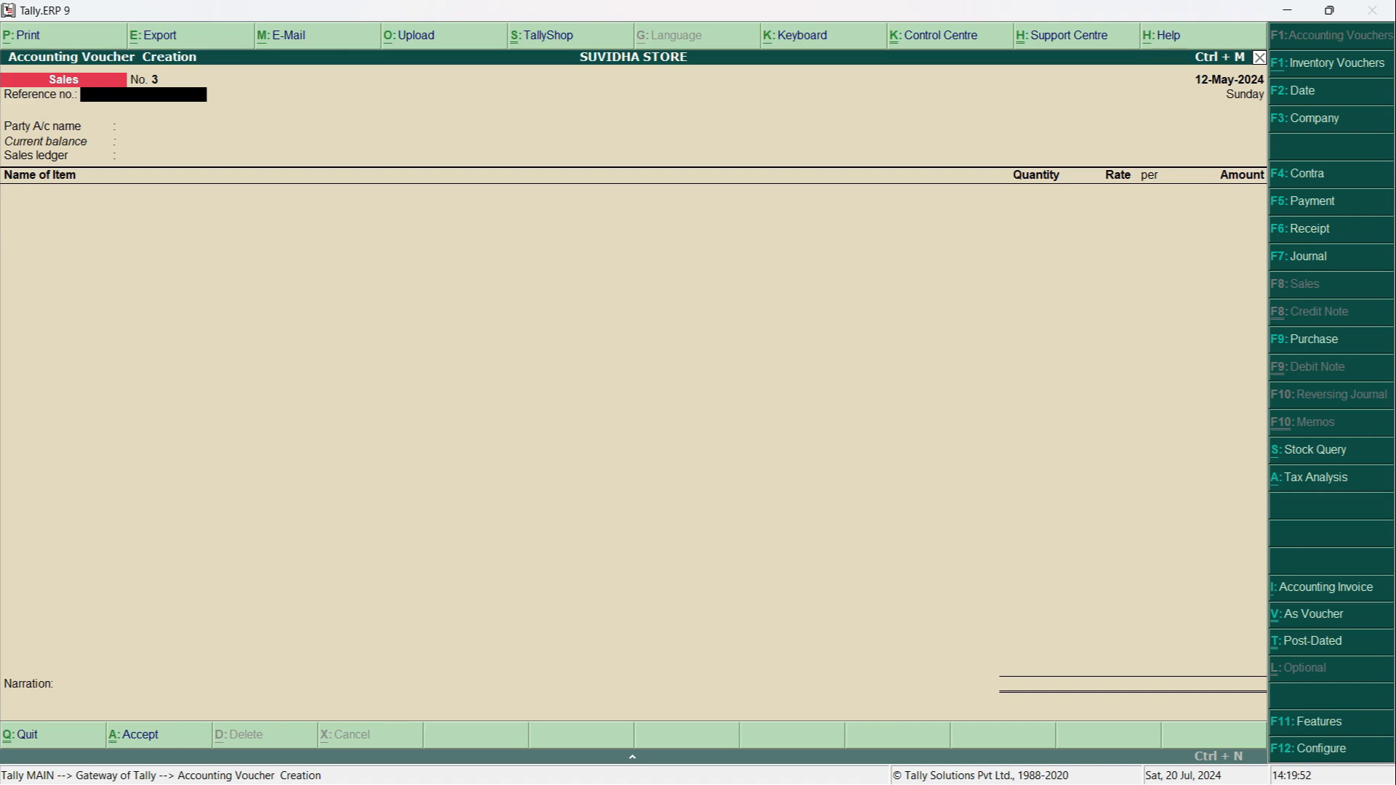
Check the next invoice in the Word document, then set the new sales voucher's date to 17-Jul-2024 and its reference number to 802.
{"action": "key", "text": "alt+Tab"}
{"action": "key", "text": "F2"}
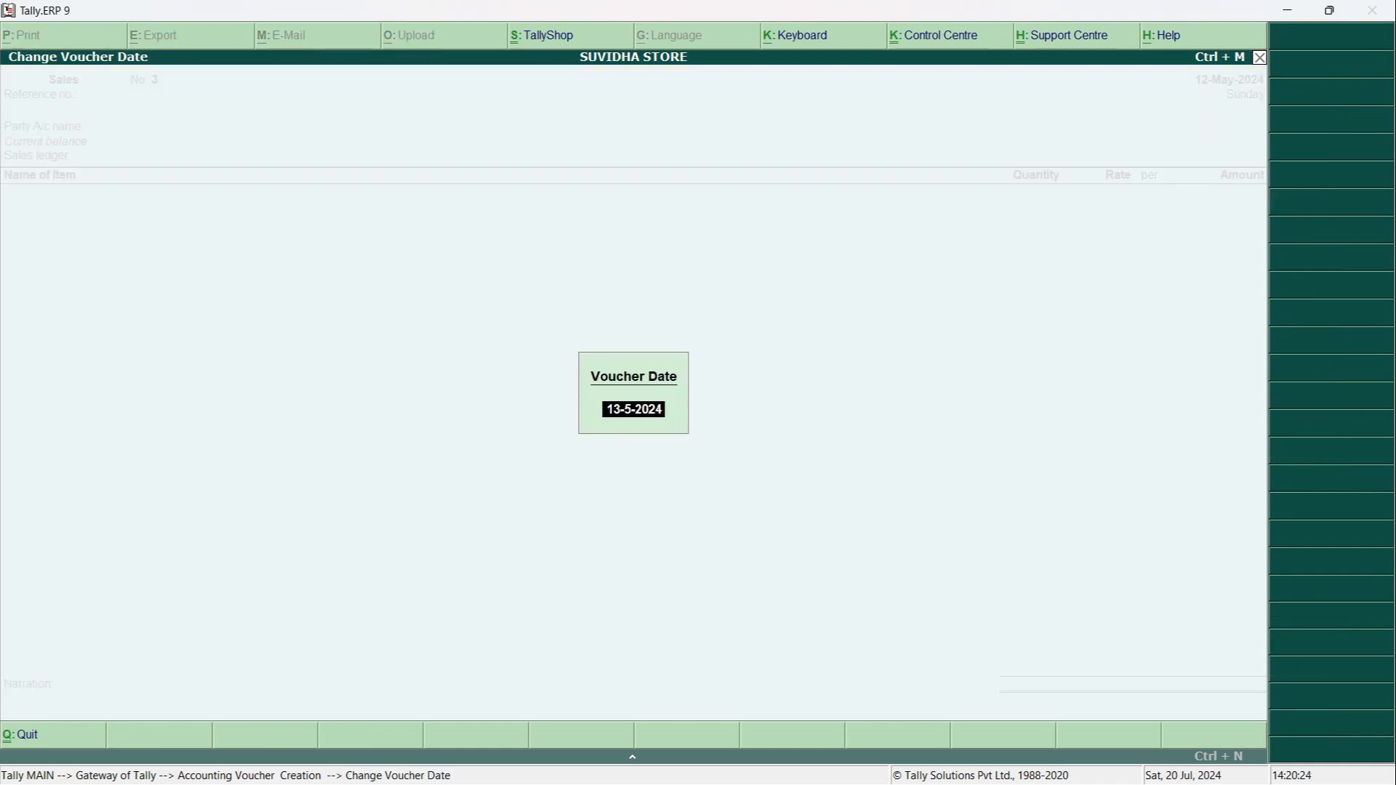
{"action": "type", "text": "17/7"}
{"action": "key", "text": "Return"}
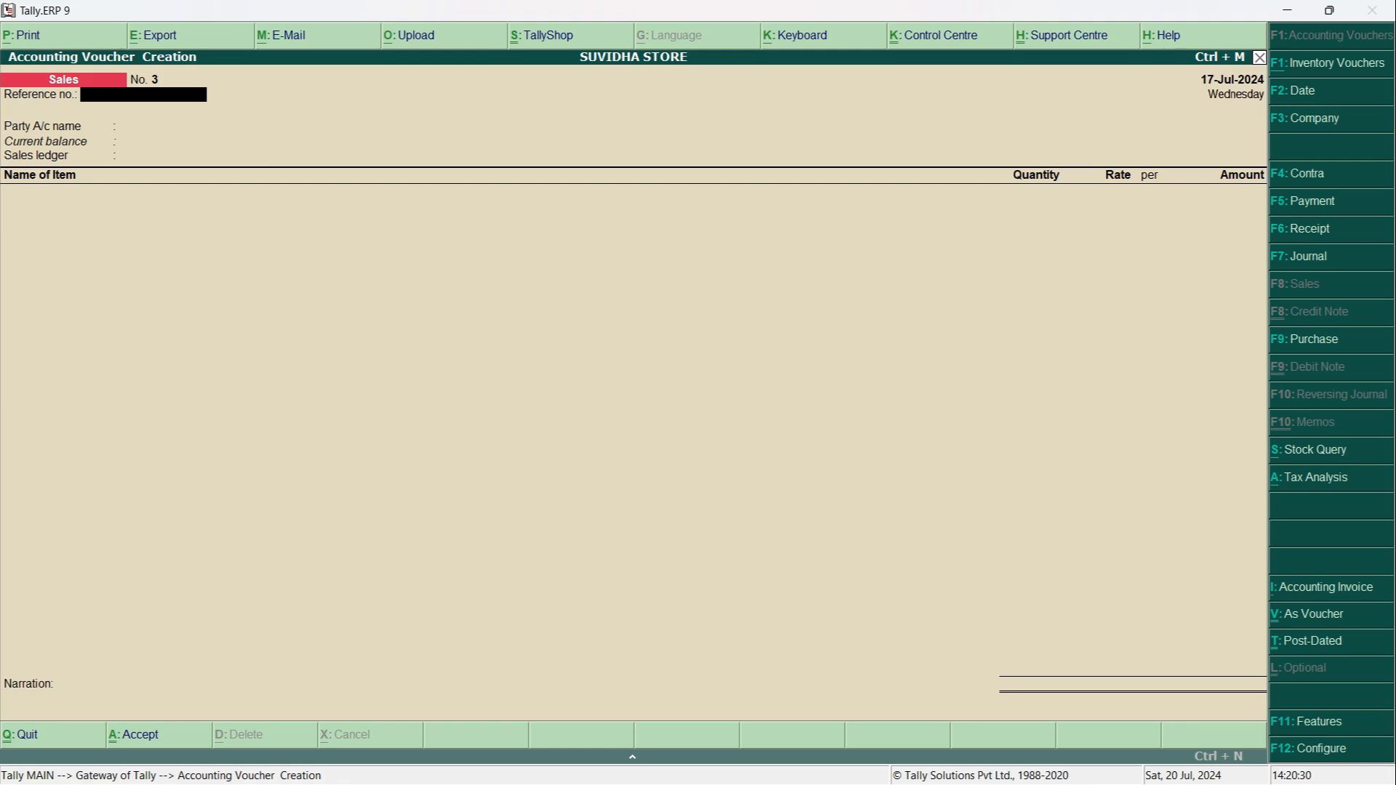
{"action": "type", "text": "802"}
{"action": "key", "text": "Return"}
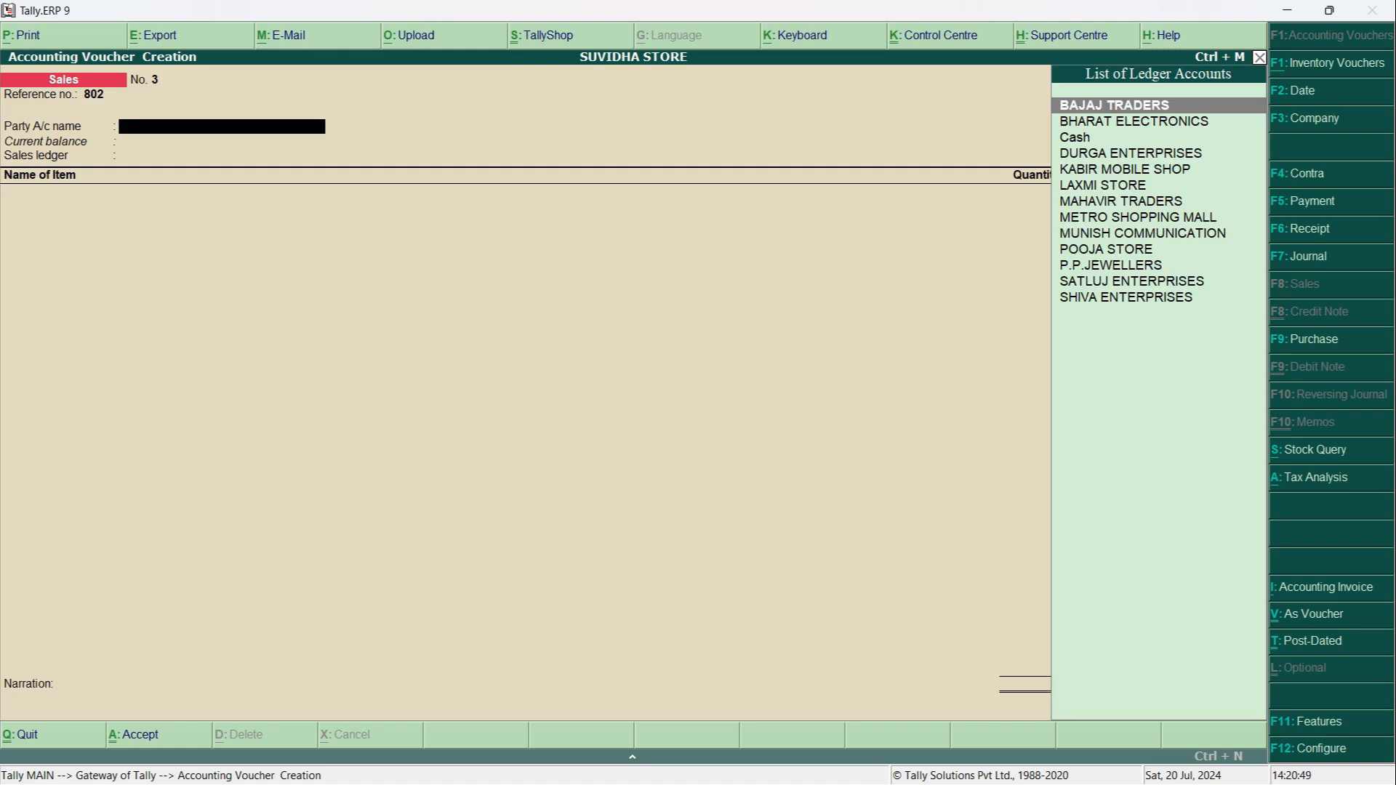
Check invoice 802's party details in the Word document and choose Cash as the Tally party account, leaving despatch and order details blank.
{"action": "key", "text": "alt+Tab"}
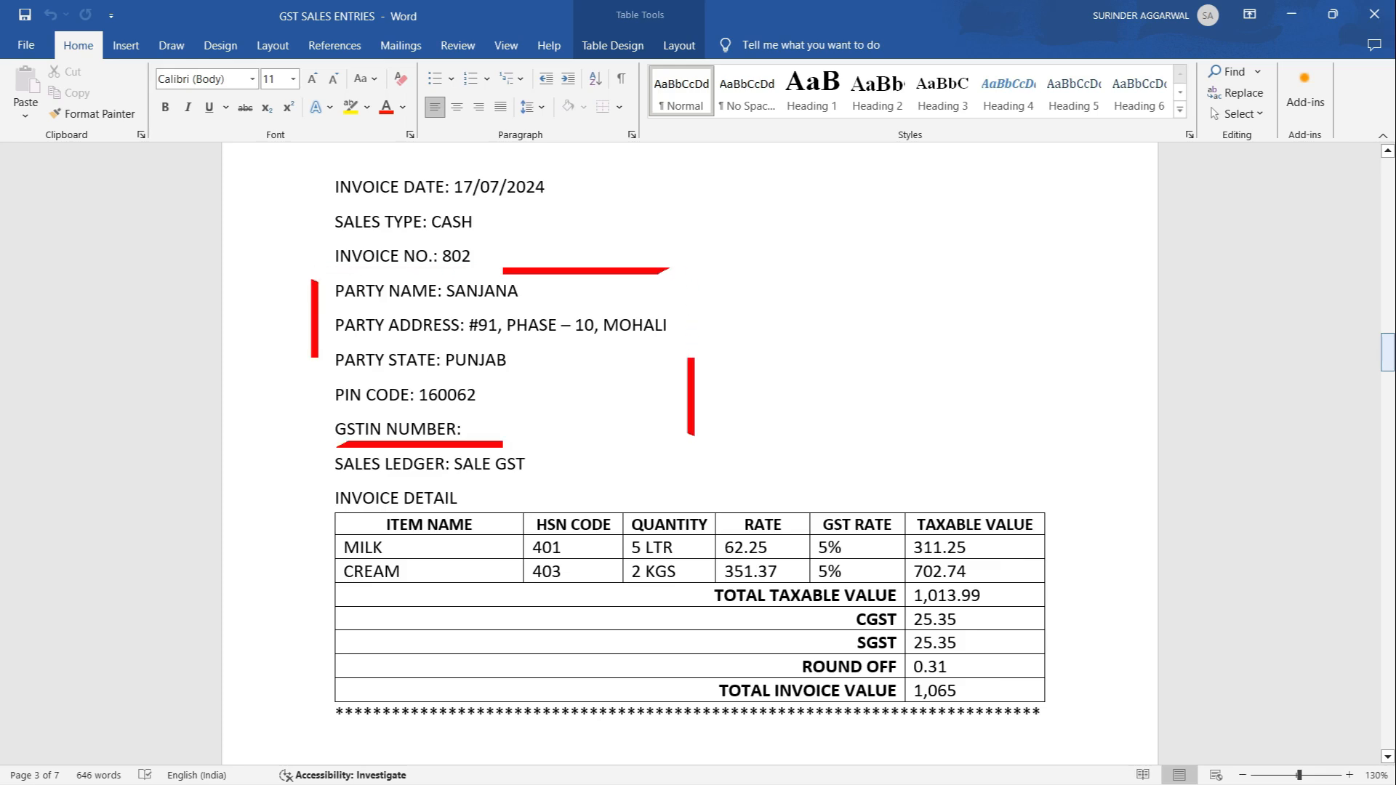
{"action": "key", "text": "alt+Tab"}
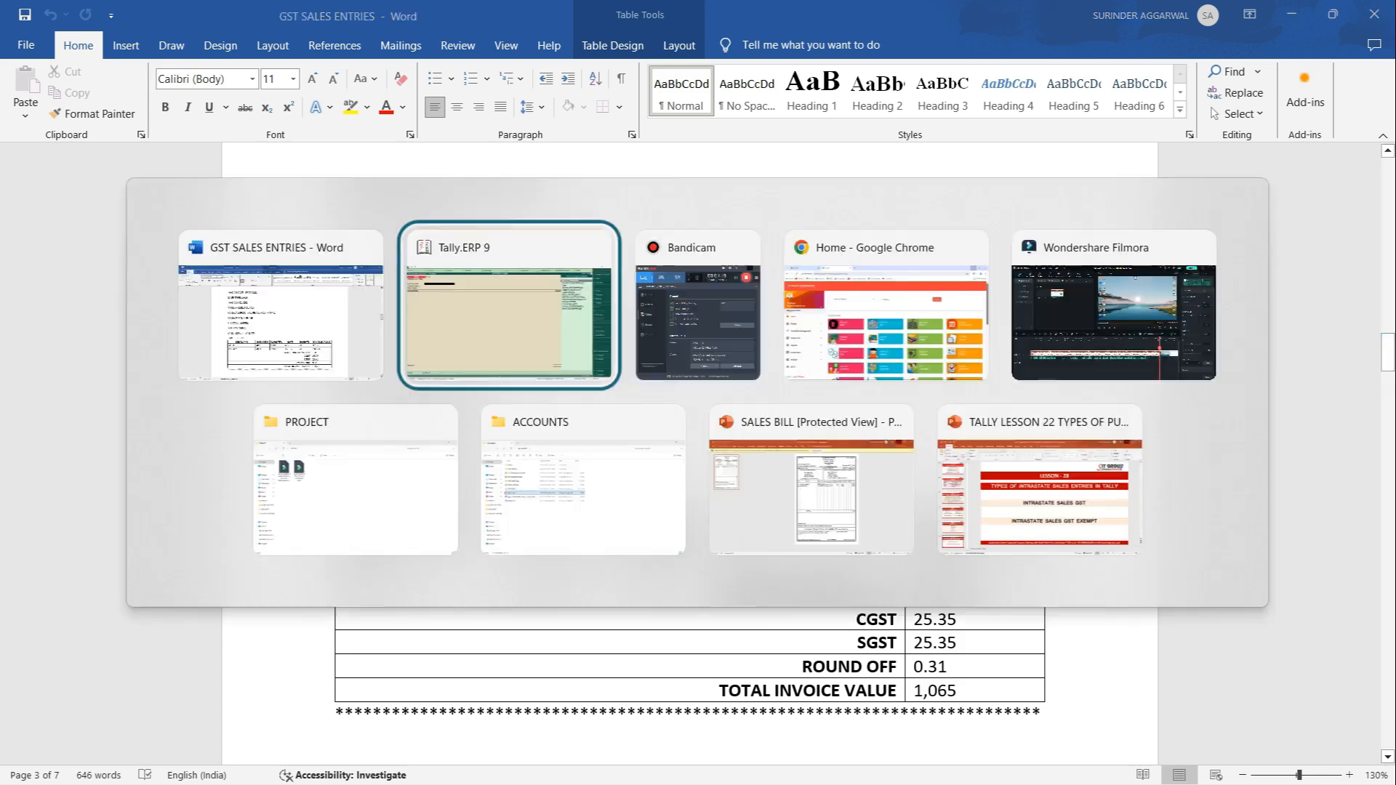
{"action": "type", "text": "CAS"}
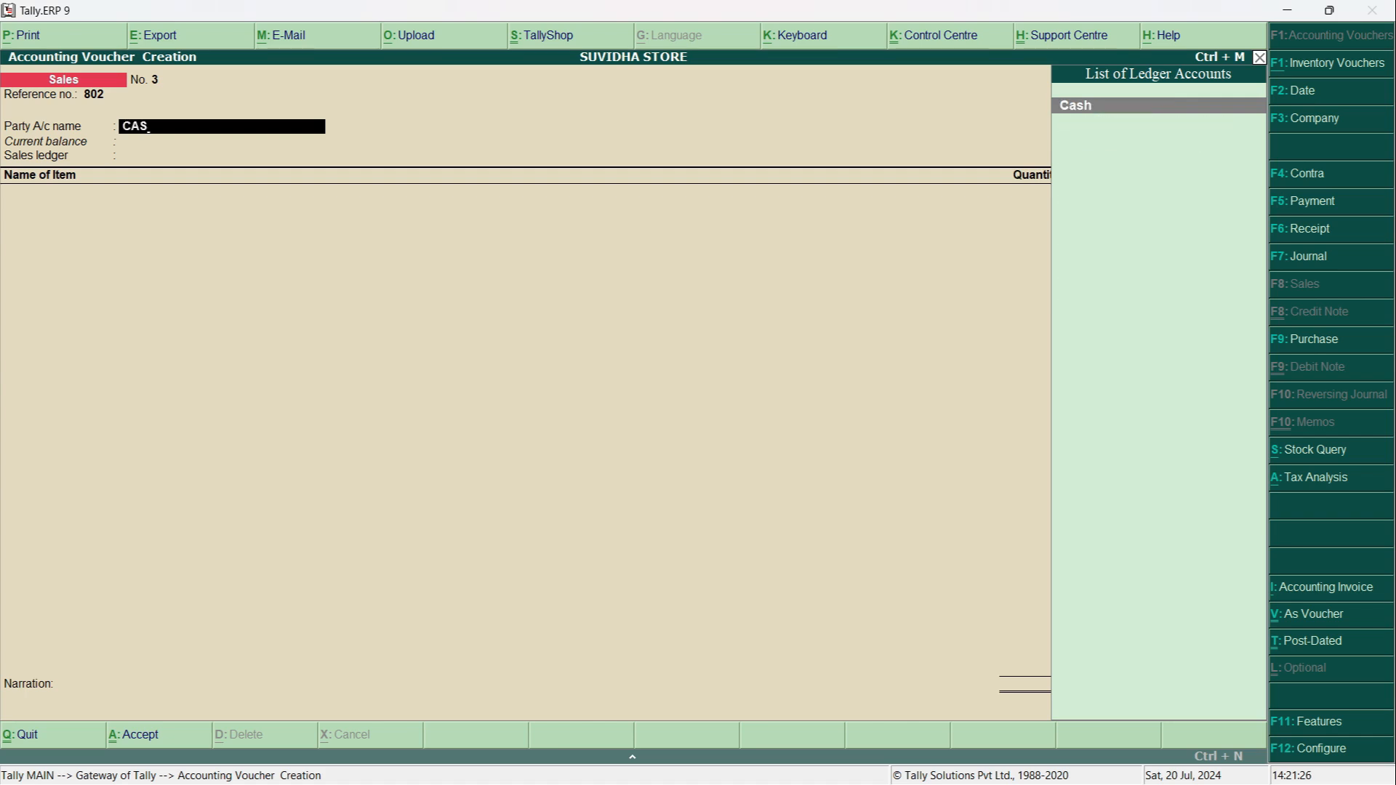
{"action": "key", "text": "Return"}
{"action": "key", "text": "Return"}
{"action": "key", "text": "Return"}
{"action": "key", "text": "Return"}
{"action": "key", "text": "Return"}
{"action": "key", "text": "Return"}
{"action": "key", "text": "Return"}
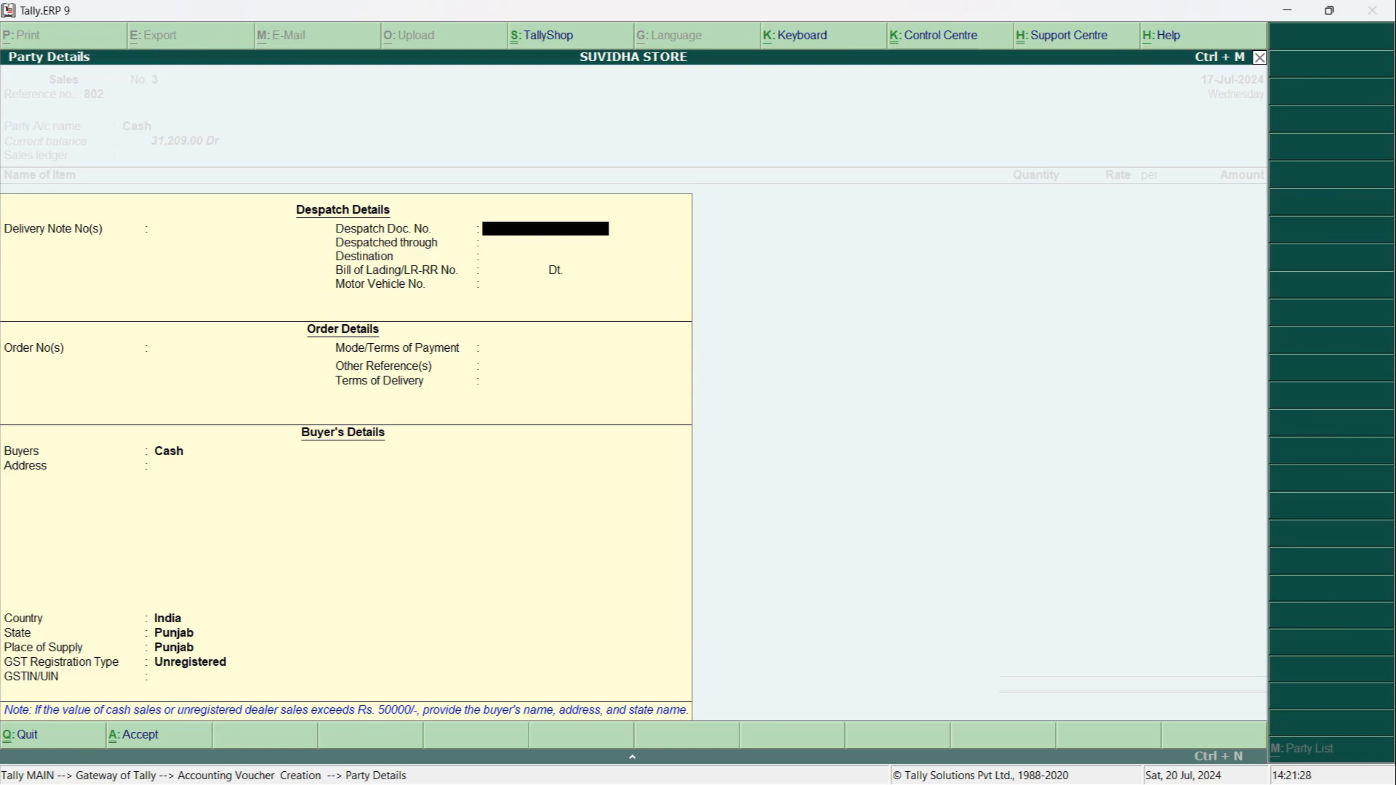
{"action": "key", "text": "Return"}
{"action": "key", "text": "Return"}
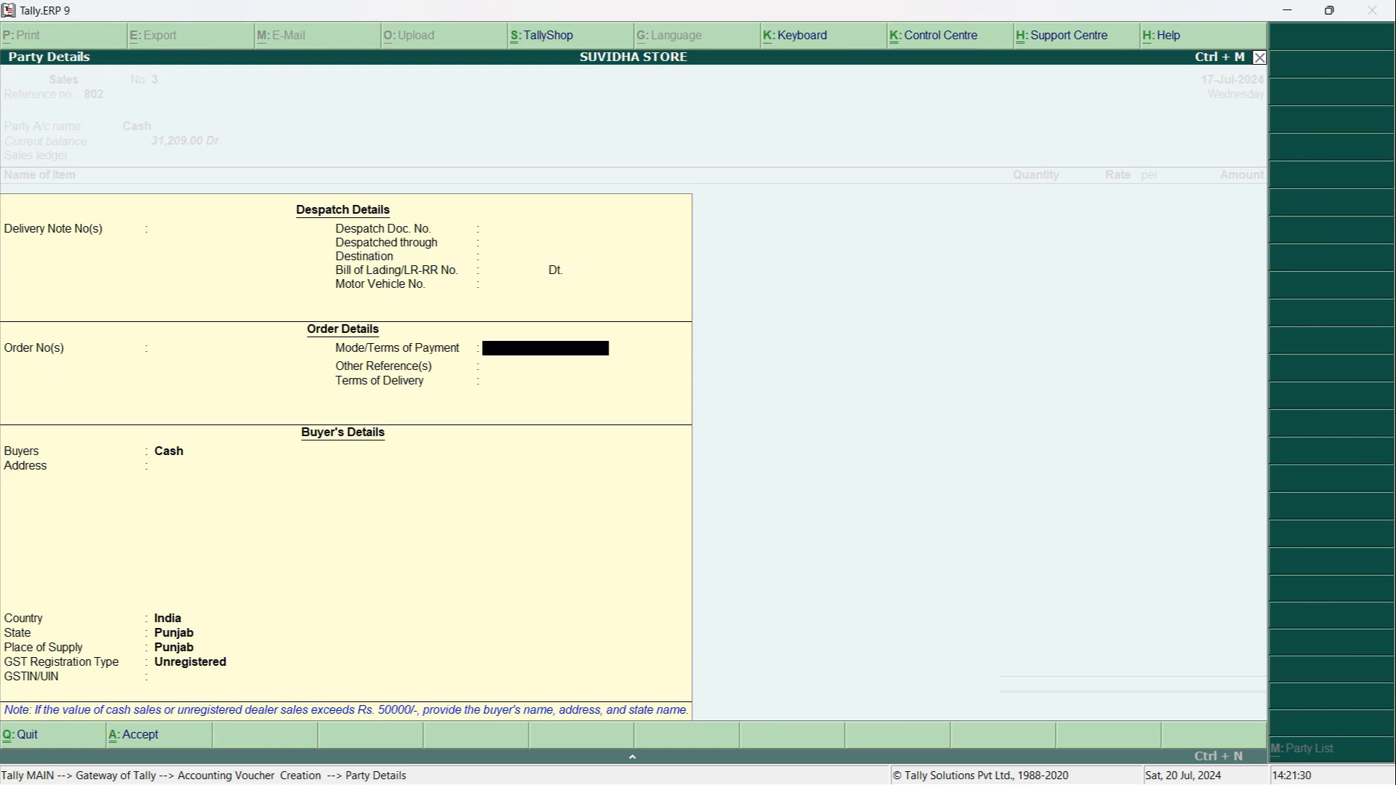
{"action": "key", "text": "Return"}
{"action": "key", "text": "Return"}
{"action": "key", "text": "Return"}
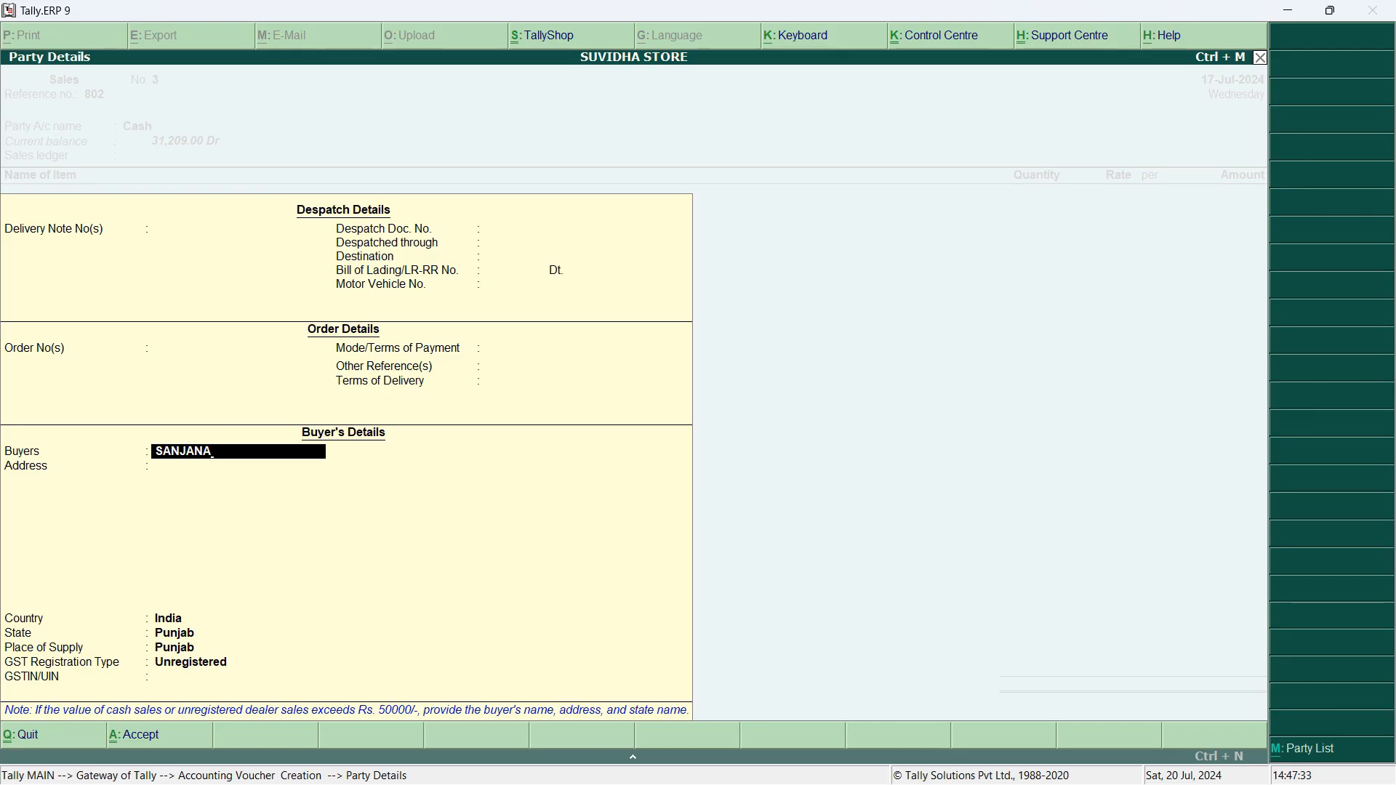
Enter the buyer's name and the two-line address from the Word document in the buyer's details.
{"action": "key", "text": "Return"}
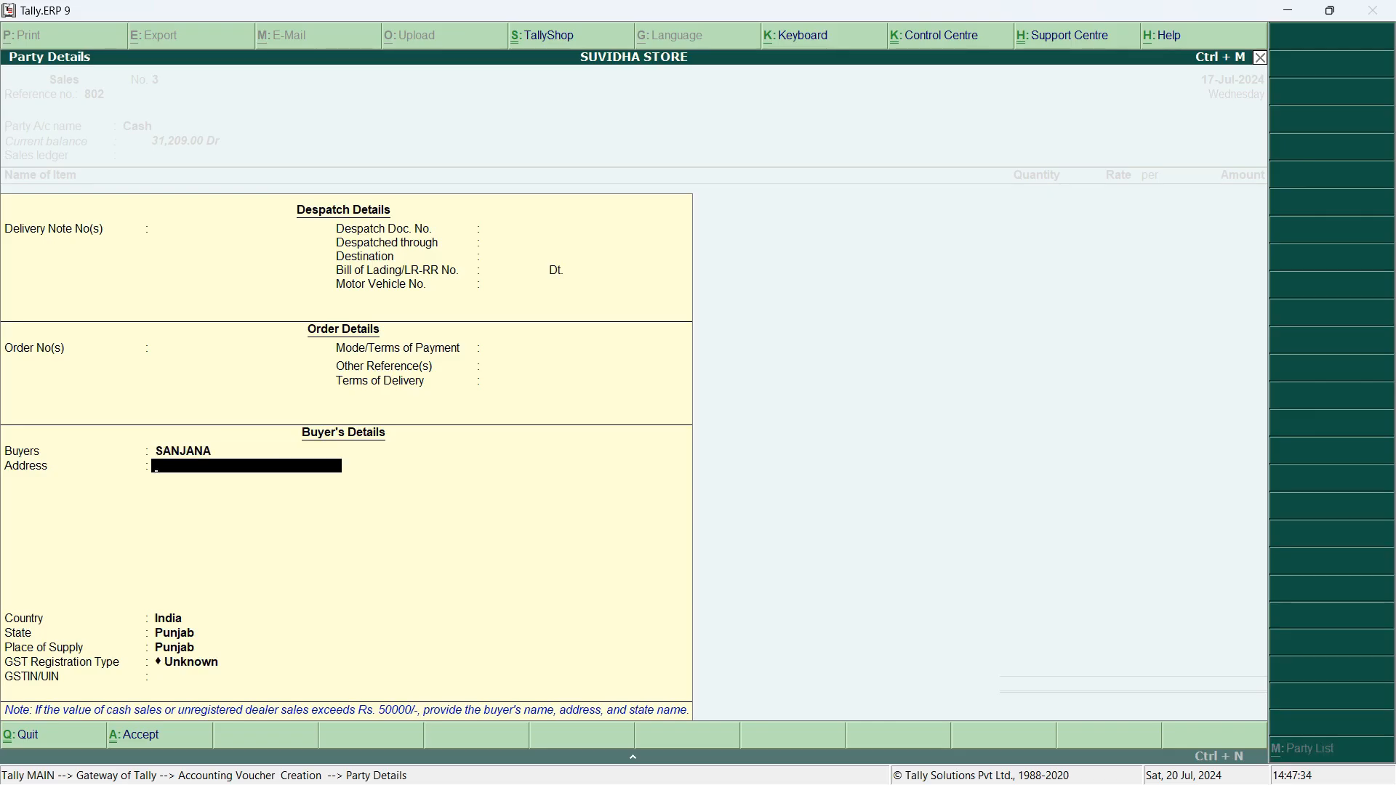
{"action": "type", "text": "#91, PHASE 10"}
{"action": "key", "text": "Return"}
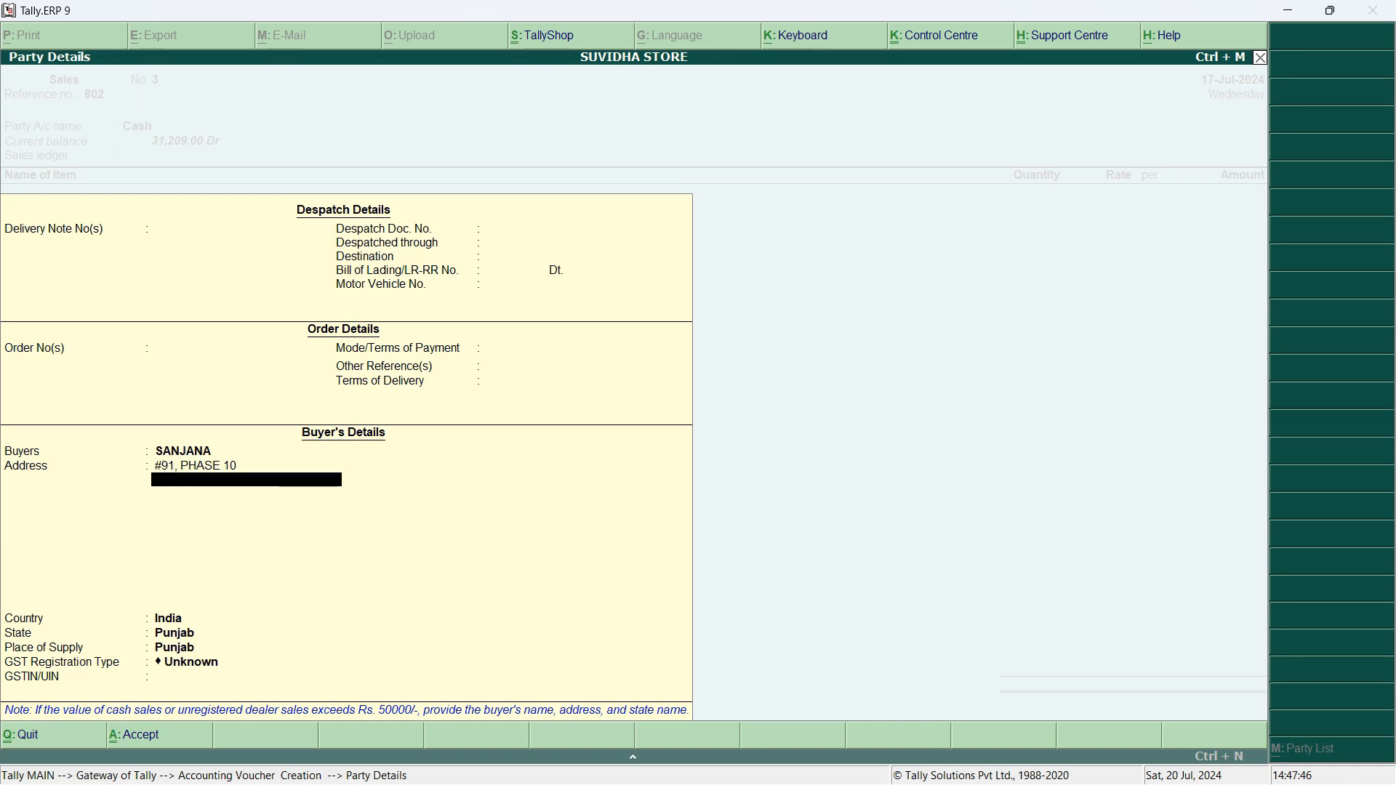
{"action": "type", "text": "MOHAL"}
{"action": "key", "text": "Return"}
{"action": "key", "text": "Return"}
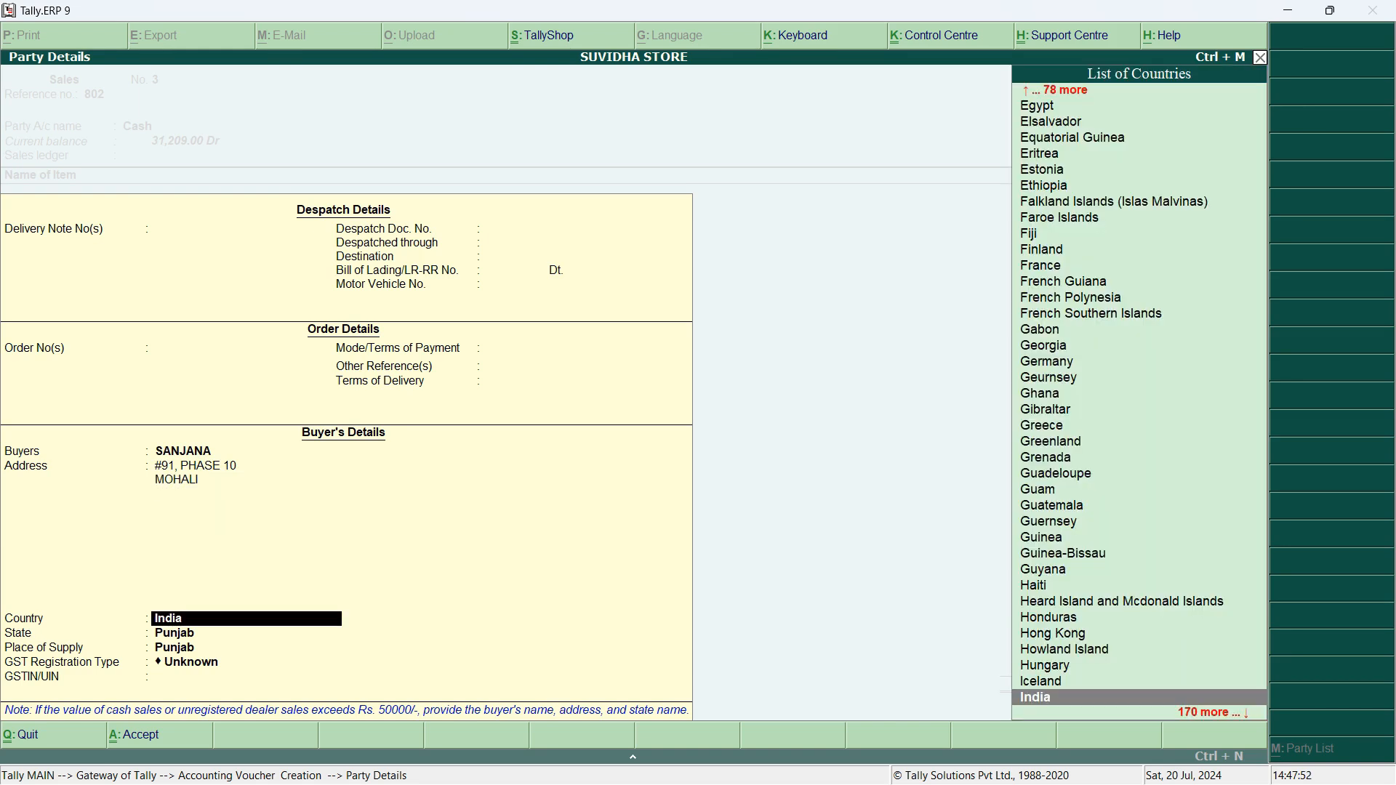
Keep India as country and Punjab as state and place of supply, and set the buyer's GST registration type to Consumer.
{"action": "key", "text": "Return"}
{"action": "key", "text": "Return"}
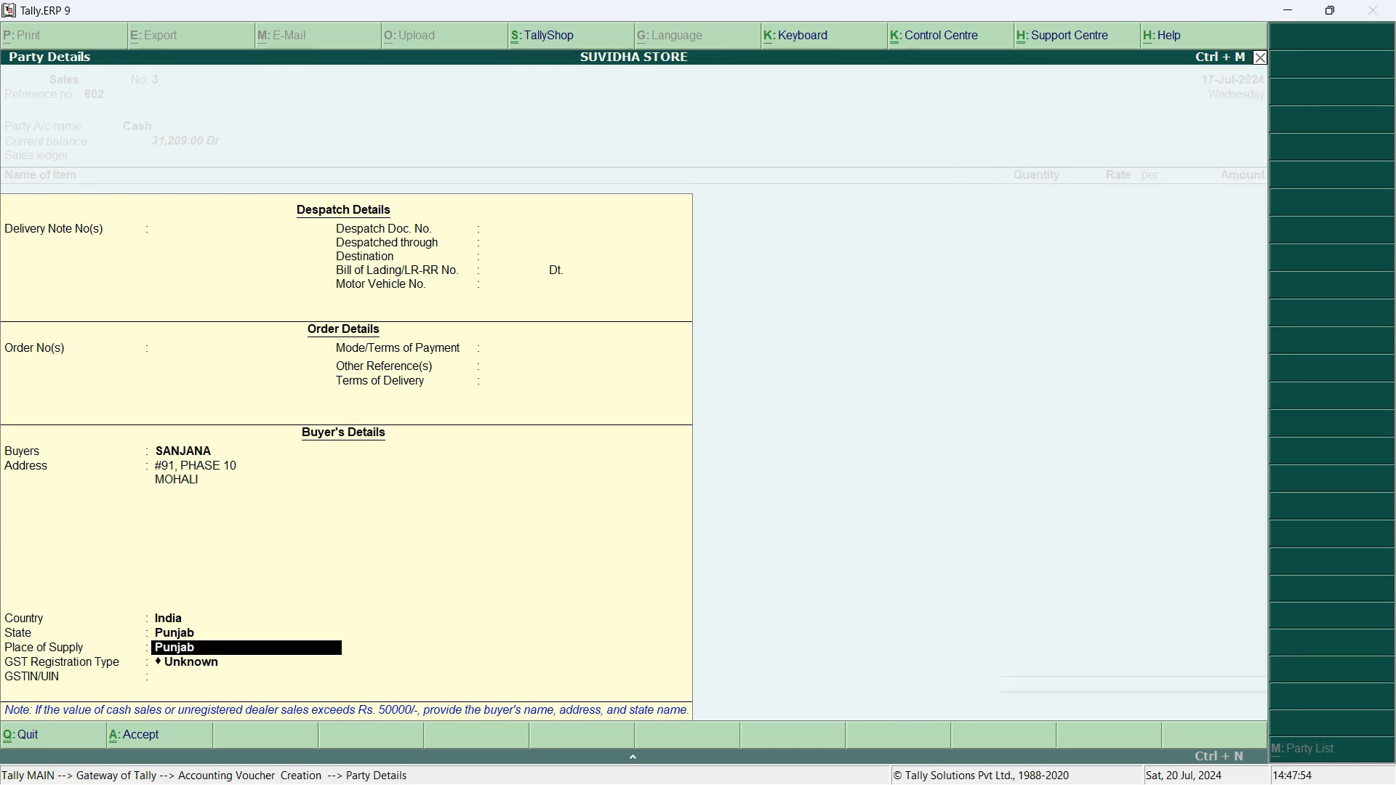
{"action": "key", "text": "Return"}
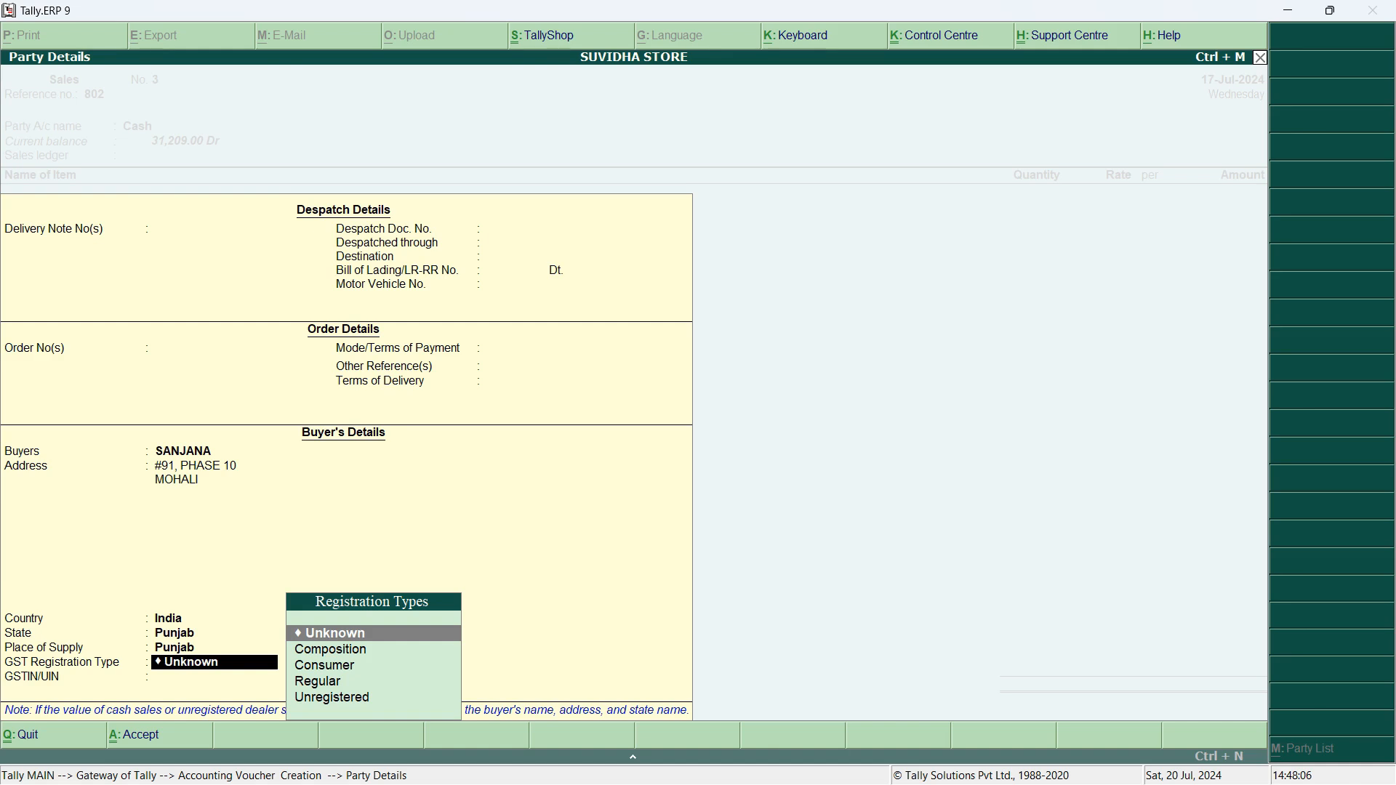
{"action": "key", "text": "Down"}
{"action": "key", "text": "Down"}
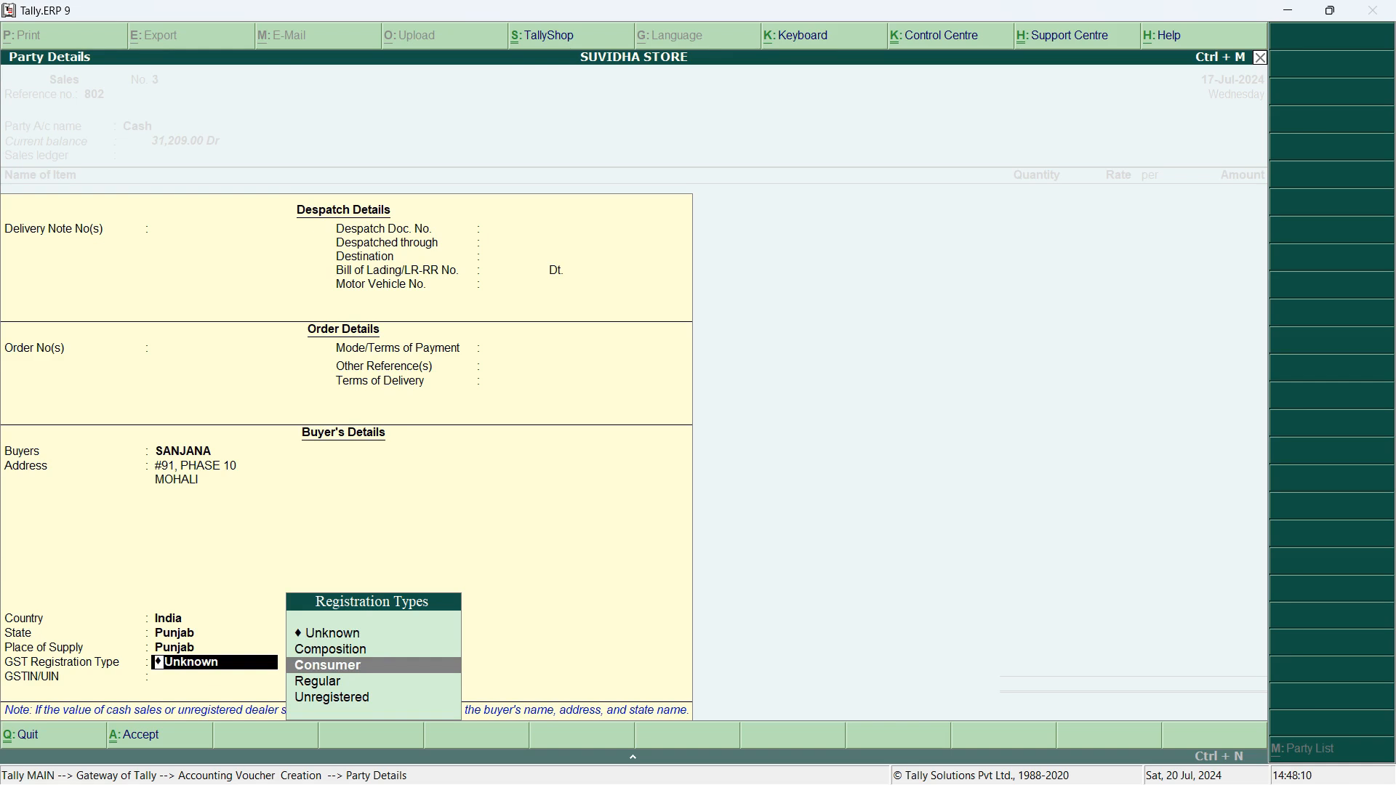
{"action": "key", "text": "Return"}
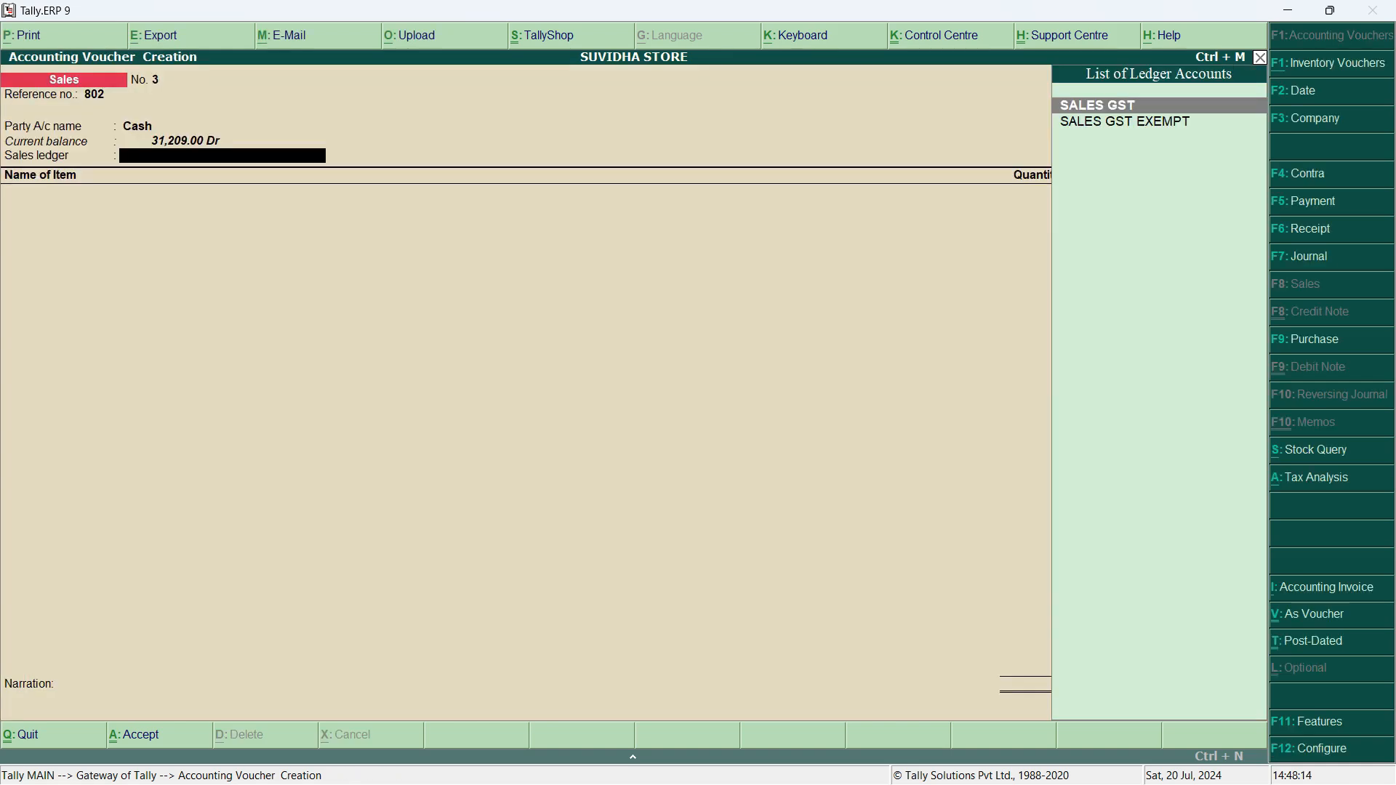
Check the sales ledger and item table of invoice 802 in the Word document, and select SALES GST as the Tally sales ledger.
{"action": "key", "text": "alt+Tab"}
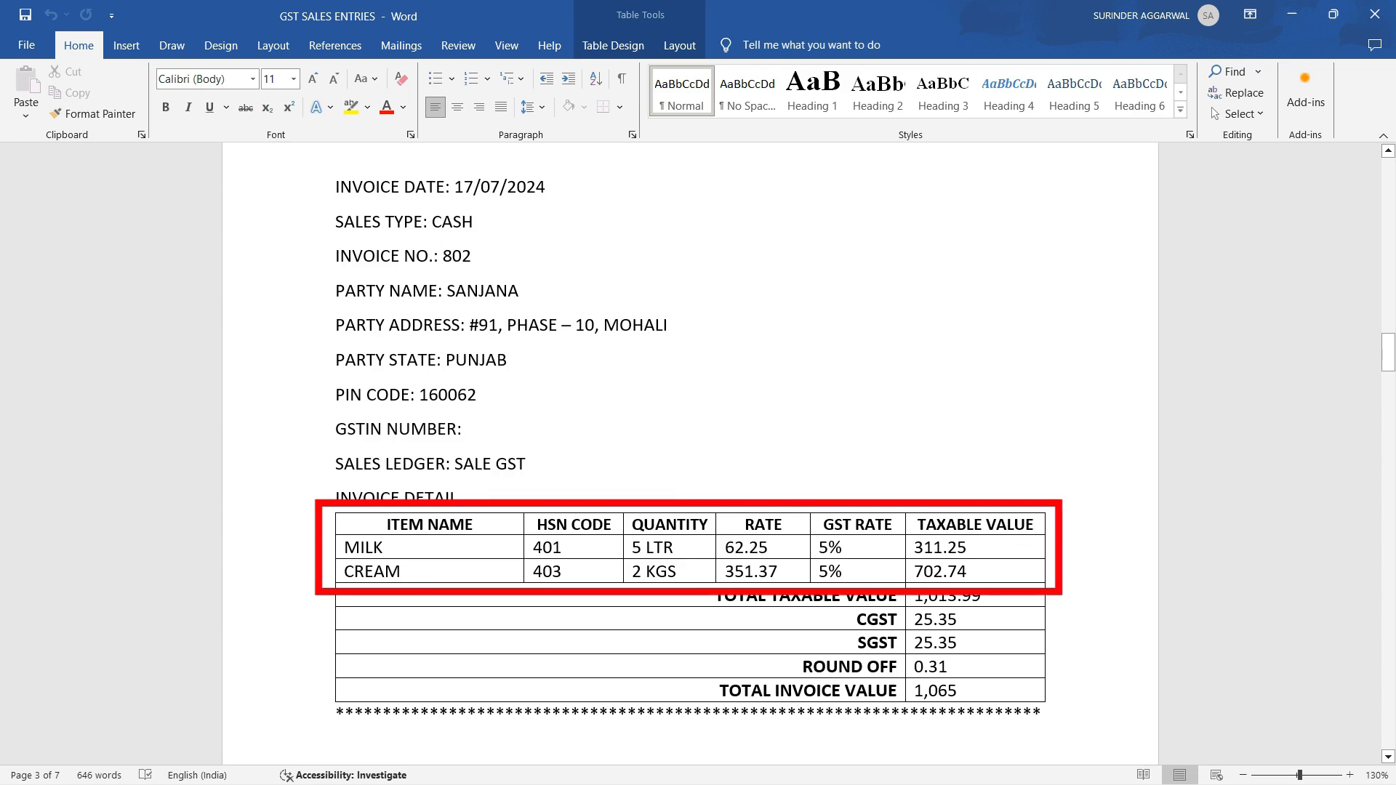
{"action": "key", "text": "alt+Tab"}
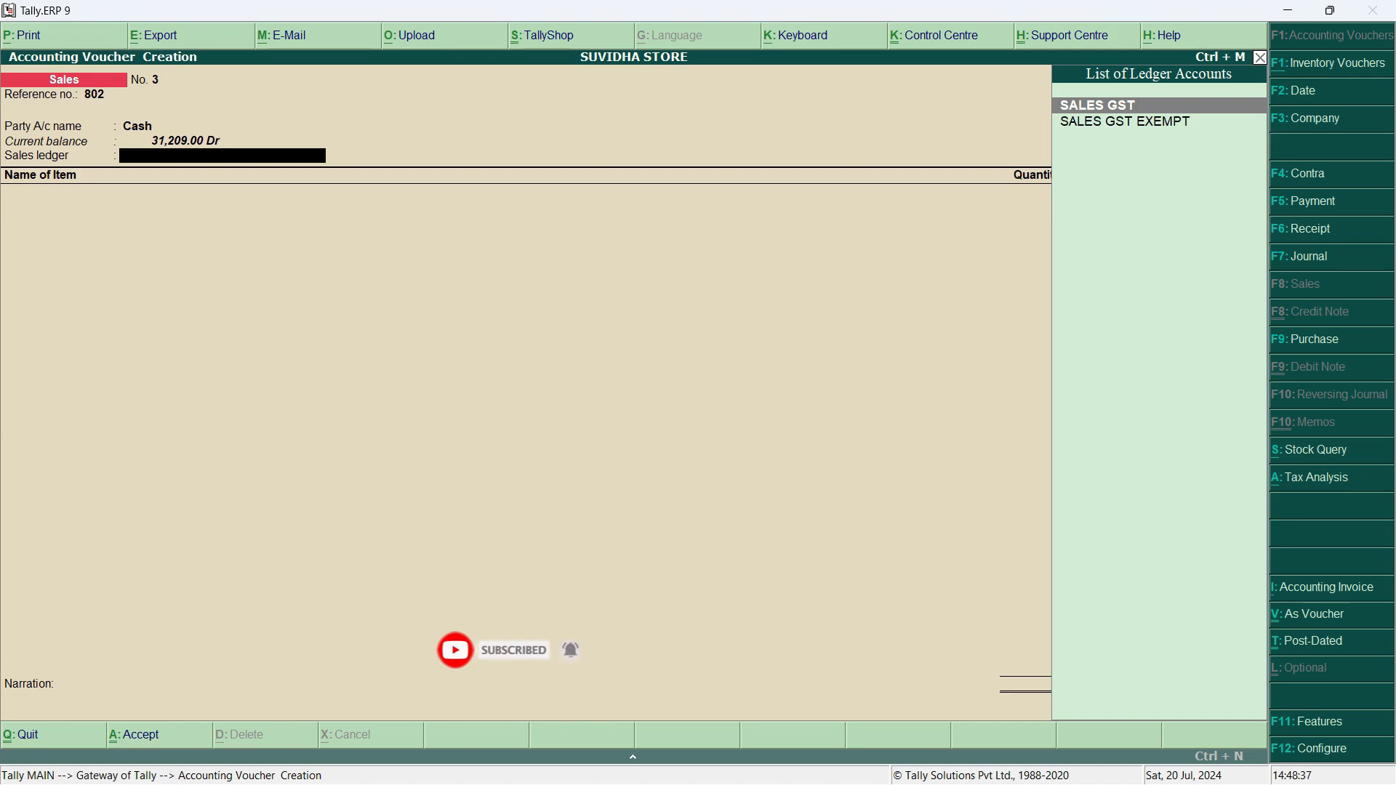
{"action": "key", "text": "Return"}
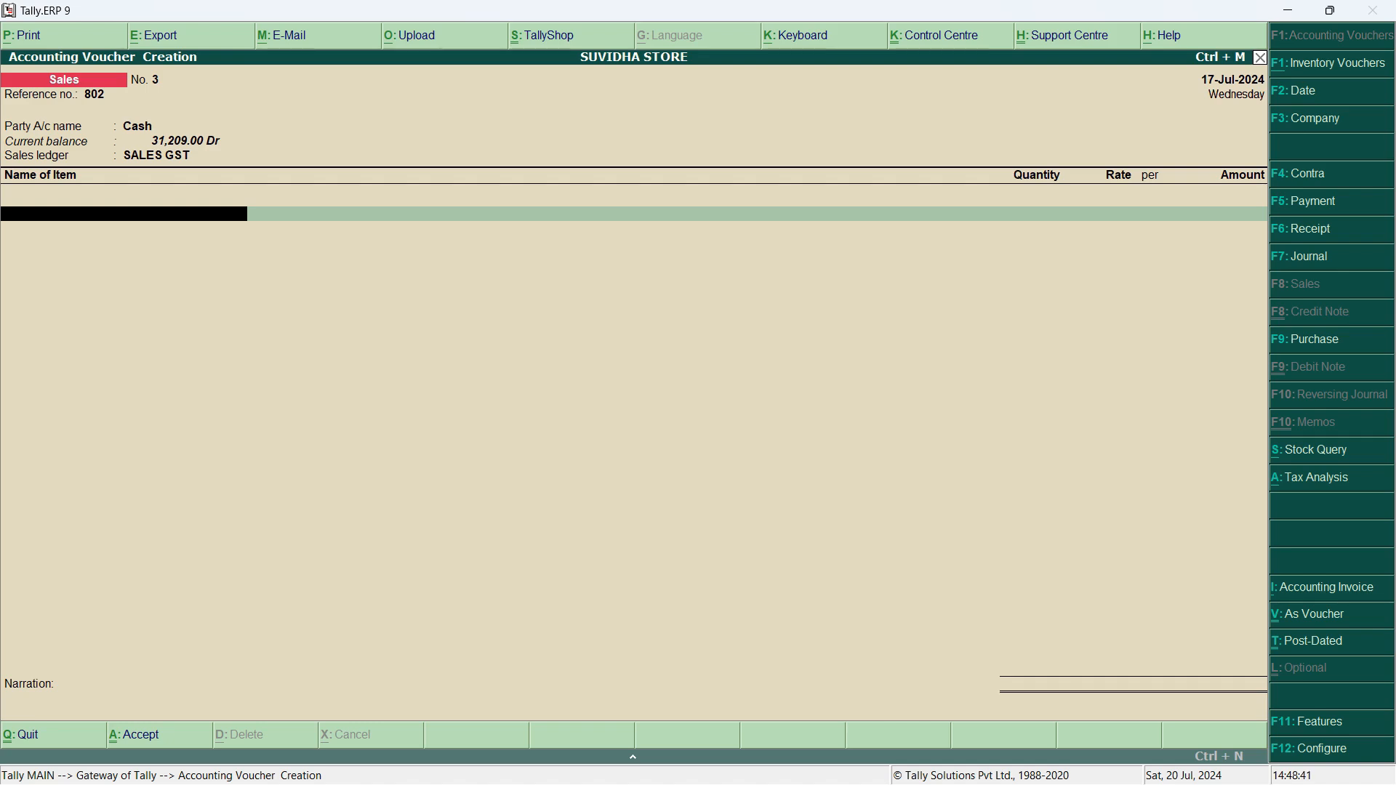
Check the first item in the Word document and add MILK to the Tally invoice with quantity 5 LTR at rate 62.25.
{"action": "key", "text": "alt+Tab"}
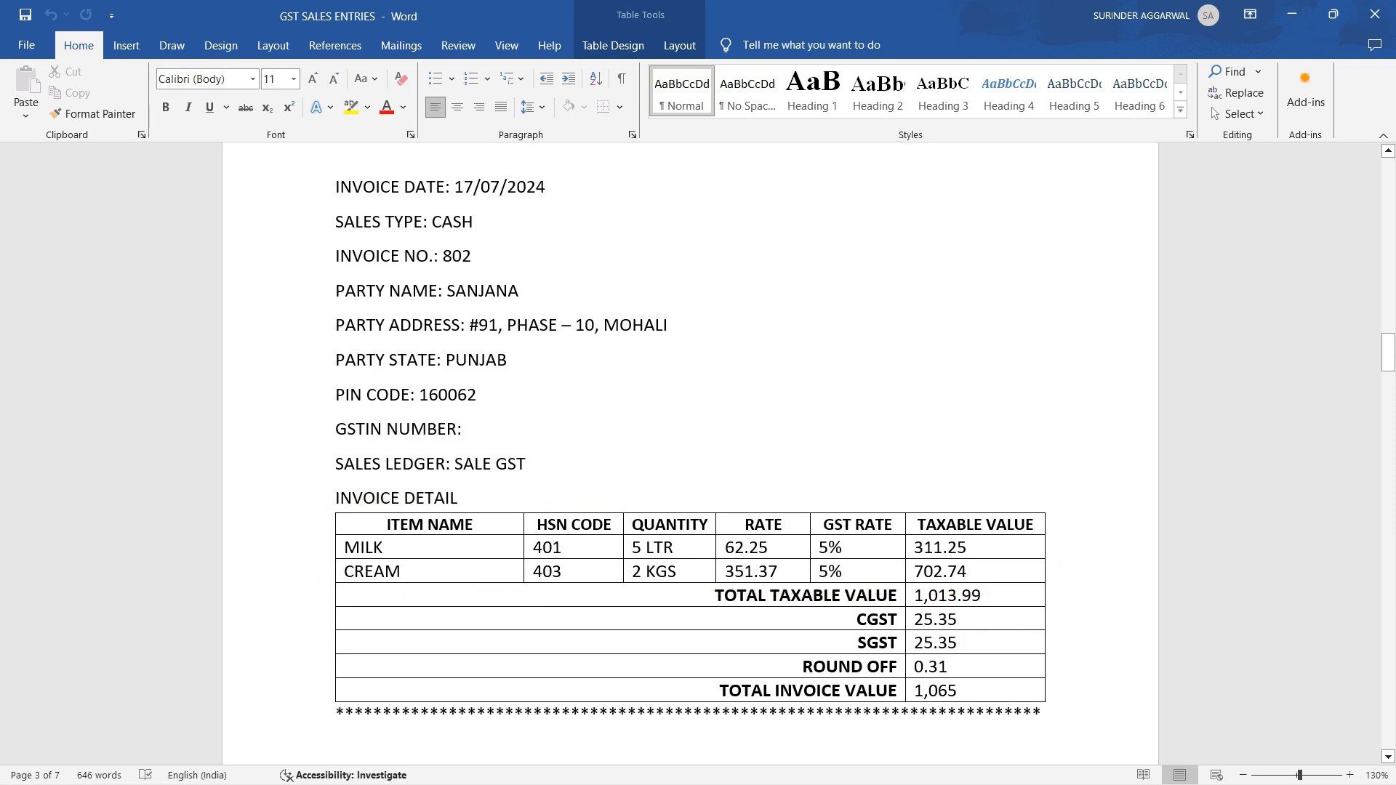
{"action": "key", "text": "alt+Tab"}
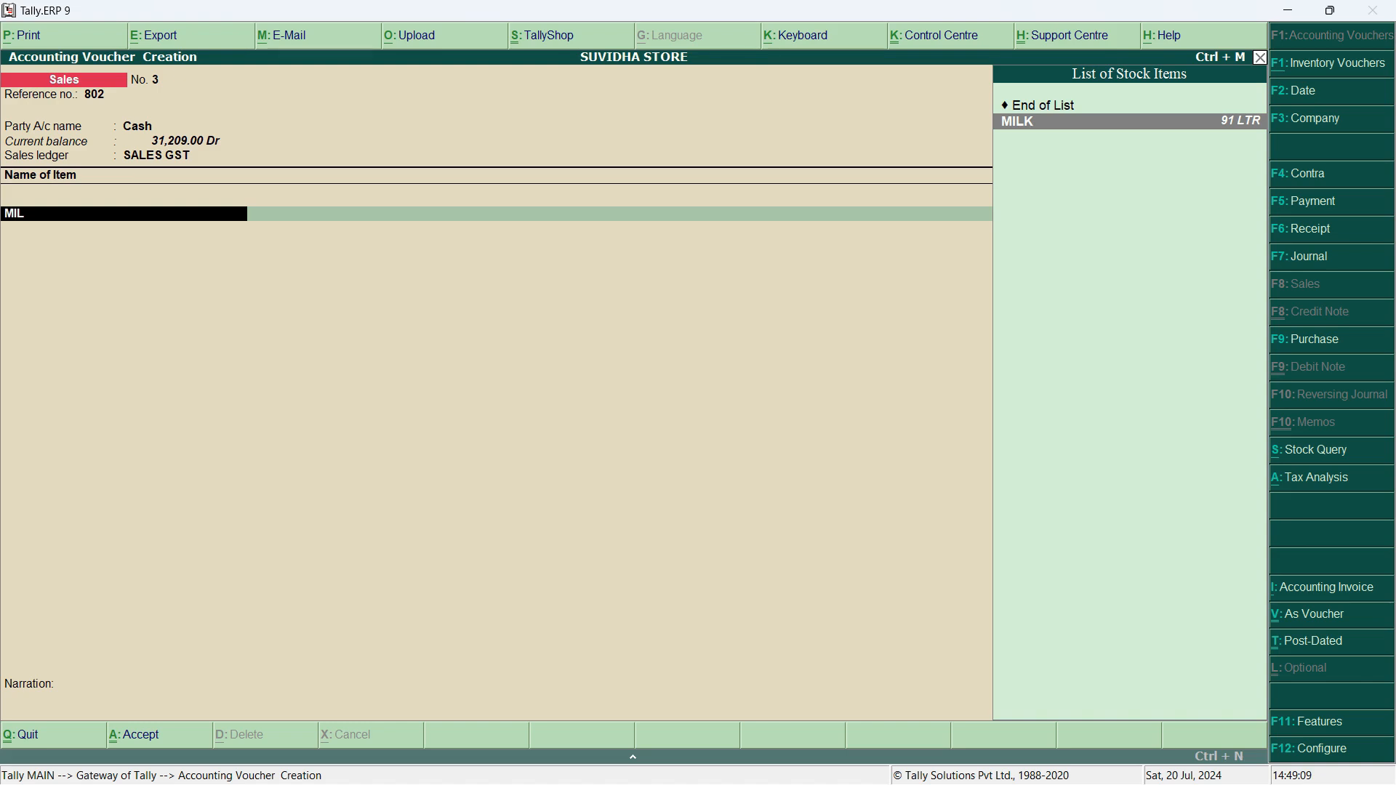
{"action": "key", "text": "Return"}
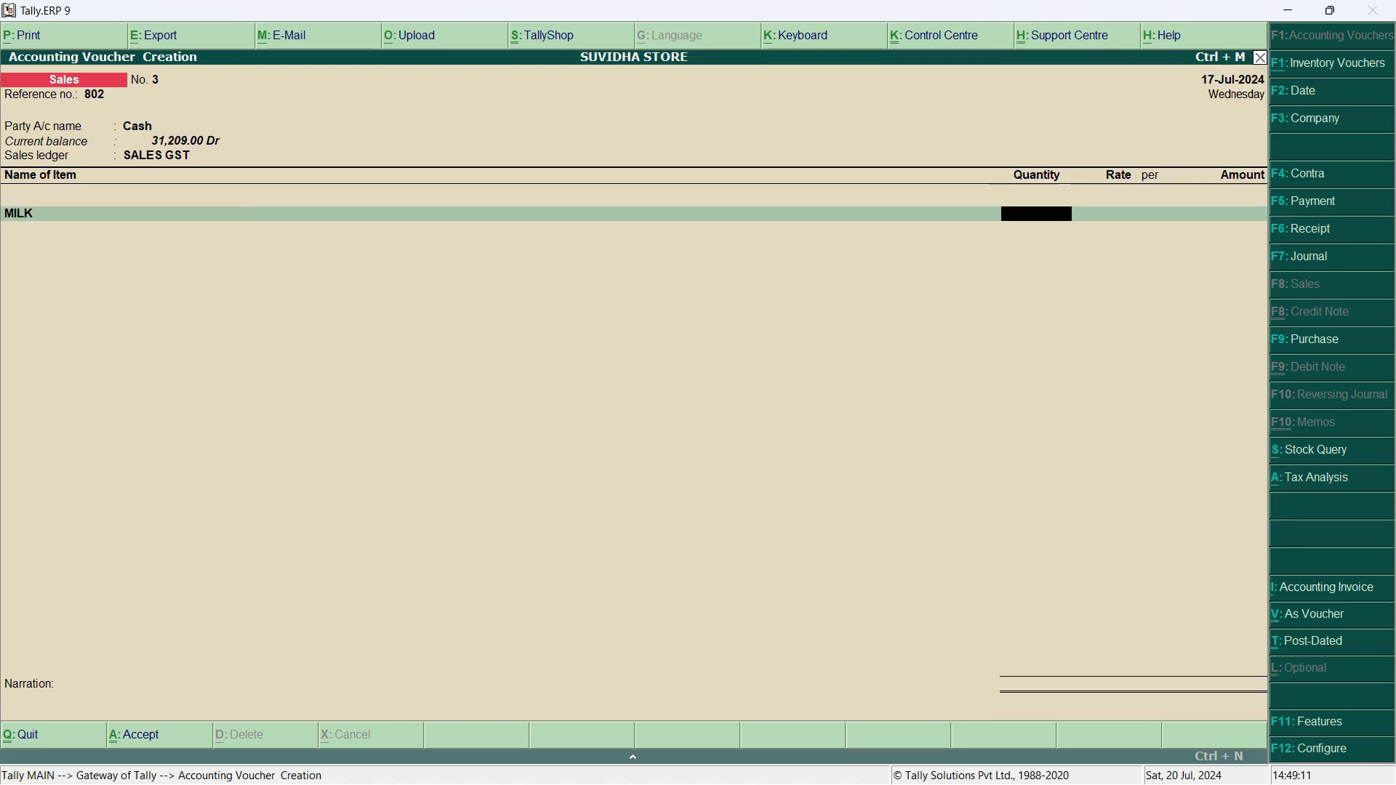
{"action": "type", "text": "5"}
{"action": "key", "text": "Return"}
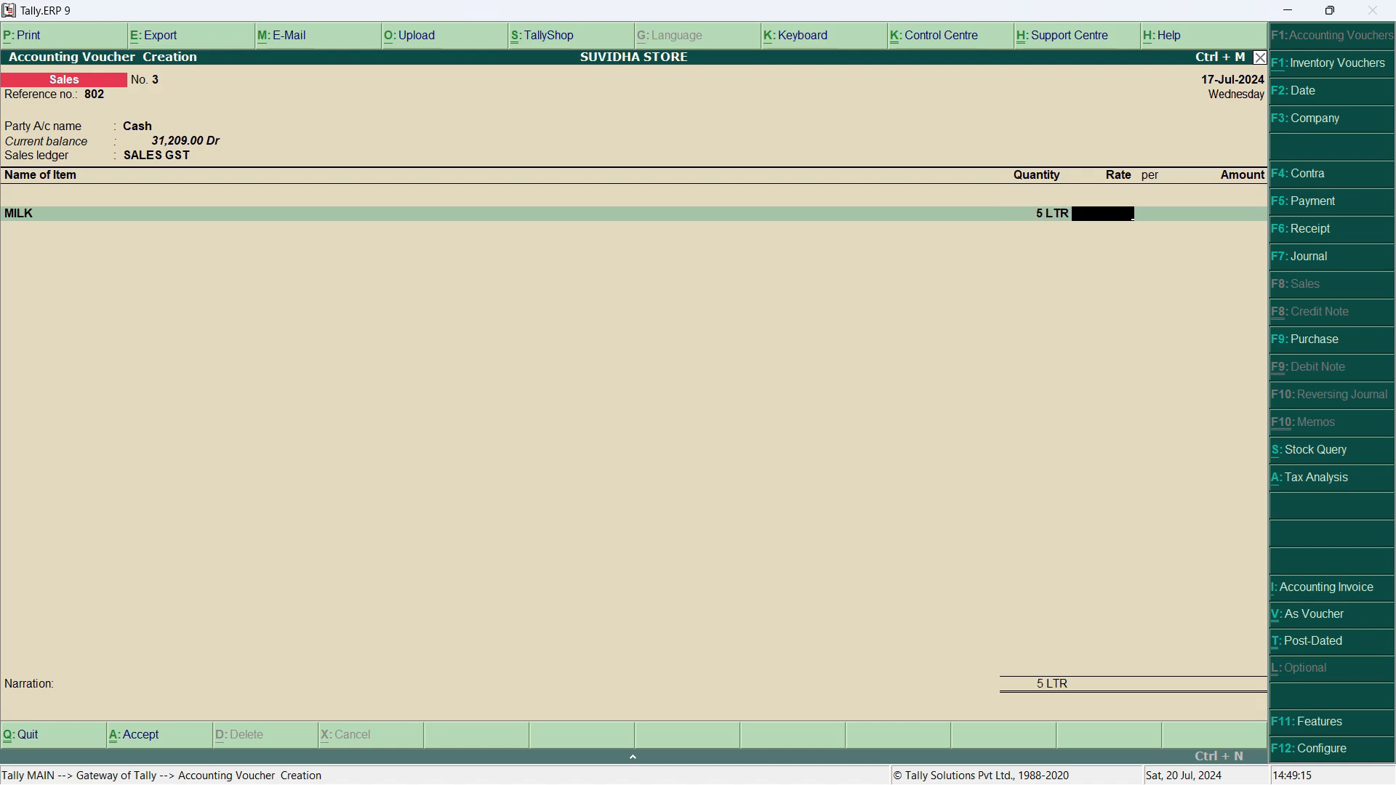
{"action": "type", "text": "62.25"}
{"action": "key", "text": "Return"}
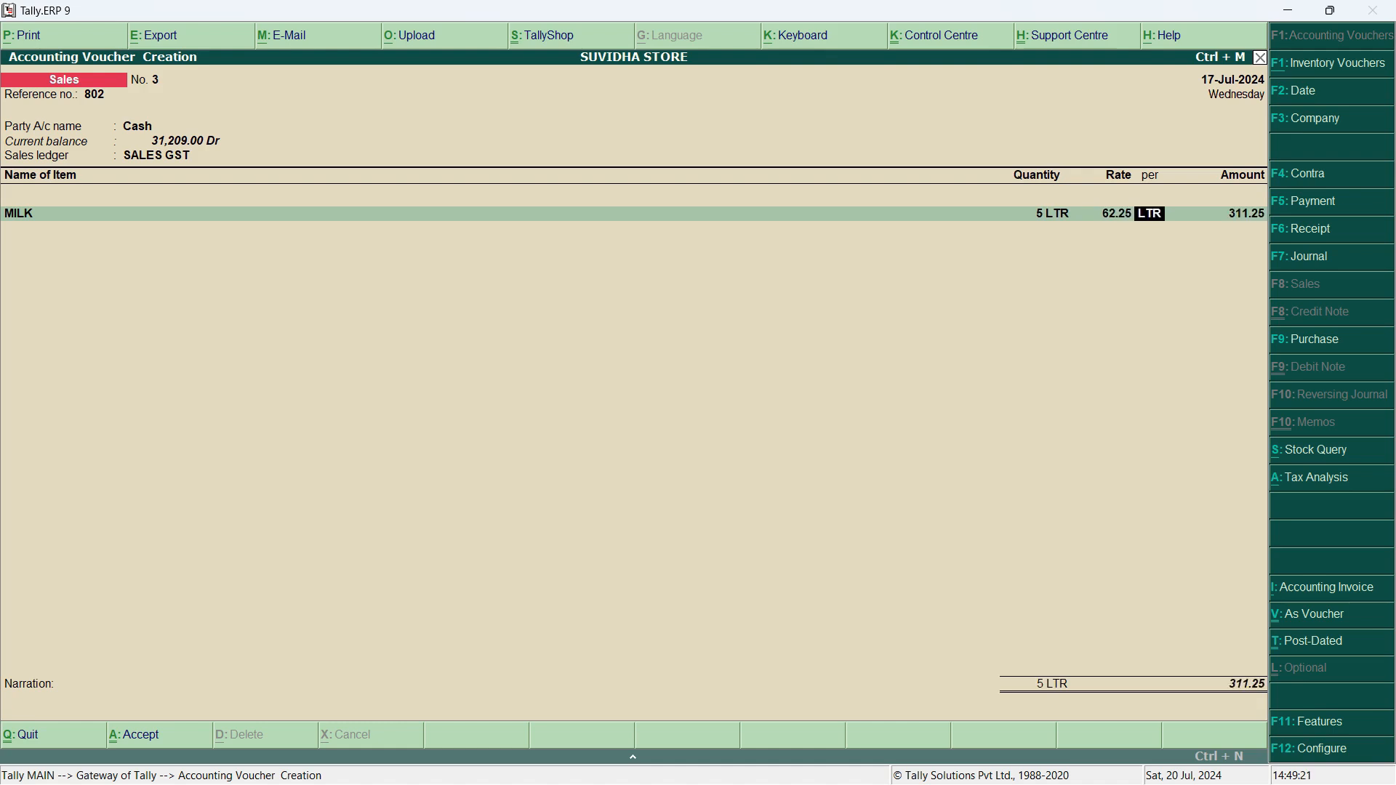
{"action": "key", "text": "Return"}
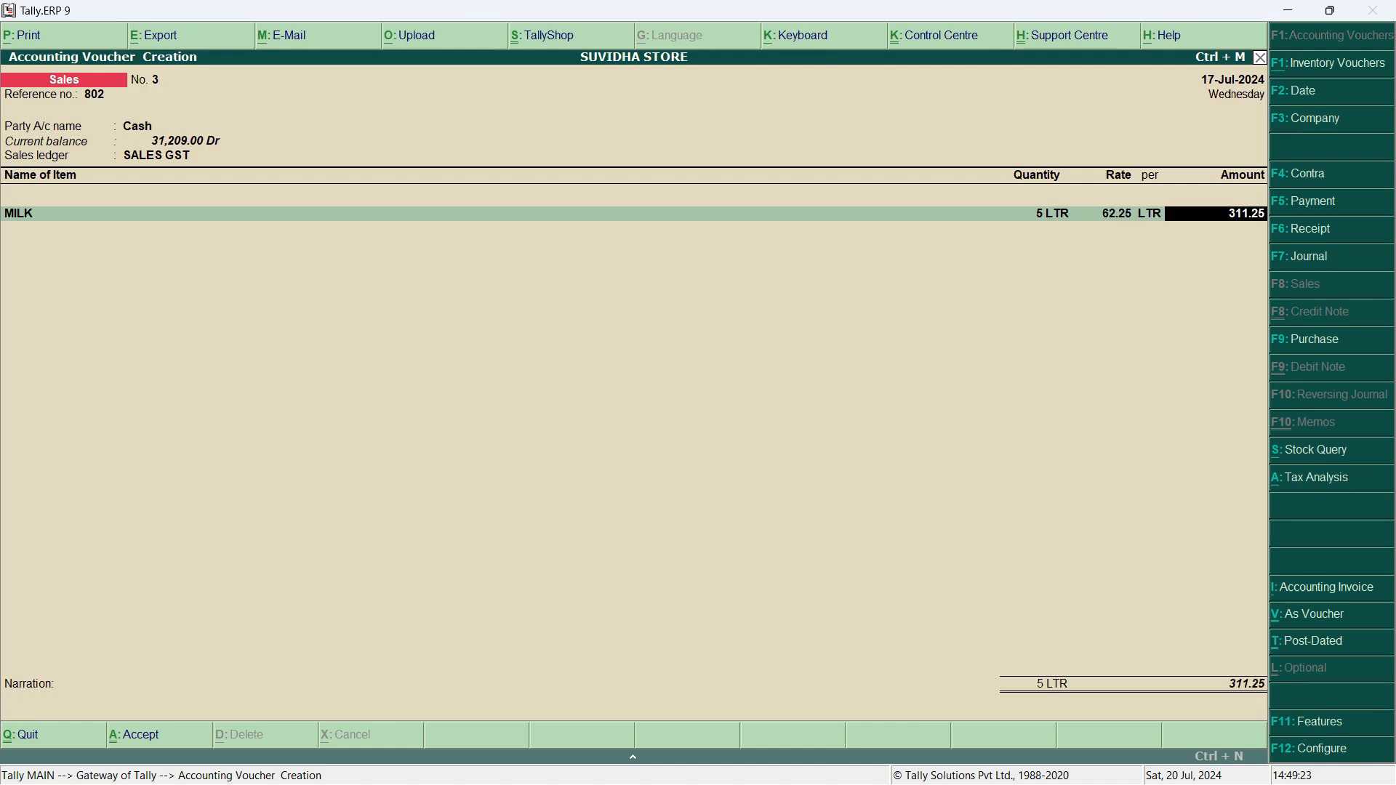
{"action": "key", "text": "Return"}
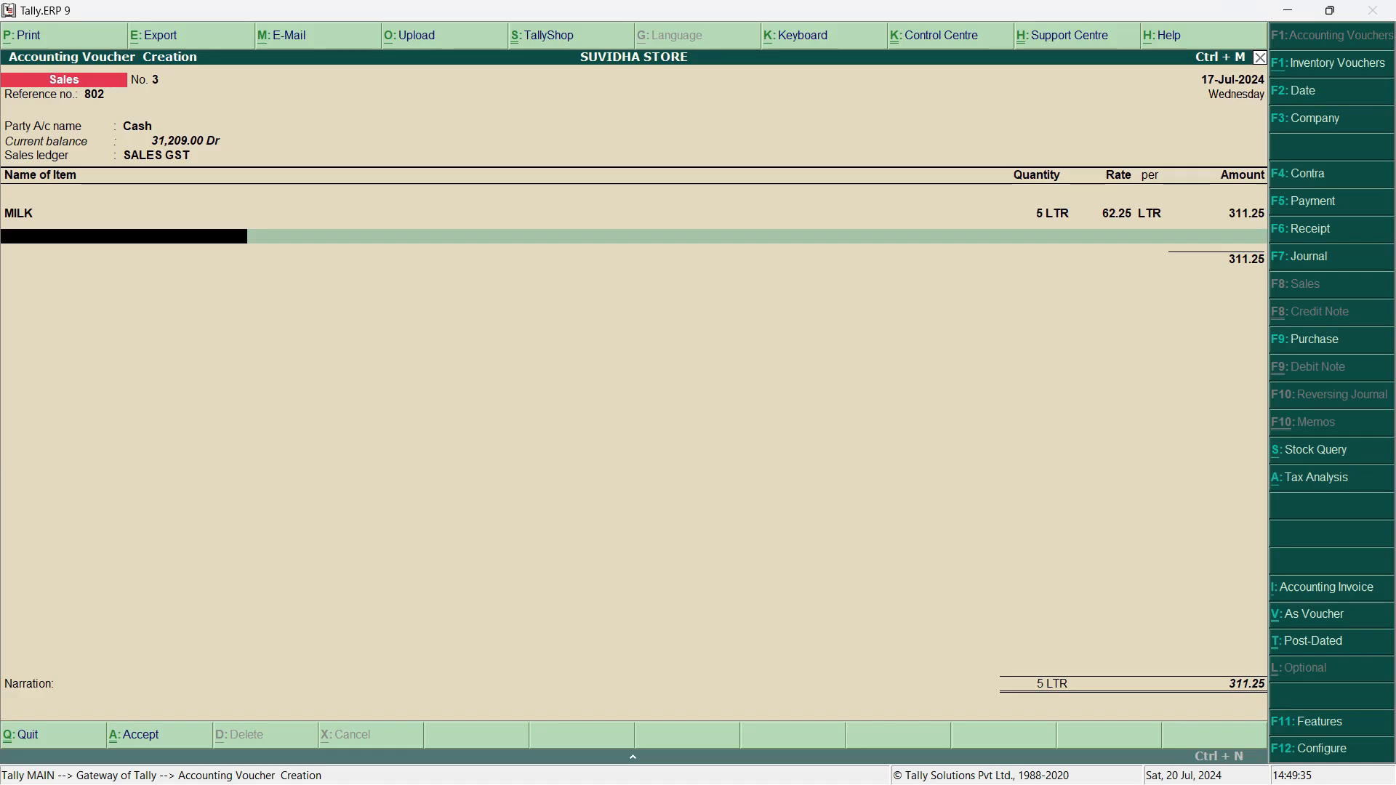
Add CREAM to the invoice with quantity 2 KGS at rate 351.37, and finish the item list.
{"action": "type", "text": "CRE"}
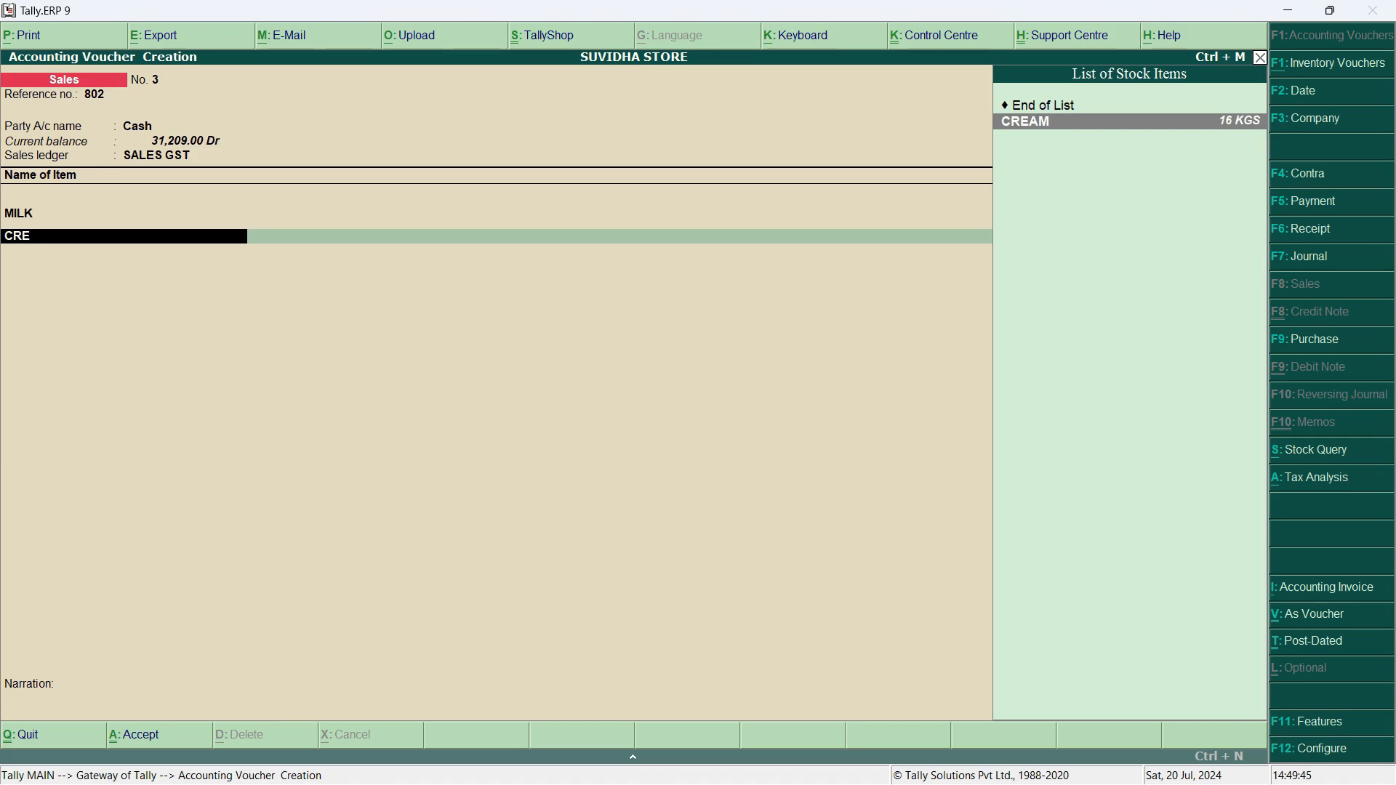
{"action": "key", "text": "Return"}
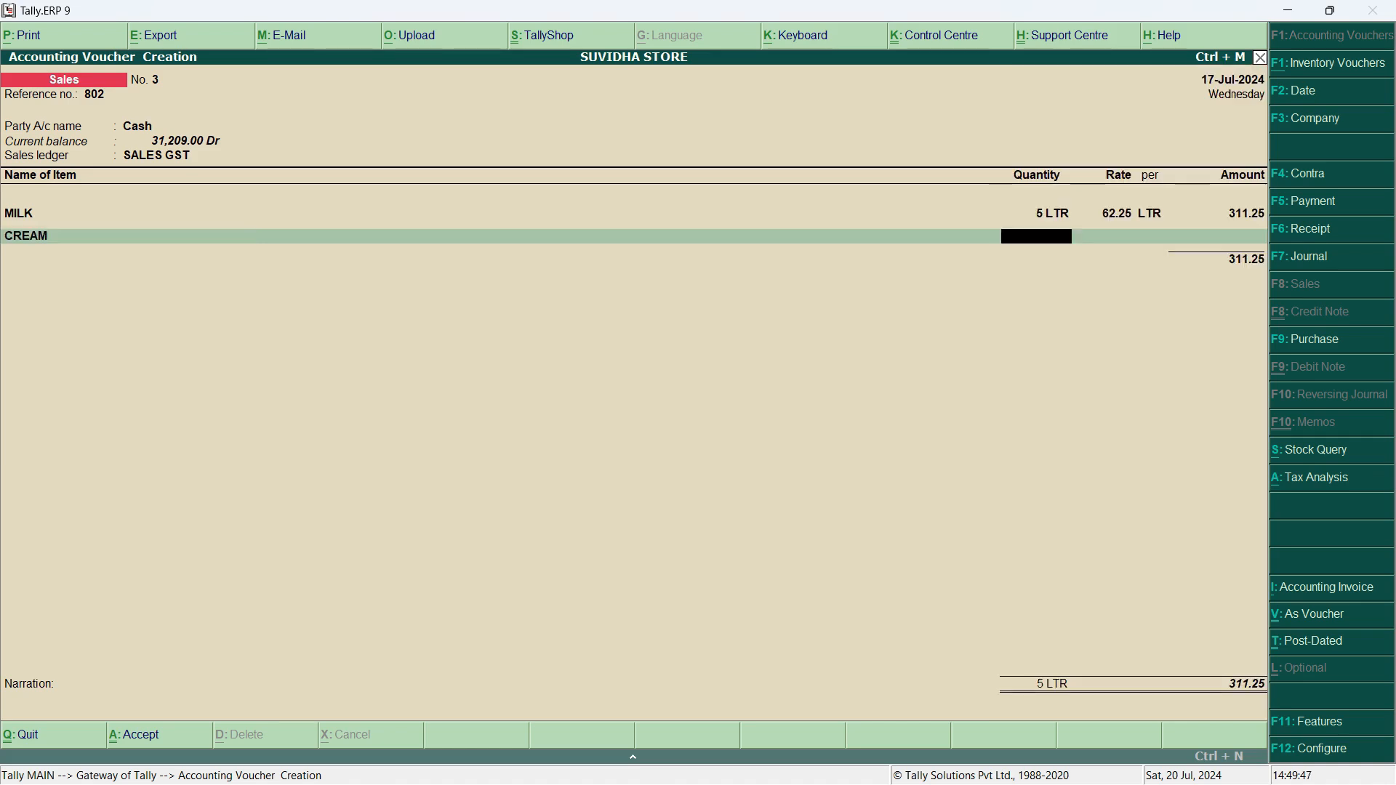
{"action": "key", "text": "Return"}
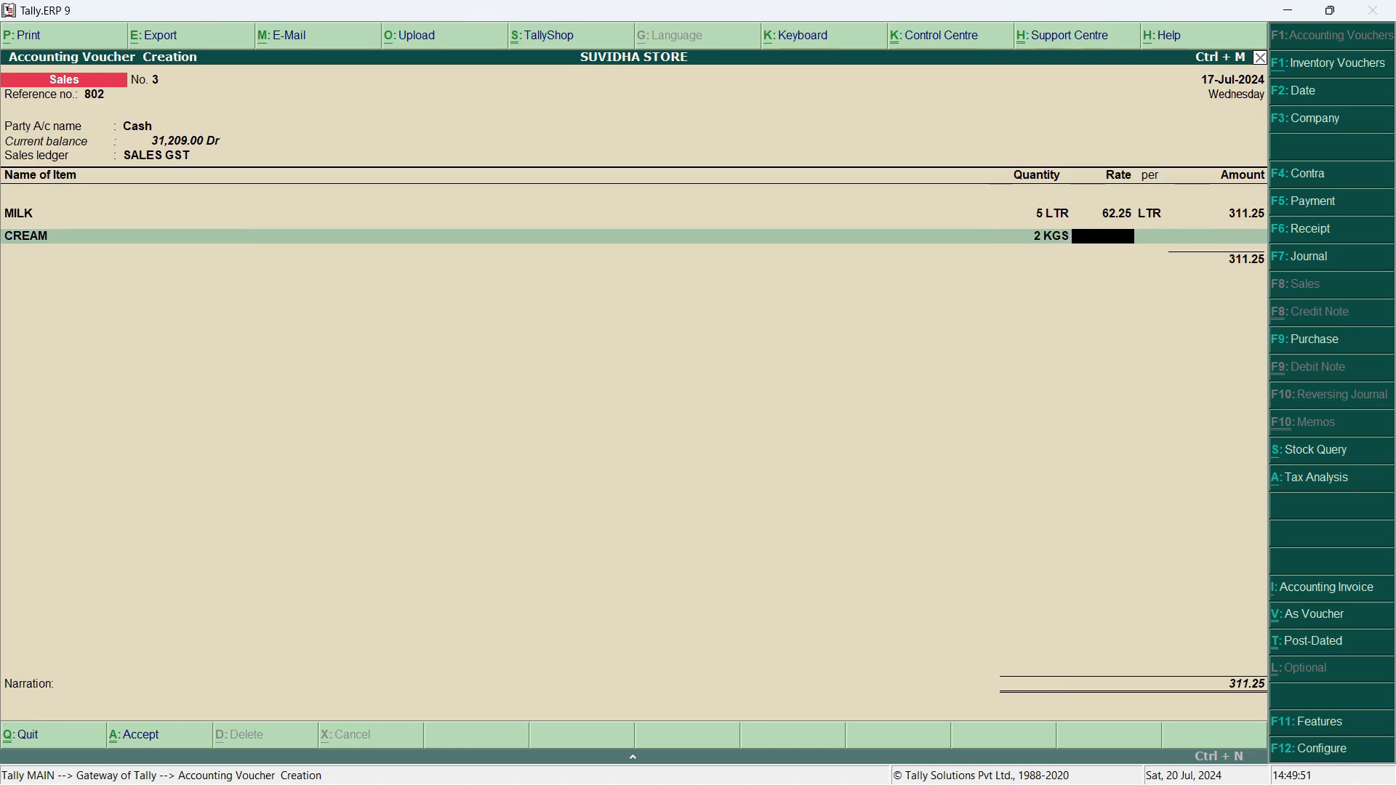
{"action": "type", "text": "351.37"}
{"action": "key", "text": "Return"}
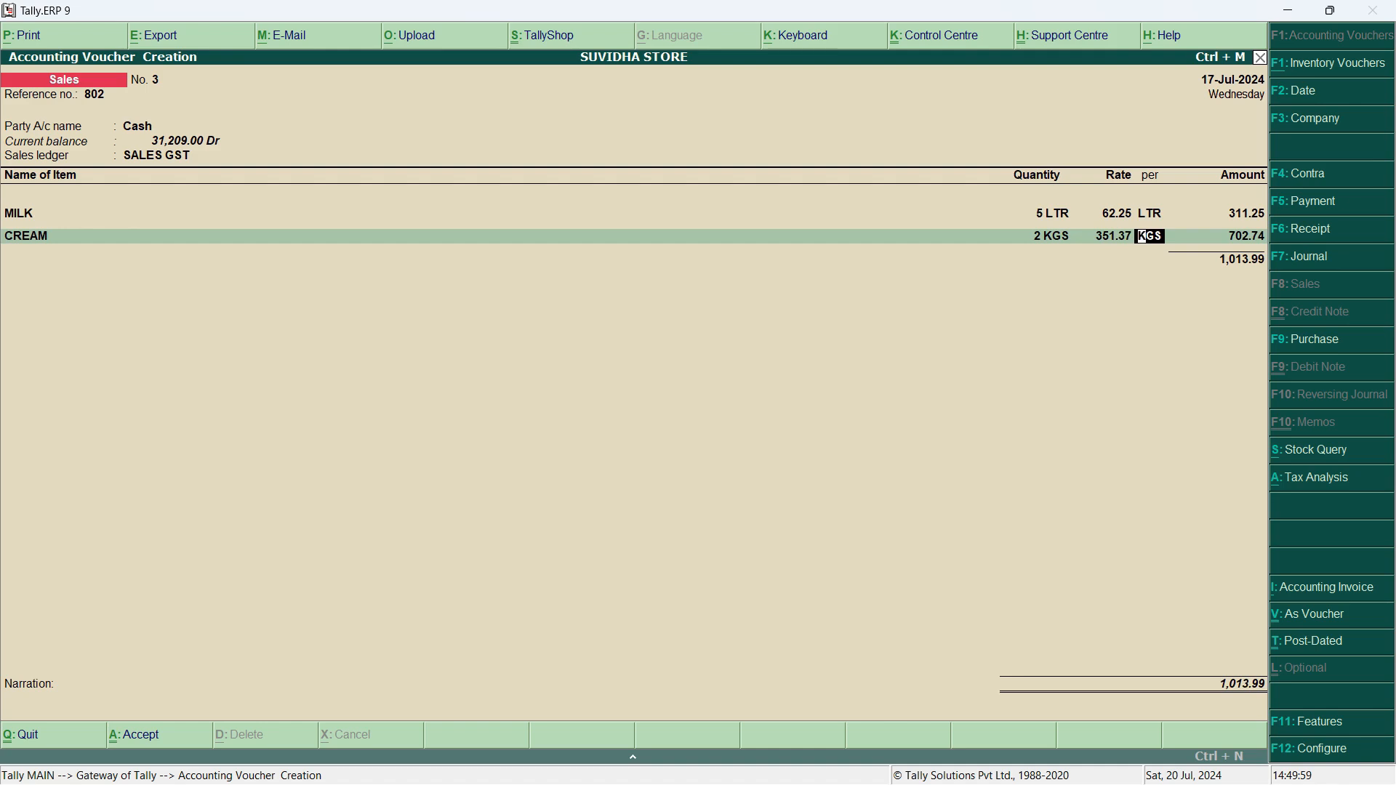
{"action": "key", "text": "Return"}
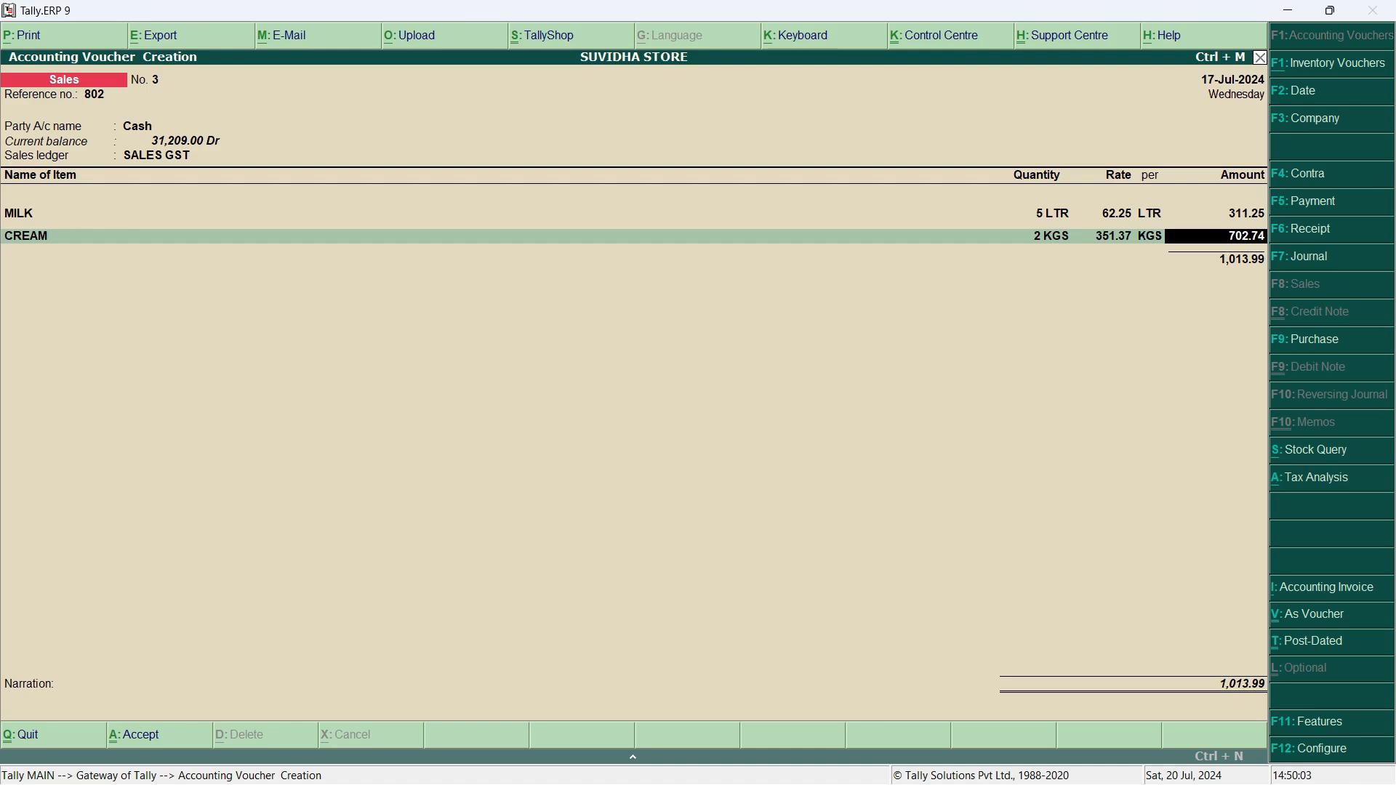
{"action": "key", "text": "Return"}
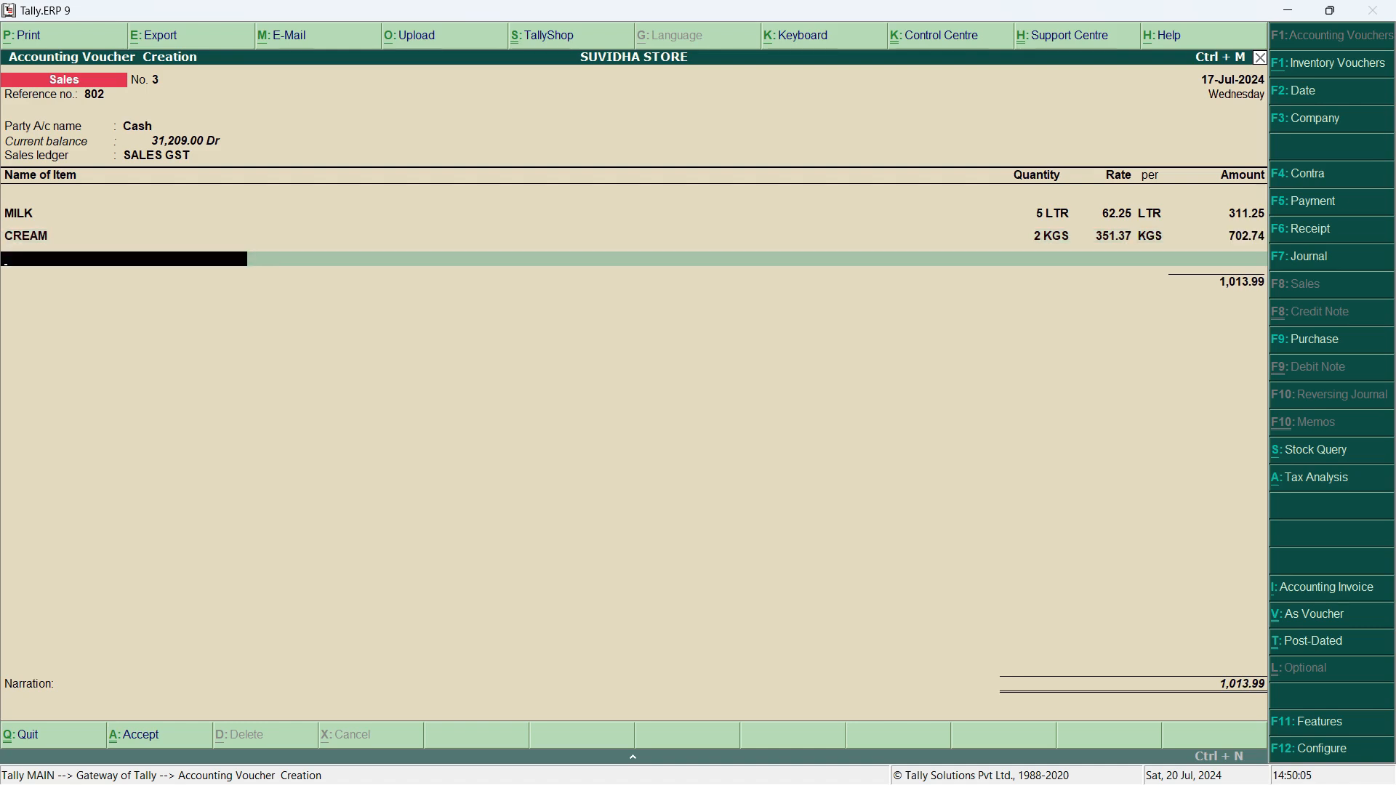
{"action": "key", "text": "Return"}
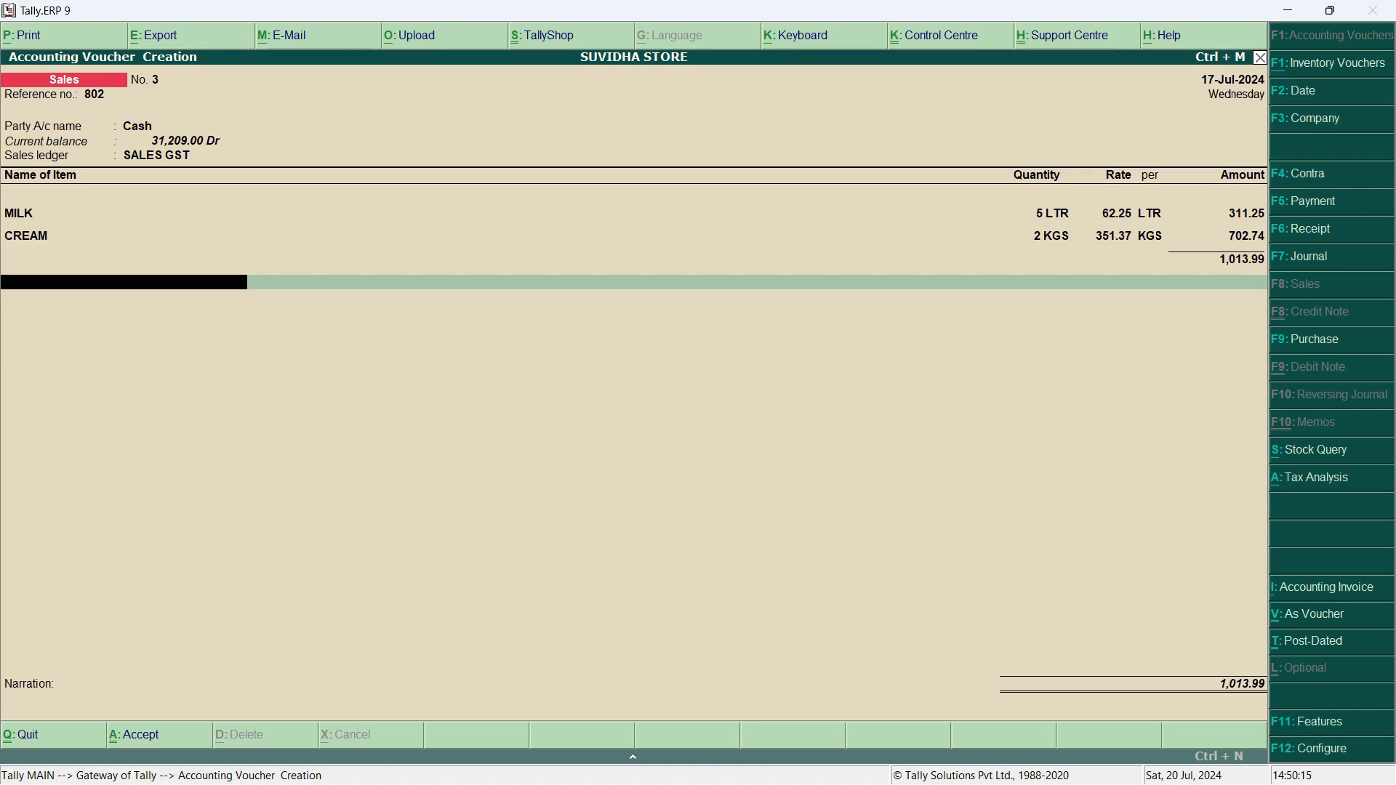
Check the item table of invoice 802 in the Word document, and add the CGST and SGST ledgers to the Tally invoice.
{"action": "key", "text": "alt+Tab"}
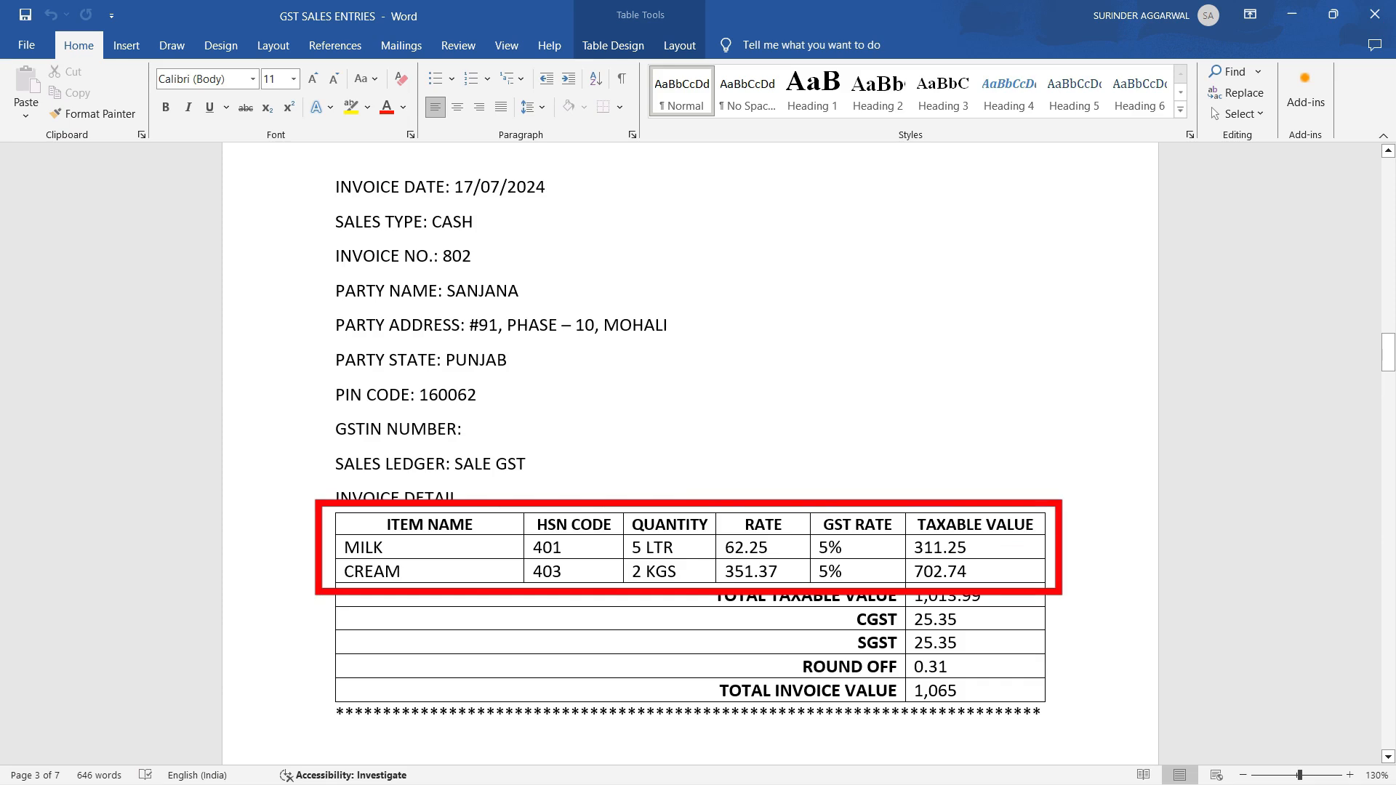
{"action": "key", "text": "alt+Tab"}
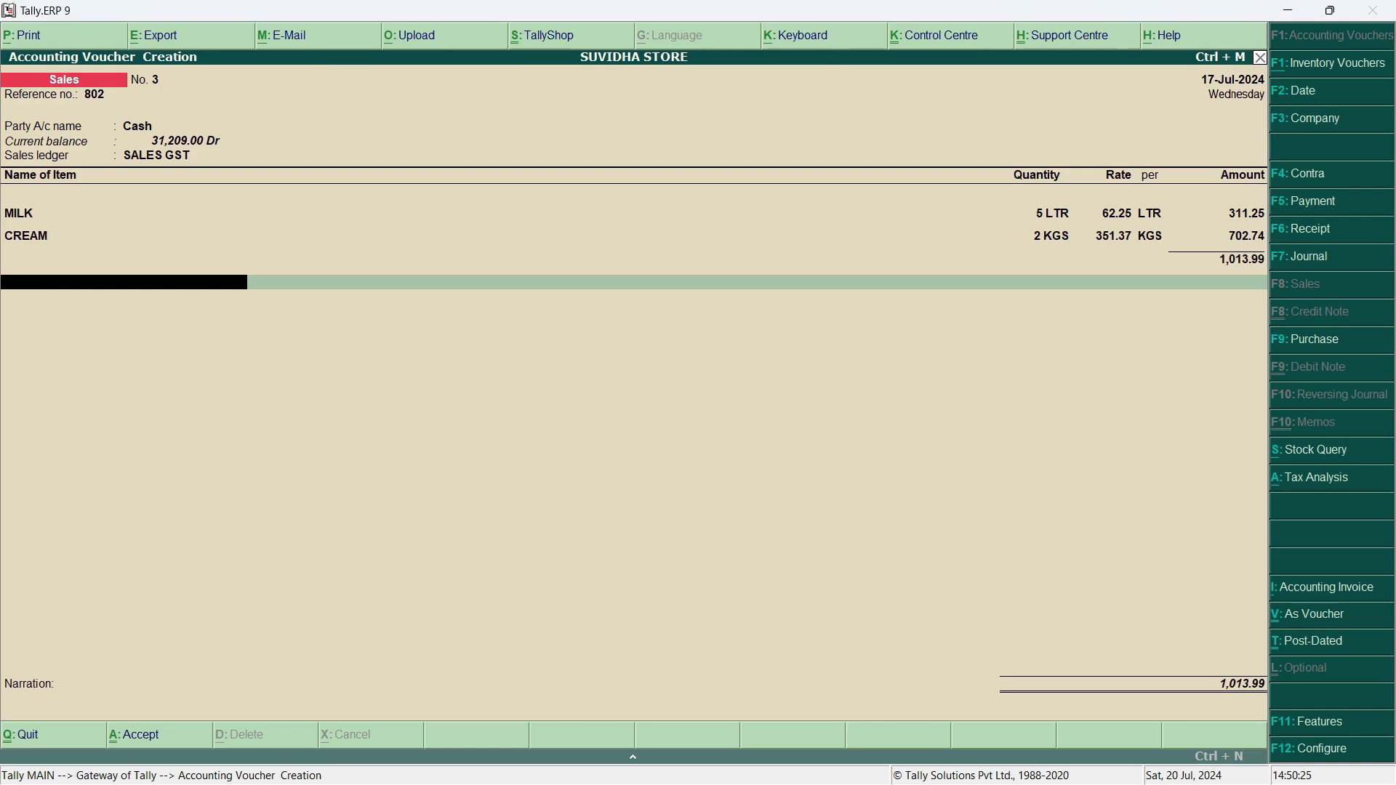
{"action": "type", "text": "C"}
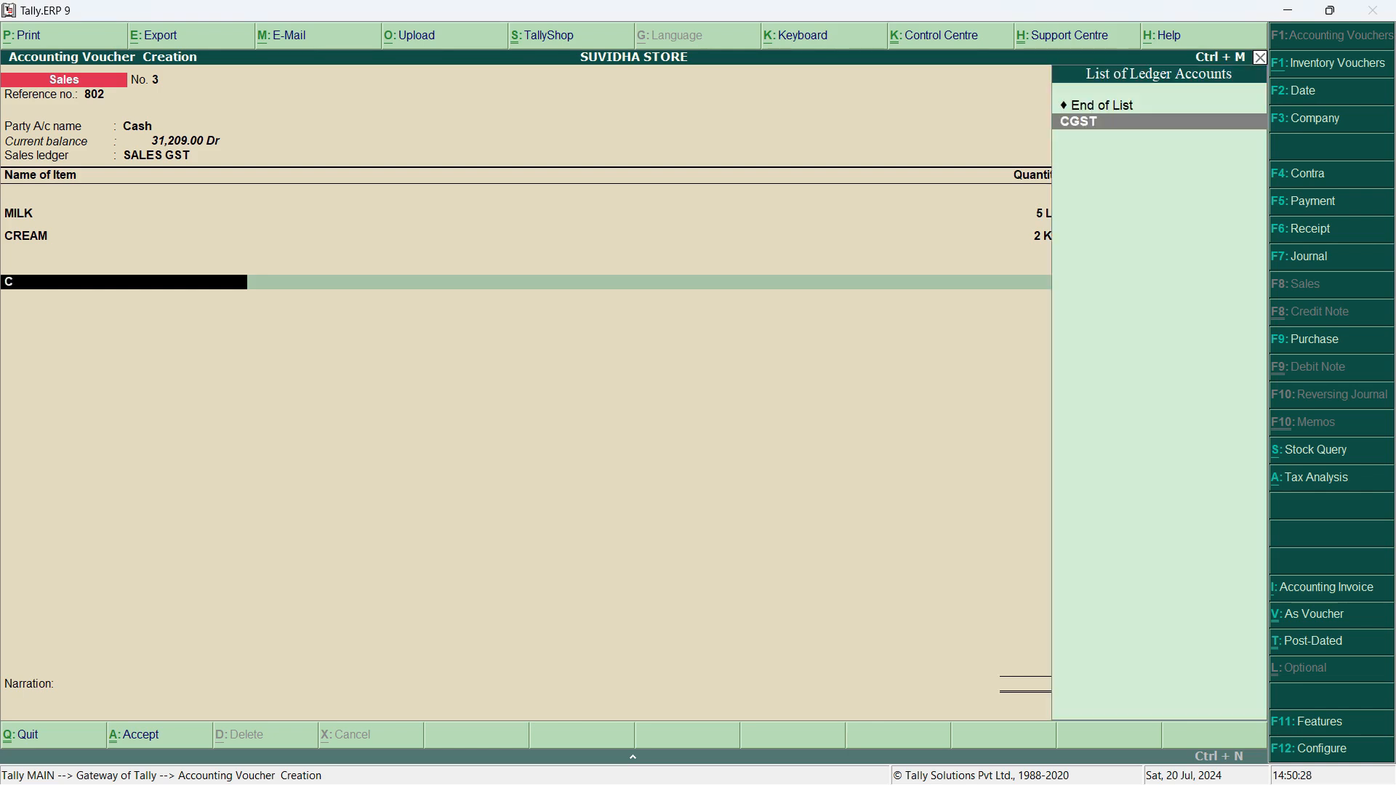
{"action": "key", "text": "Return"}
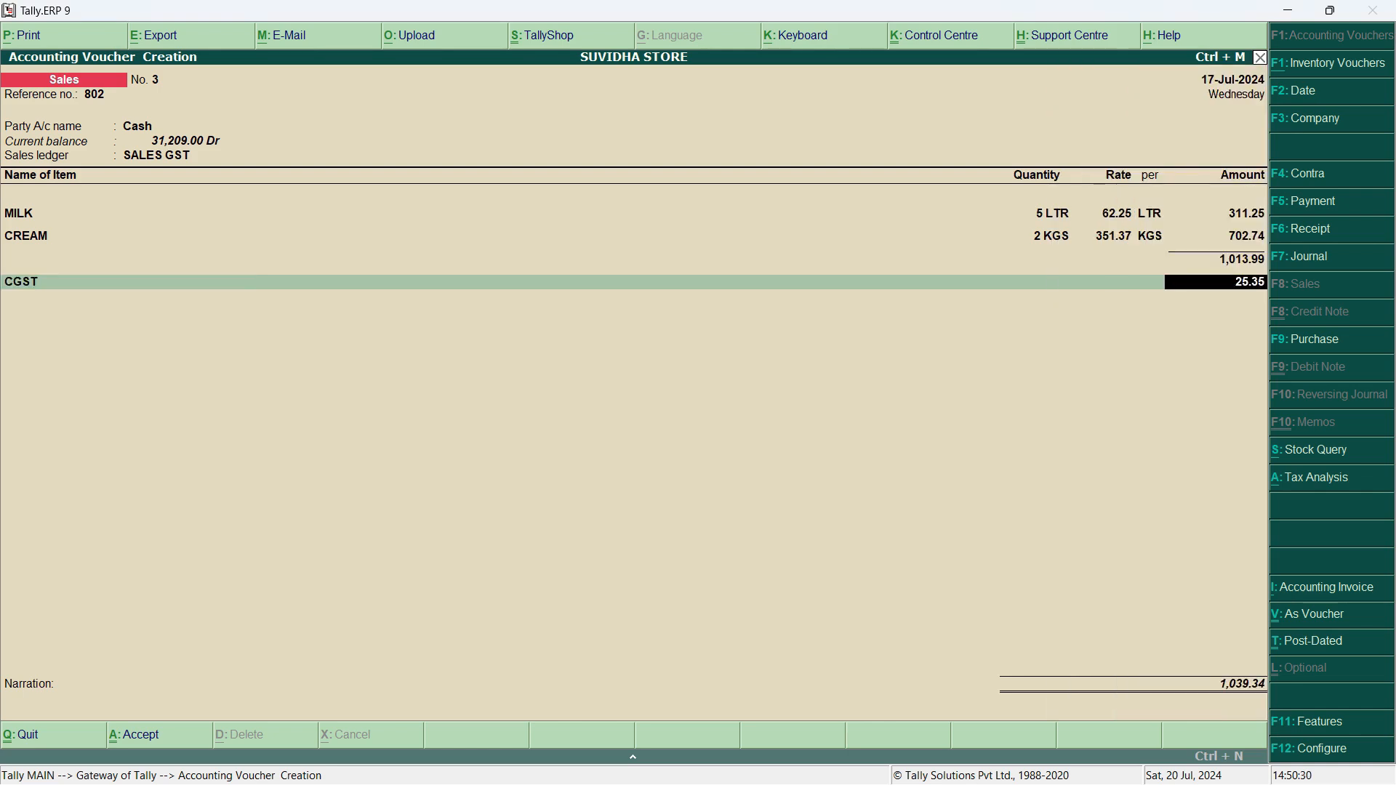
{"action": "key", "text": "Return"}
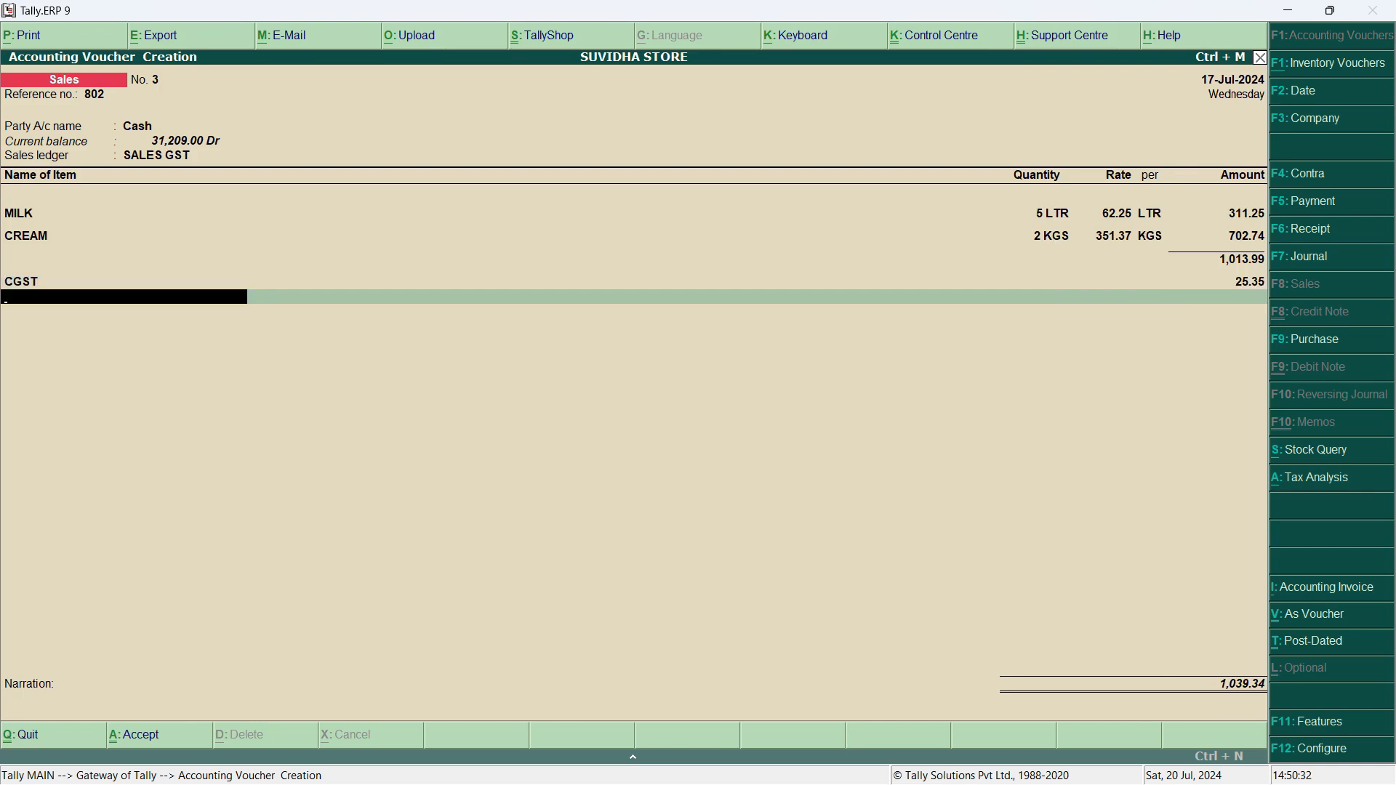
{"action": "type", "text": "S"}
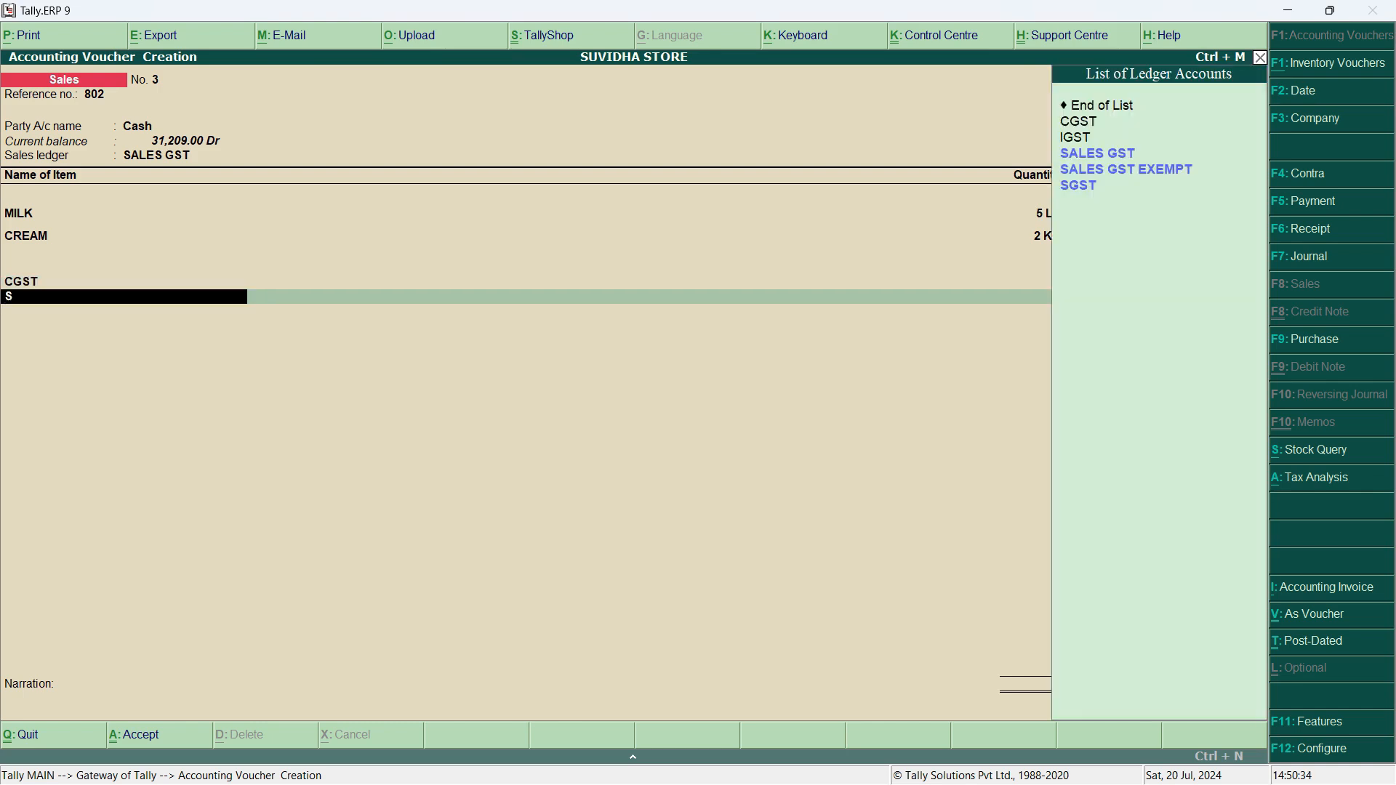
{"action": "type", "text": "G"}
{"action": "key", "text": "Return"}
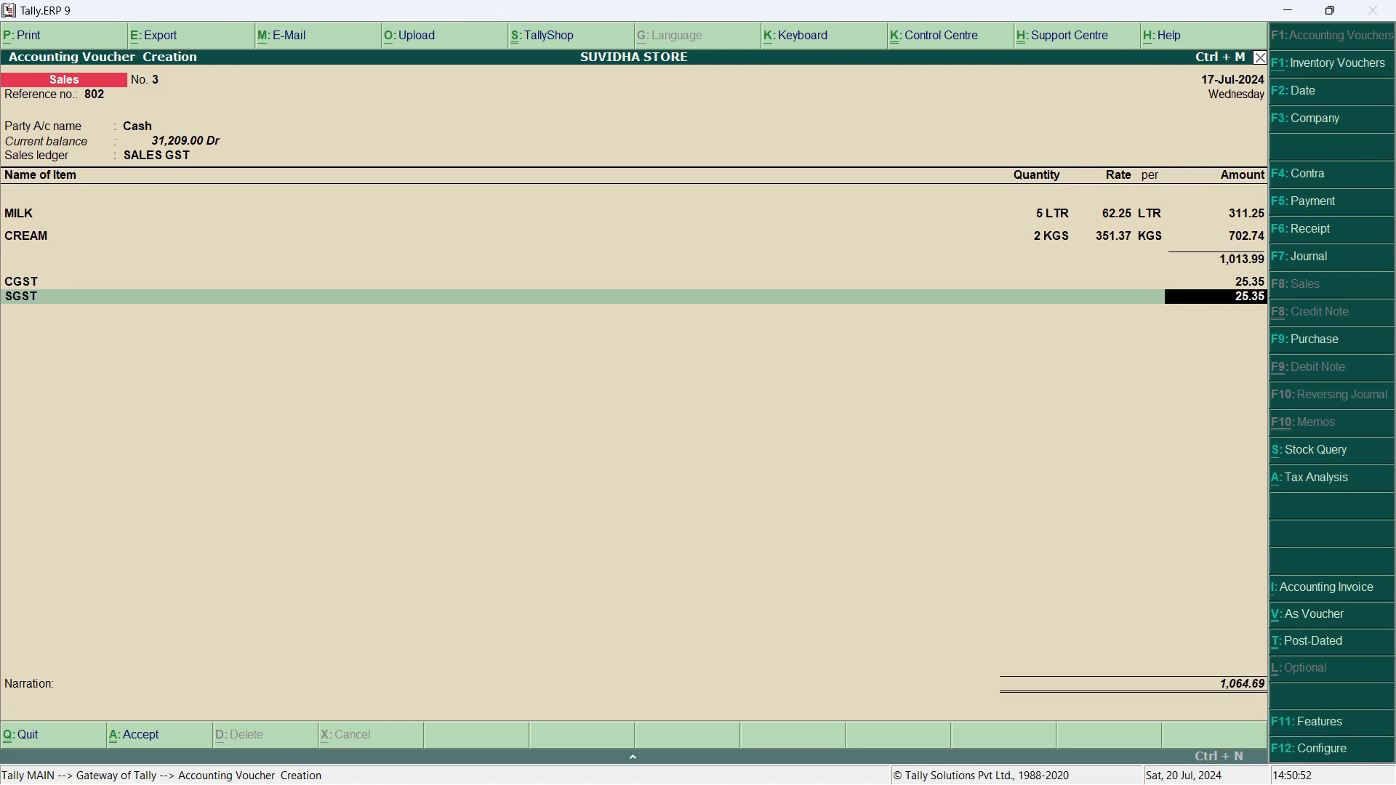
{"action": "key", "text": "Return"}
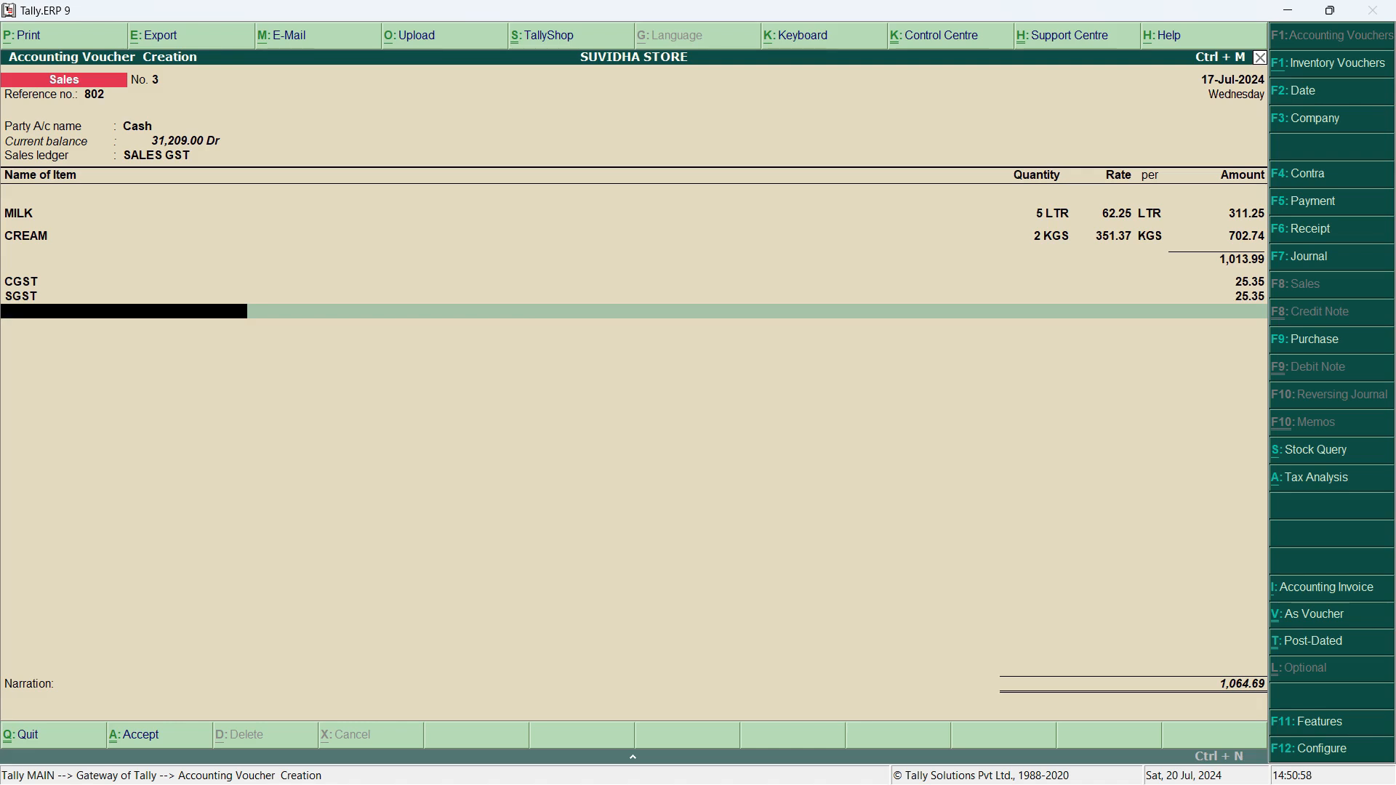
Add the ROUNDOFF ledger with its calculated amount and finish the invoice's ledger list.
{"action": "type", "text": "R"}
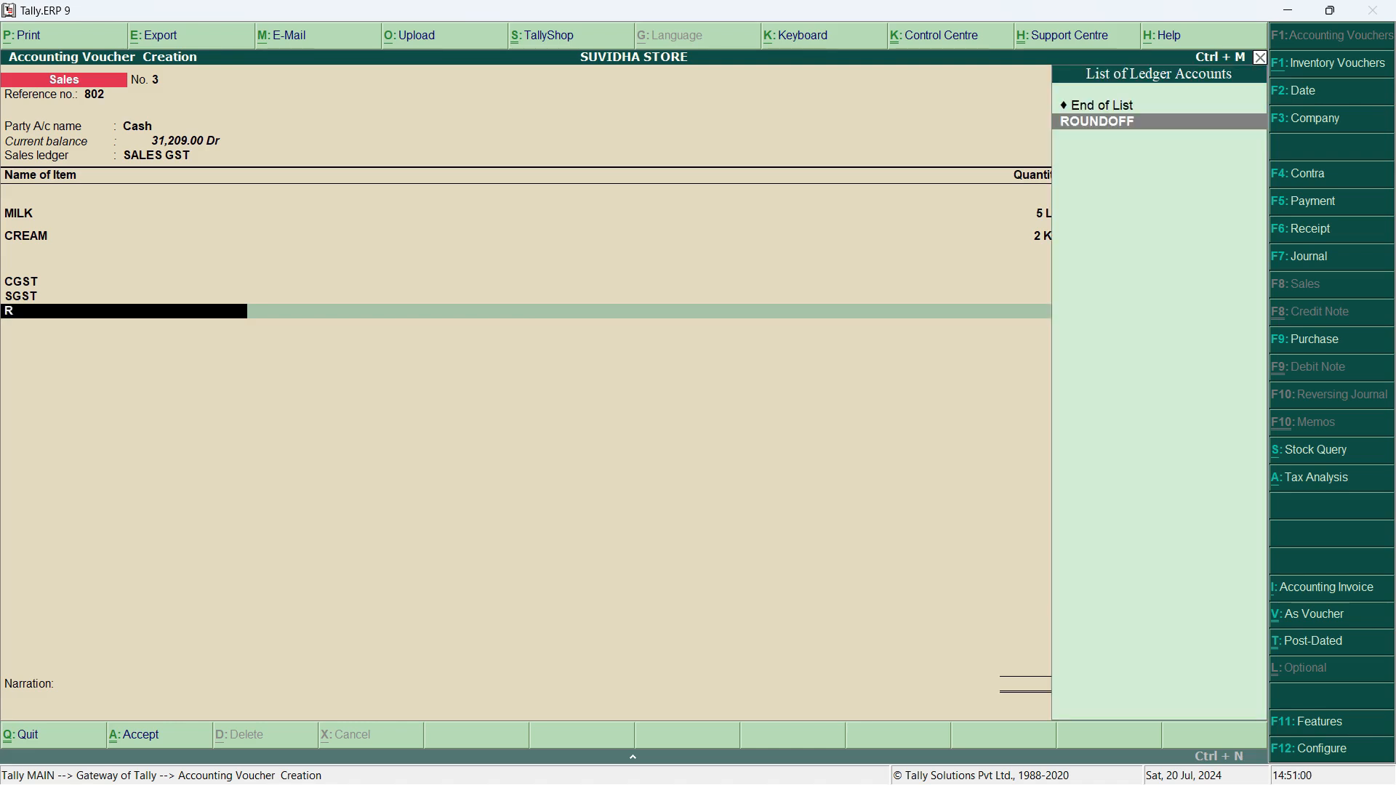
{"action": "key", "text": "Return"}
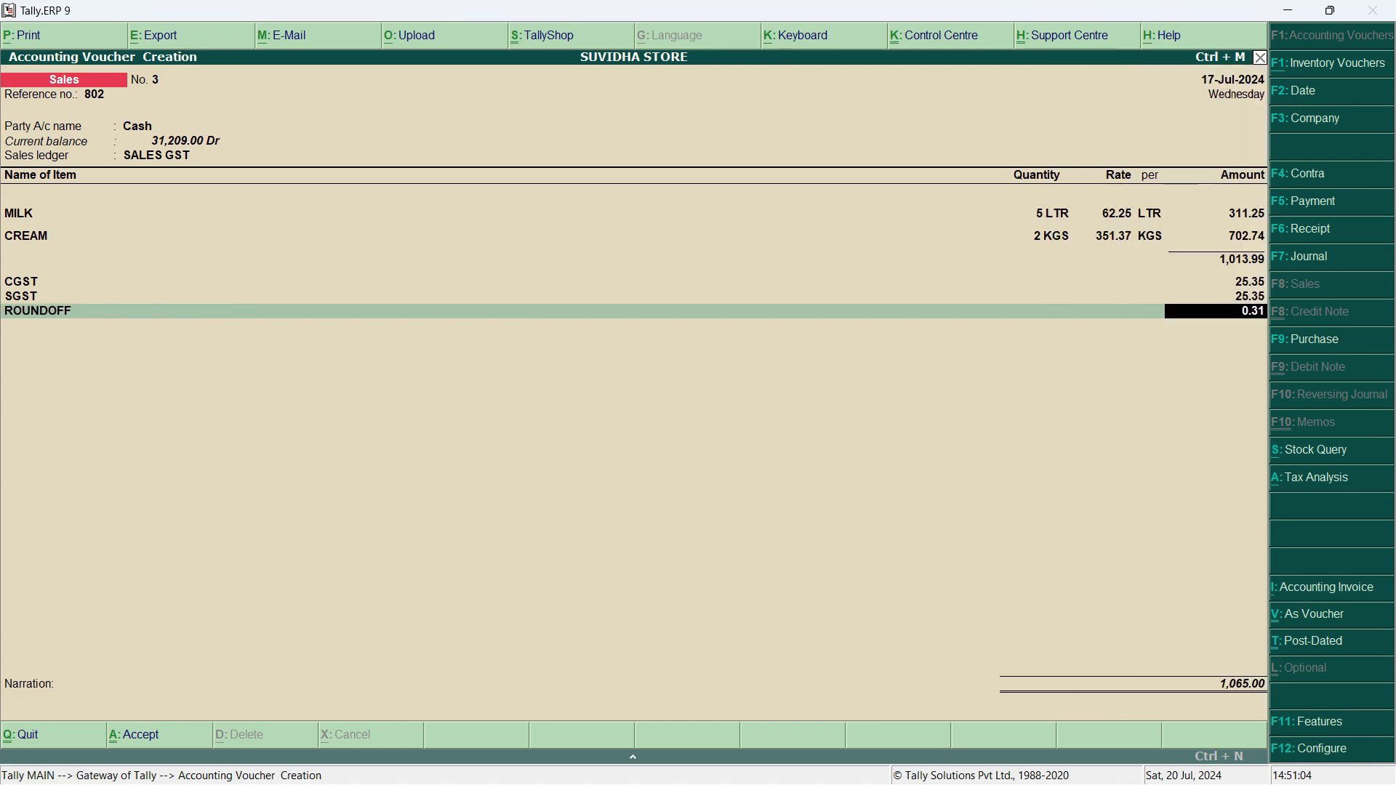
{"action": "key", "text": "Return"}
{"action": "key", "text": "Return"}
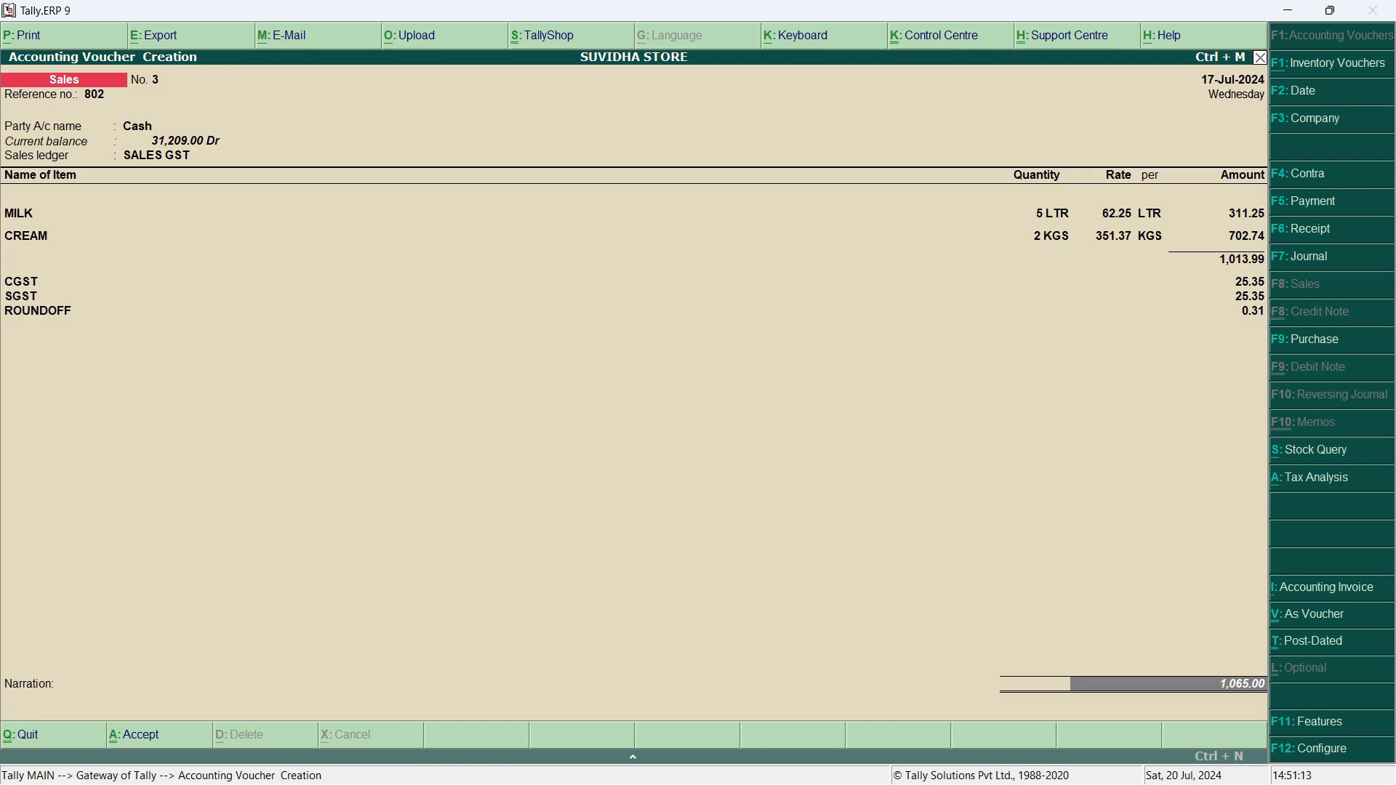
Check the total invoice value in the Word document, and save invoice 802 in Tally with an empty narration.
{"action": "key", "text": "alt+Tab"}
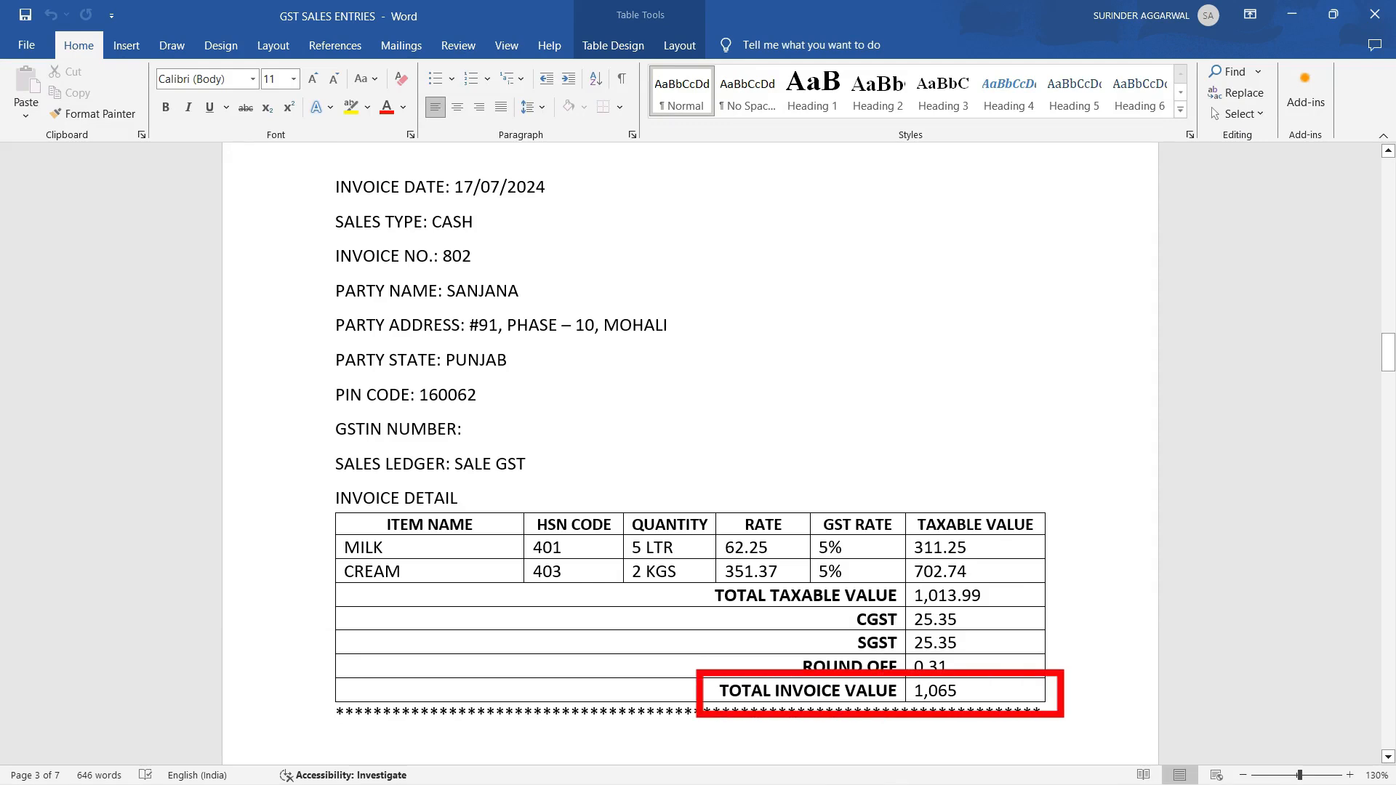
{"action": "key", "text": "alt+Tab"}
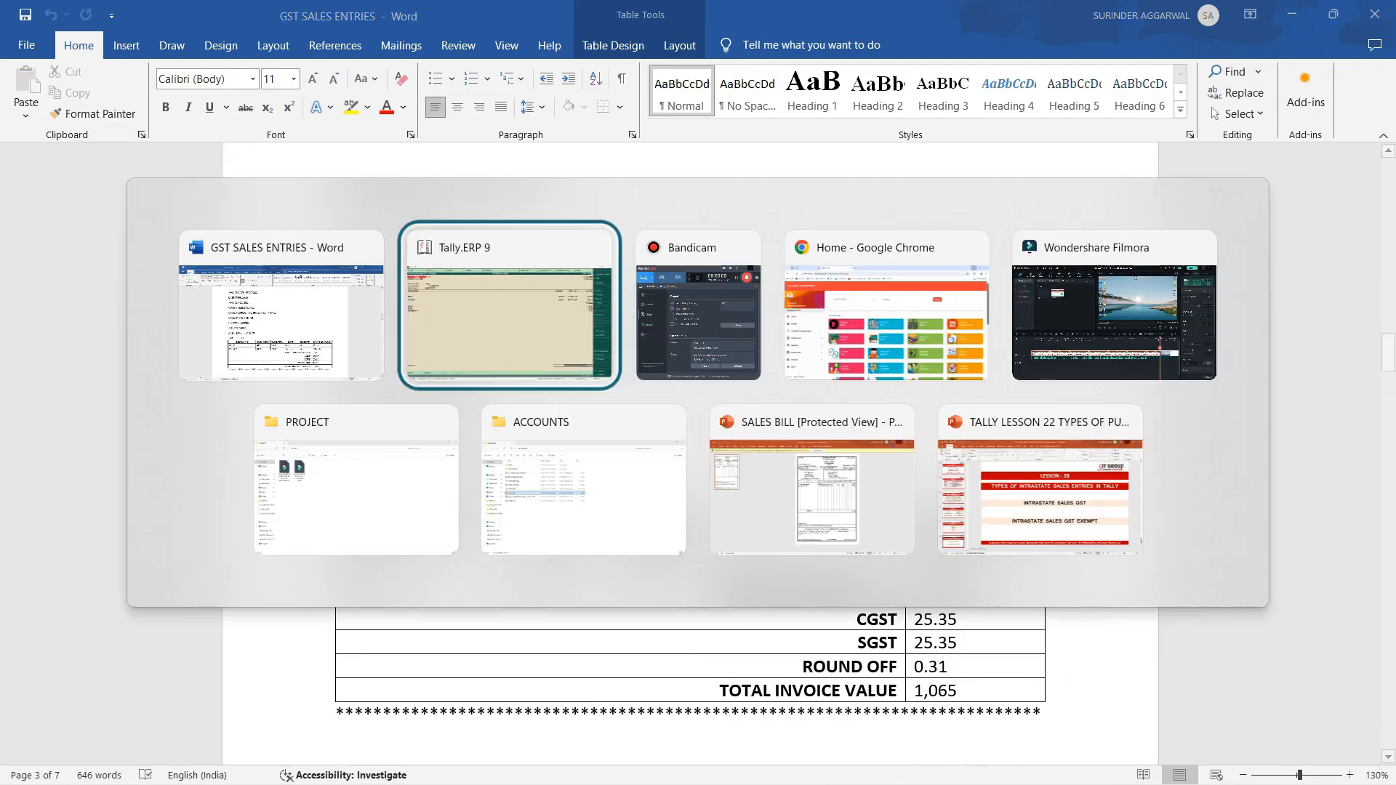
{"action": "key", "text": "Return"}
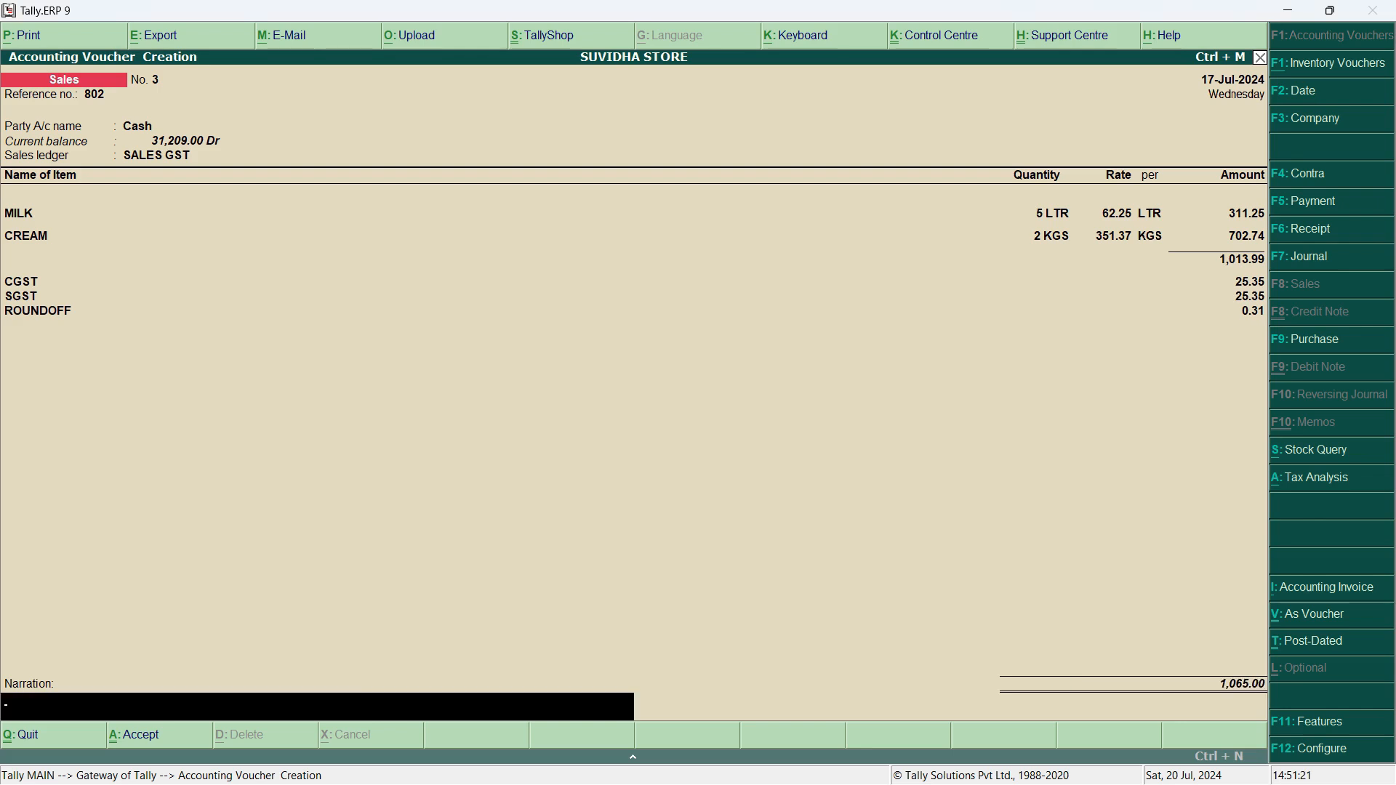
{"action": "key", "text": "Return"}
{"action": "key", "text": "y"}
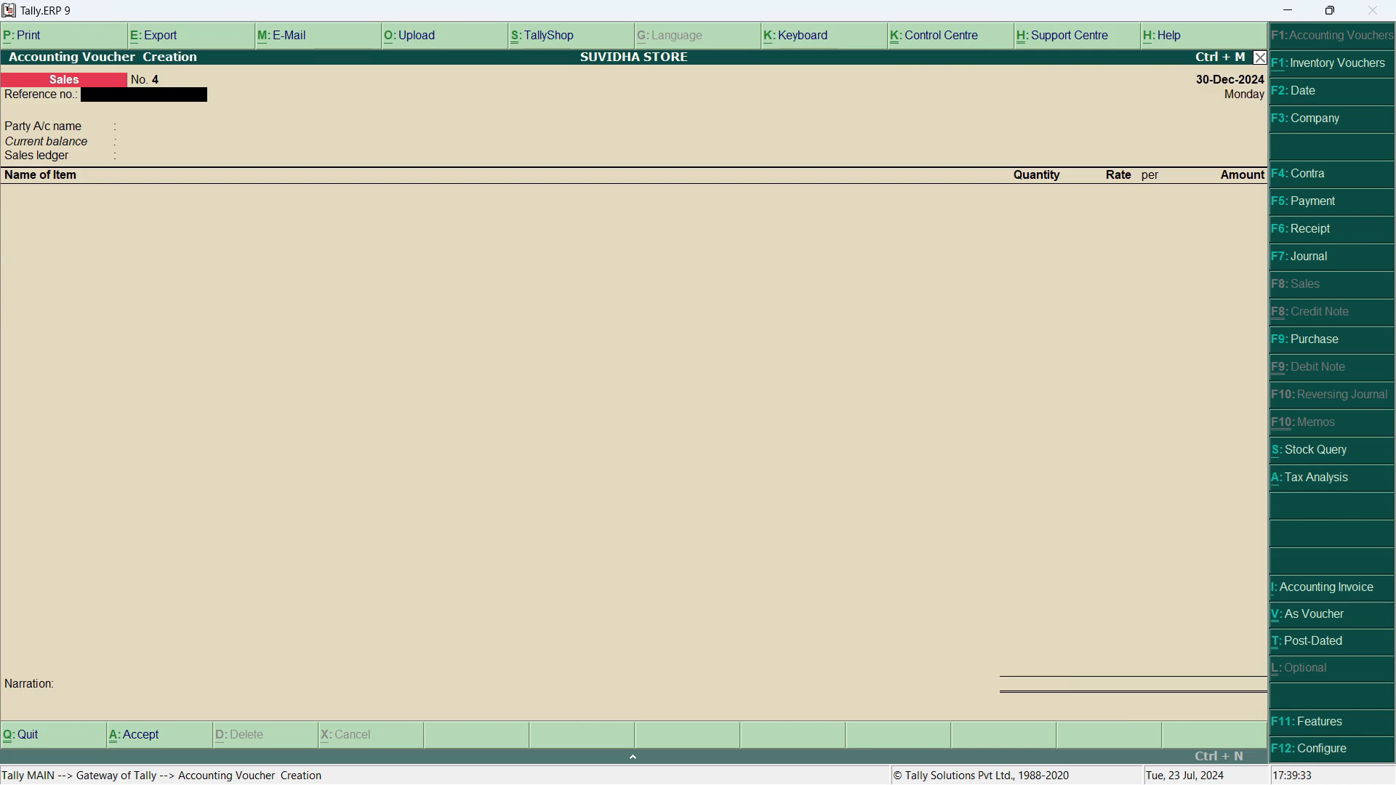
Check the invoice 803 details in the Word document, and set the new Tally voucher's date to 23-10-2024 and reference number to 803.
{"action": "key", "text": "alt+Tab"}
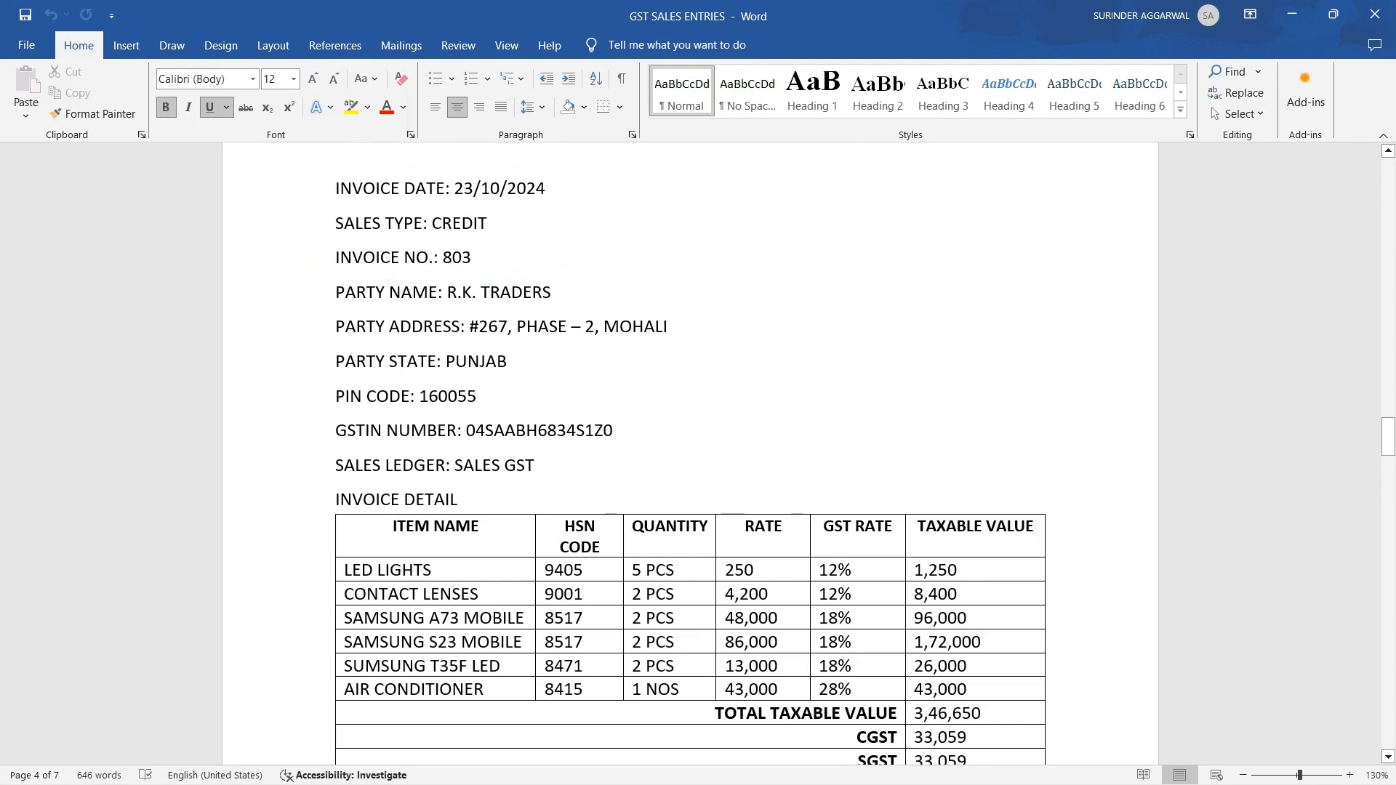
{"action": "key", "text": "alt+Tab"}
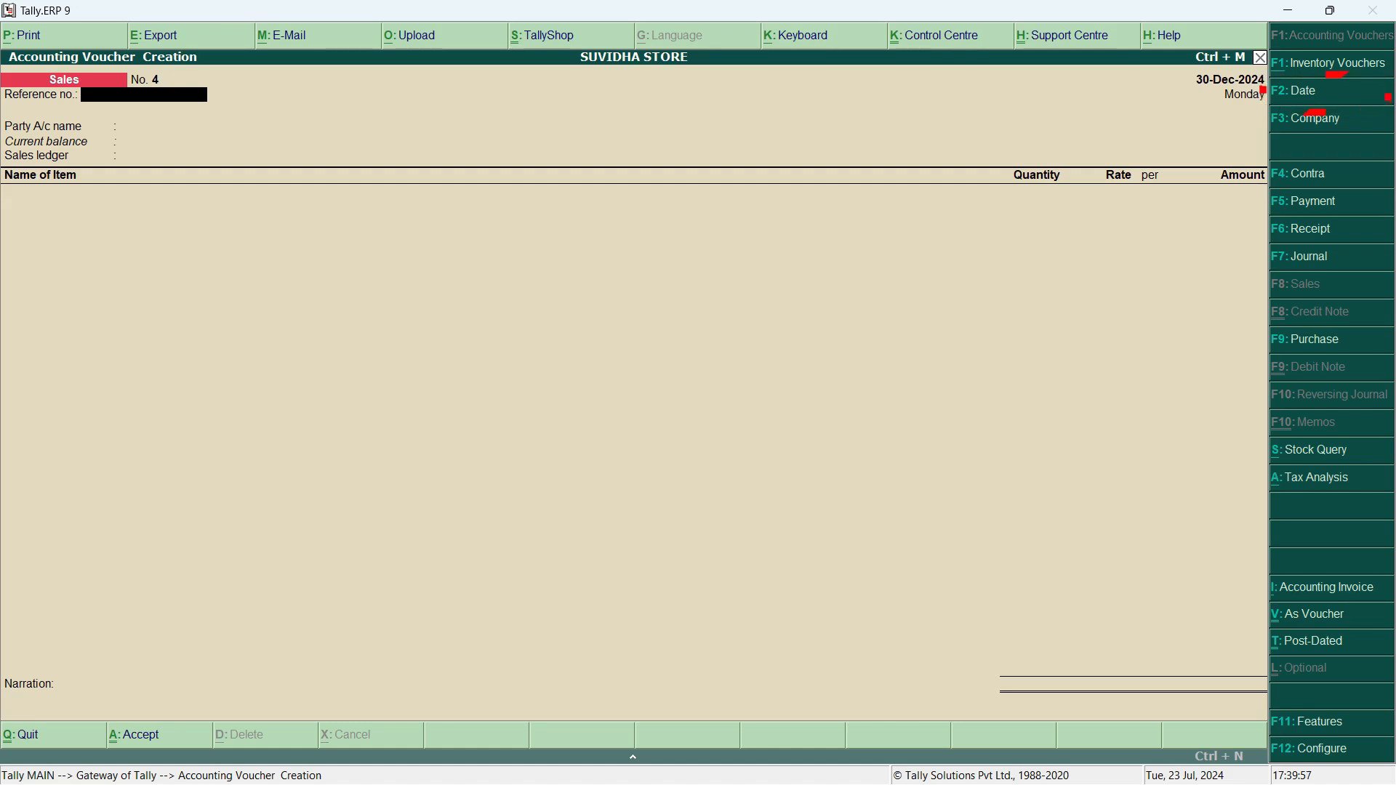
{"action": "key", "text": "F2"}
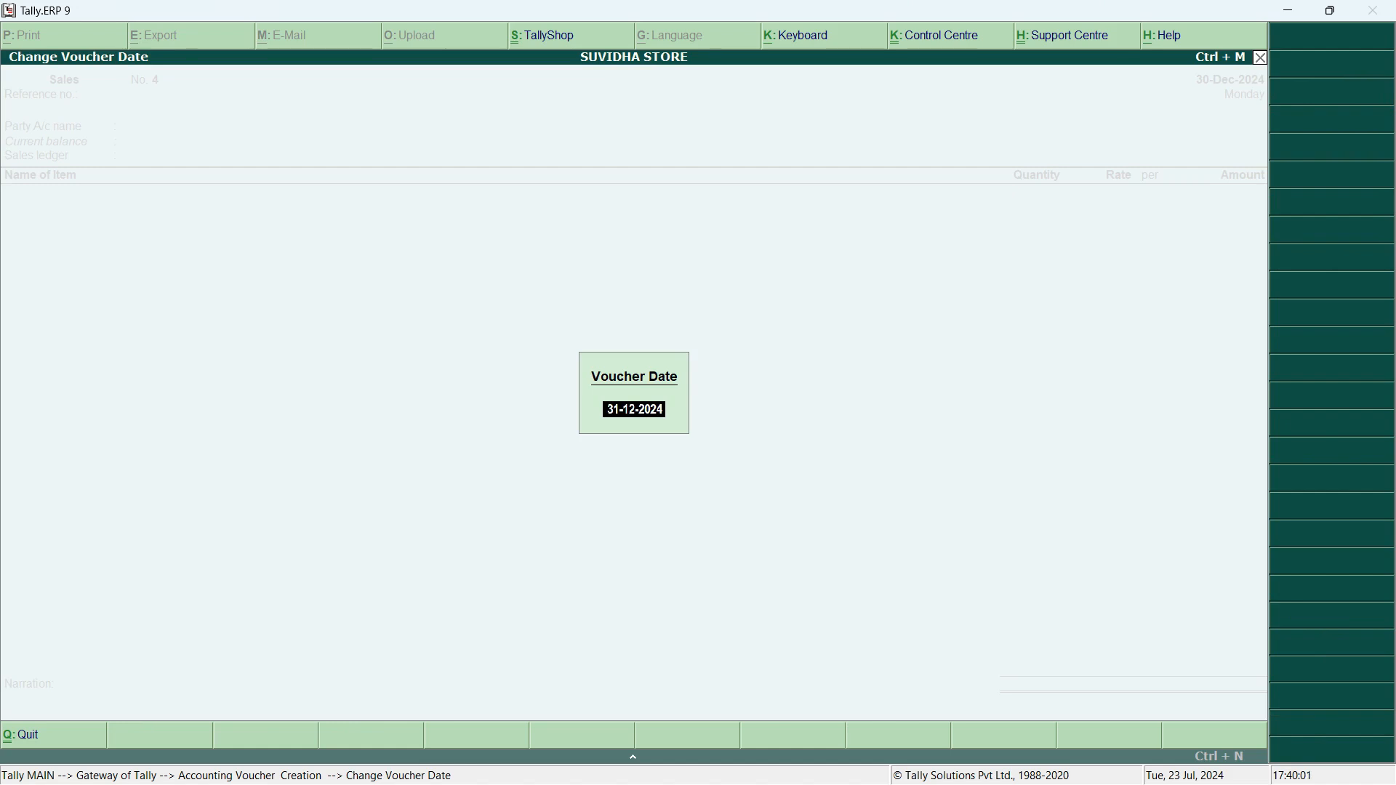
{"action": "type", "text": "23/10"}
{"action": "key", "text": "Return"}
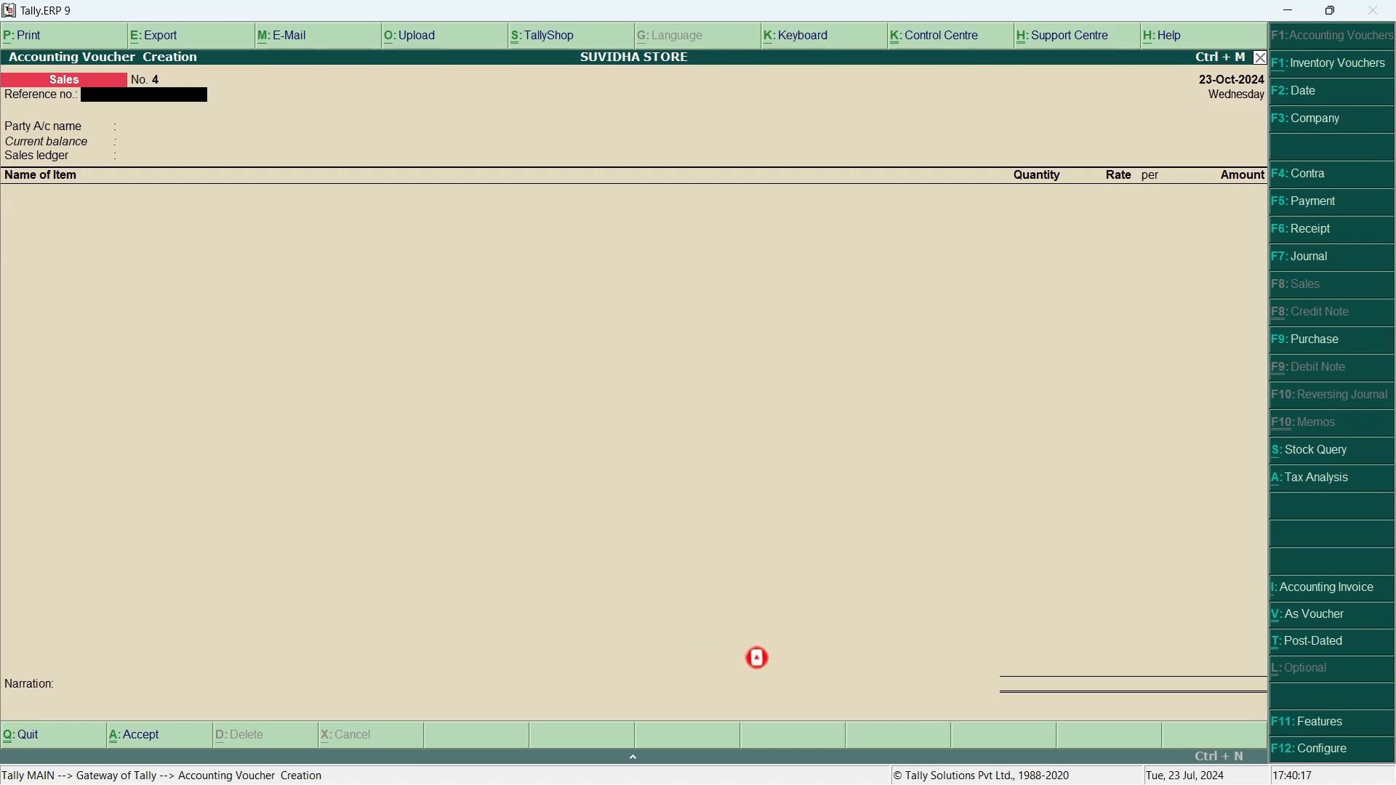
{"action": "type", "text": "803"}
{"action": "key", "text": "Return"}
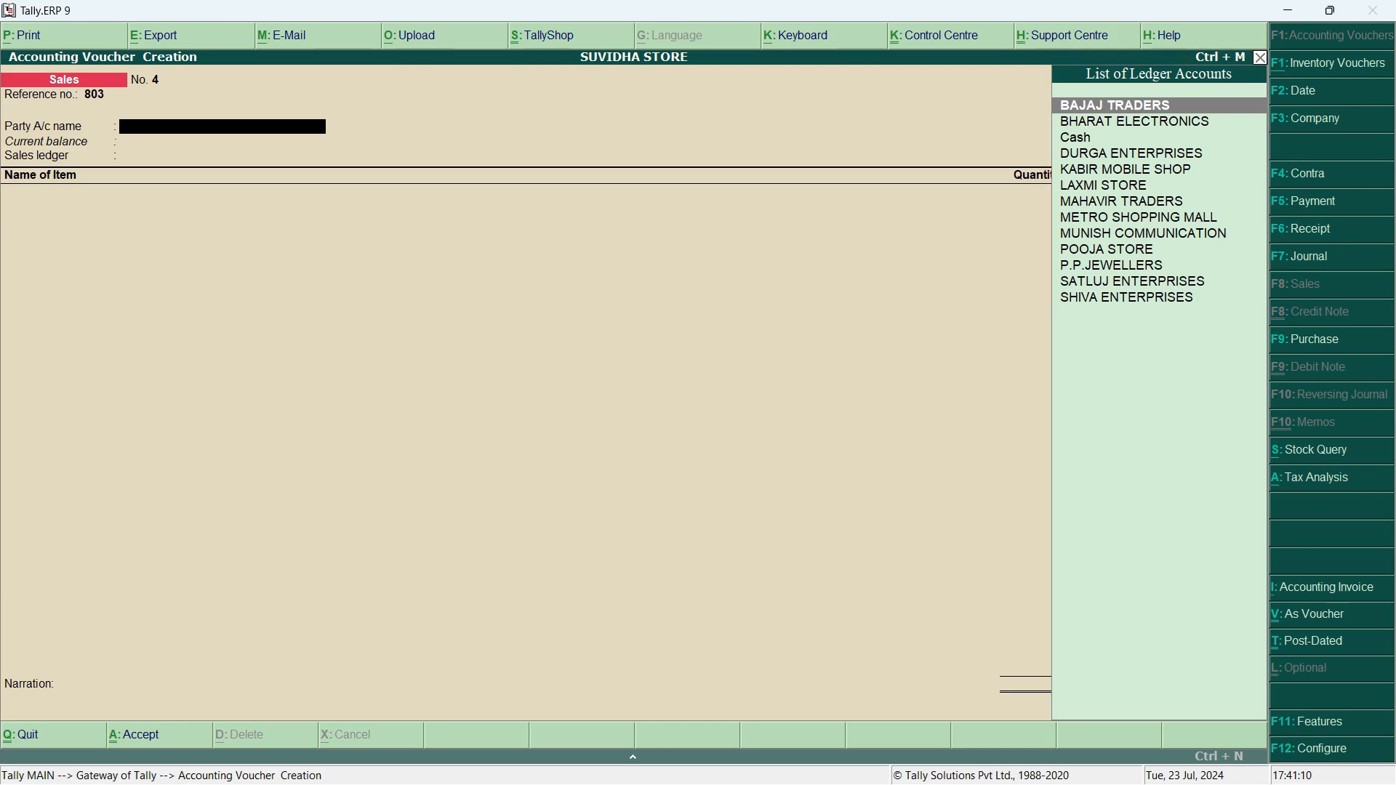
Try to select R.K. TRADERS from the existing ledgers as the party account.
{"action": "type", "text": "R"}
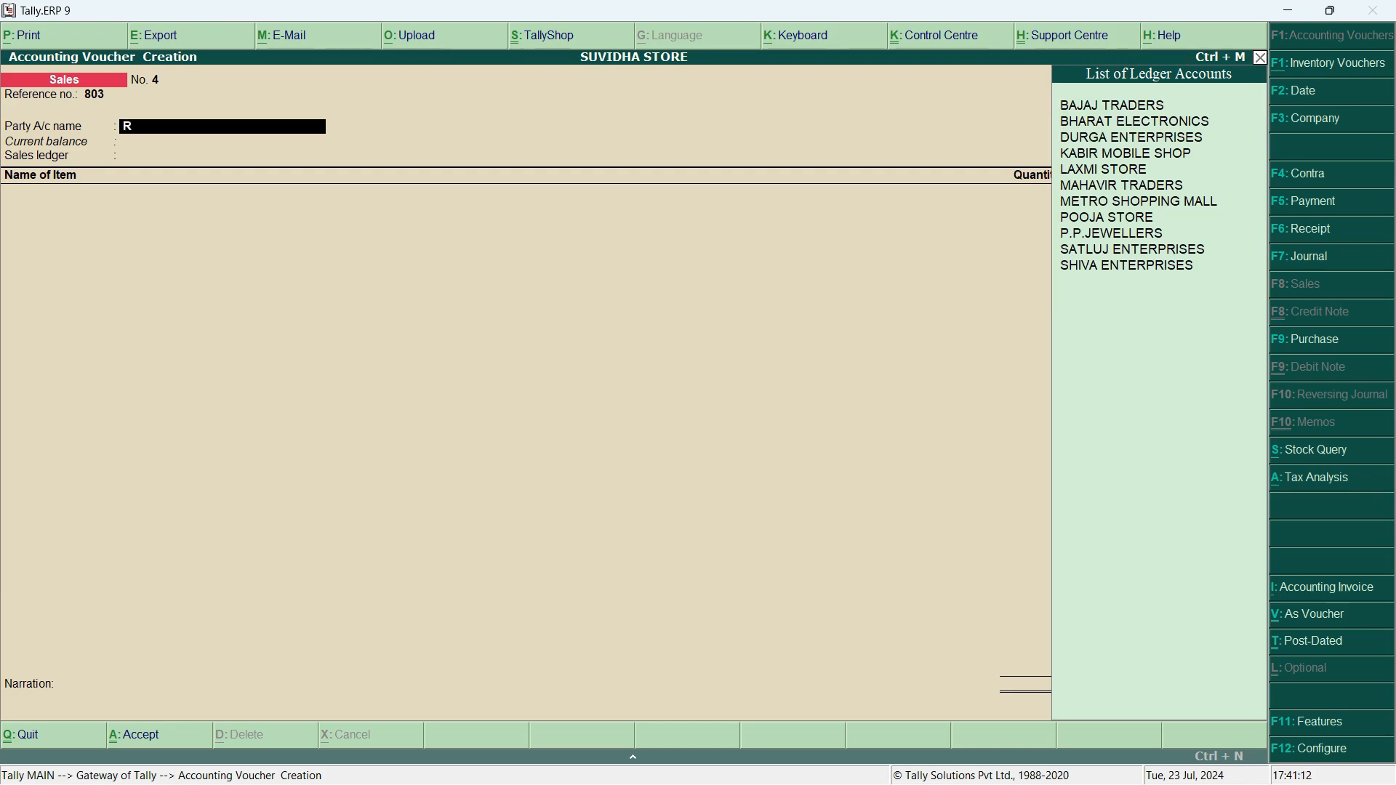
{"action": "key", "text": "Return"}
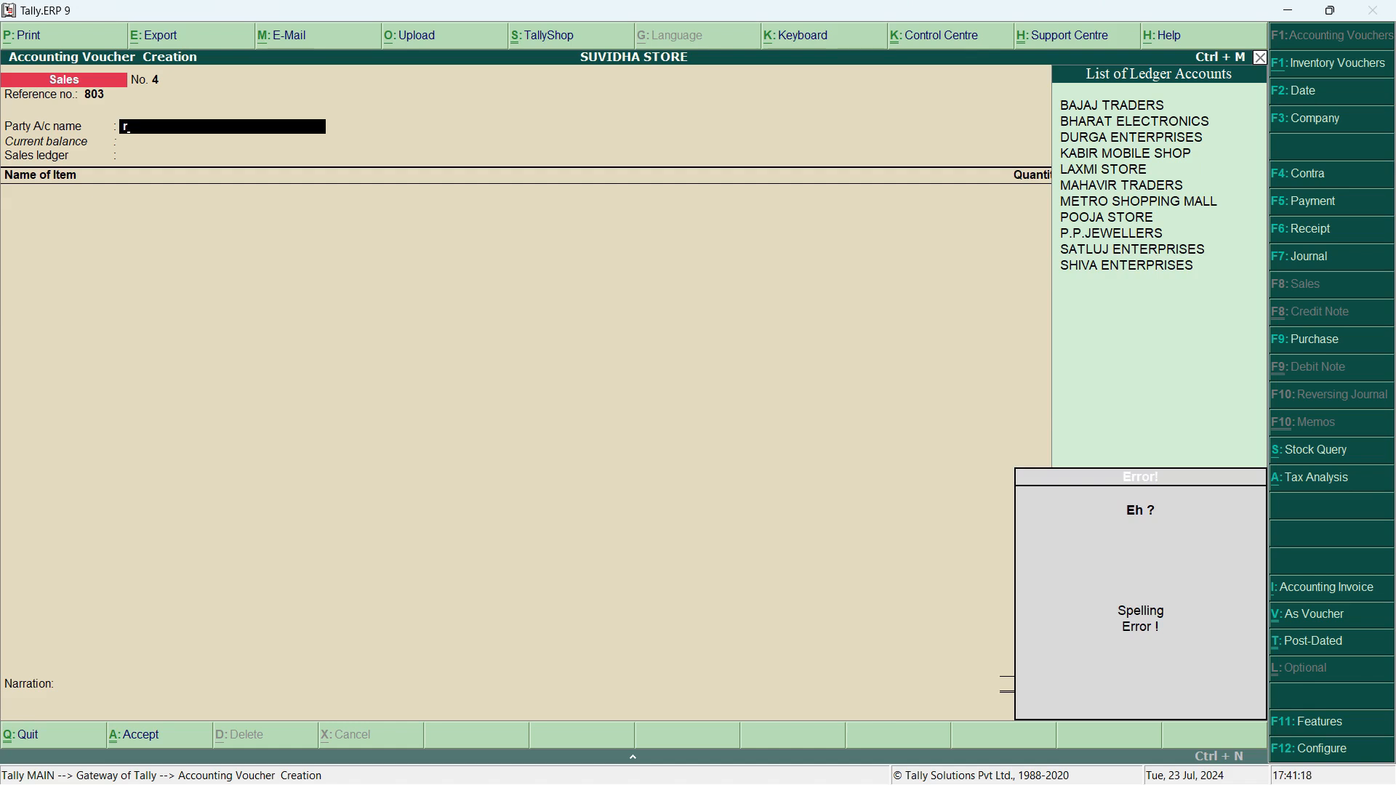
{"action": "key", "text": "BackSpace"}
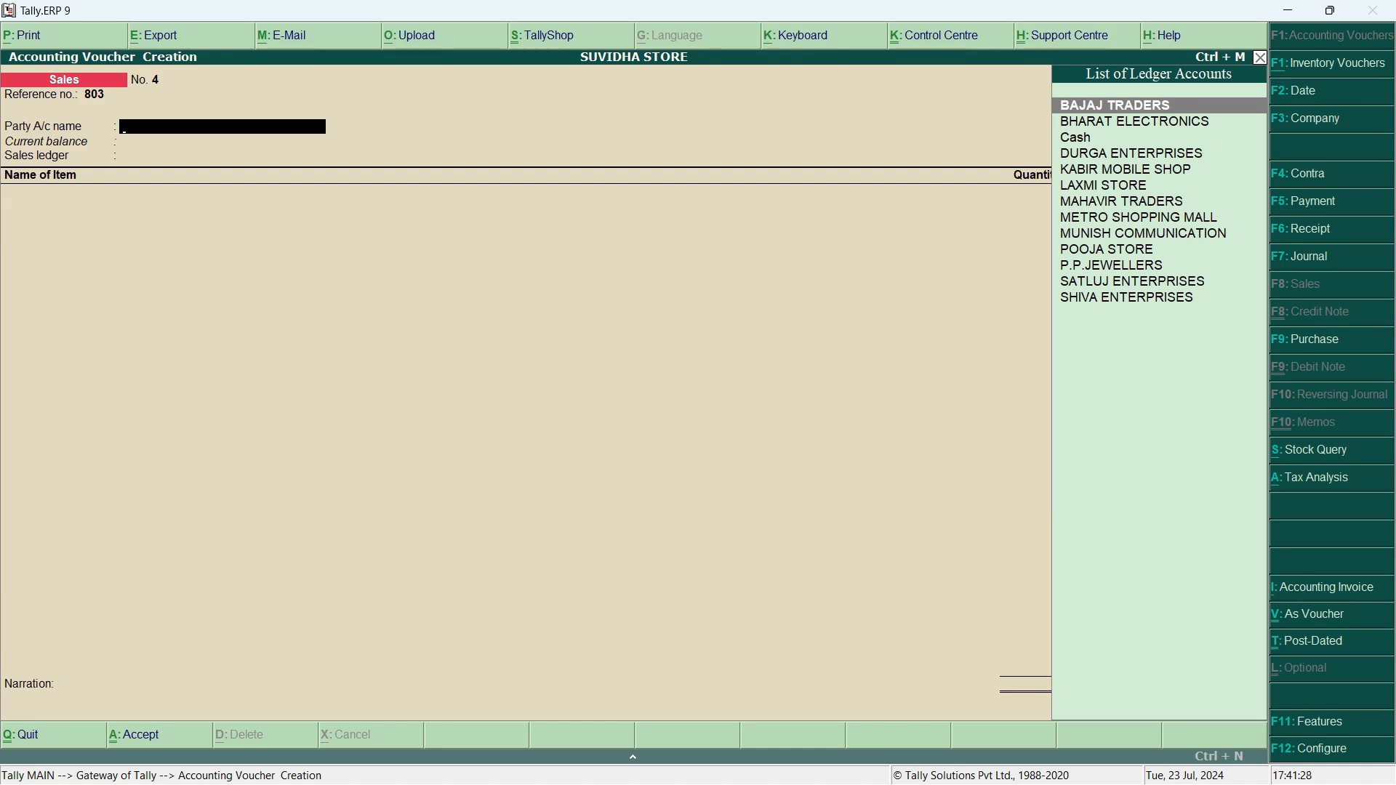
Start a new party ledger named R.K.TRADERS without an alias and place it under Sundry Debtors.
{"action": "key", "text": "alt+c"}
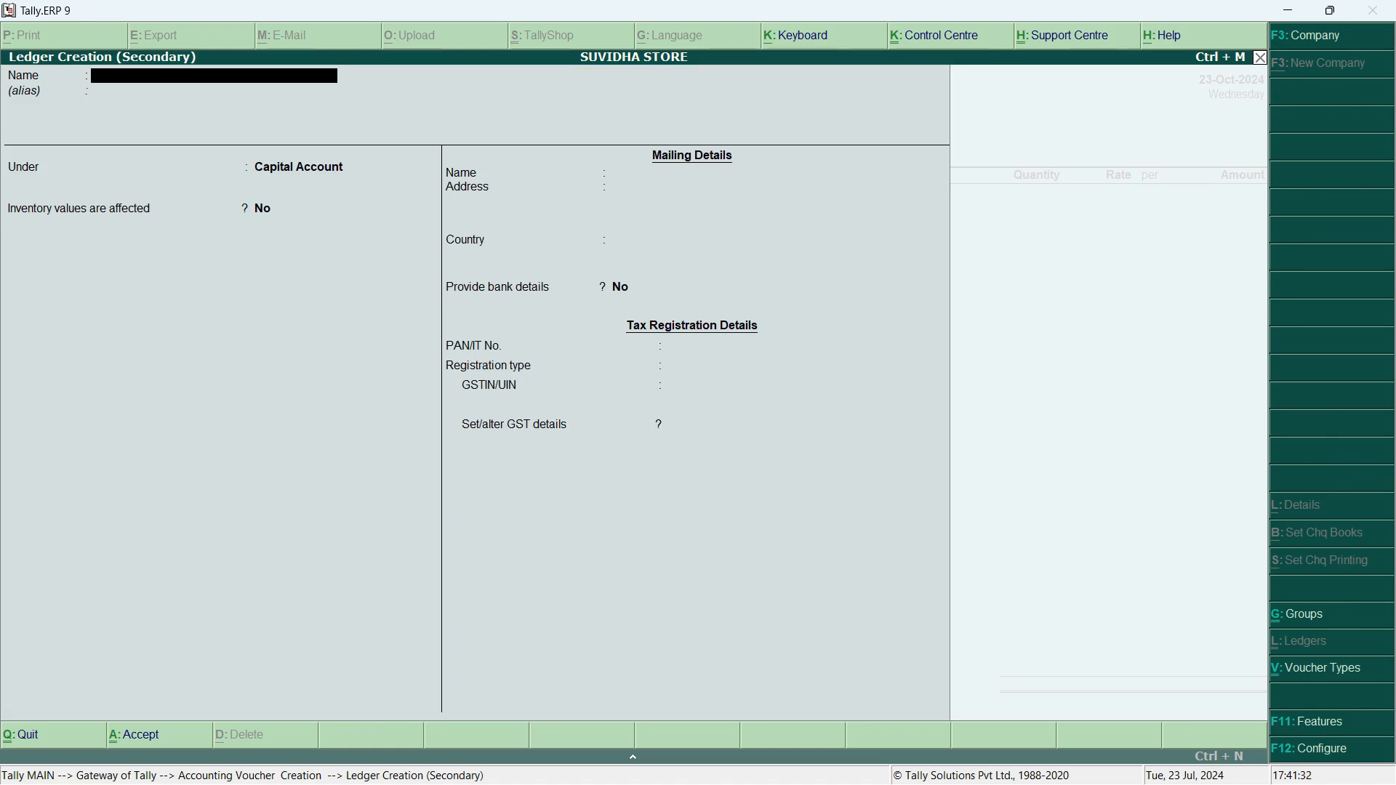
{"action": "type", "text": "R.K.TRADERS"}
{"action": "key", "text": "Return"}
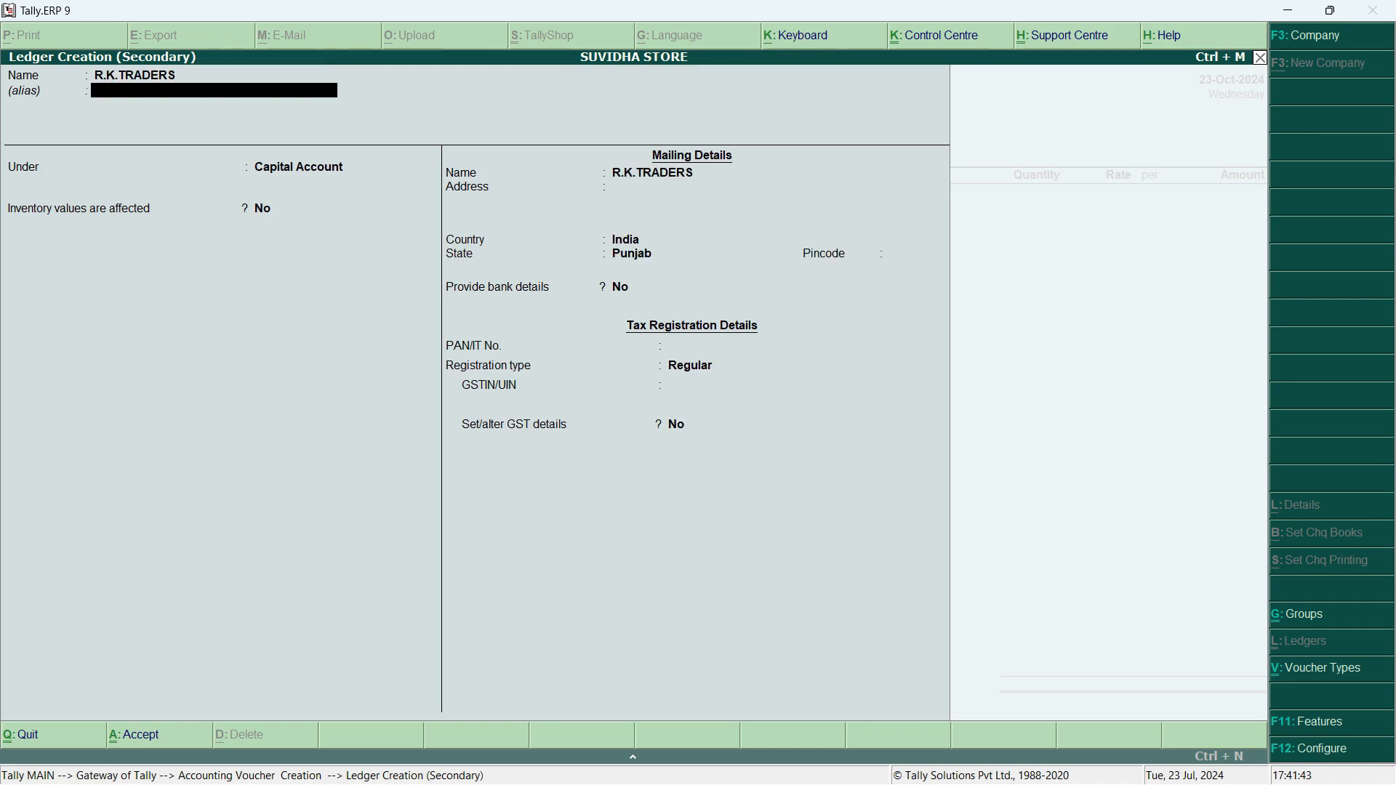
{"action": "key", "text": "Return"}
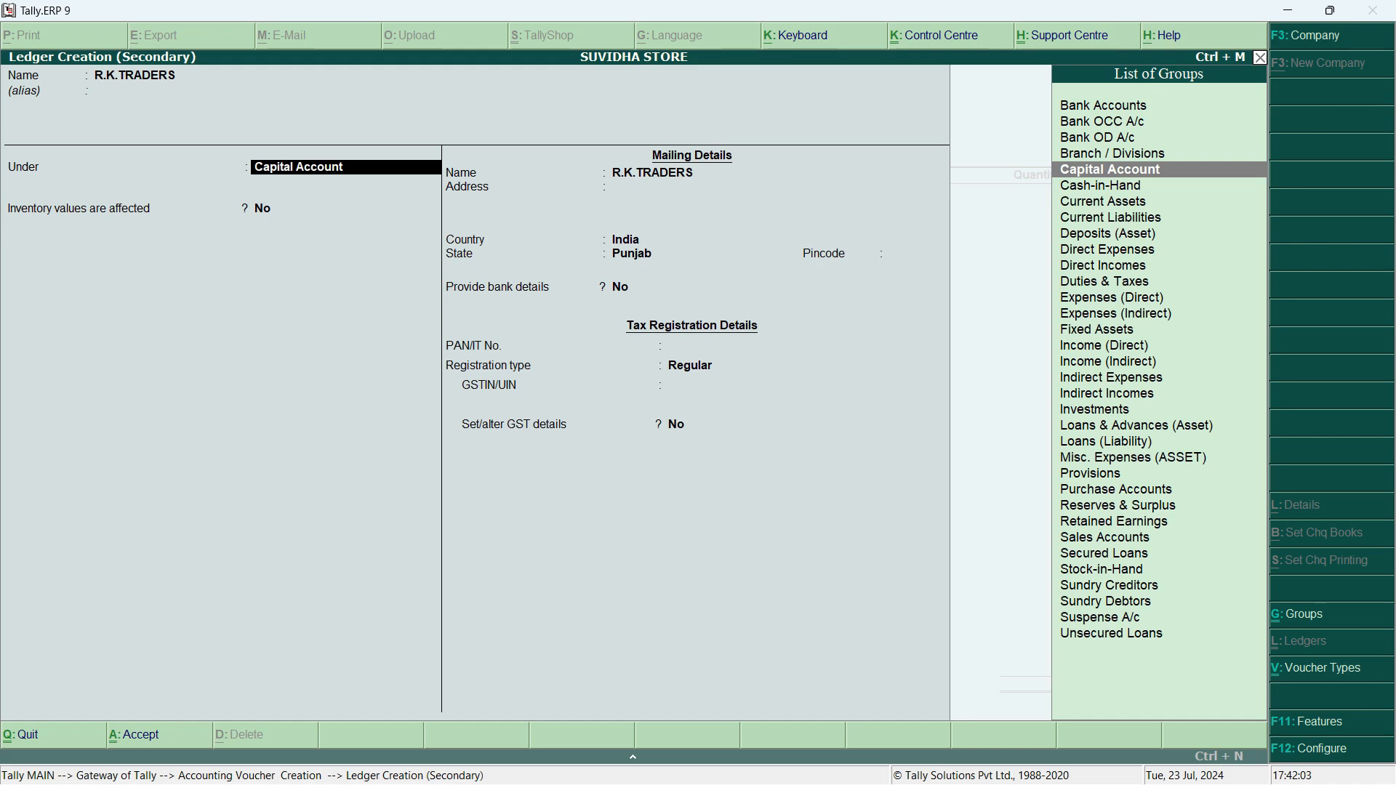
{"action": "type", "text": "S"}
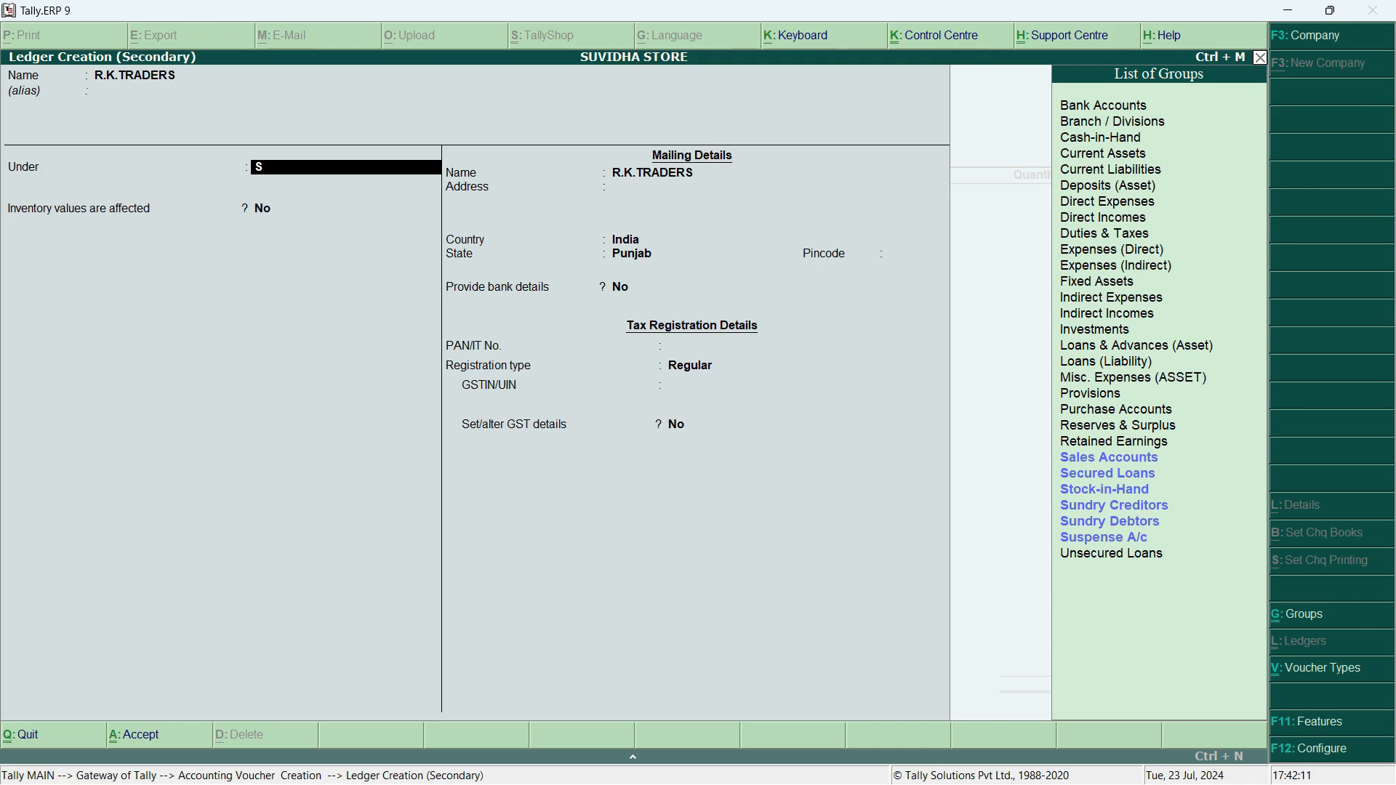
{"action": "key", "text": "Up"}
{"action": "key", "text": "Up"}
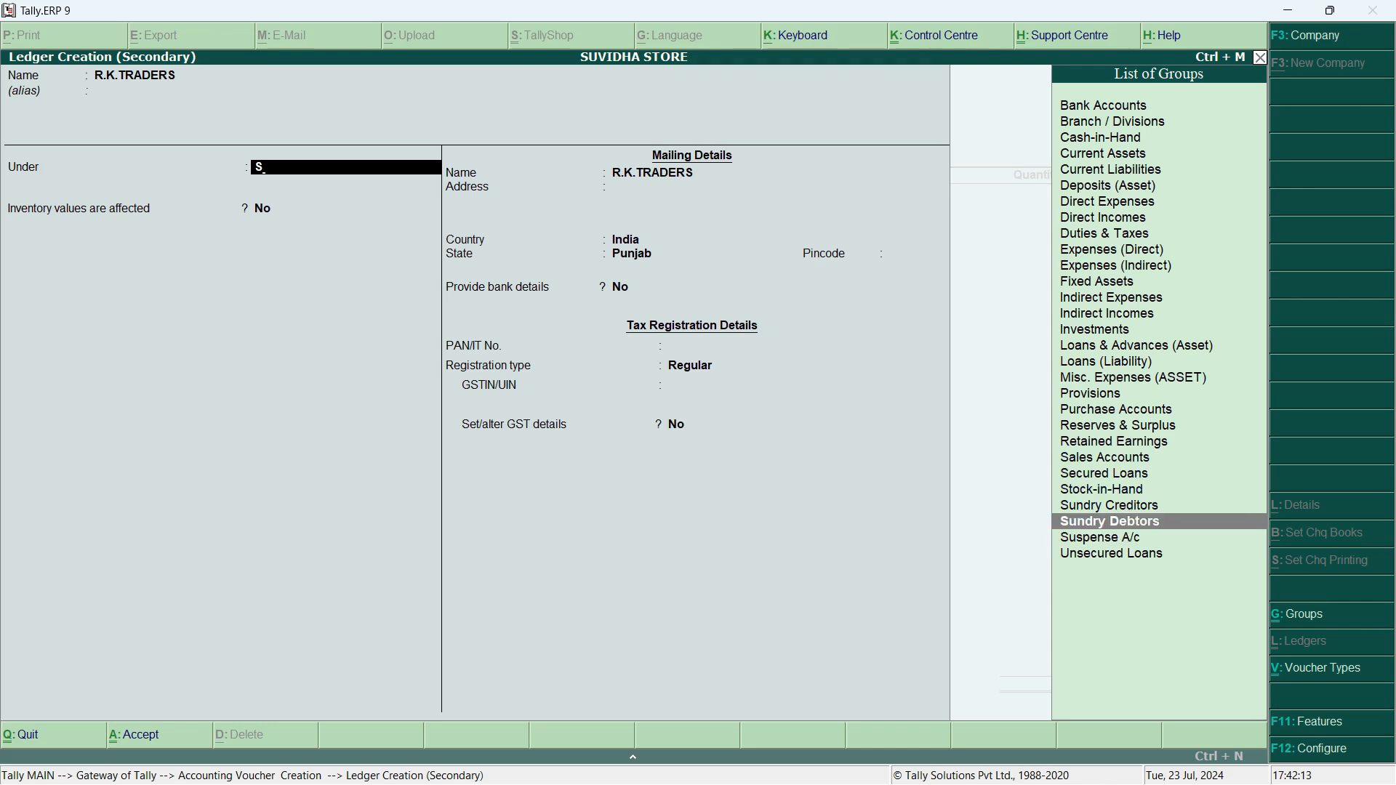
{"action": "key", "text": "Return"}
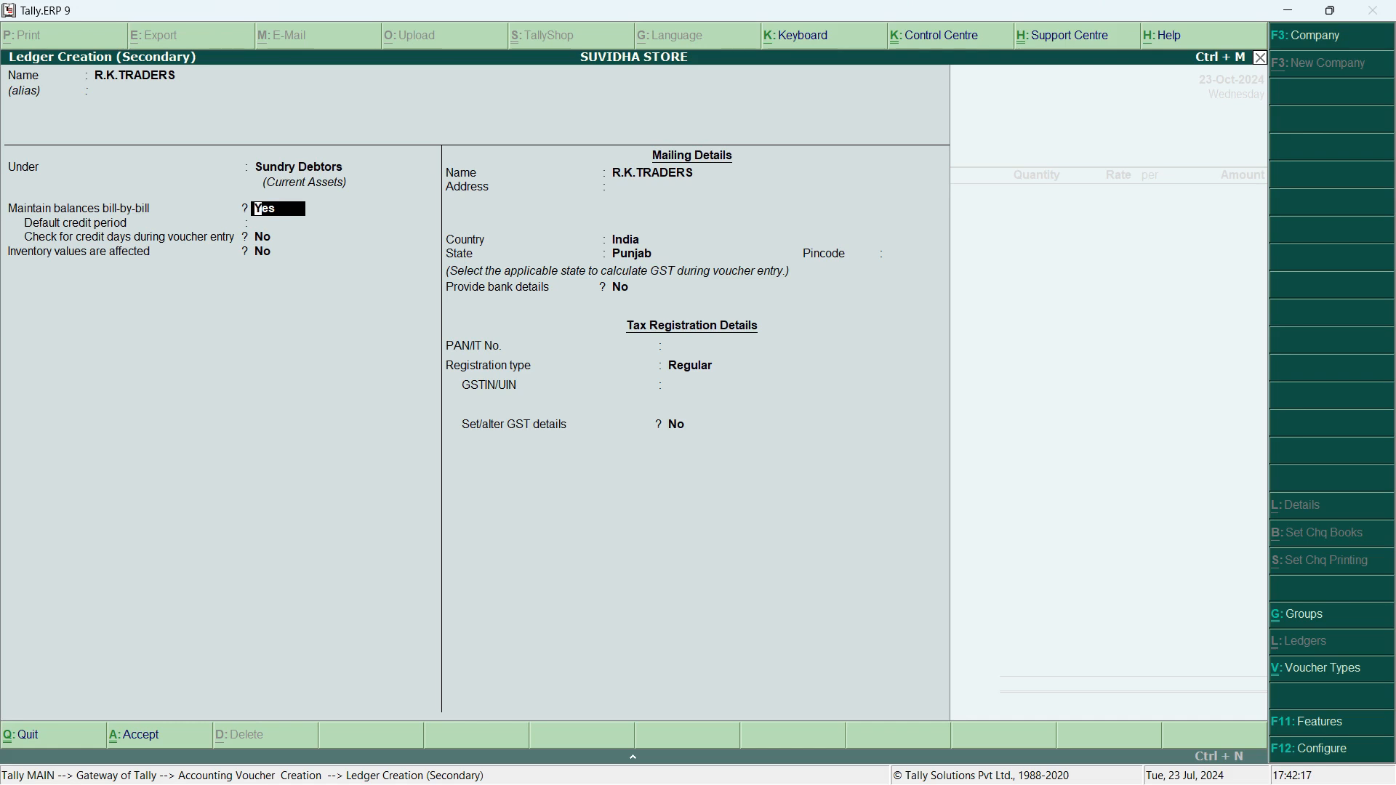
Keep bill-by-bill balances on for the ledger, with an empty default credit period and no credit-days check.
{"action": "key", "text": "Return"}
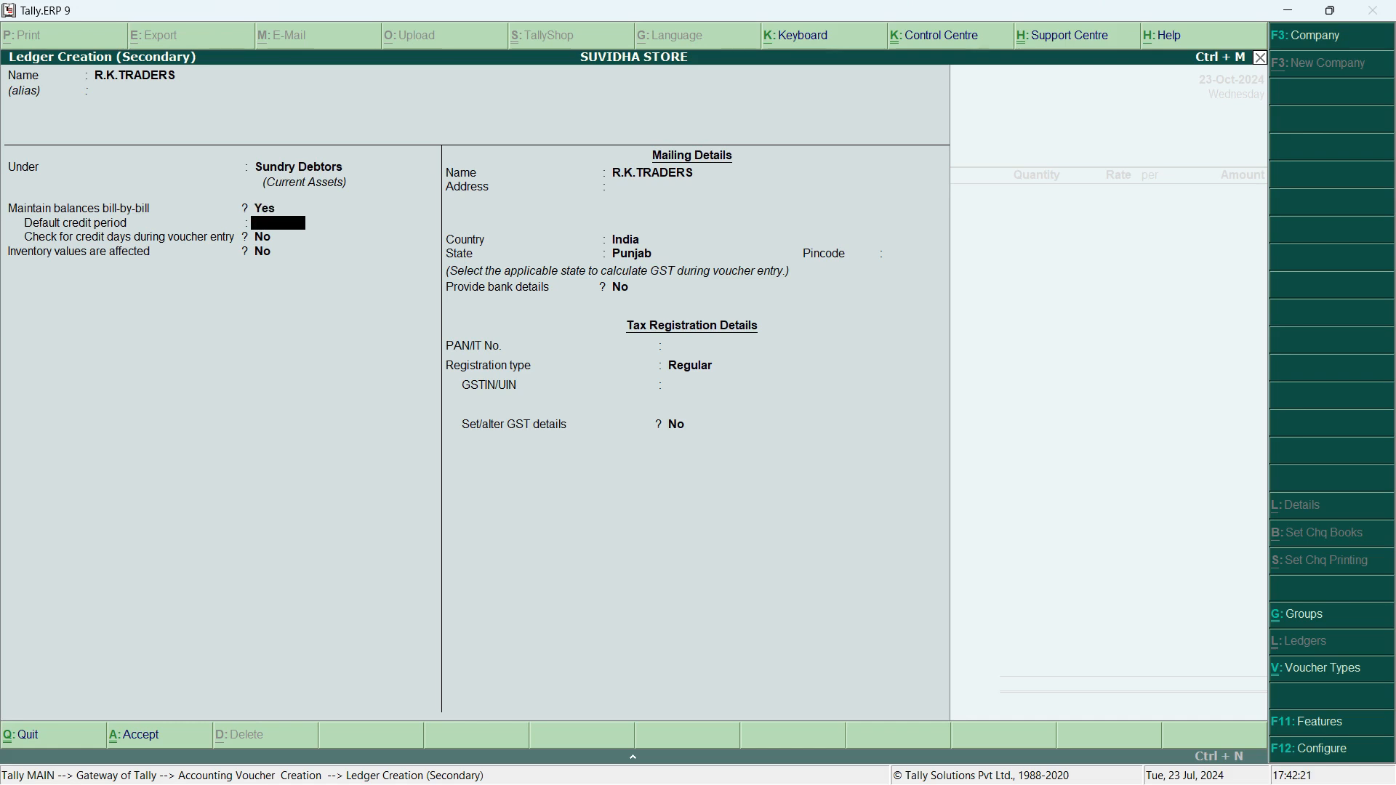
{"action": "key", "text": "Return"}
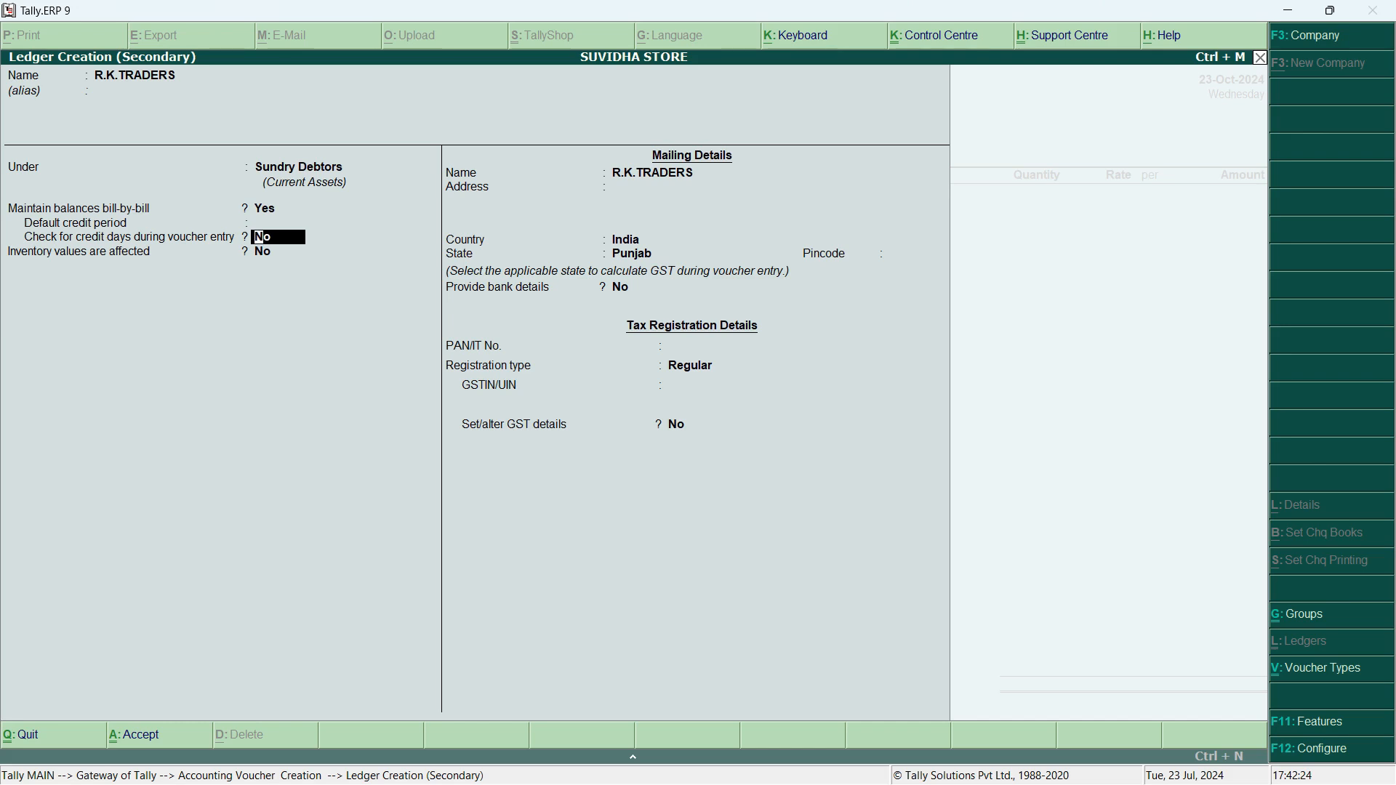
{"action": "key", "text": "Return"}
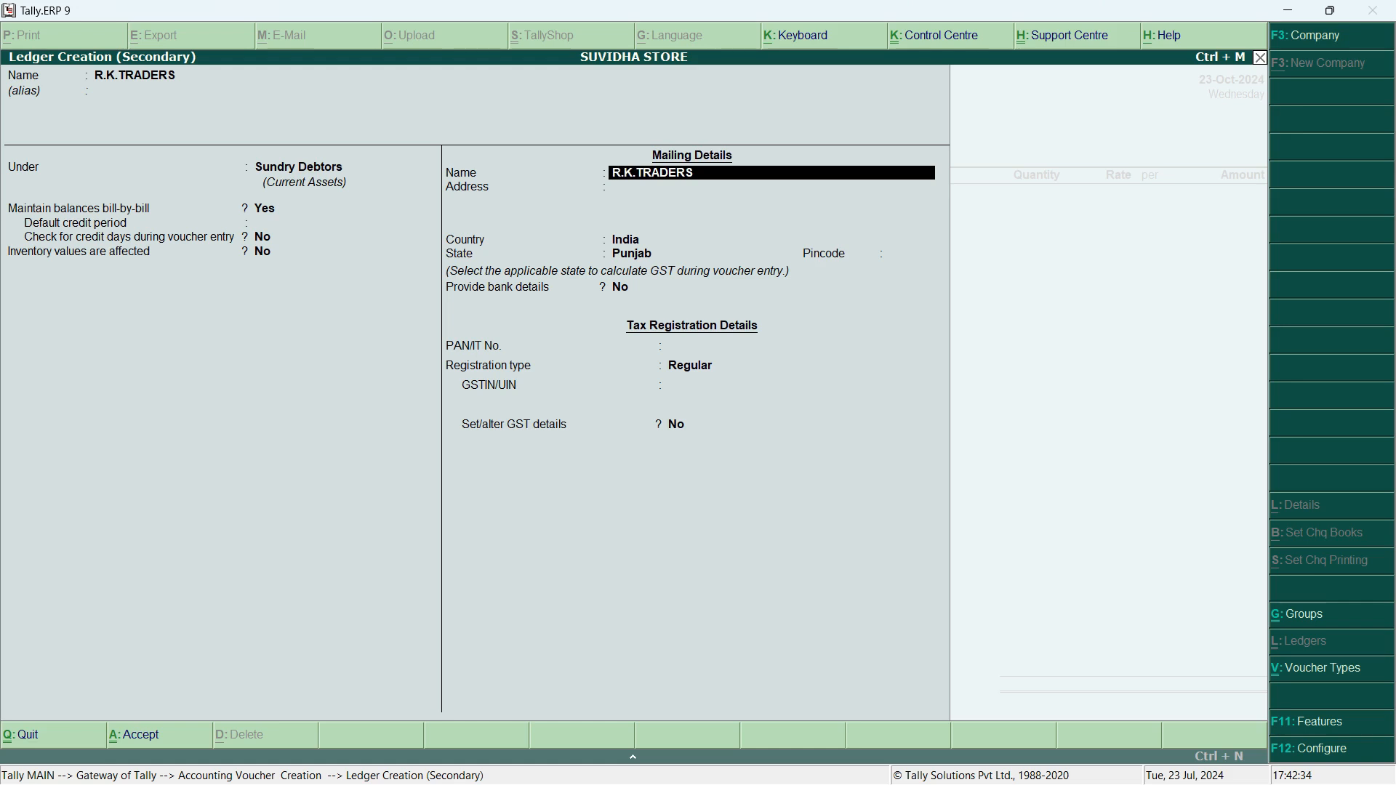
Enter the party's mailing address and pincode from the Word document, keeping India as country and Punjab as state.
{"action": "key", "text": "Return"}
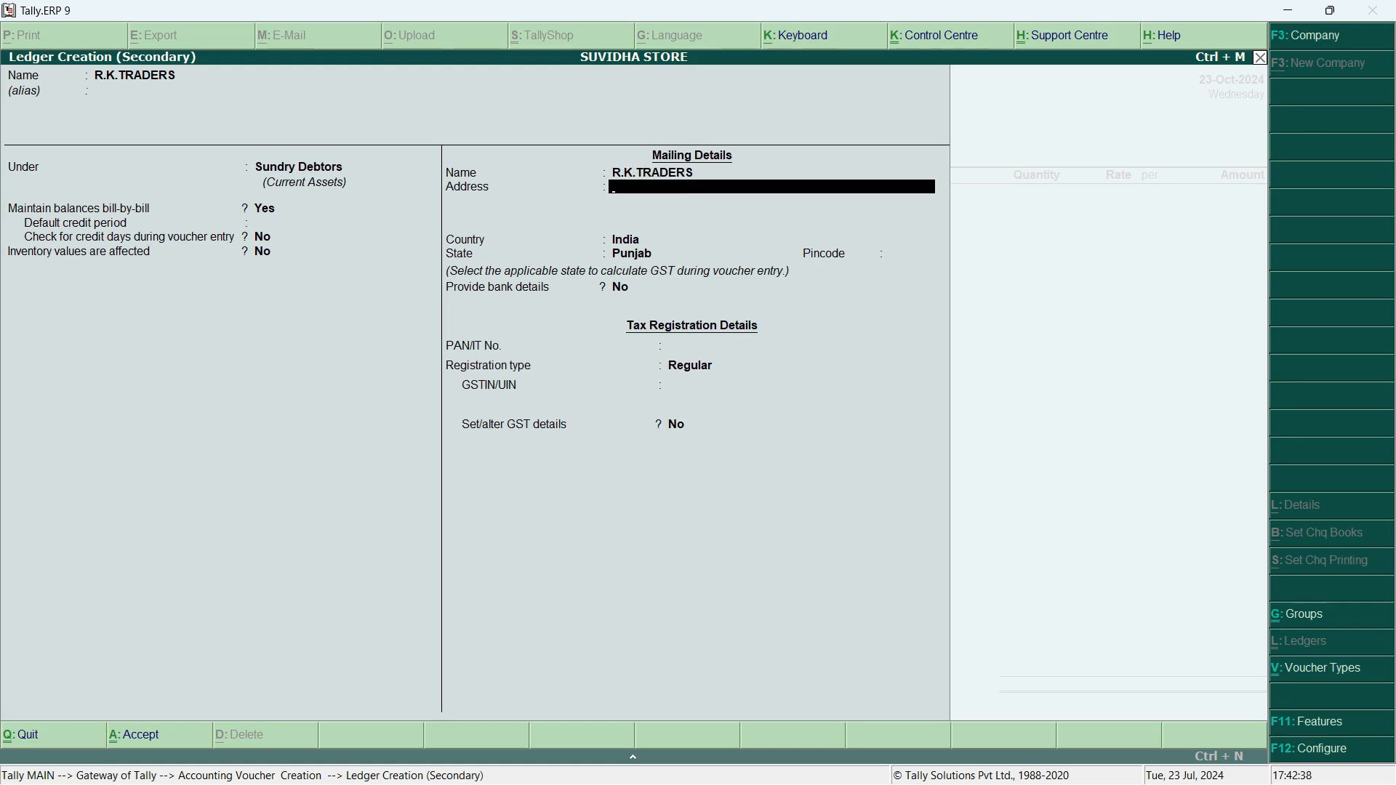
{"action": "key", "text": "alt+Tab"}
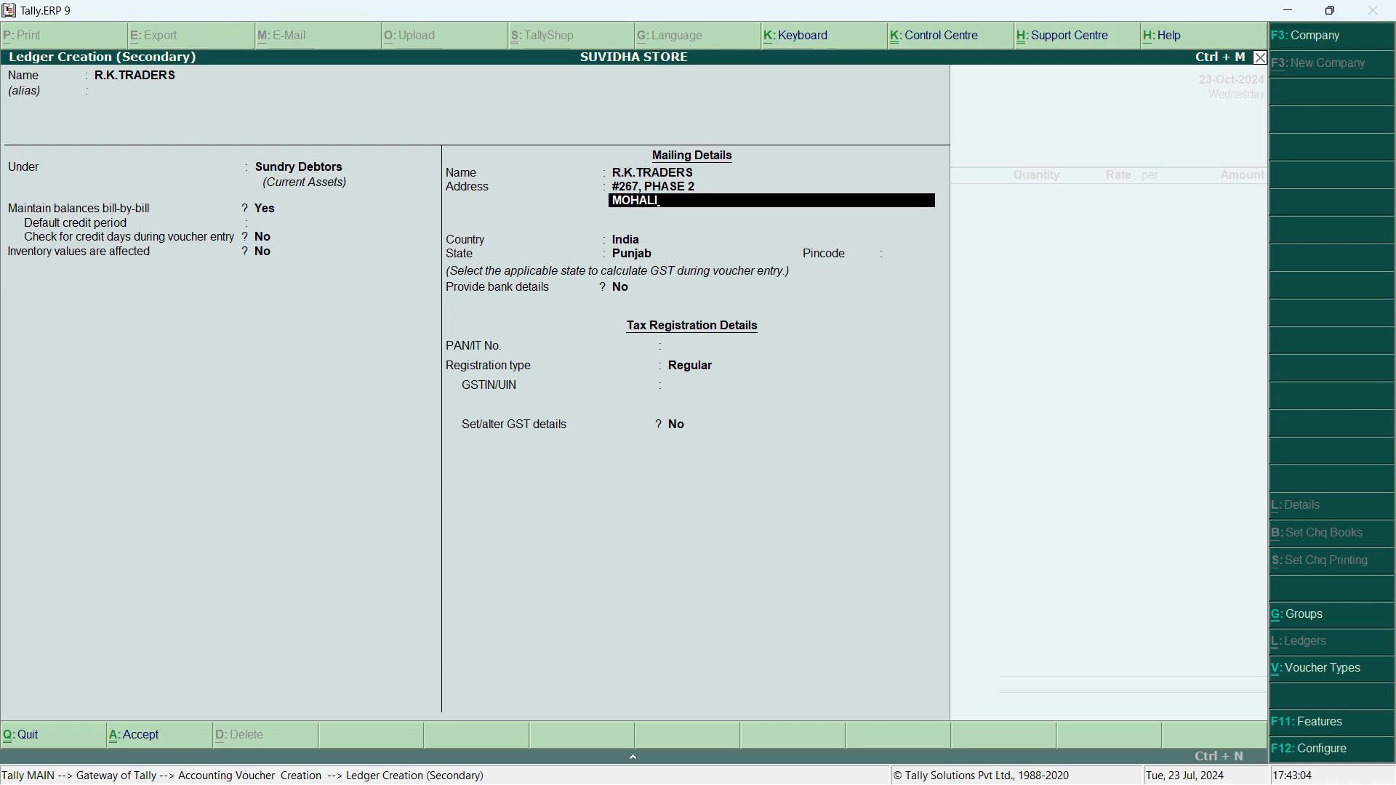
{"action": "key", "text": "Return"}
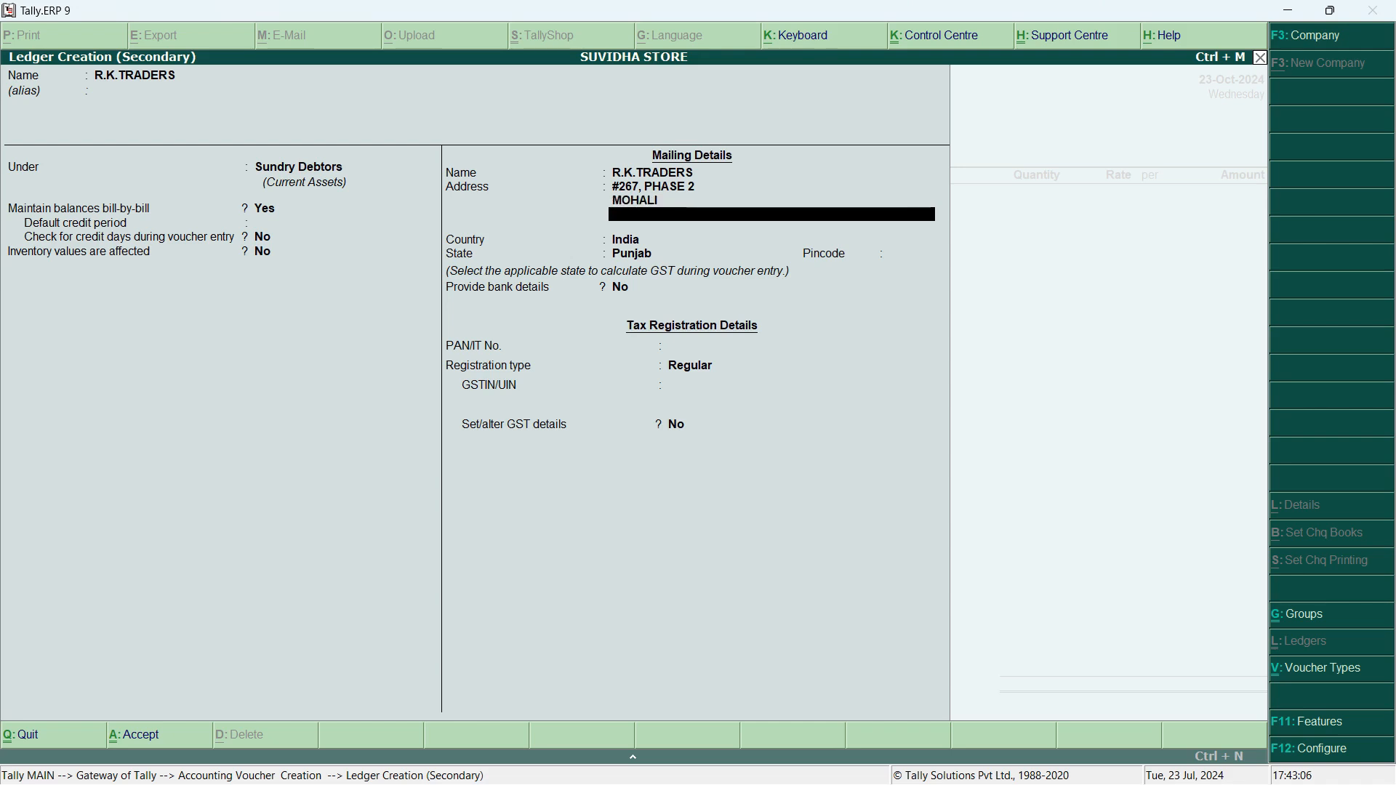
{"action": "key", "text": "Return"}
{"action": "key", "text": "Return"}
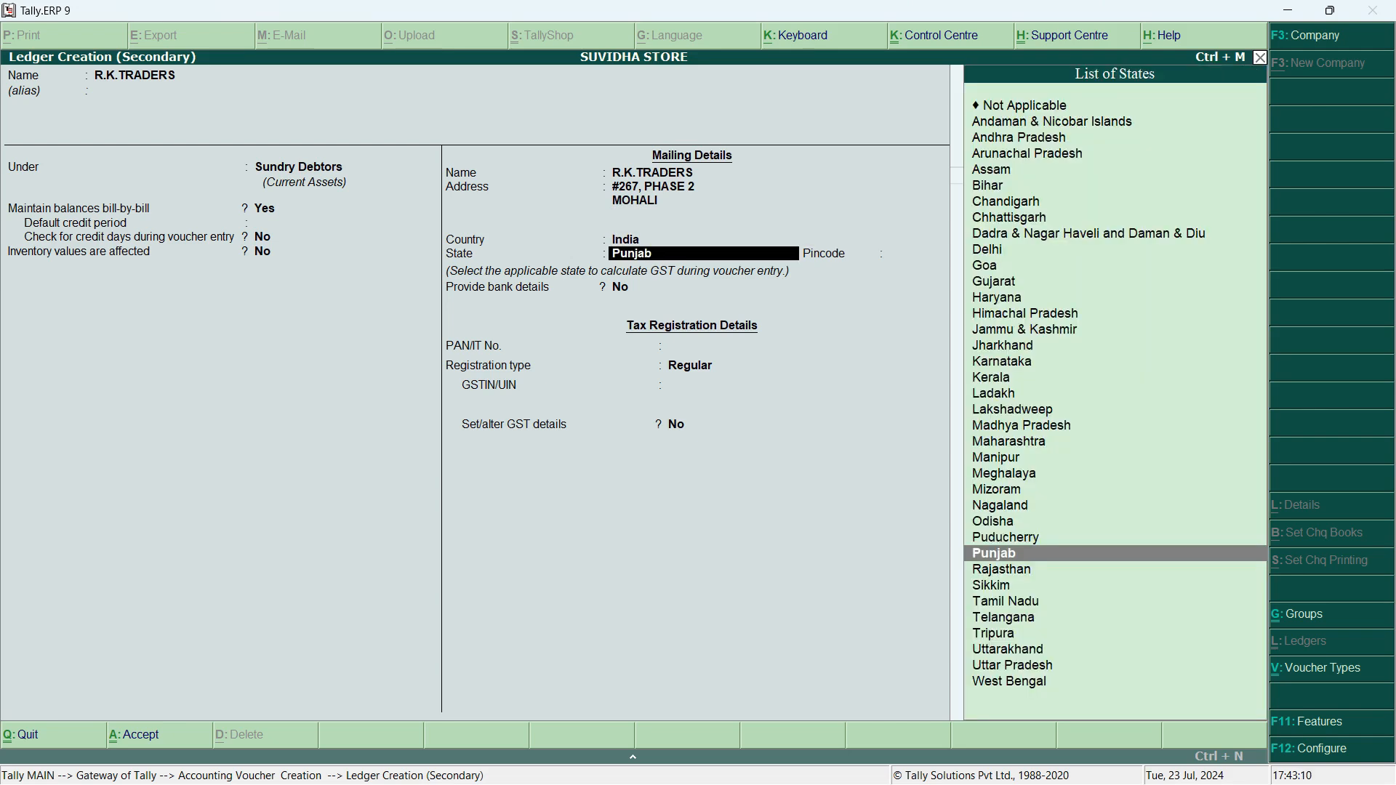
{"action": "key", "text": "Return"}
{"action": "type", "text": "160055"}
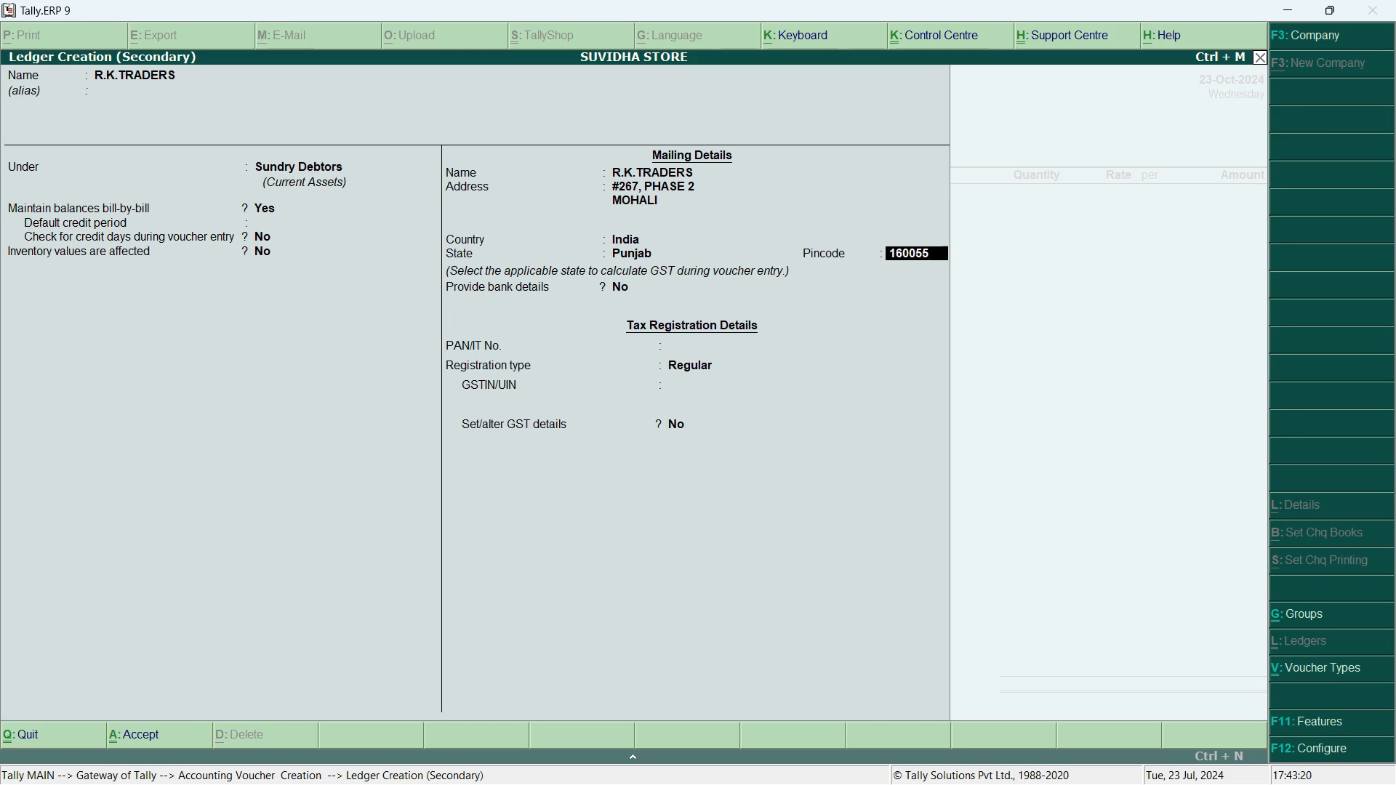
{"action": "key", "text": "Return"}
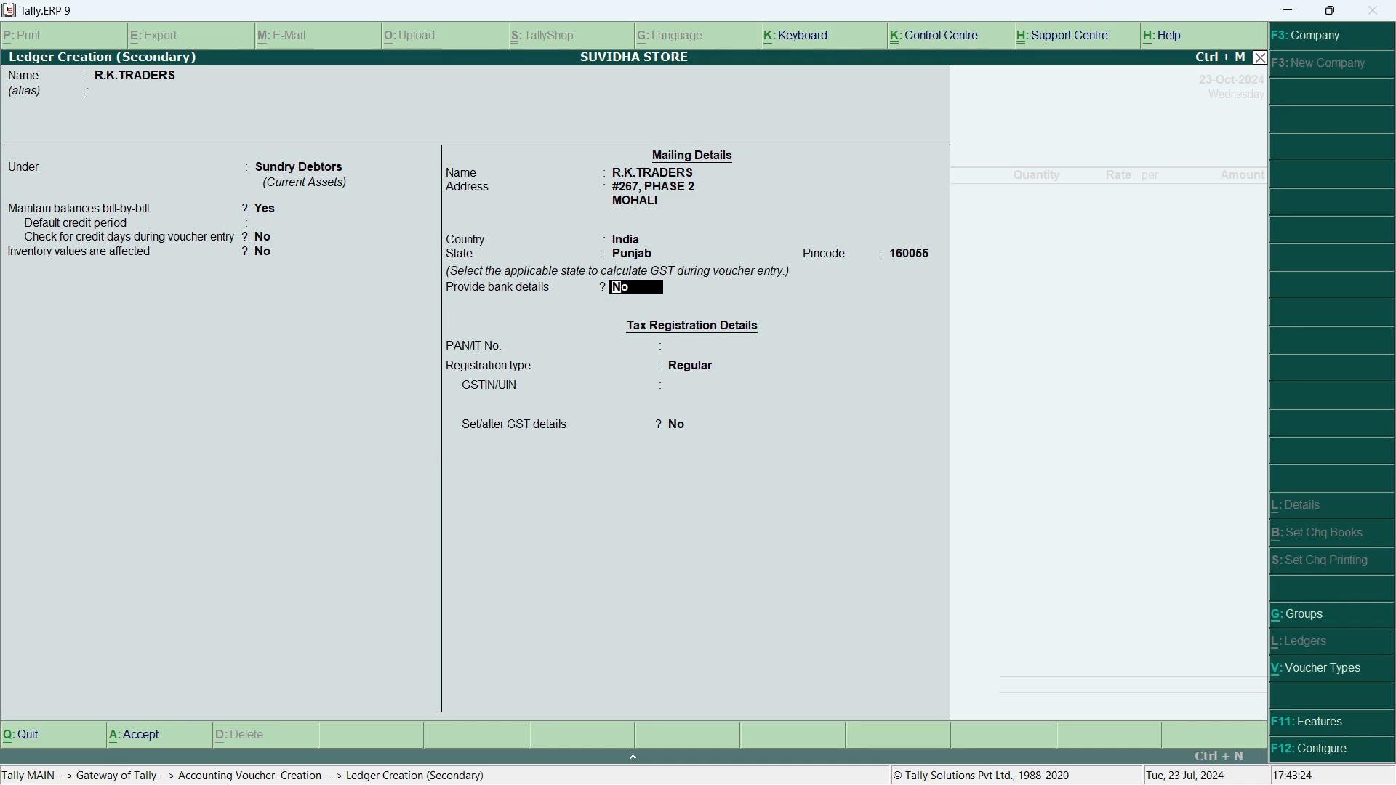
Skip bank details and PAN, keep the Regular registration type, enter the party's GSTIN, and save the ledger.
{"action": "key", "text": "Return"}
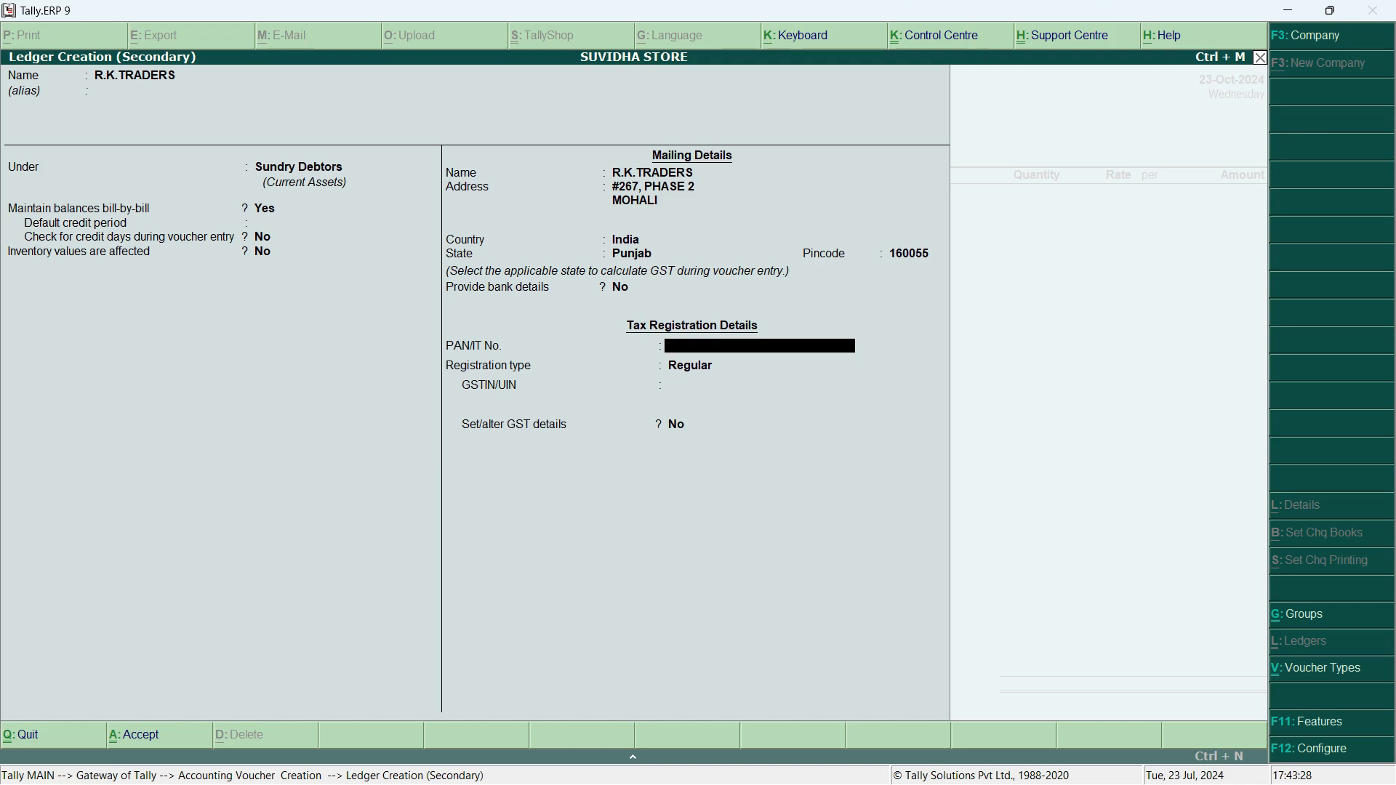
{"action": "key", "text": "Return"}
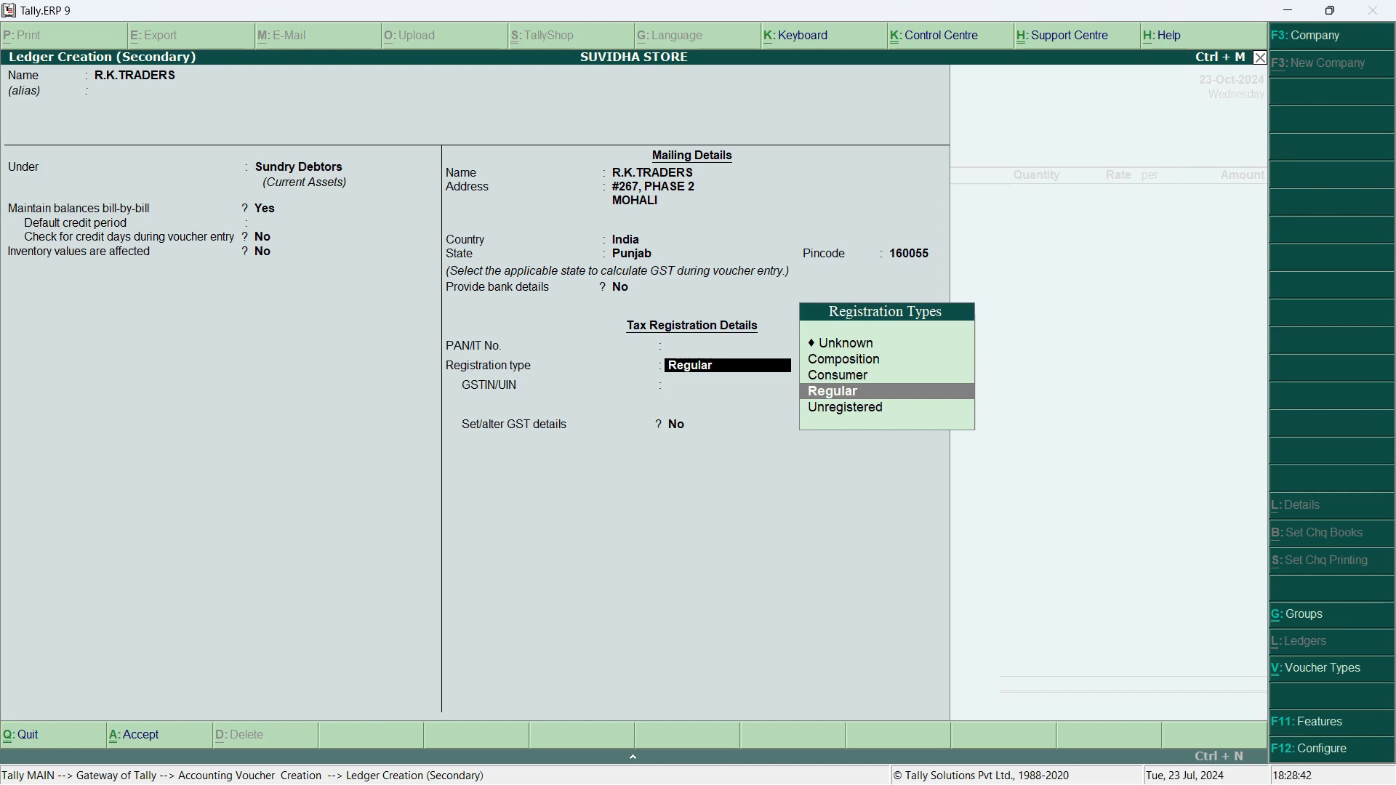
{"action": "key", "text": "Return"}
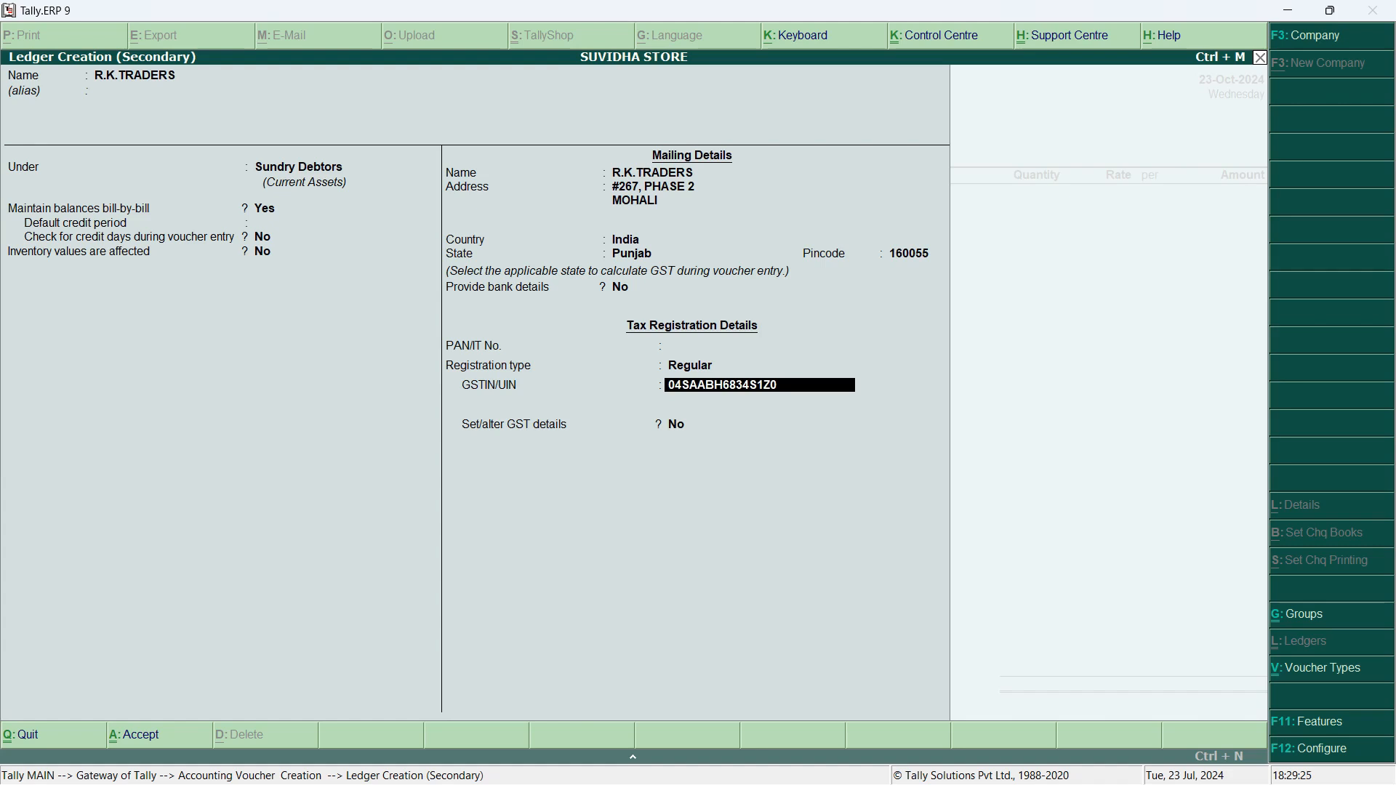
{"action": "key", "text": "Return"}
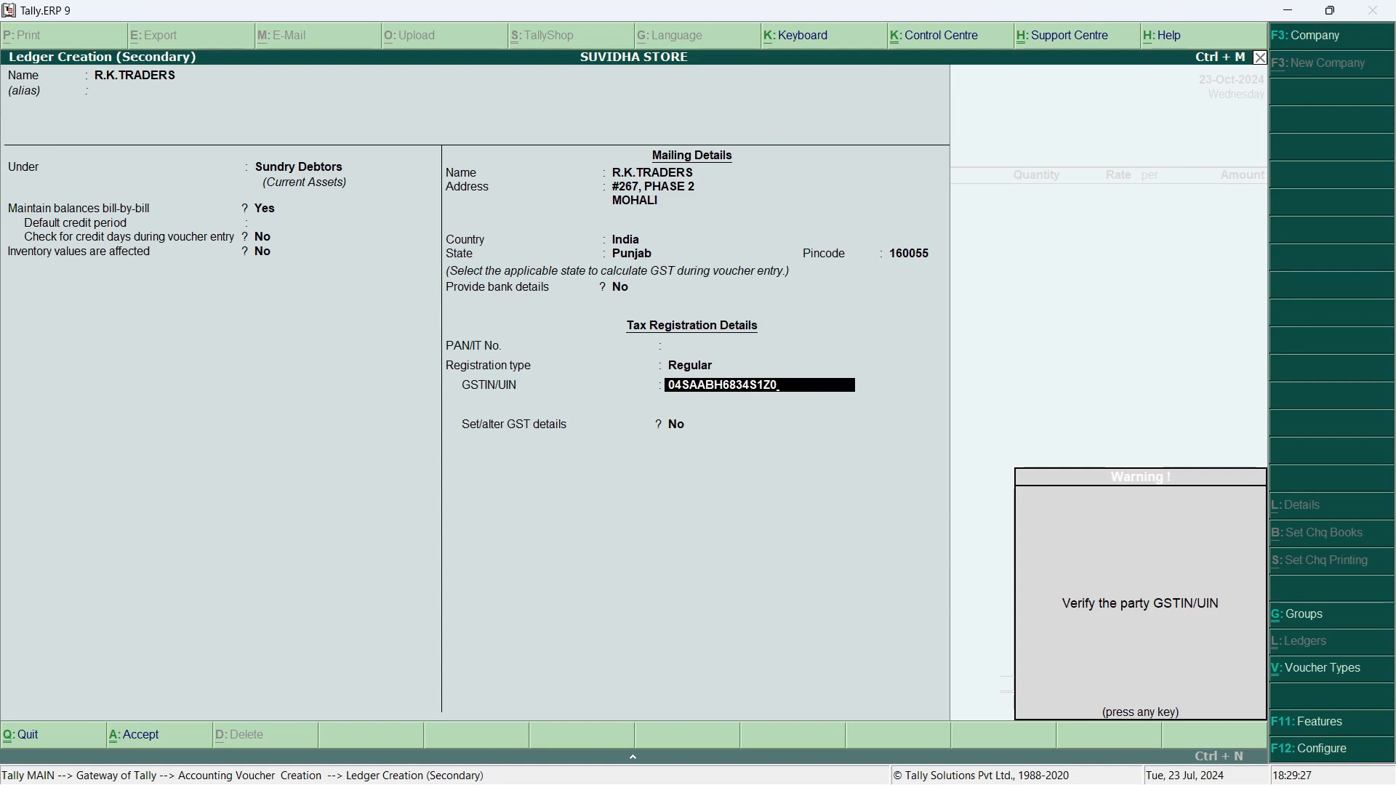
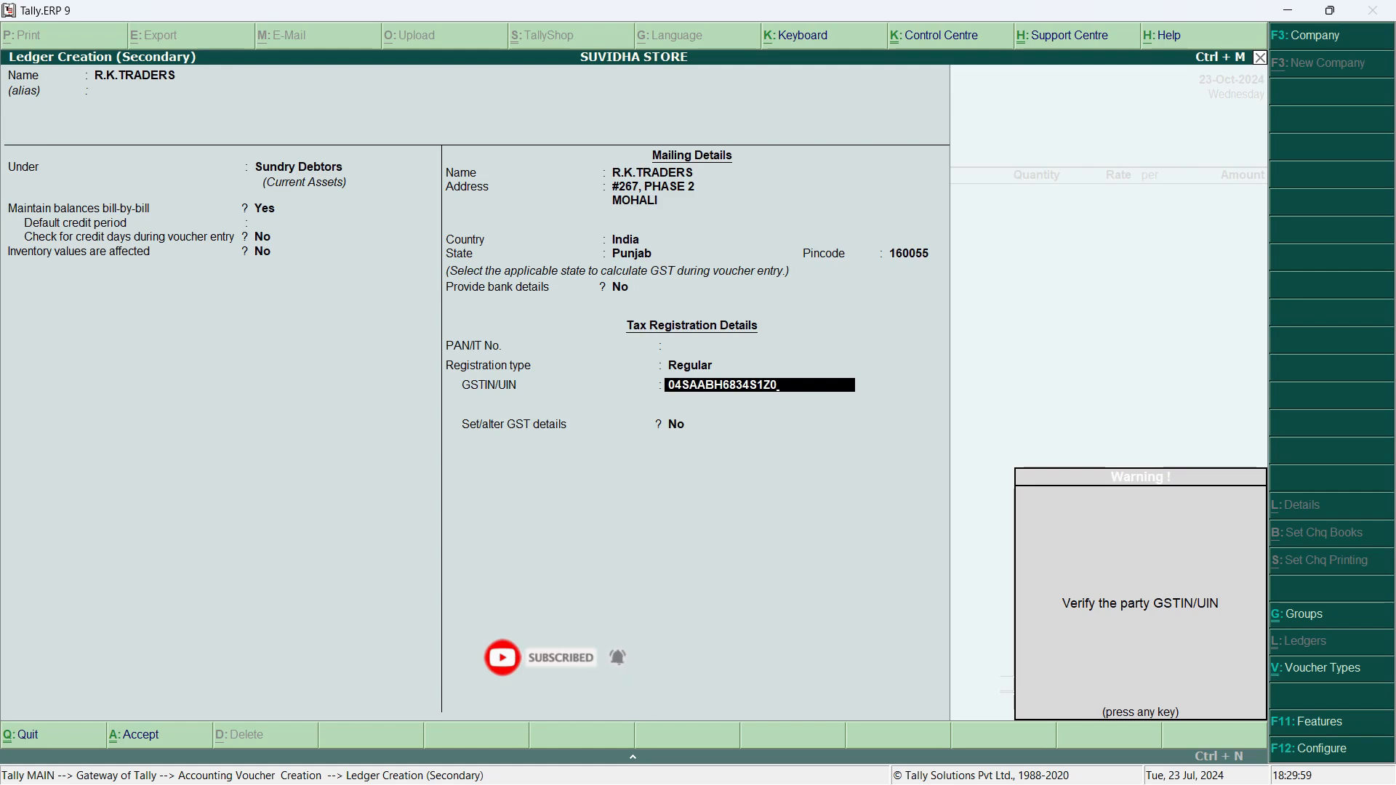
{"action": "key", "text": "Return"}
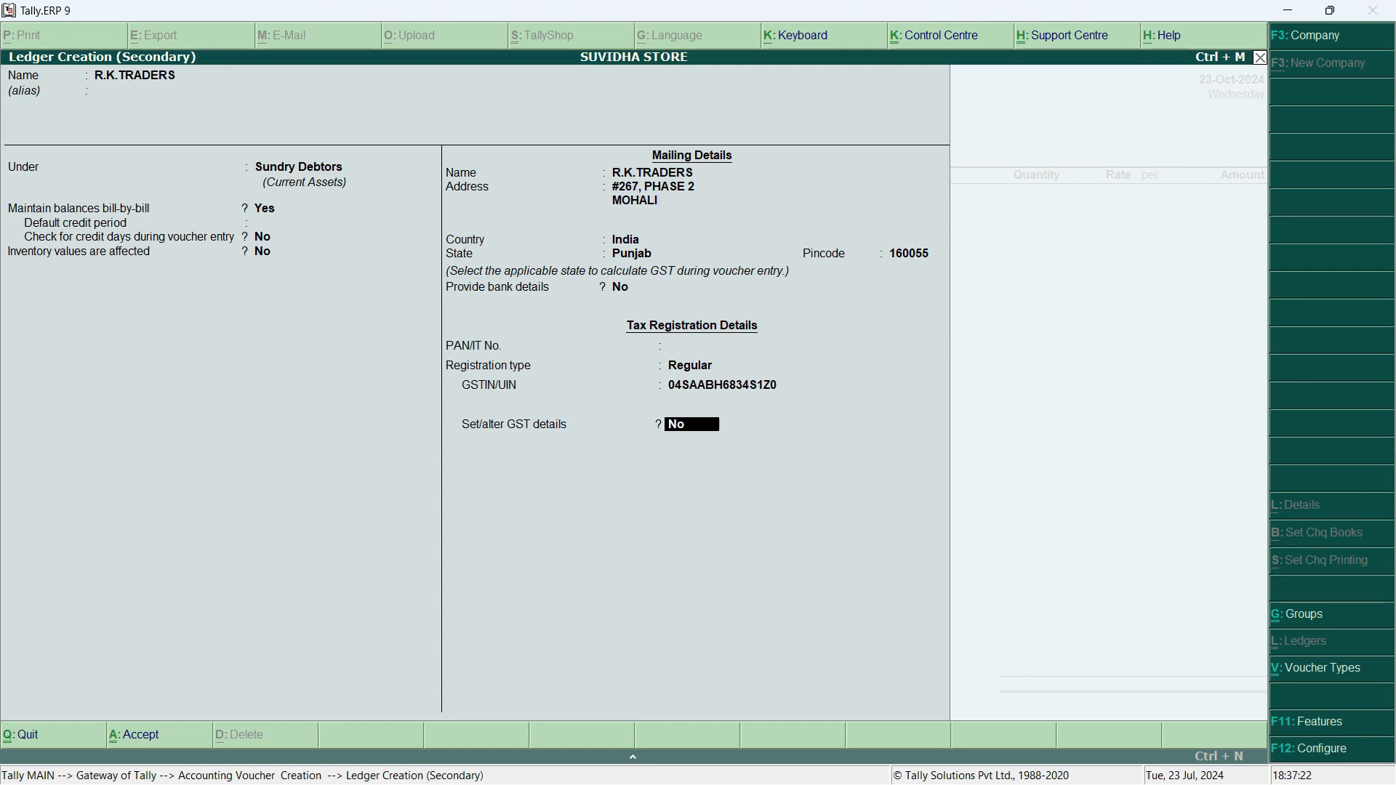
{"action": "key", "text": "Return"}
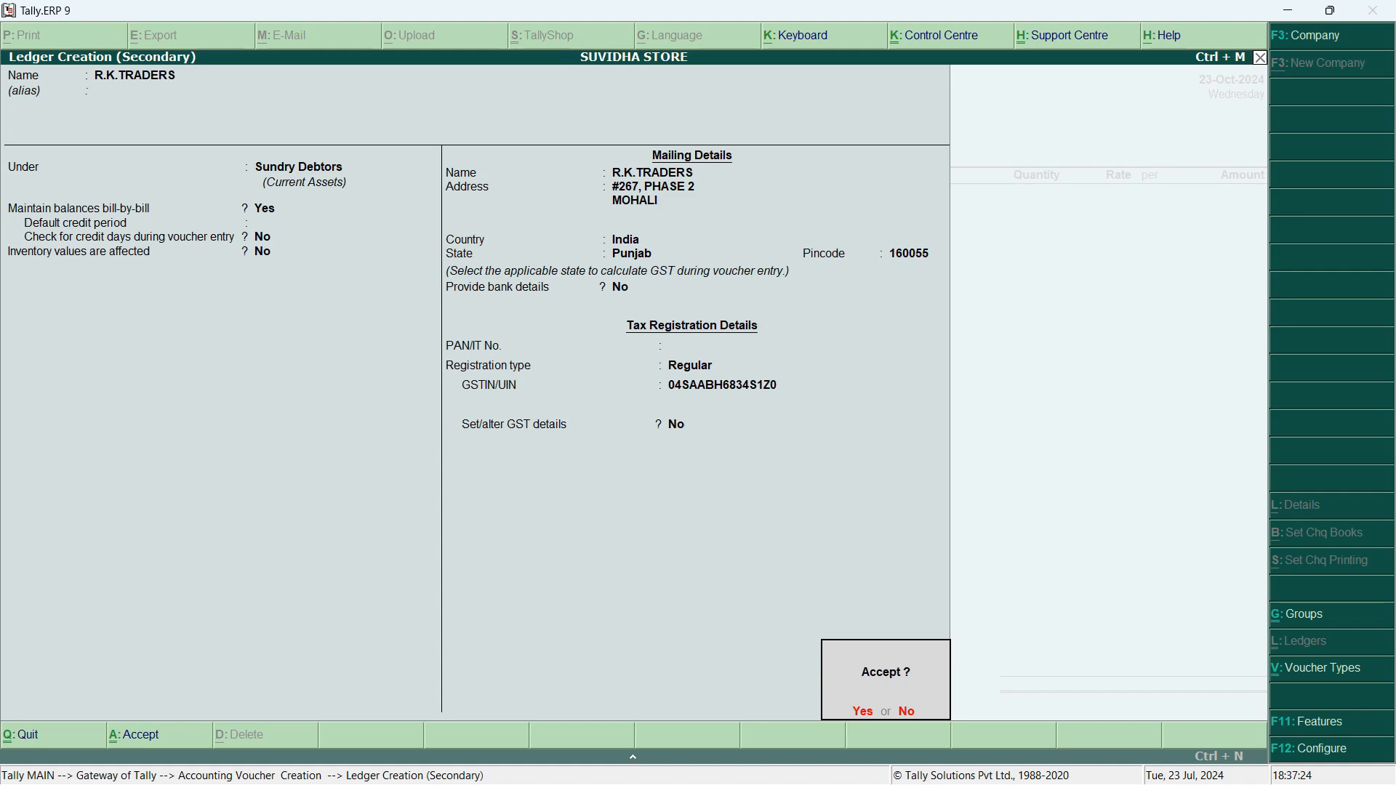
{"action": "key", "text": "Return"}
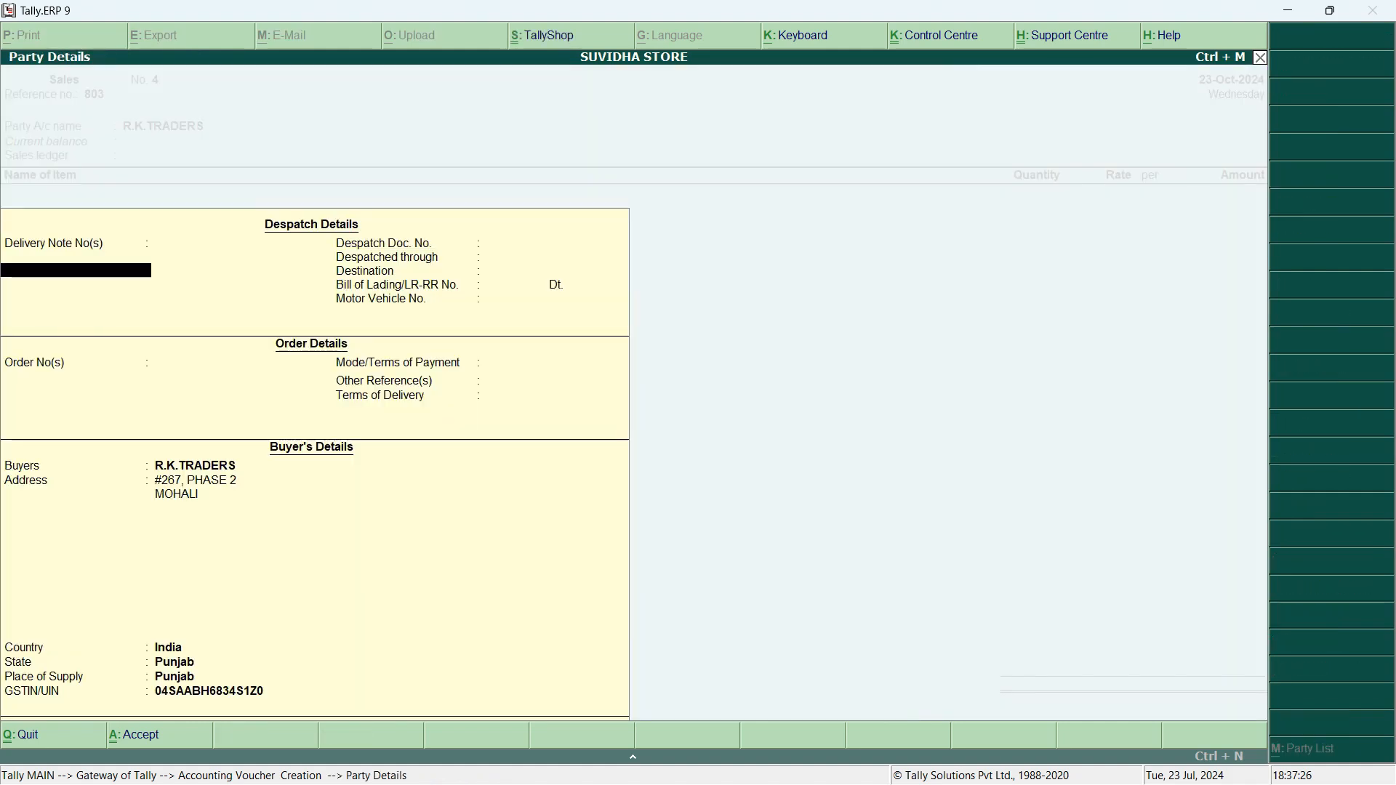
Leave all despatch and order details of the sales invoice blank.
{"action": "key", "text": "Return"}
{"action": "key", "text": "Return"}
{"action": "key", "text": "Return"}
{"action": "key", "text": "Return"}
{"action": "key", "text": "Return"}
{"action": "key", "text": "Return"}
{"action": "key", "text": "Return"}
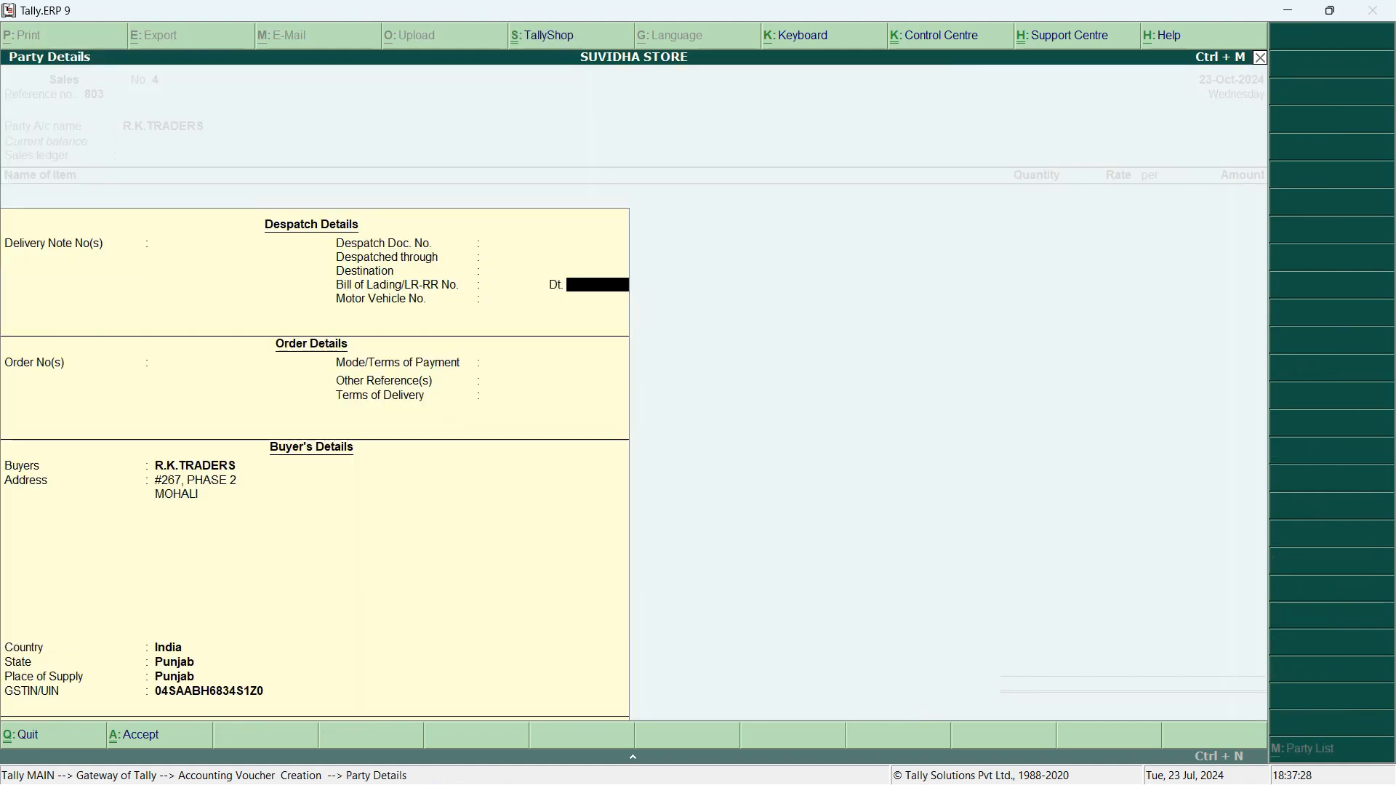
{"action": "key", "text": "Return"}
{"action": "key", "text": "Return"}
{"action": "key", "text": "Return"}
{"action": "key", "text": "Return"}
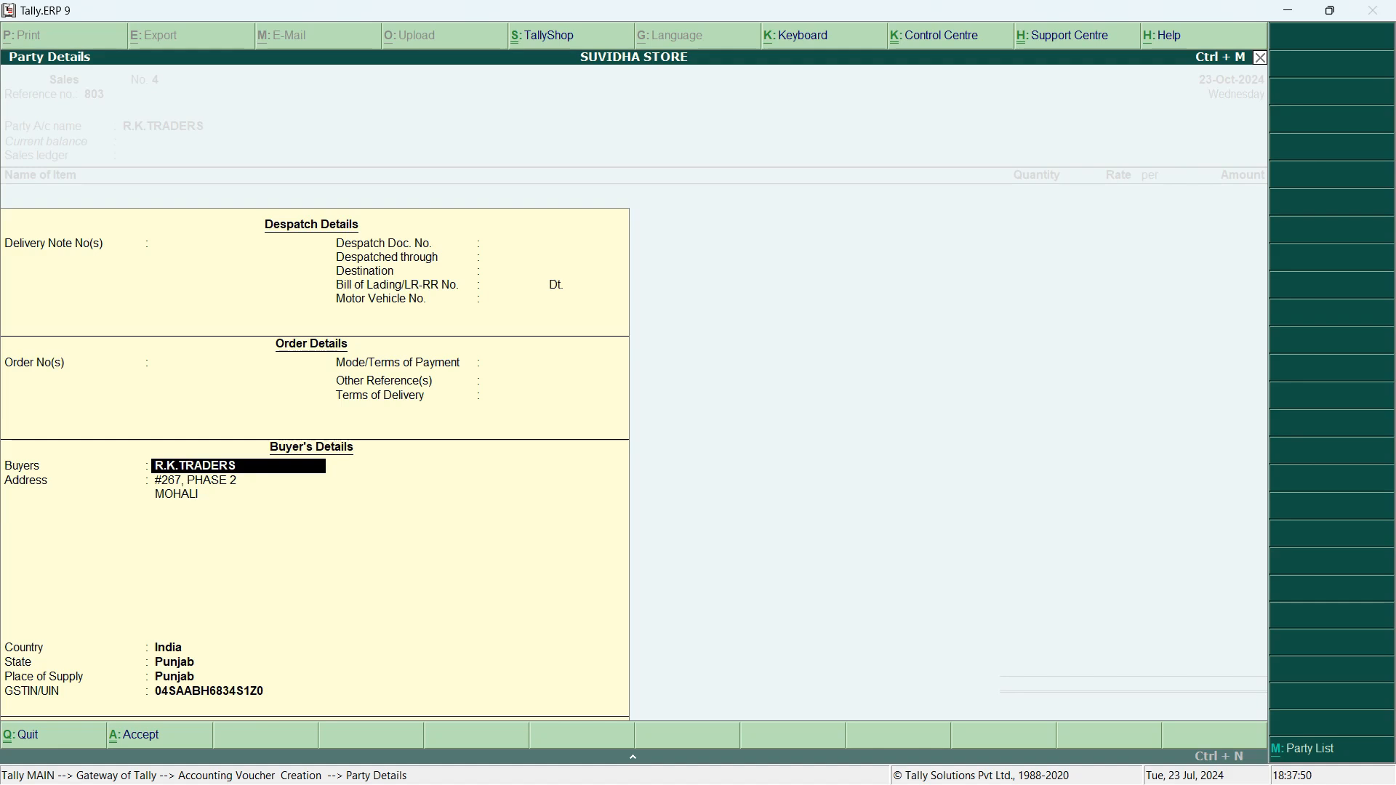
Accept the buyer's name, address, state, place of supply and GSTIN as filled in from the R.K.TRADERS ledger.
{"action": "key", "text": "Return"}
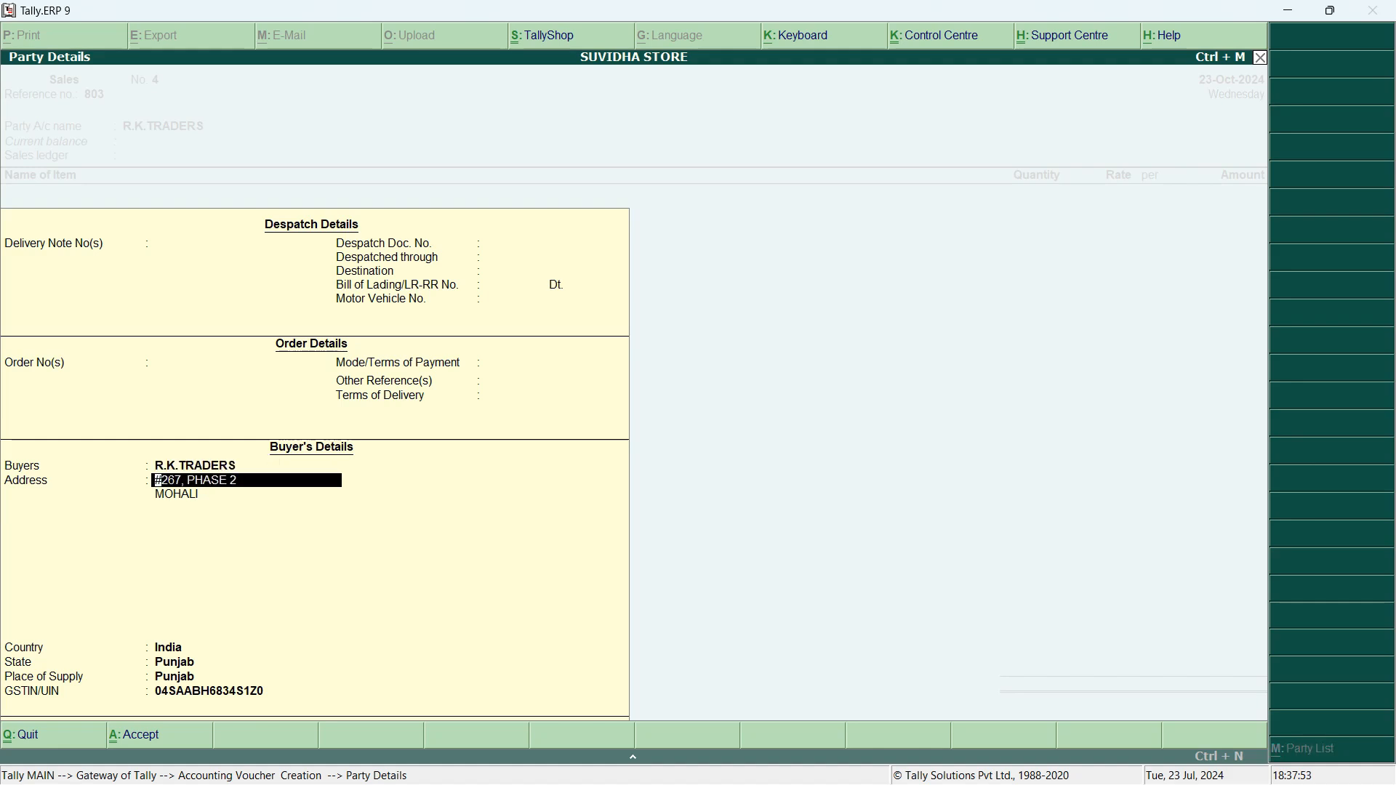
{"action": "key", "text": "Return"}
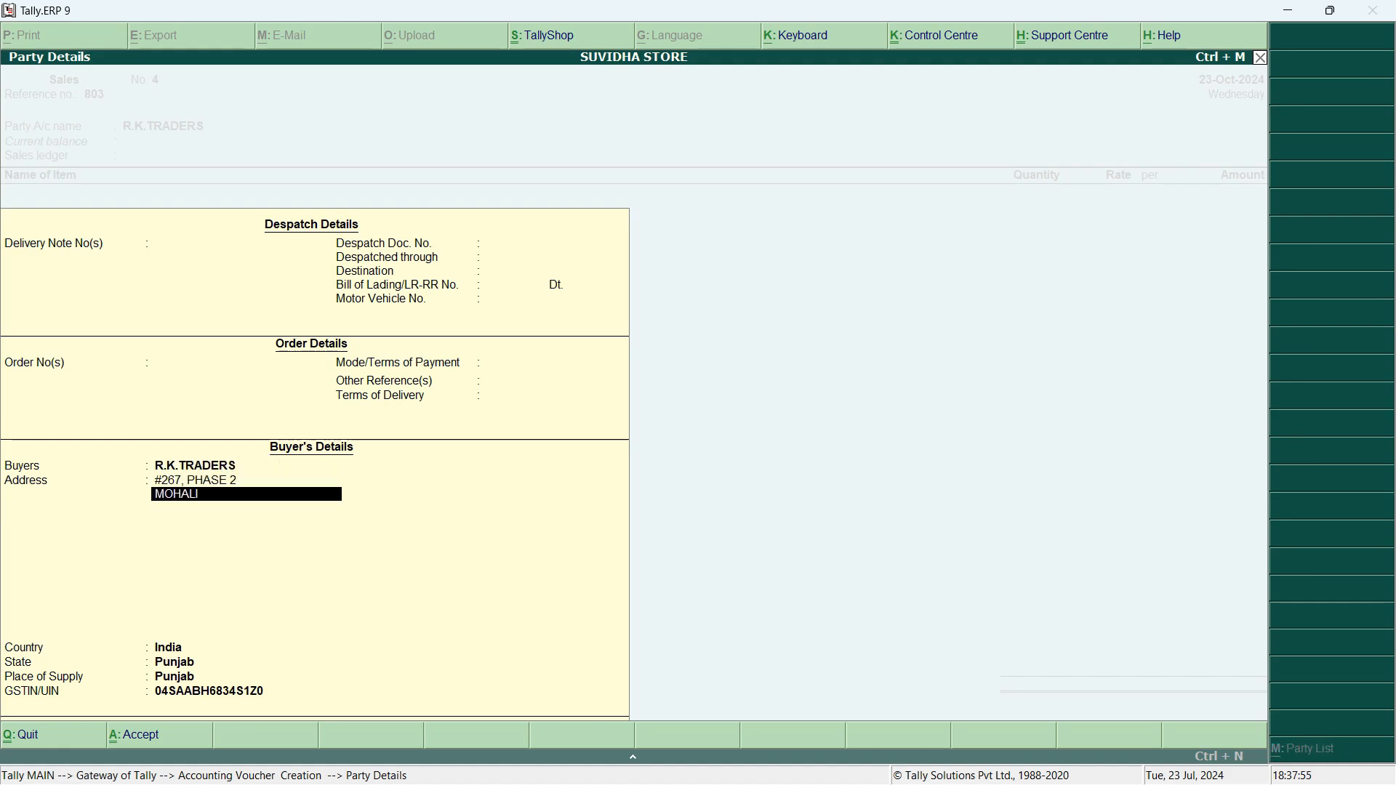
{"action": "key", "text": "Return"}
{"action": "key", "text": "Return"}
{"action": "key", "text": "Return"}
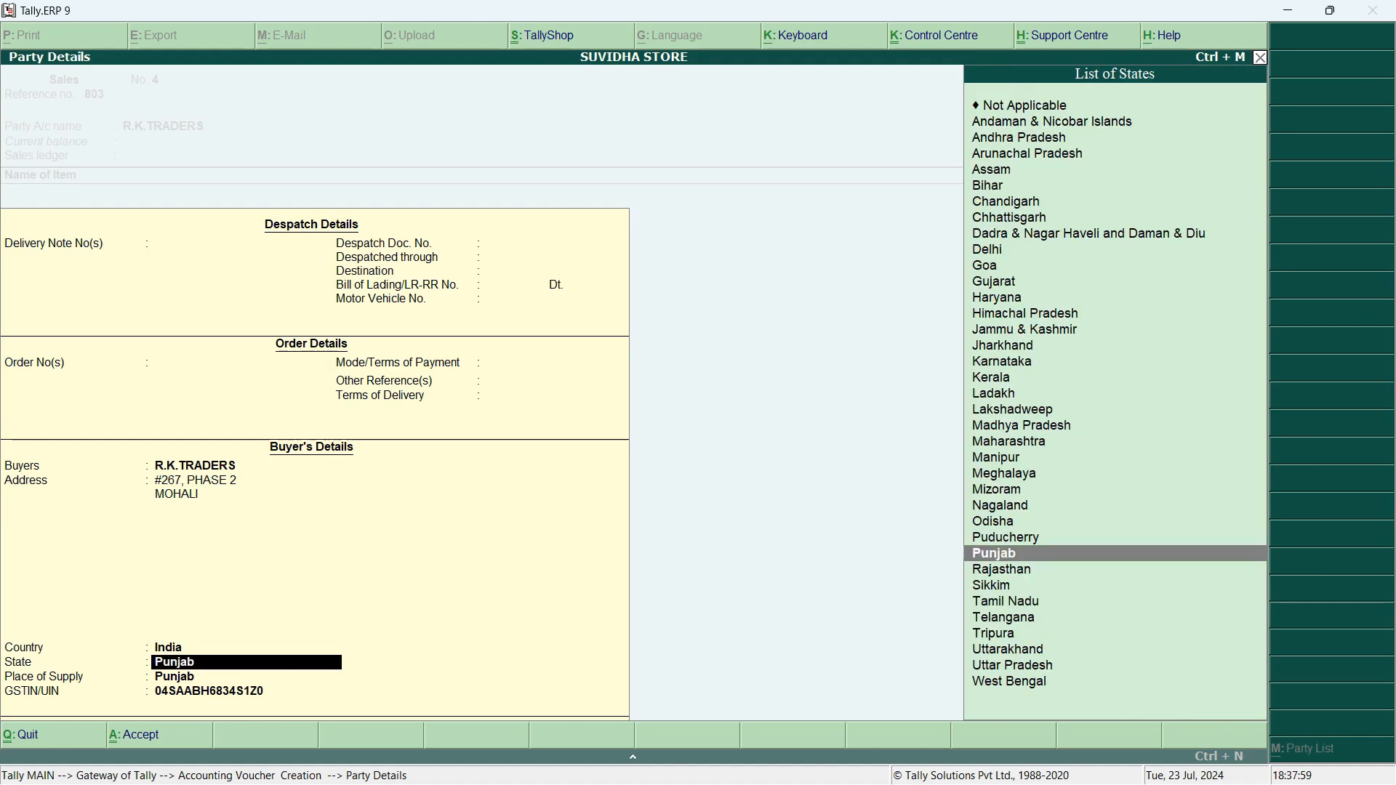
{"action": "key", "text": "Return"}
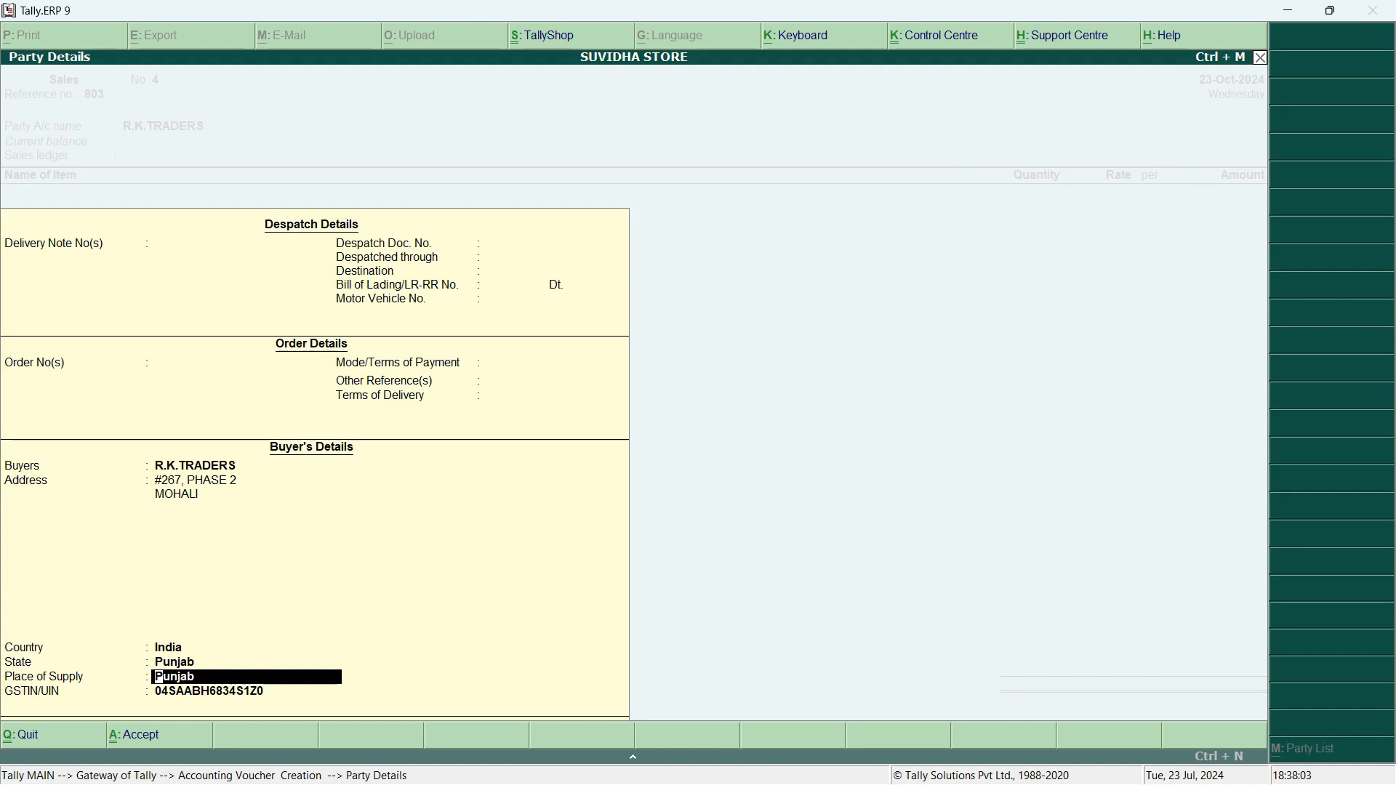
{"action": "key", "text": "Return"}
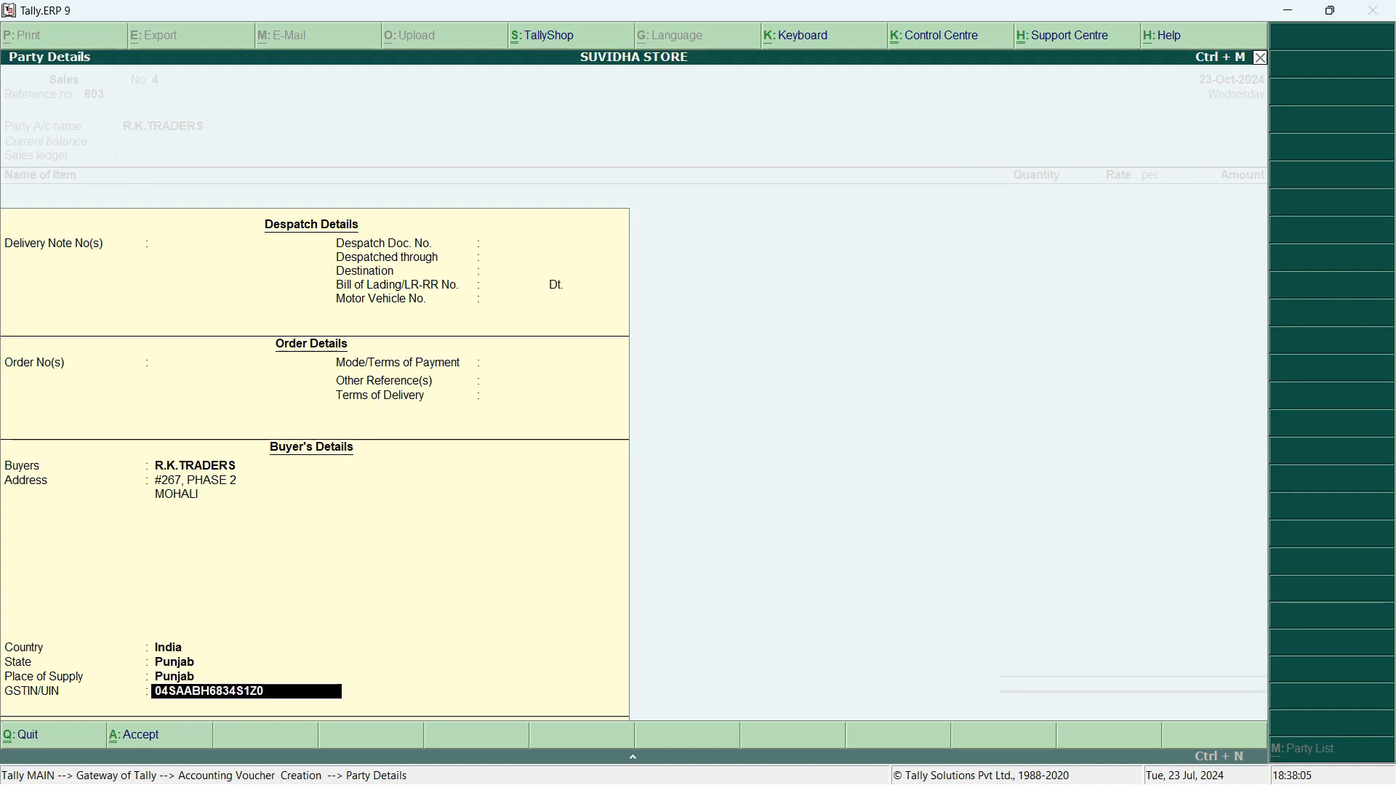
{"action": "key", "text": "Return"}
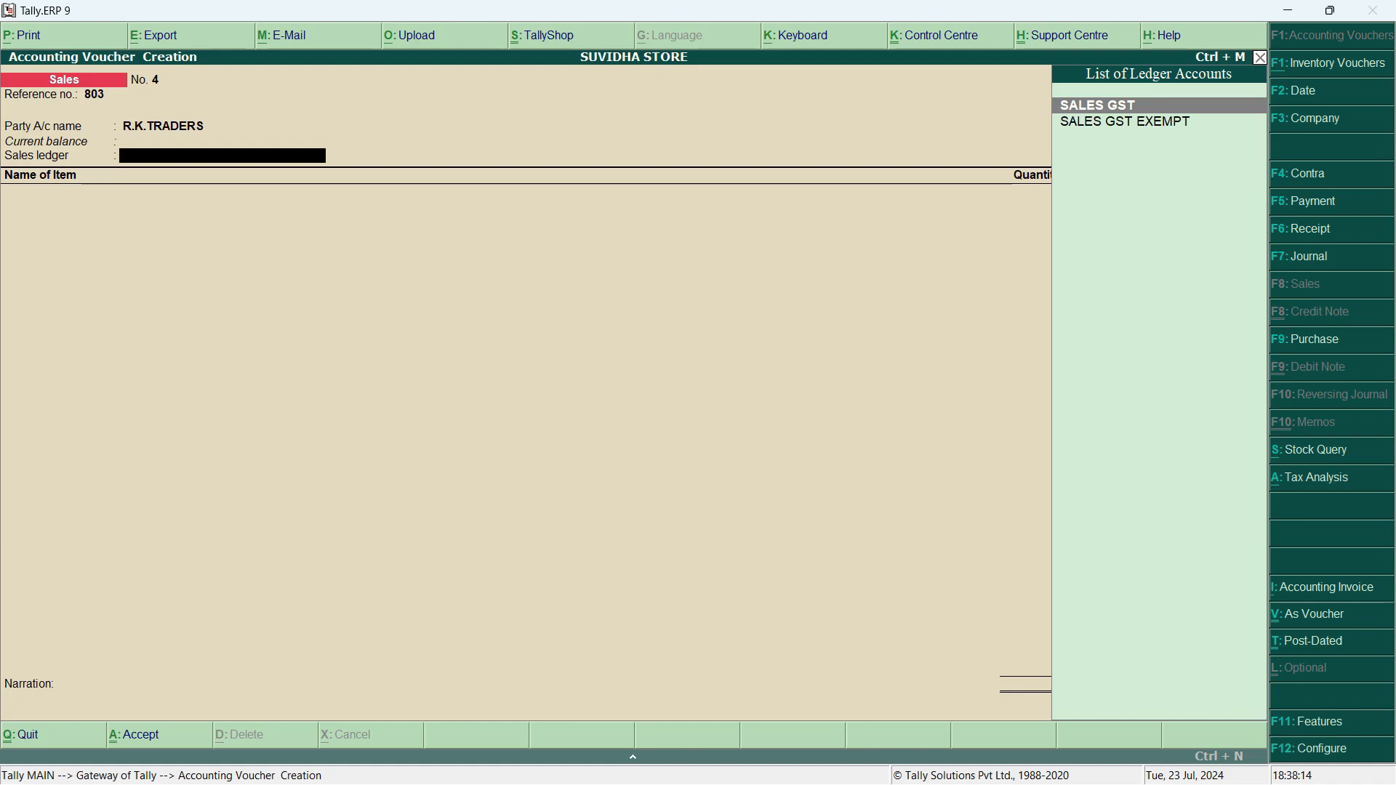
Check invoice 803's sales ledger in the Word document and select SALES GST for the Tally voucher.
{"action": "key", "text": "alt+Tab"}
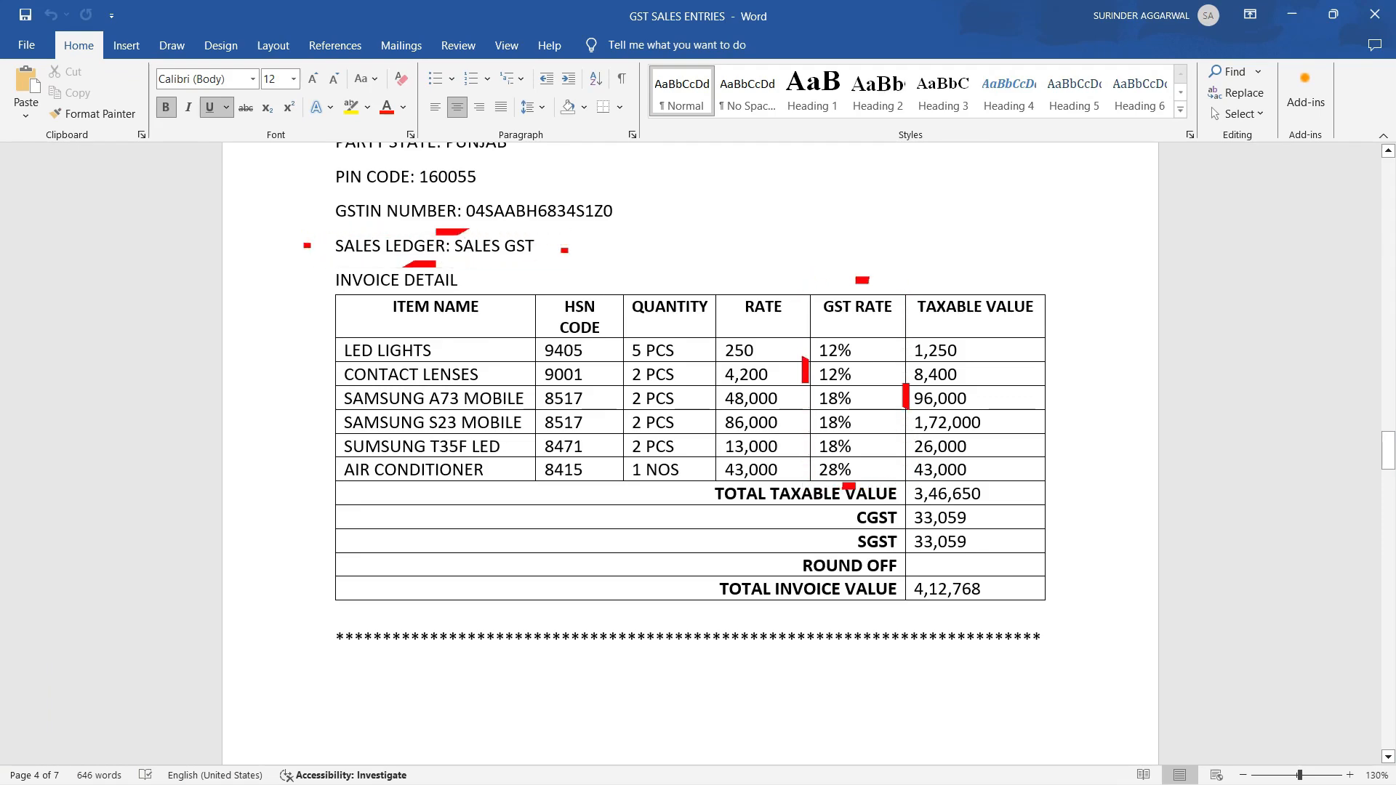
{"action": "key", "text": "alt+Tab"}
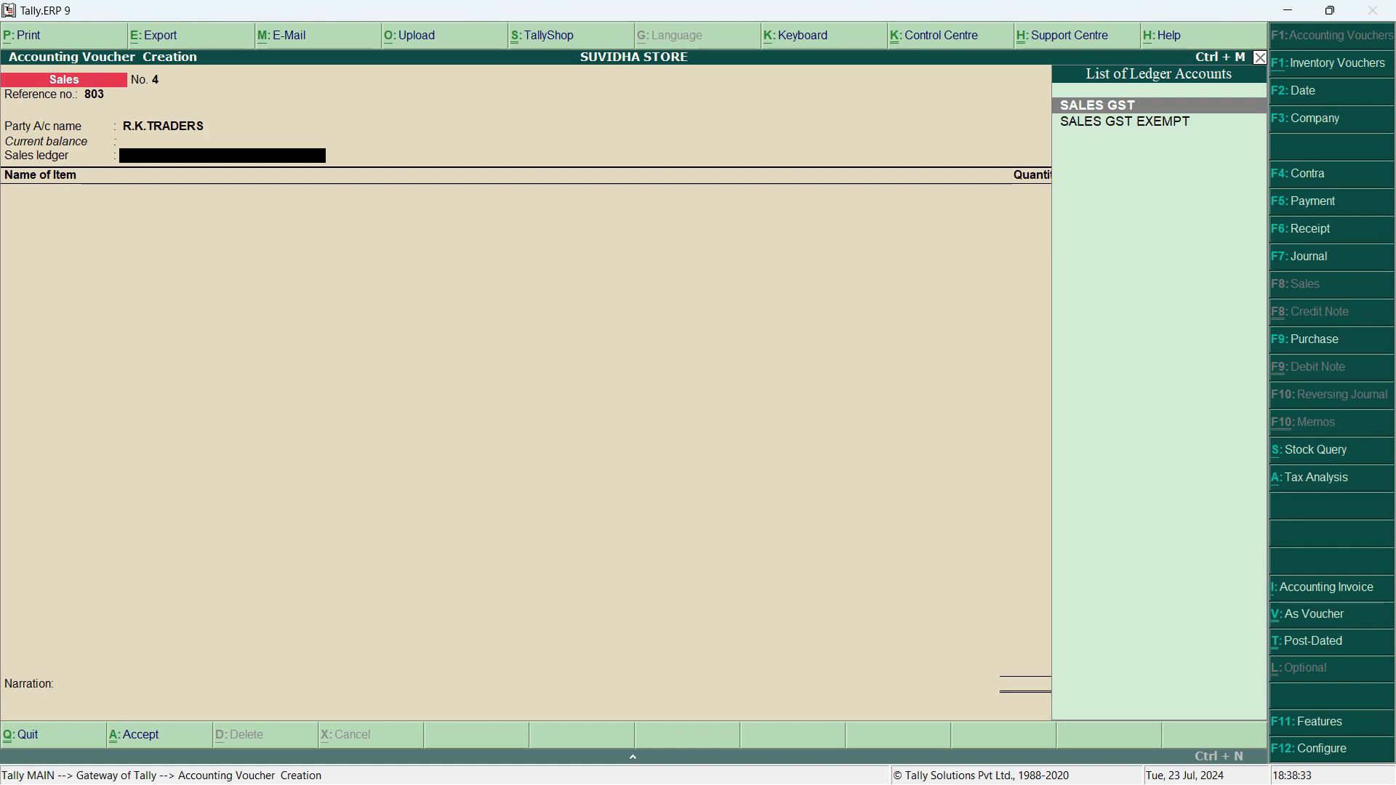
{"action": "key", "text": "Return"}
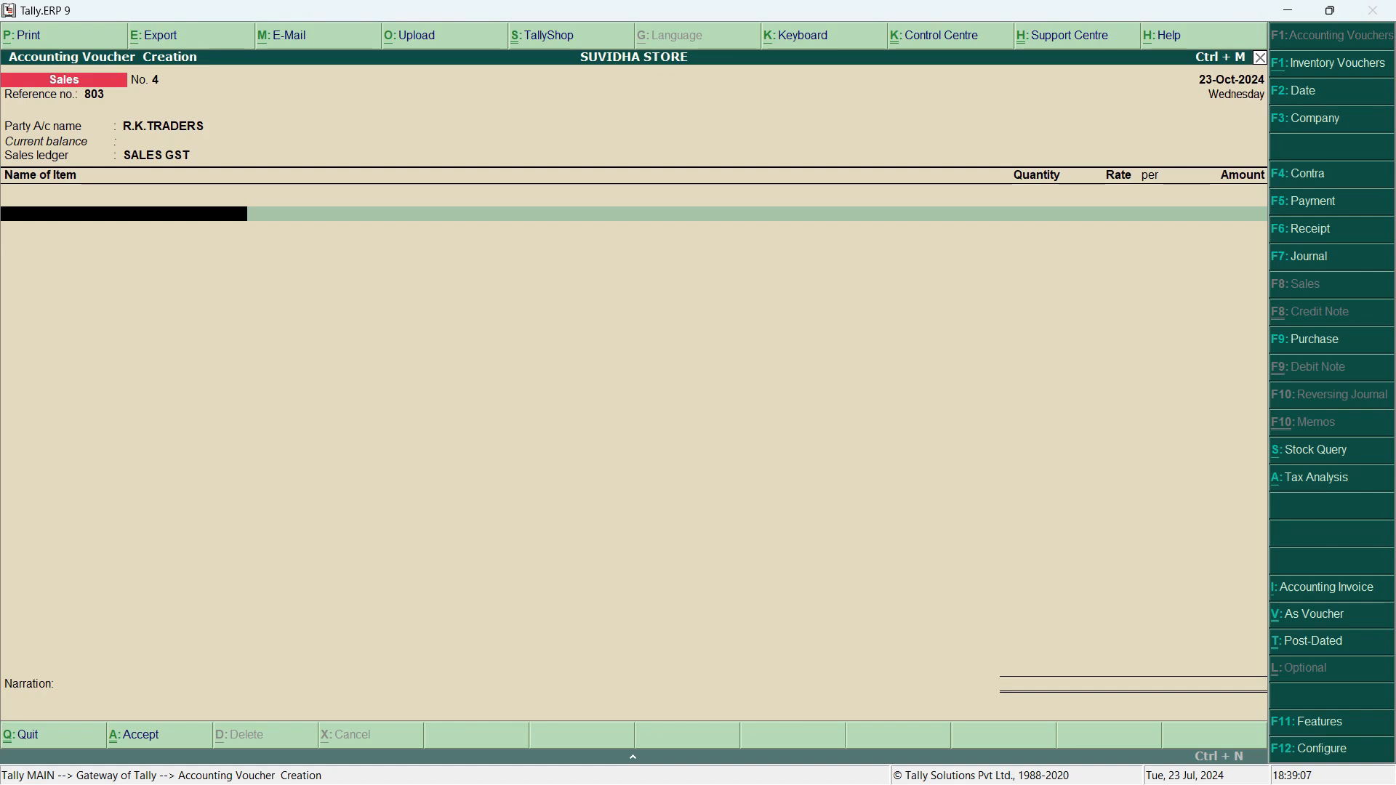
Add LED LIGHTS as the first item of the sales invoice, with quantity 5 PCS at a rate of 250 per piece.
{"action": "type", "text": "LED"}
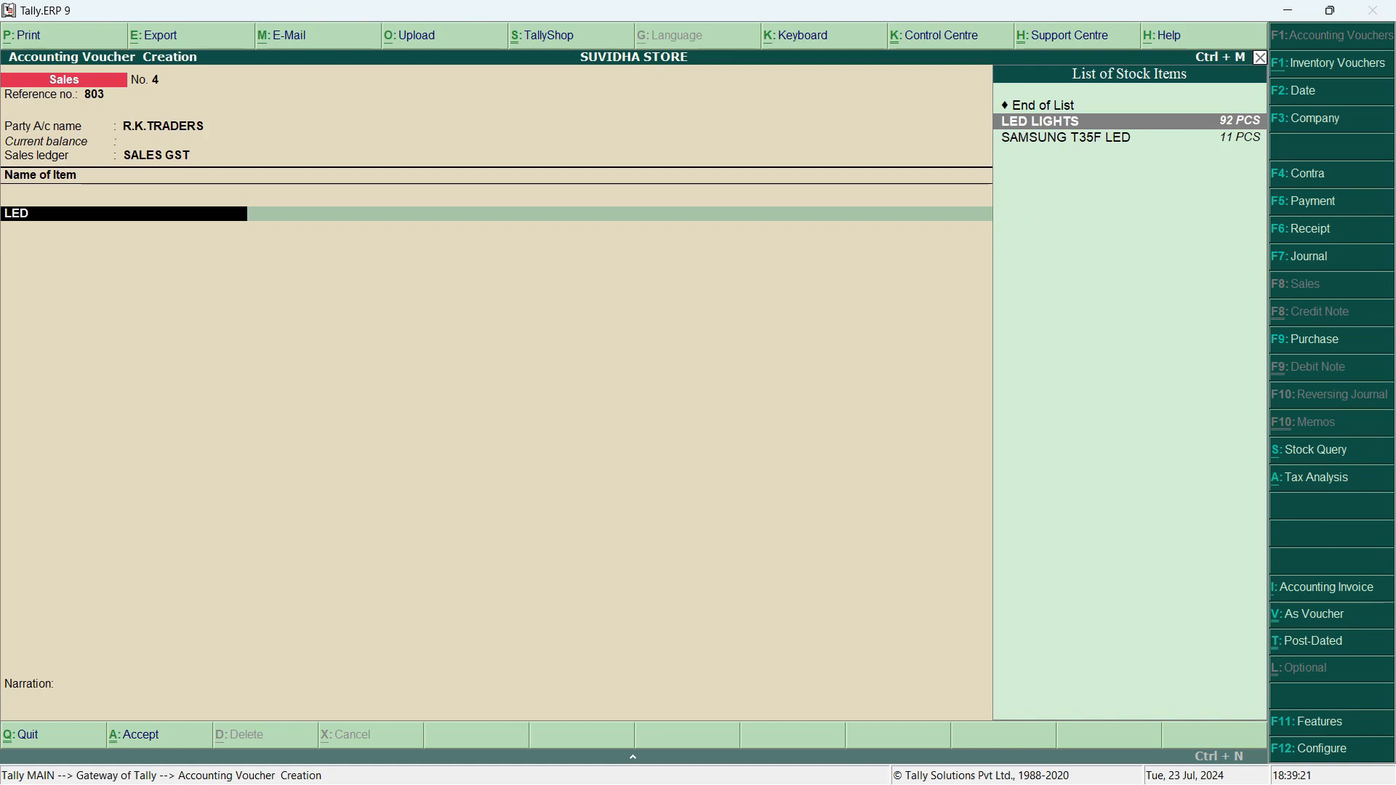
{"action": "key", "text": "Return"}
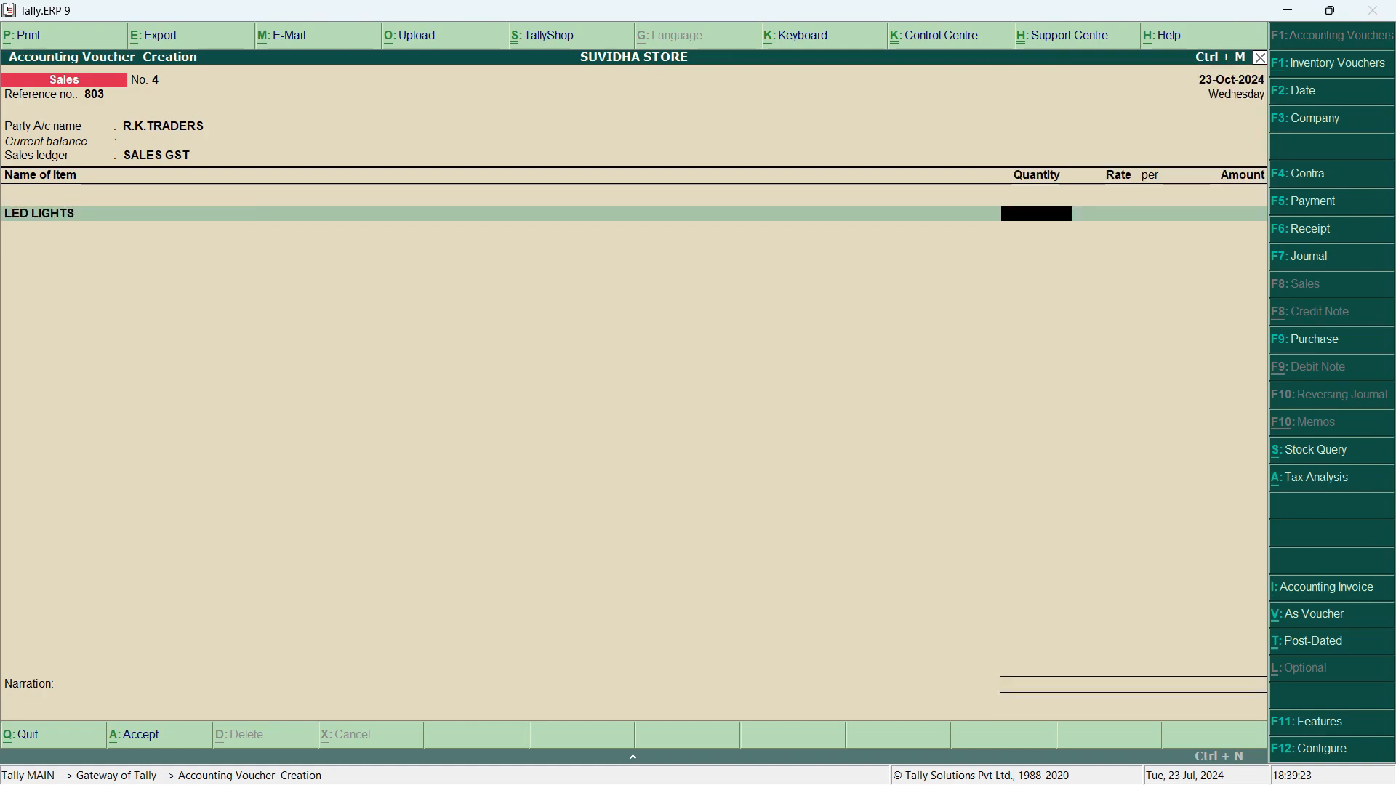
{"action": "type", "text": "5"}
{"action": "key", "text": "Return"}
{"action": "type", "text": "250"}
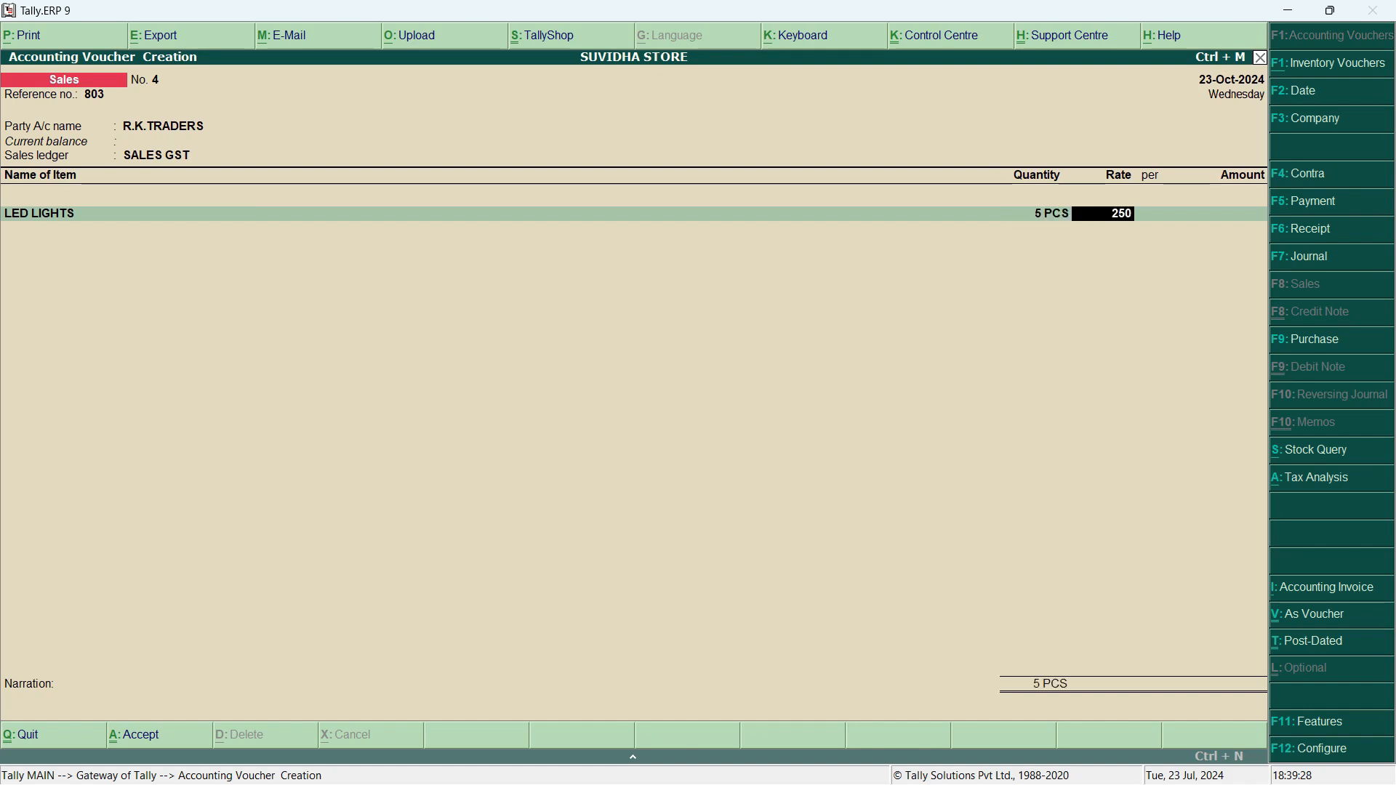
{"action": "key", "text": "Return"}
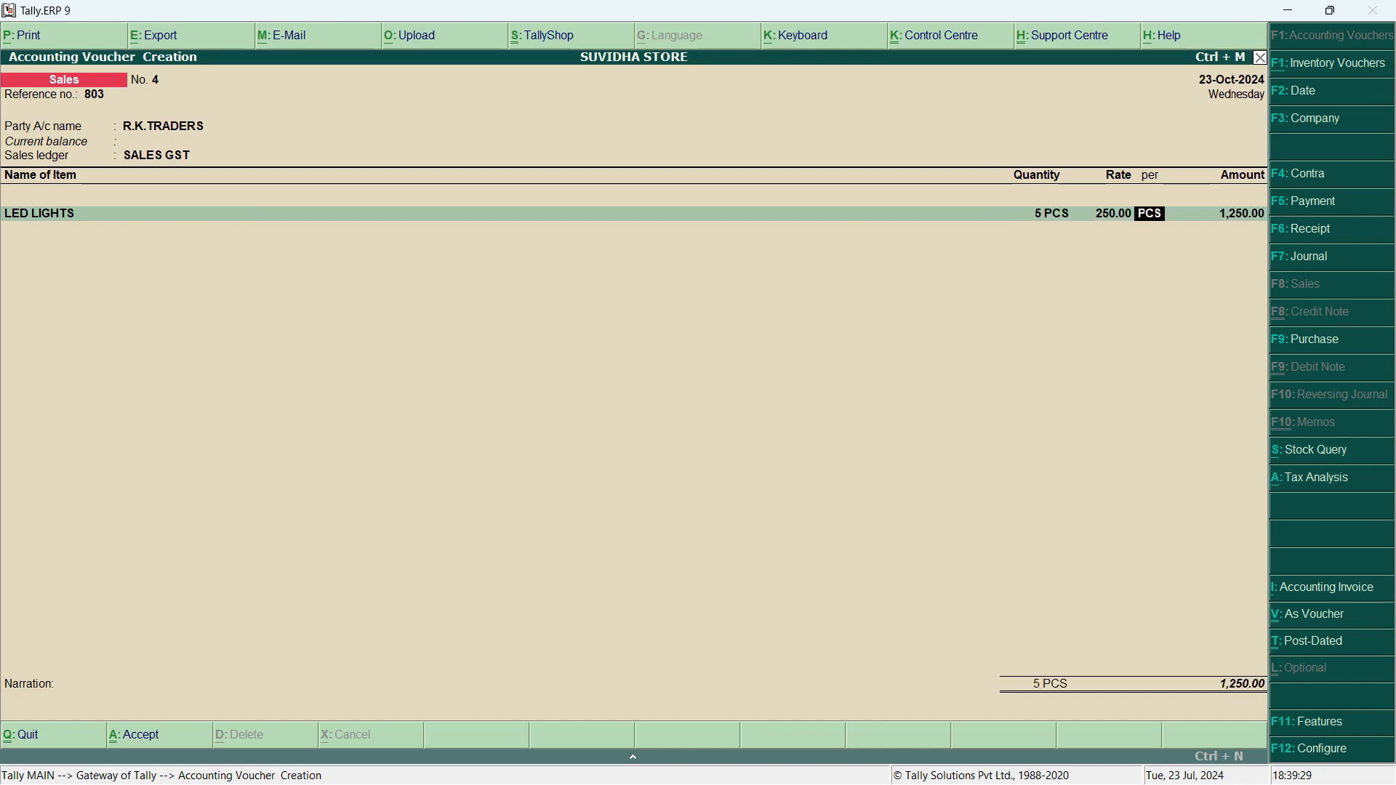
{"action": "key", "text": "Return"}
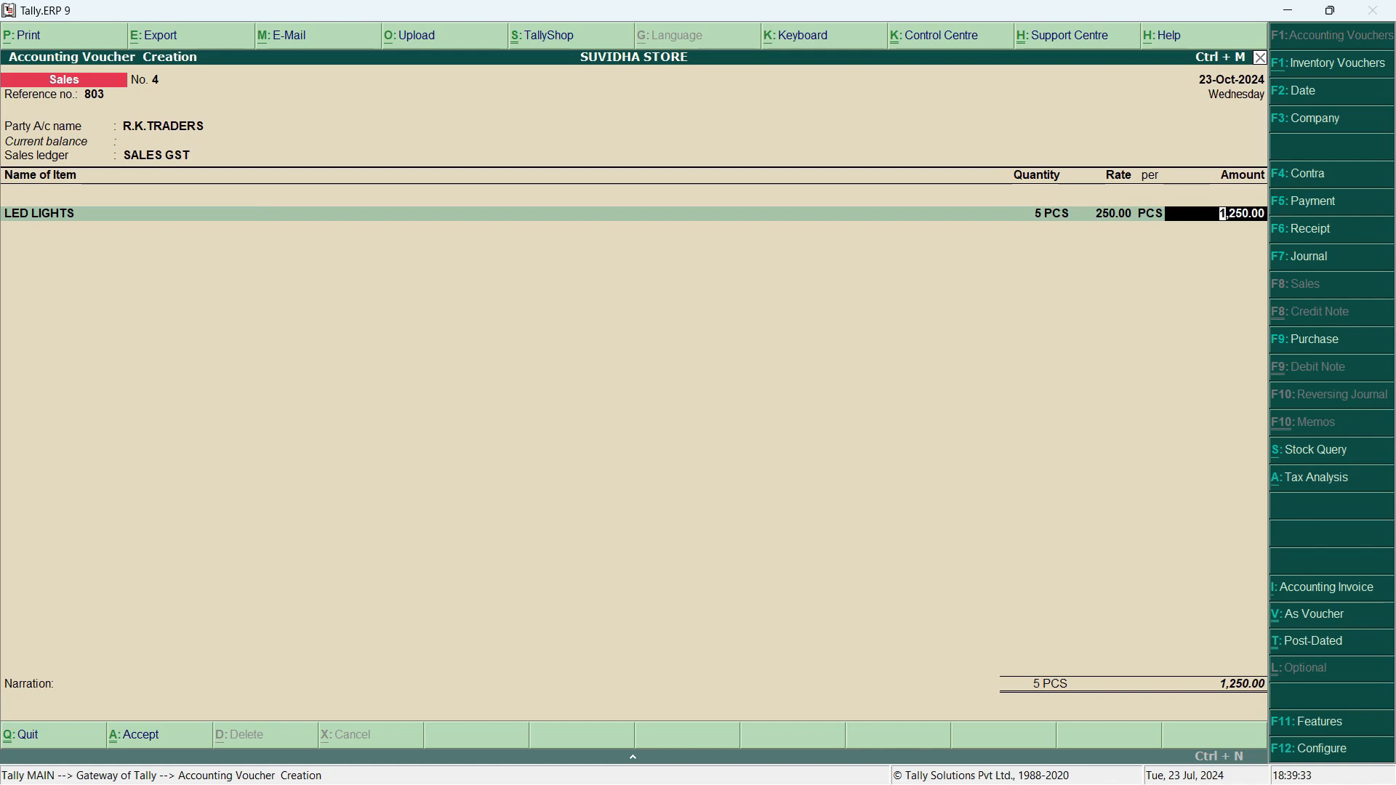
{"action": "key", "text": "Return"}
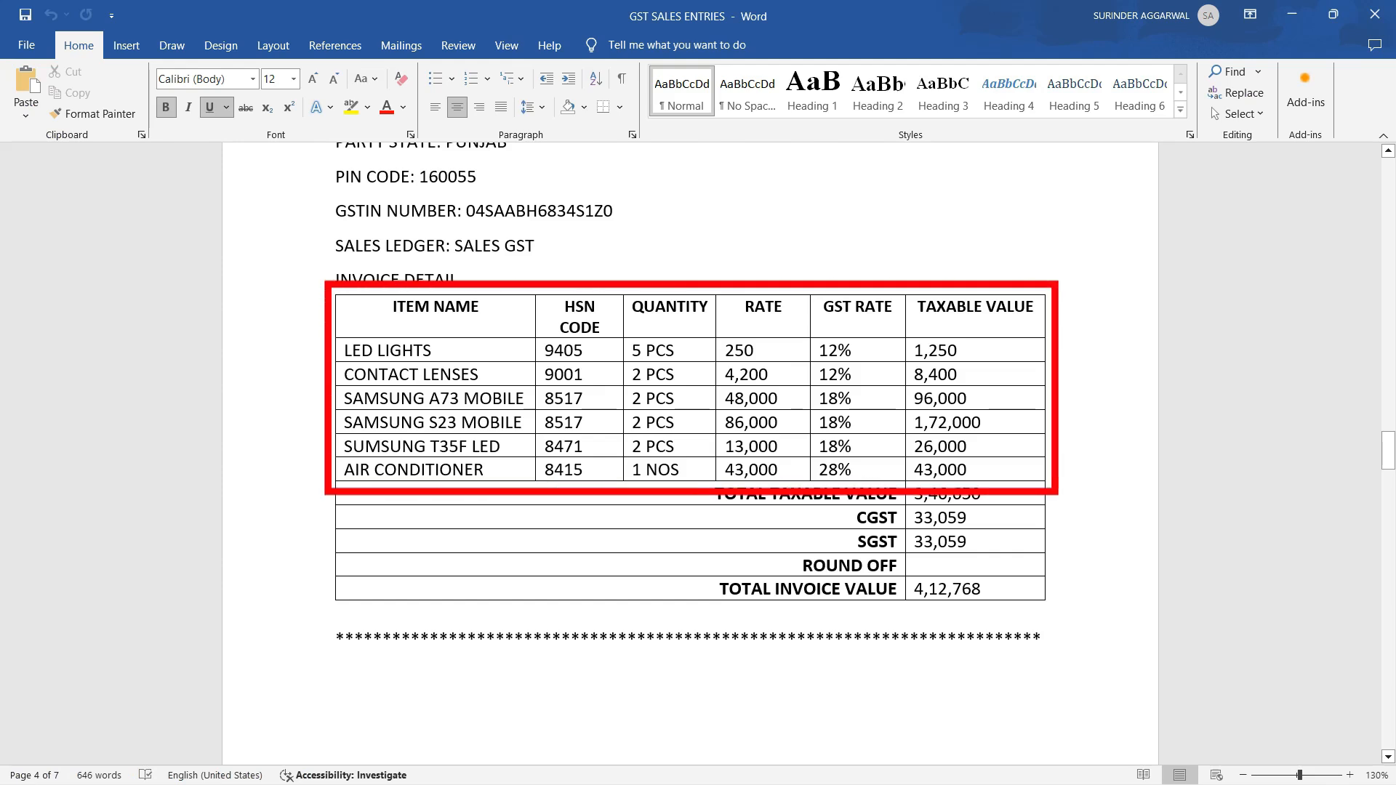
Add CONTACT LENSES to the invoice with quantity 2 PCS at a rate of 4,200 per piece.
{"action": "type", "text": "CON"}
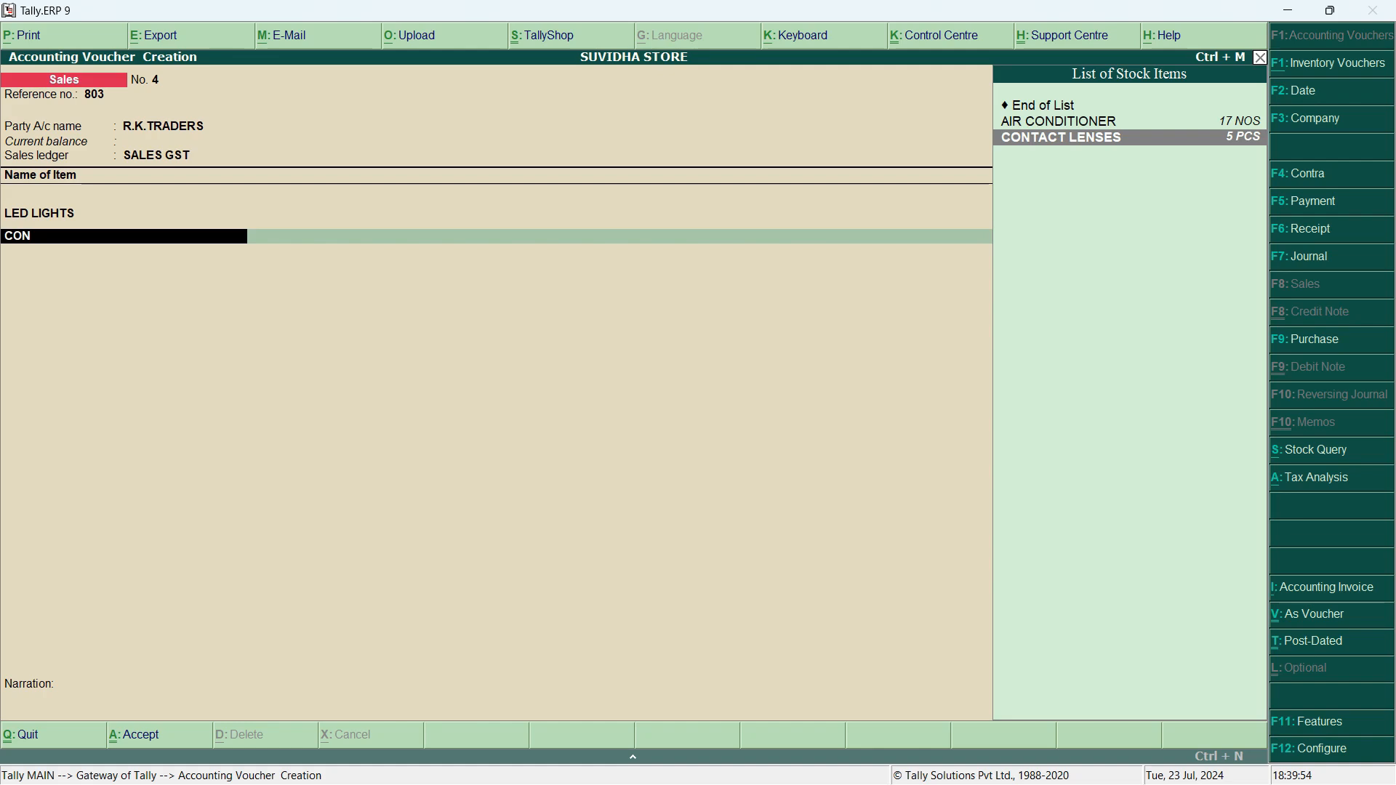
{"action": "key", "text": "Return"}
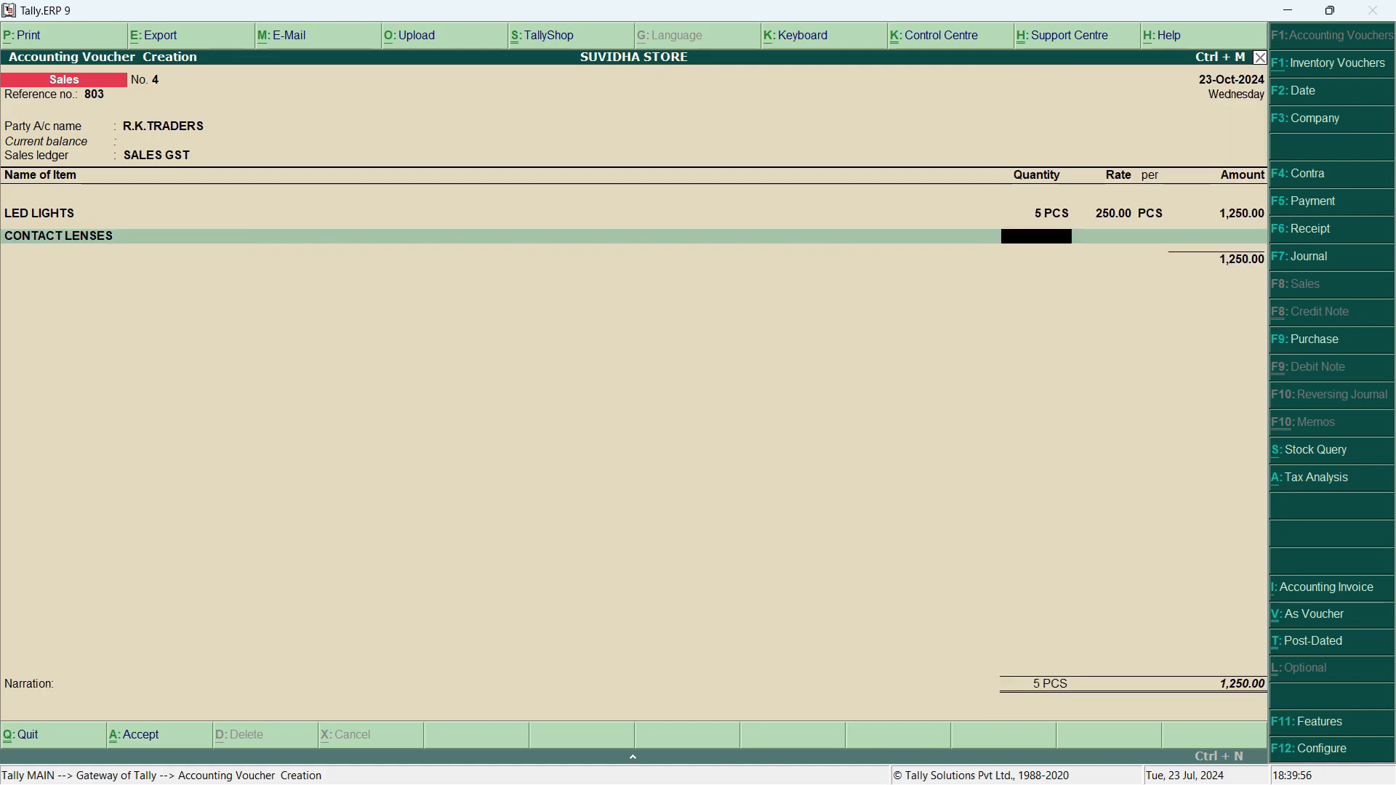
{"action": "type", "text": "2"}
{"action": "key", "text": "Return"}
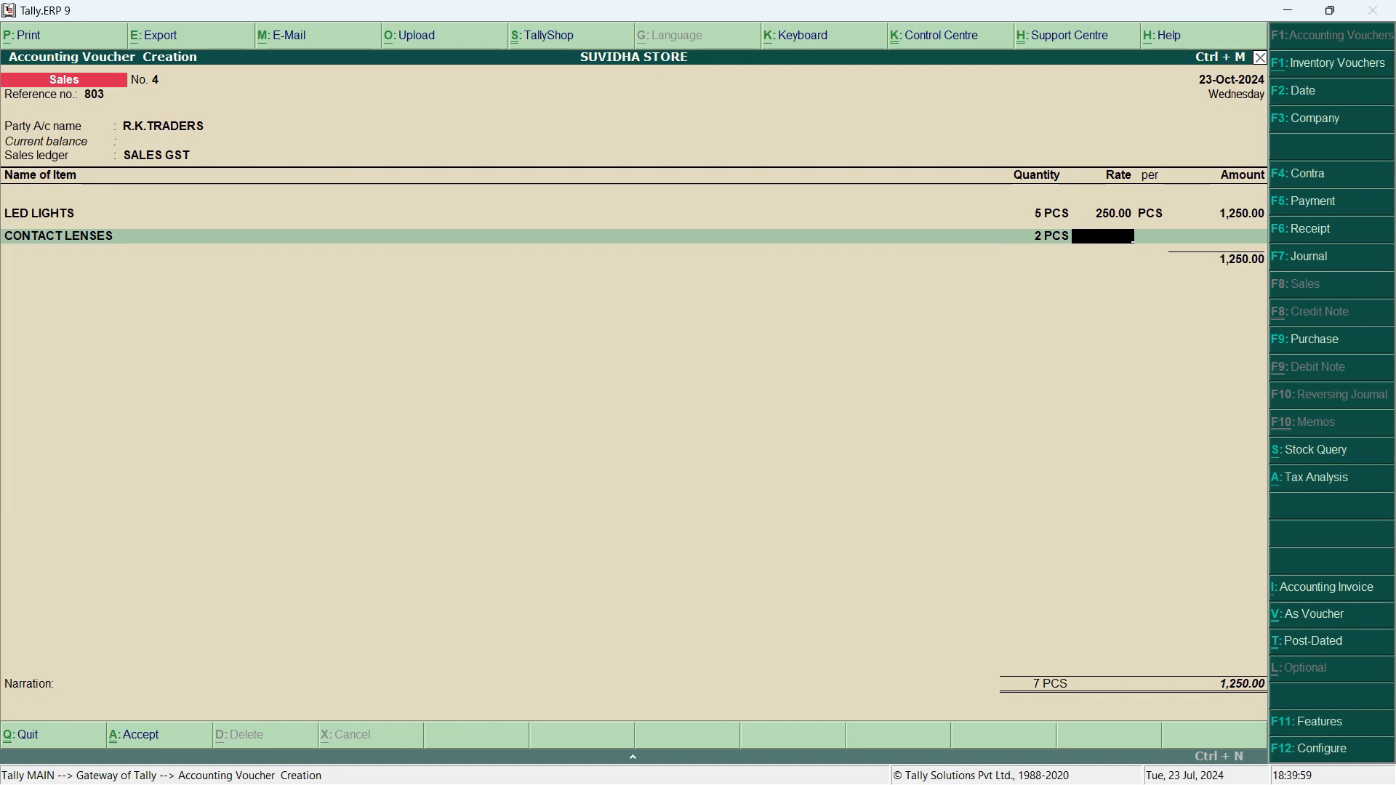
{"action": "type", "text": "4200"}
{"action": "key", "text": "Return"}
{"action": "key", "text": "Return"}
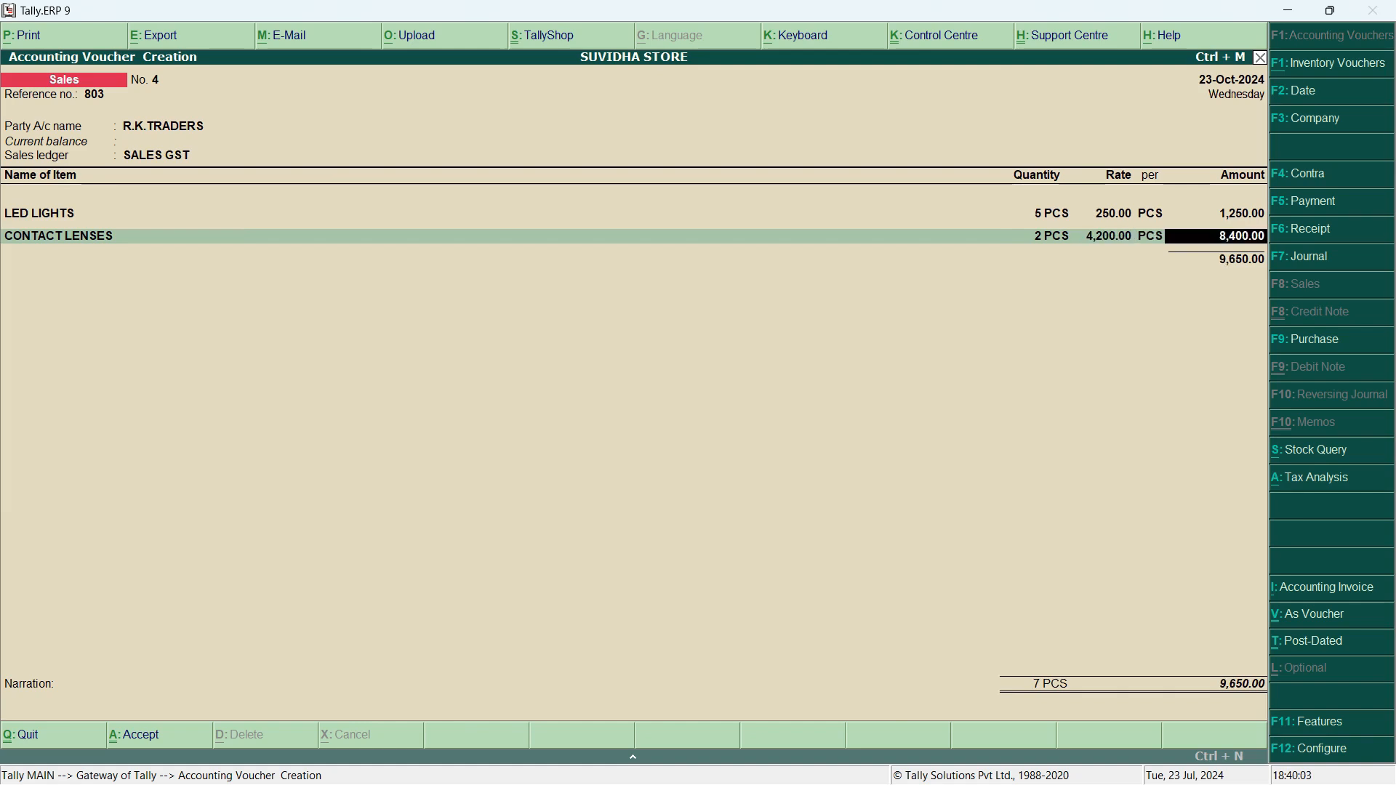
{"action": "key", "text": "Return"}
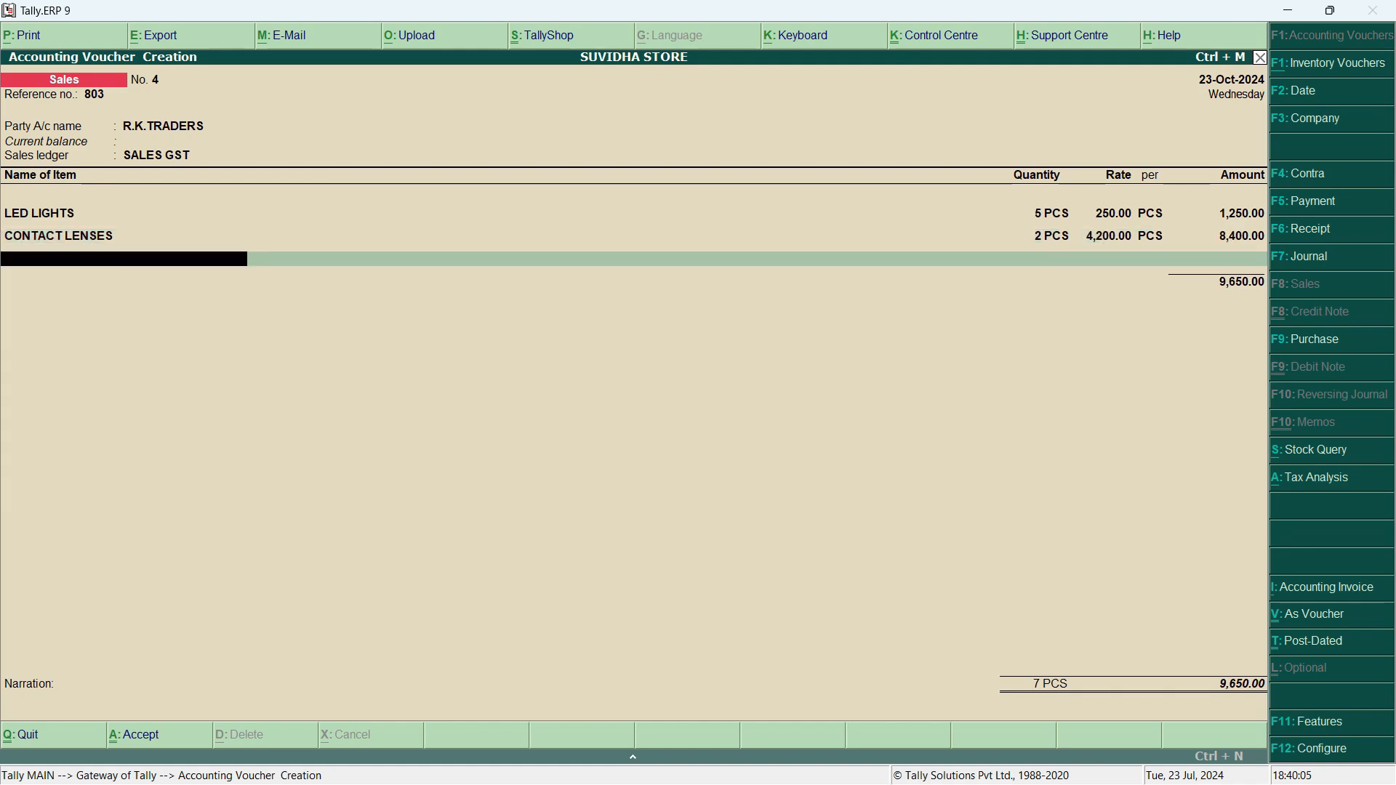
Check the next item in the Word document and add SAMSUNG A73 MOBILE to the Tally voucher, 2 PCS at a rate of 48,000.
{"action": "key", "text": "alt+Tab"}
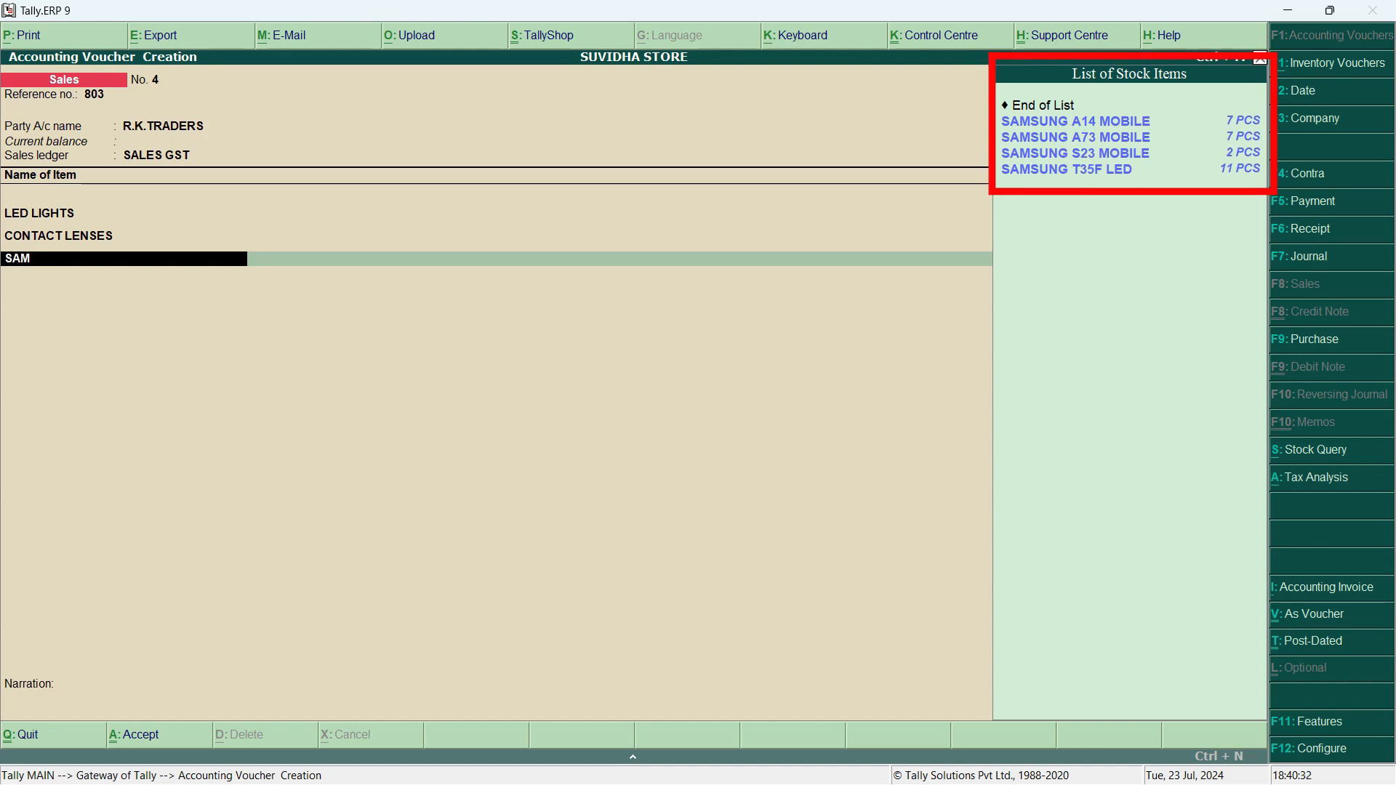
{"action": "key", "text": "Down"}
{"action": "key", "text": "Down"}
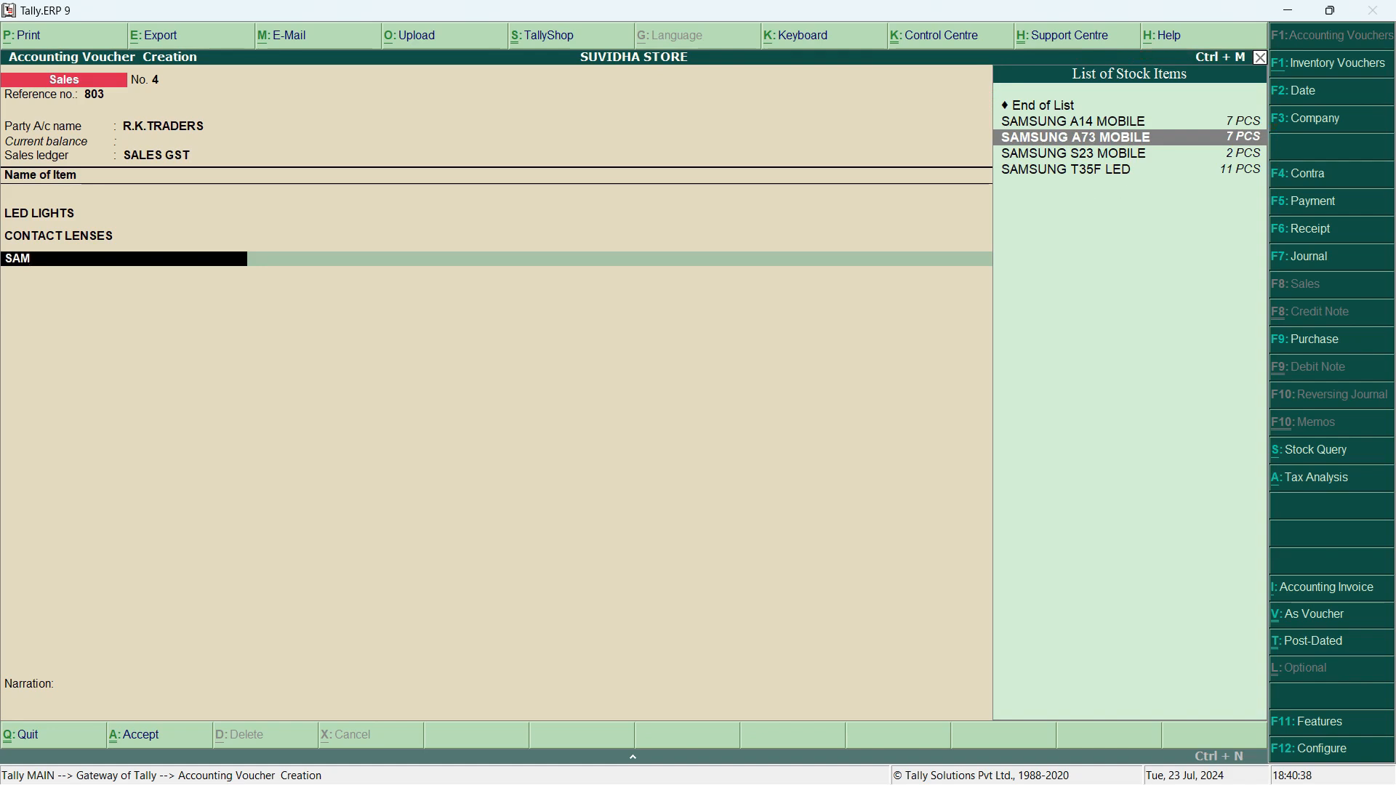
{"action": "key", "text": "Return"}
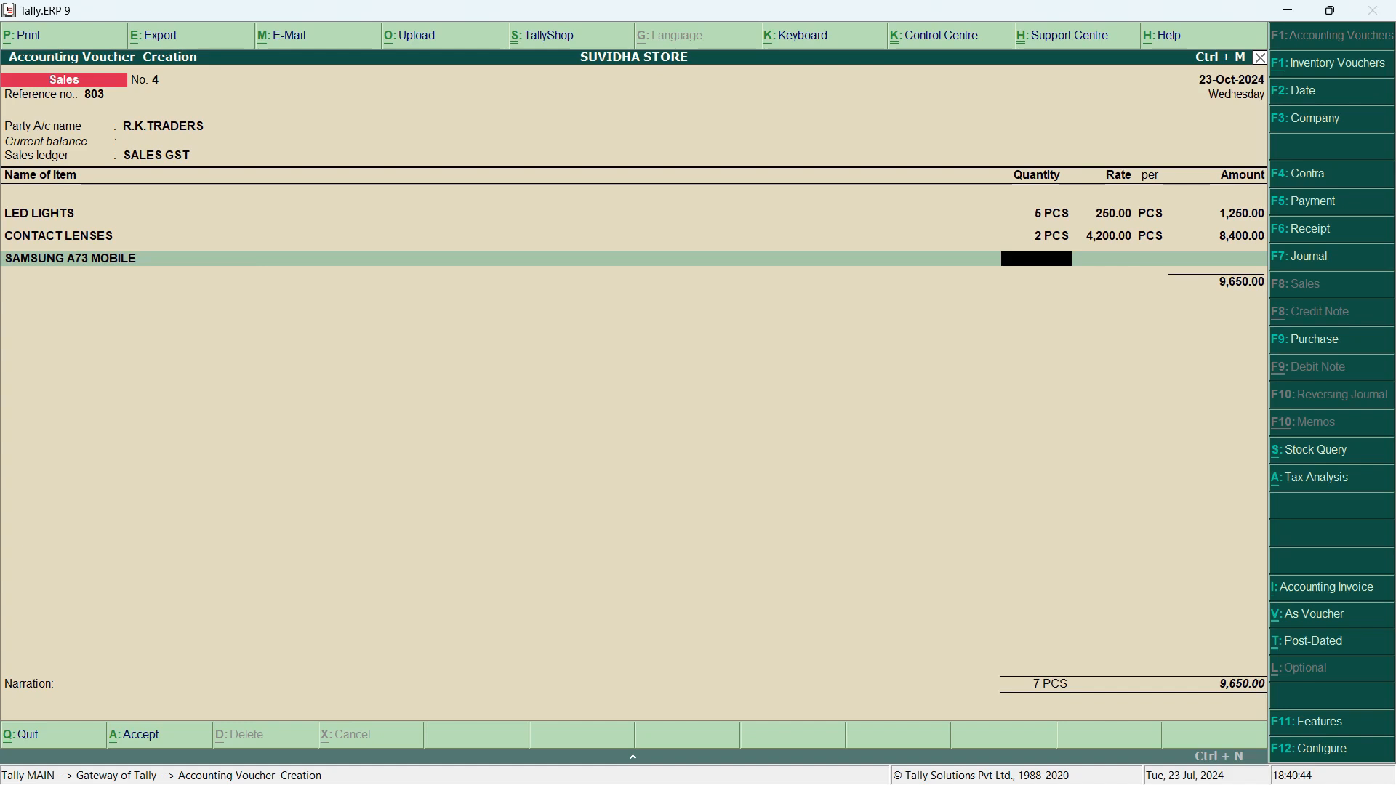
{"action": "type", "text": "2"}
{"action": "key", "text": "Return"}
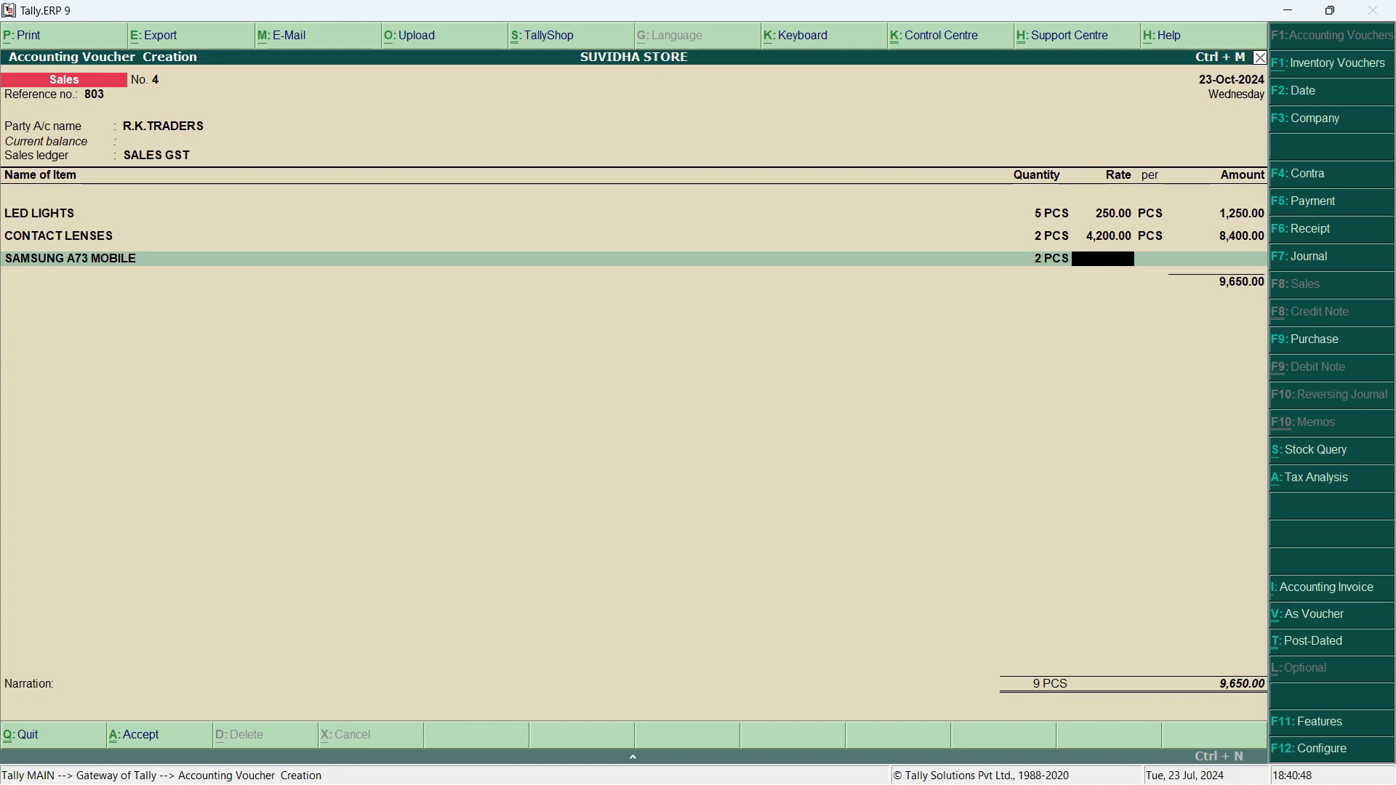
{"action": "type", "text": "48000"}
{"action": "key", "text": "Return"}
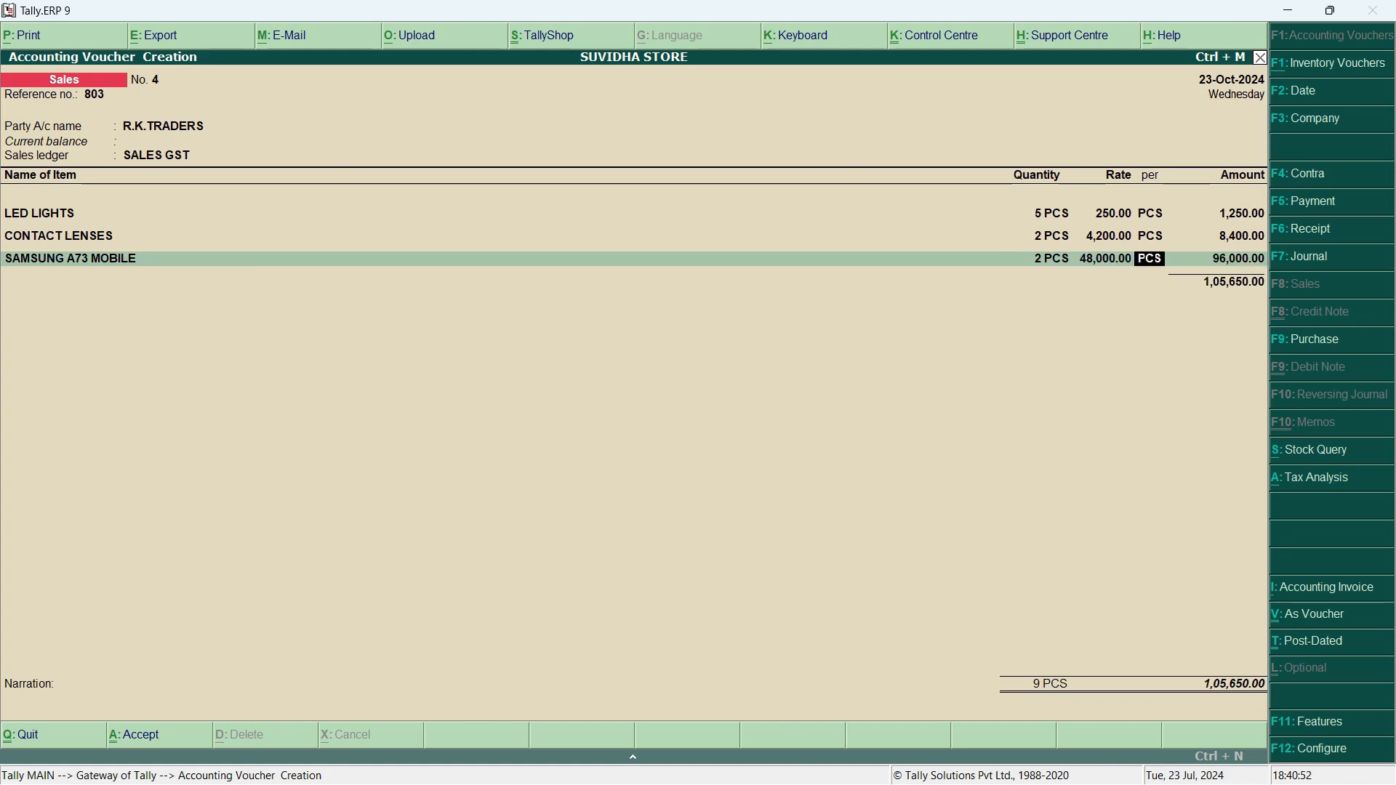
{"action": "key", "text": "Return"}
{"action": "key", "text": "Return"}
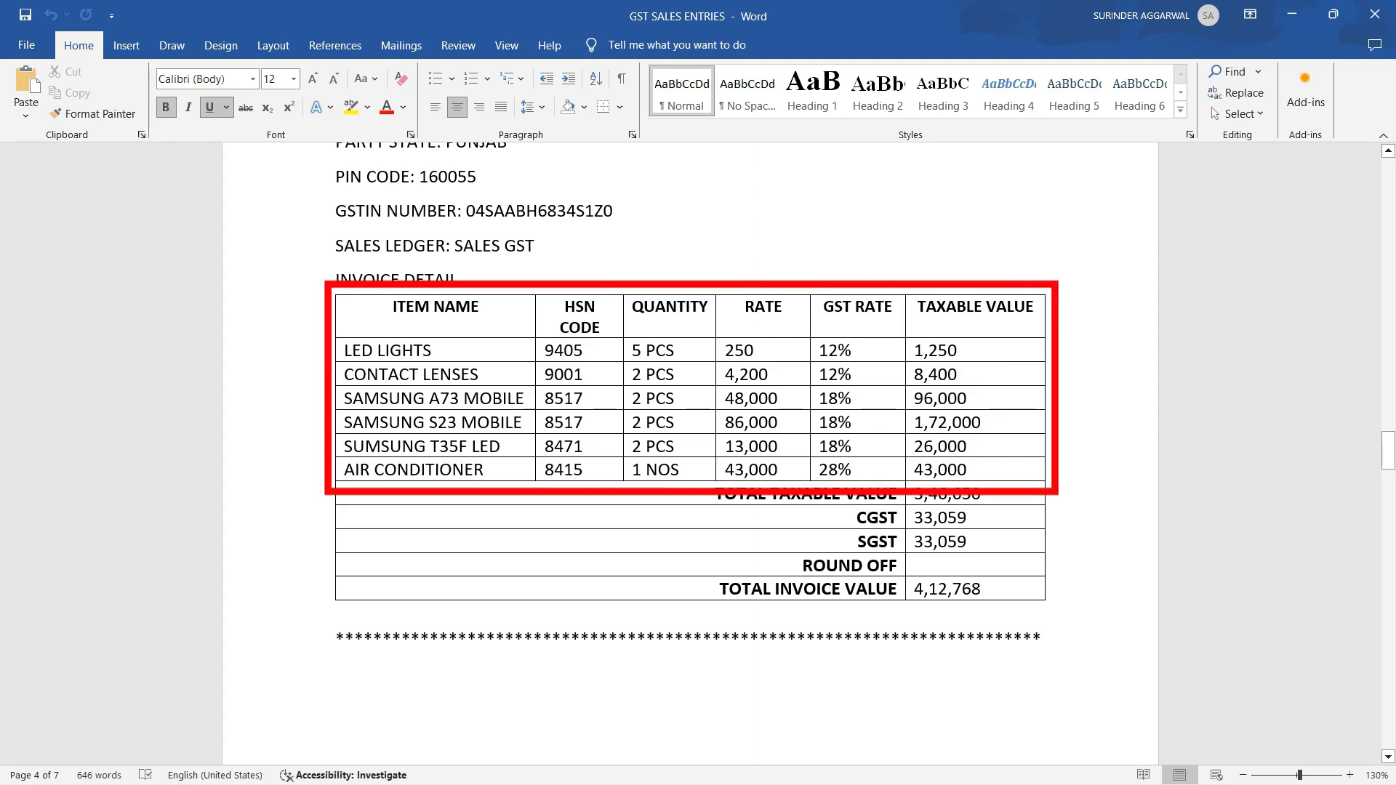
Add SAMSUNG S23 MOBILE to the invoice with quantity 2 PCS at a rate of 86,000 per piece.
{"action": "type", "text": "S"}
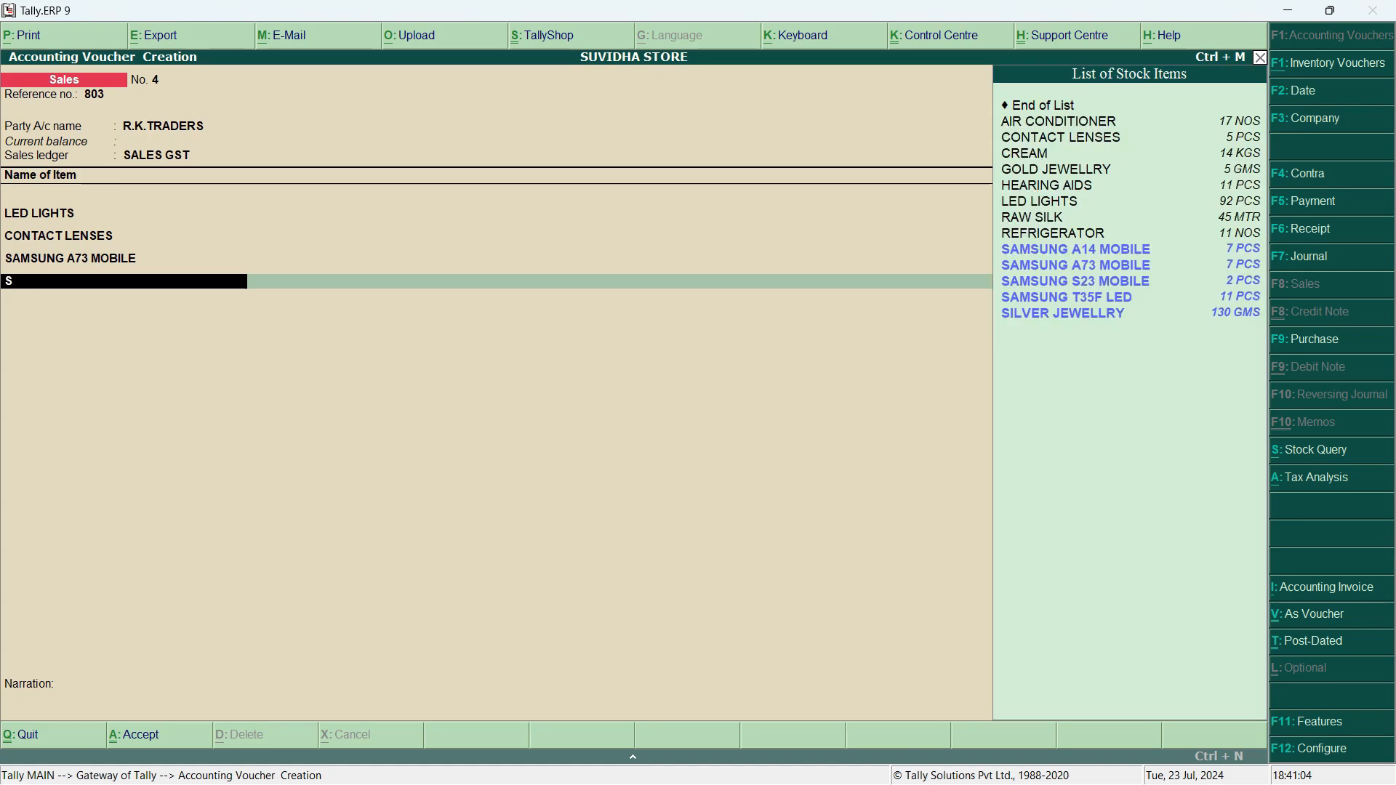
{"action": "type", "text": "AM"}
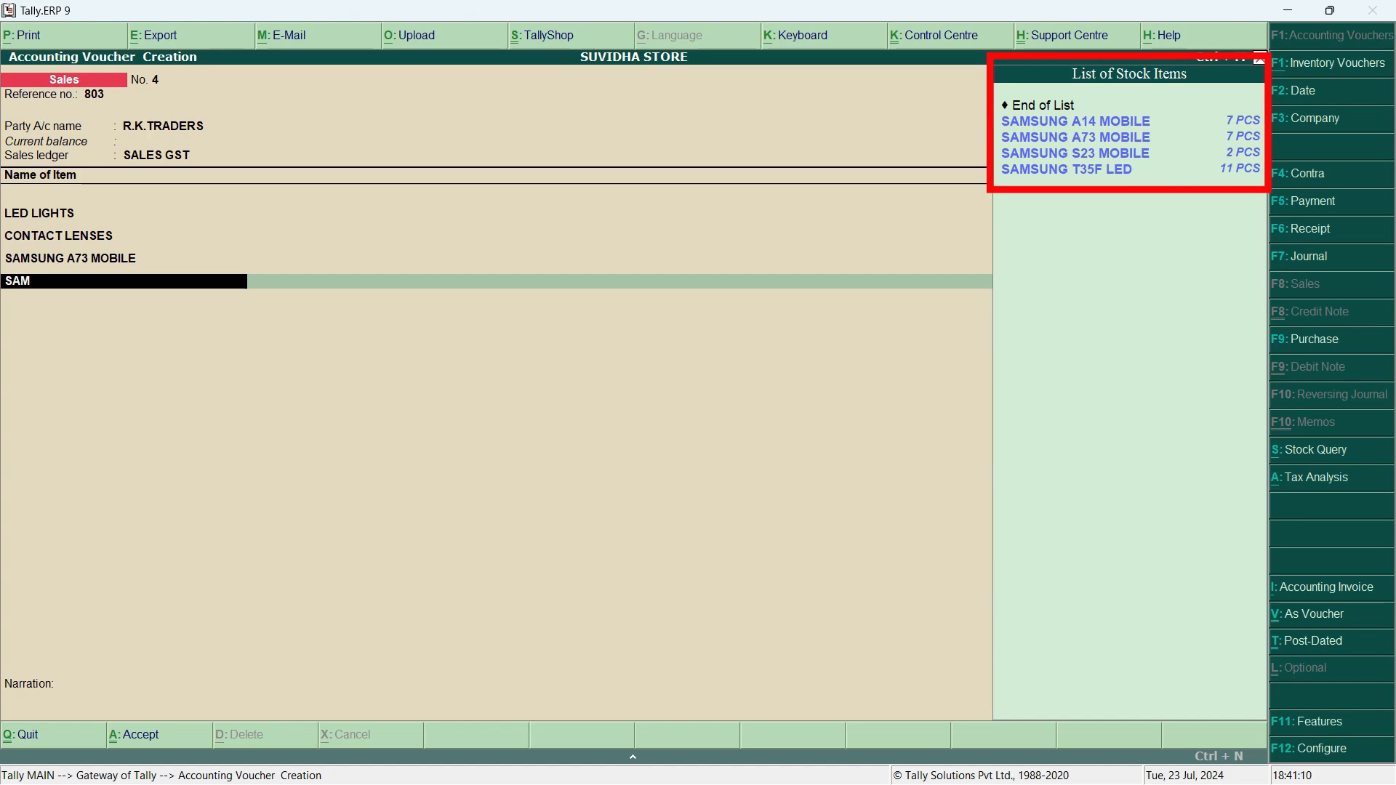
{"action": "key", "text": "Down"}
{"action": "key", "text": "Down"}
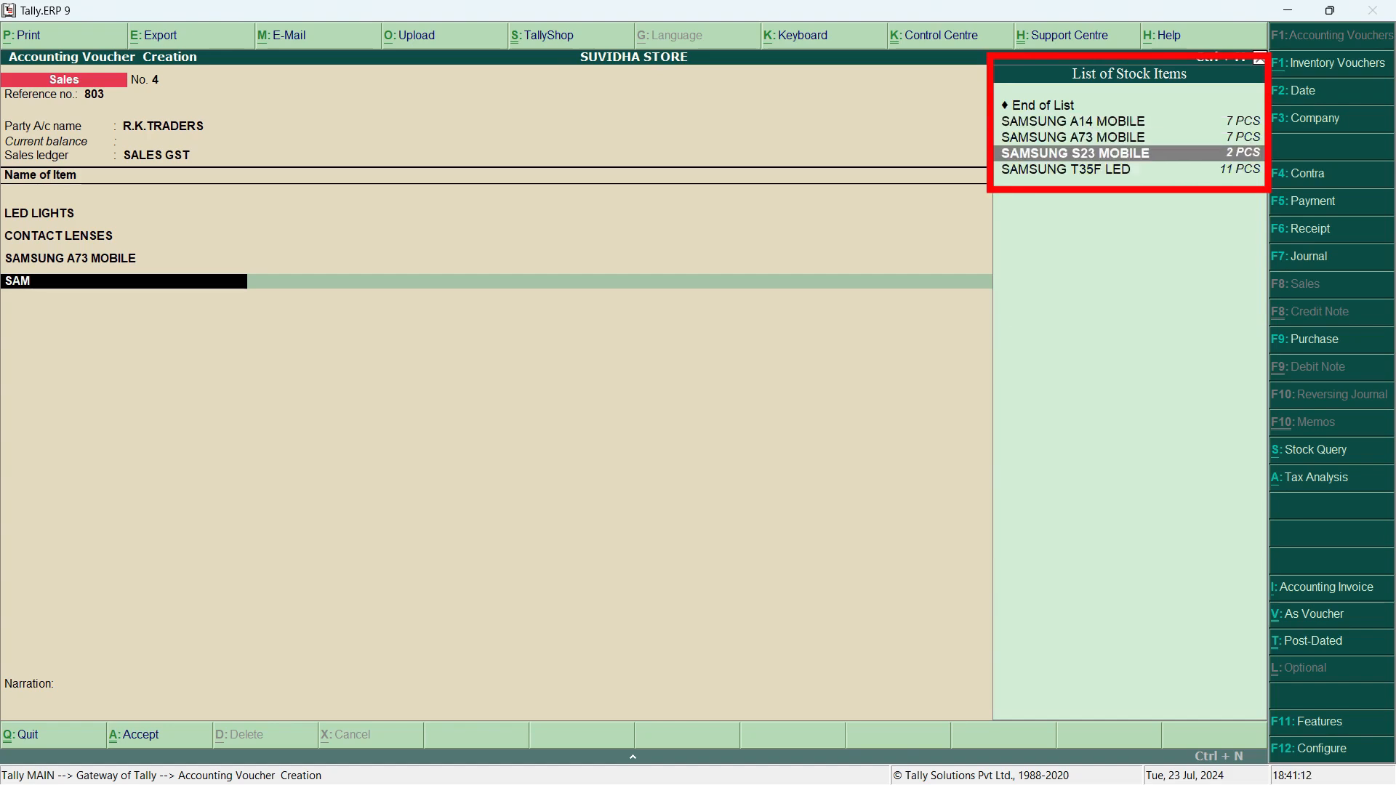
{"action": "key", "text": "Return"}
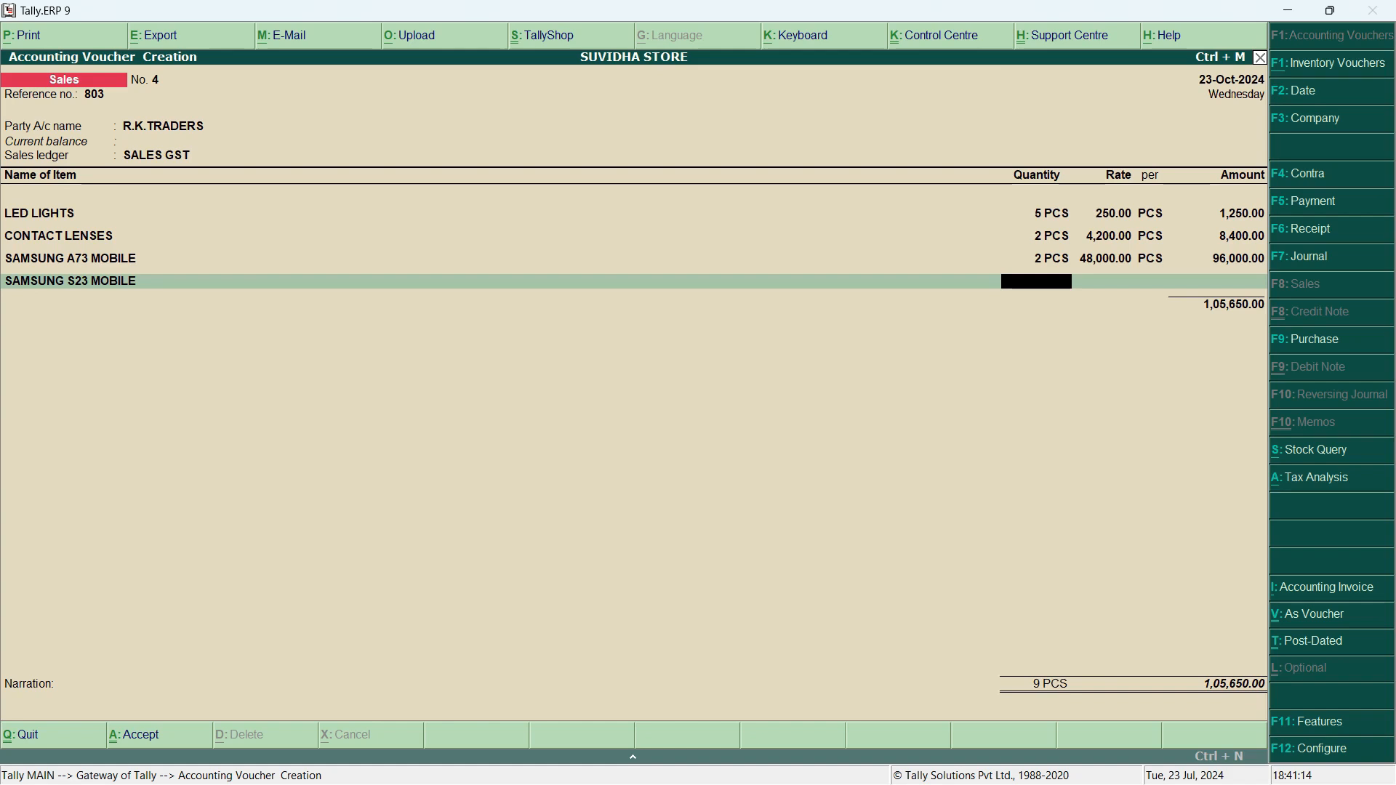
{"action": "type", "text": "2"}
{"action": "key", "text": "Return"}
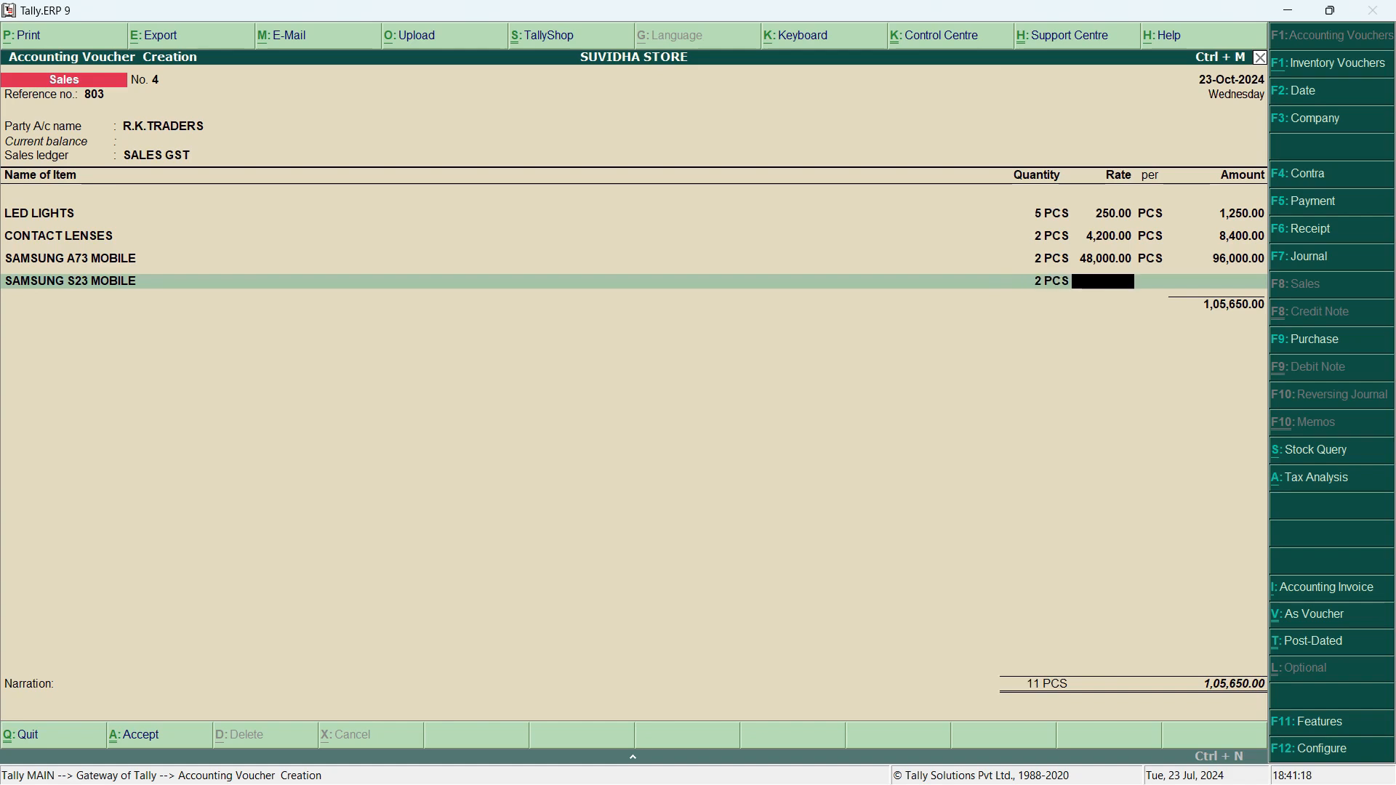
{"action": "type", "text": "86000"}
{"action": "key", "text": "Return"}
{"action": "key", "text": "Return"}
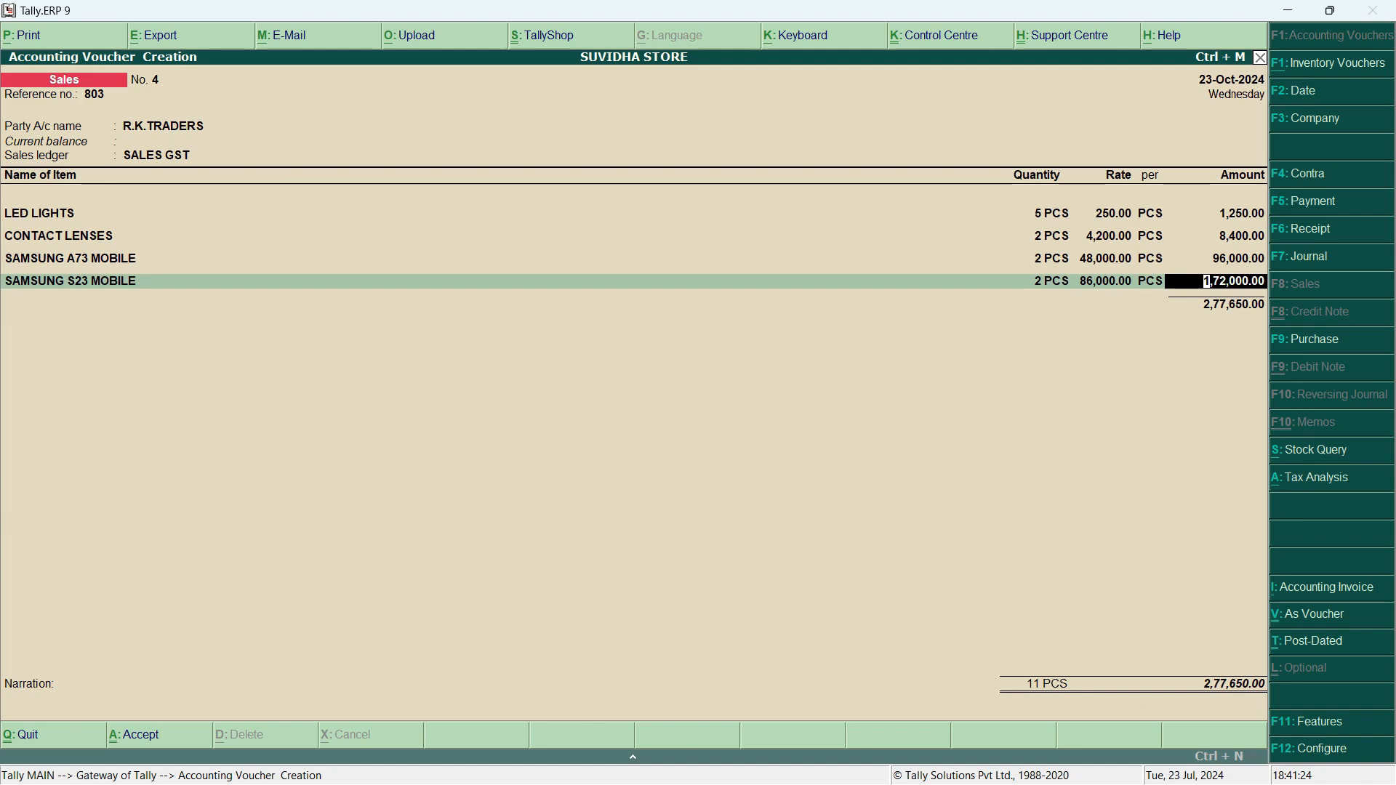
{"action": "key", "text": "Return"}
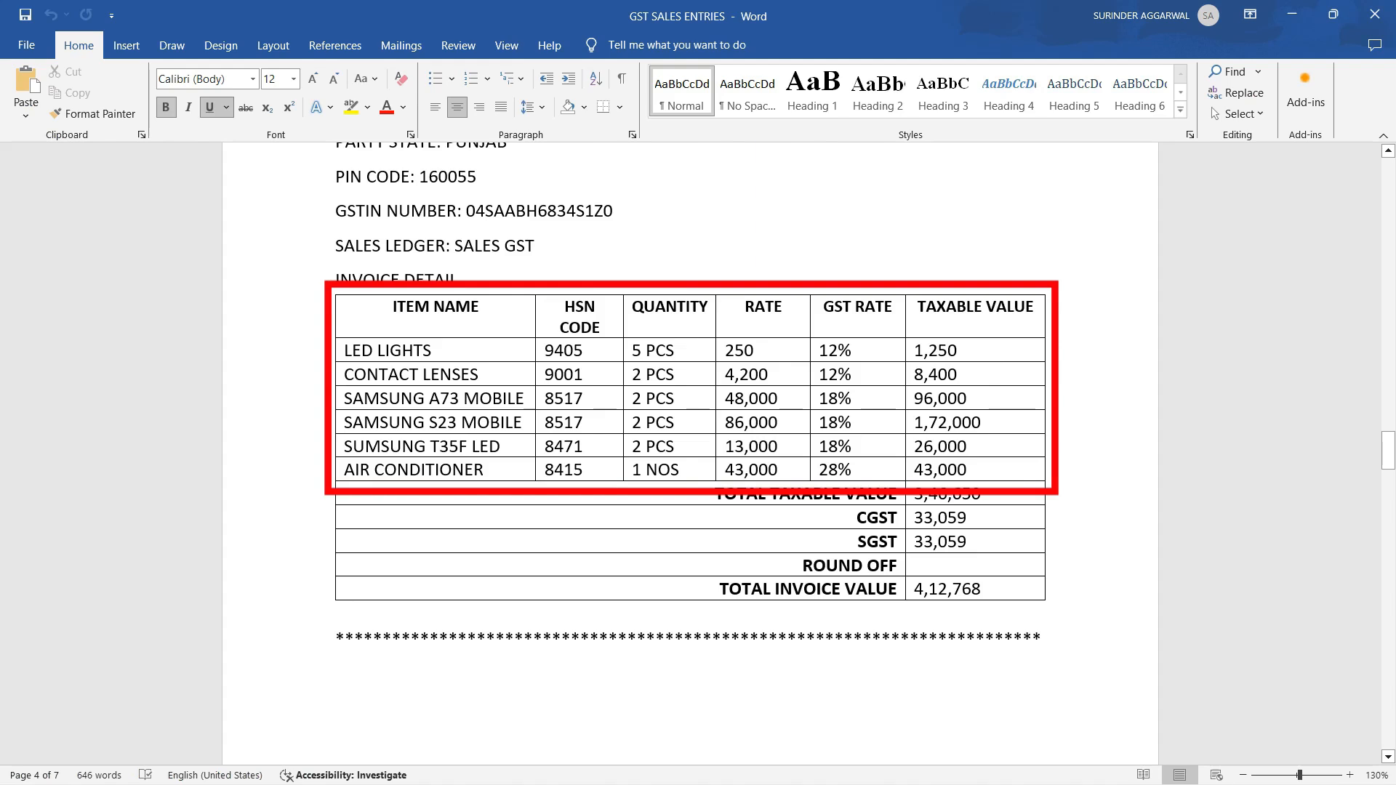
Add SAMSUNG T35F LED to the invoice with quantity 2 PCS at a rate of 13,000 per piece.
{"action": "type", "text": "SAM"}
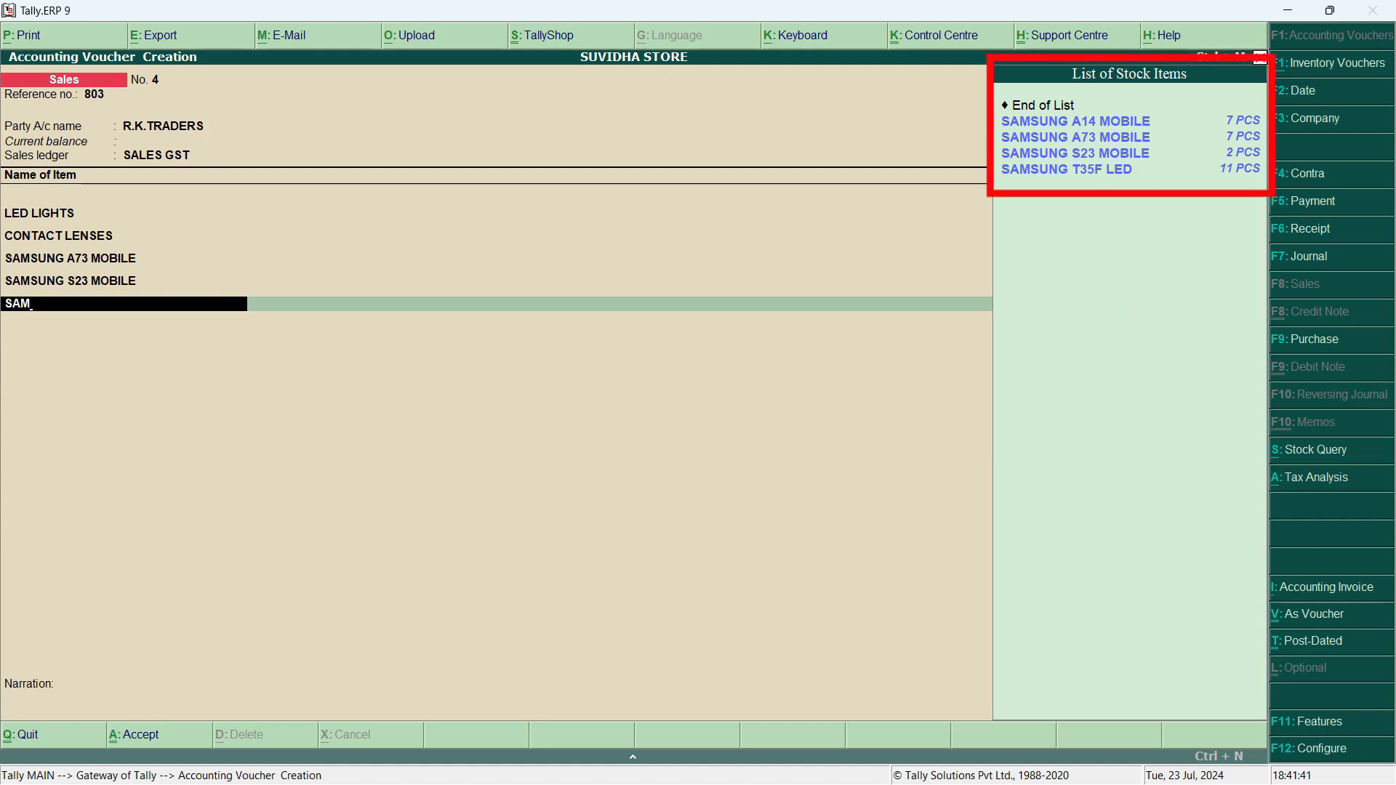
{"action": "key", "text": "Down"}
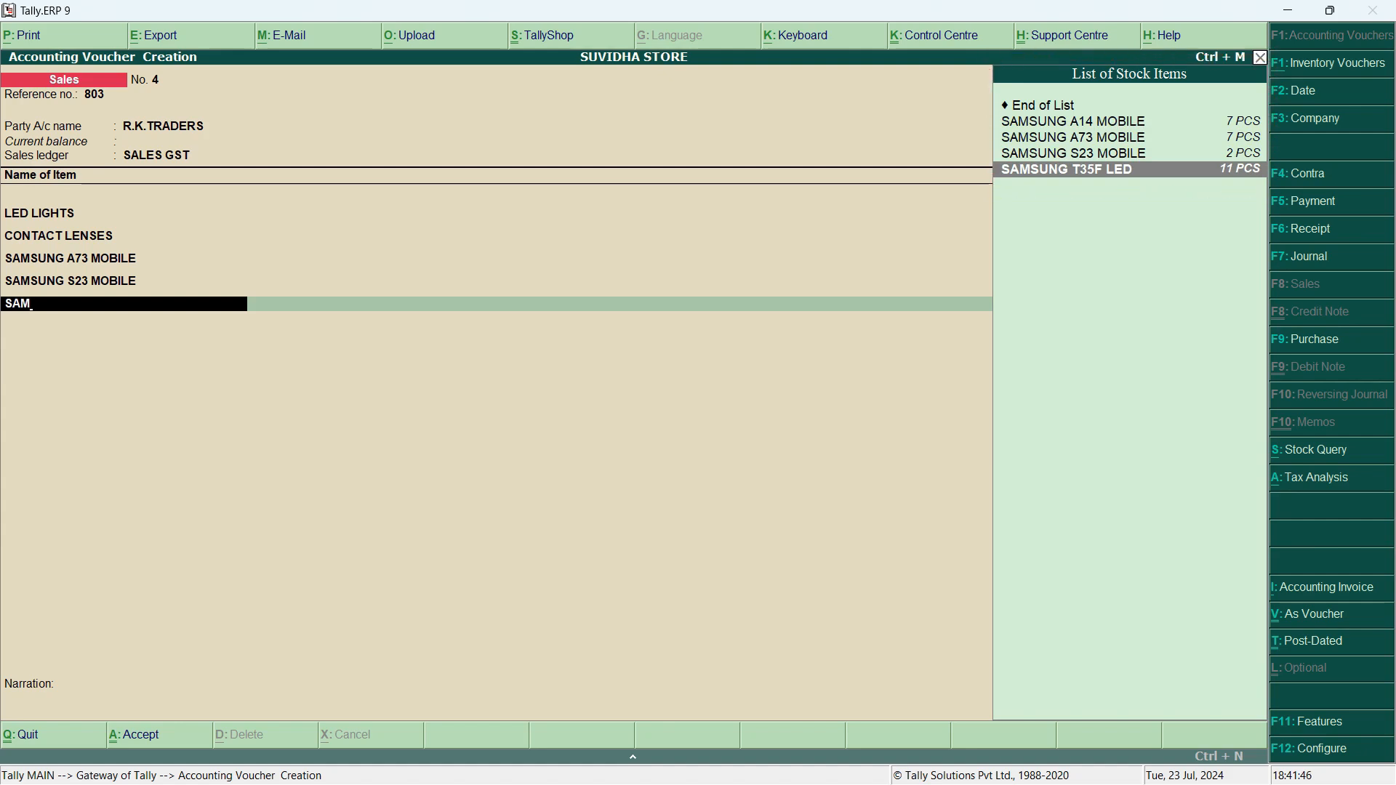
{"action": "key", "text": "Return"}
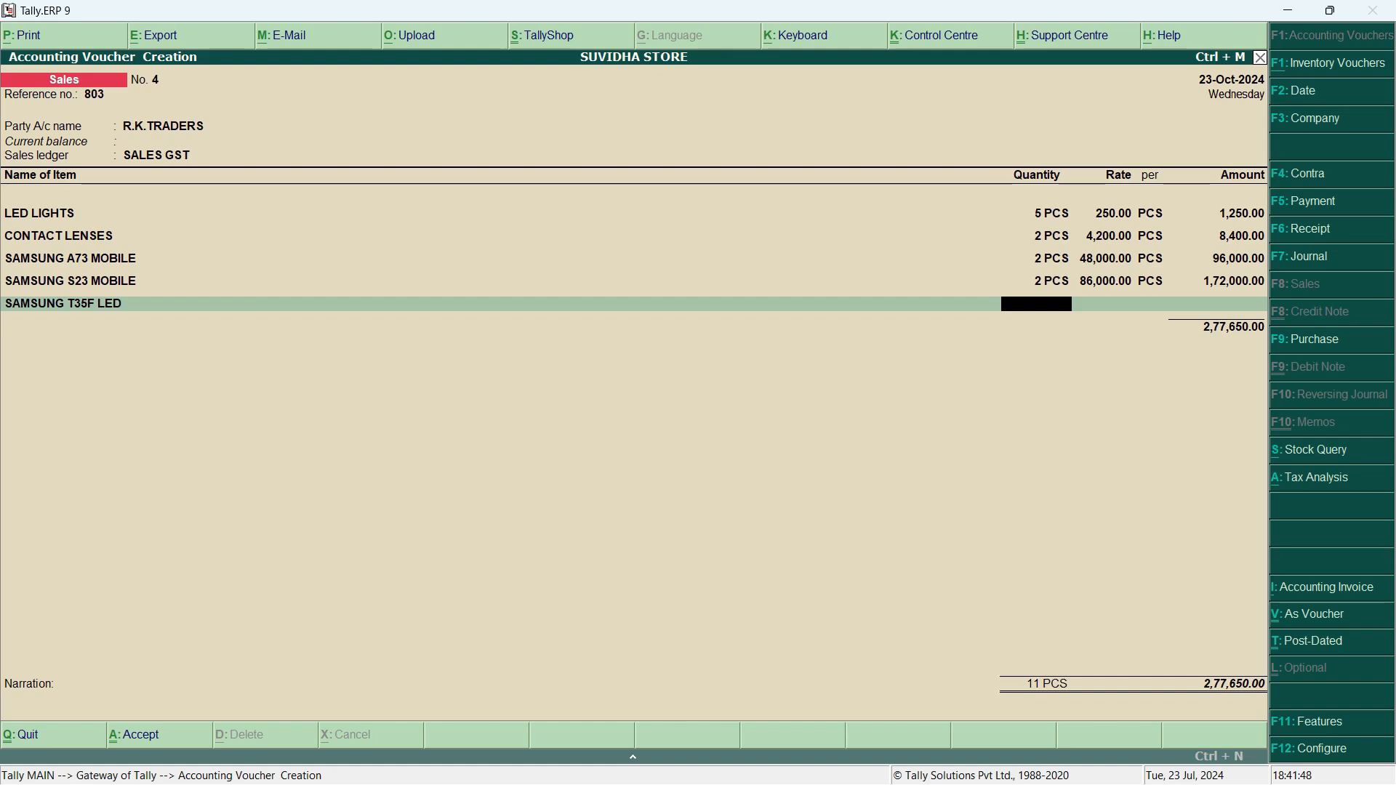
{"action": "type", "text": "2"}
{"action": "key", "text": "Return"}
{"action": "type", "text": "13000"}
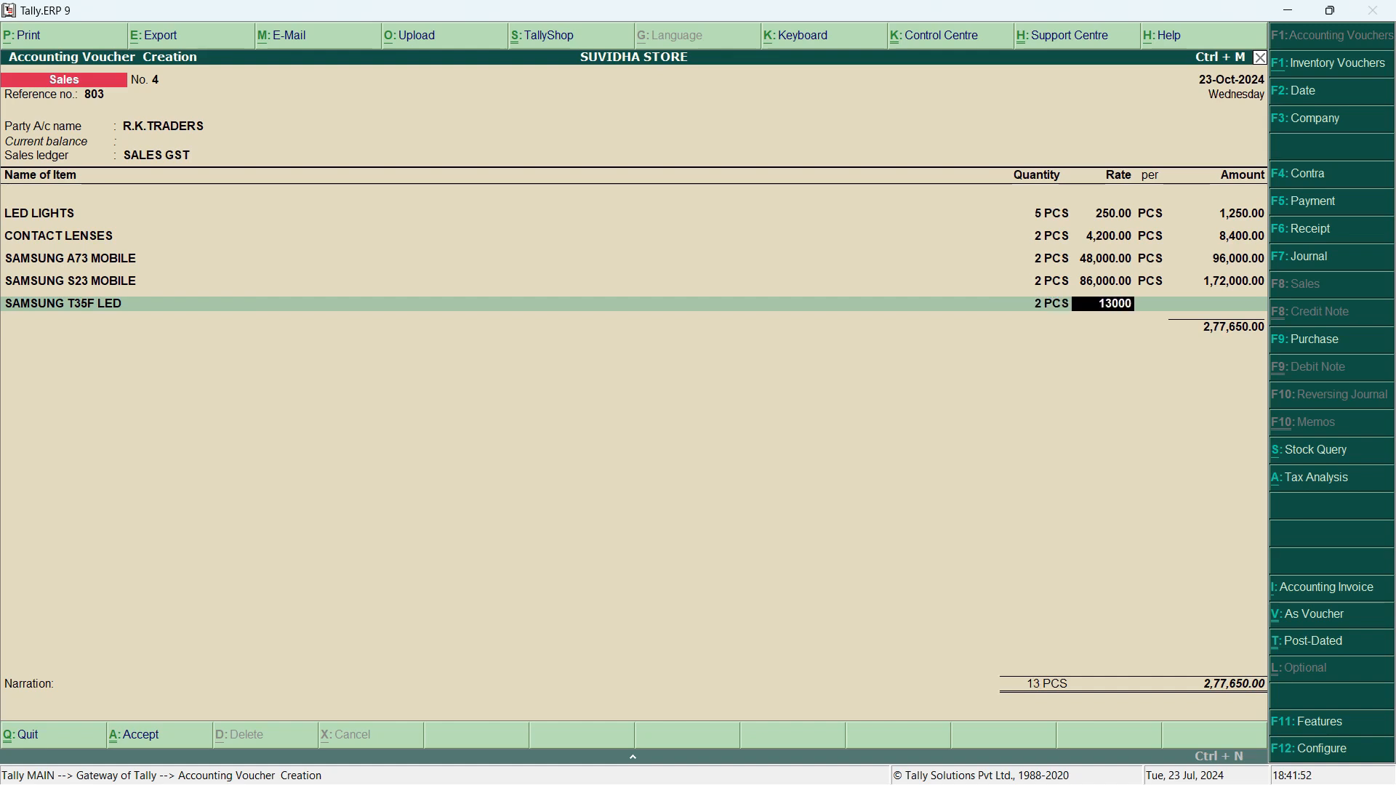
{"action": "key", "text": "Return"}
{"action": "key", "text": "Return"}
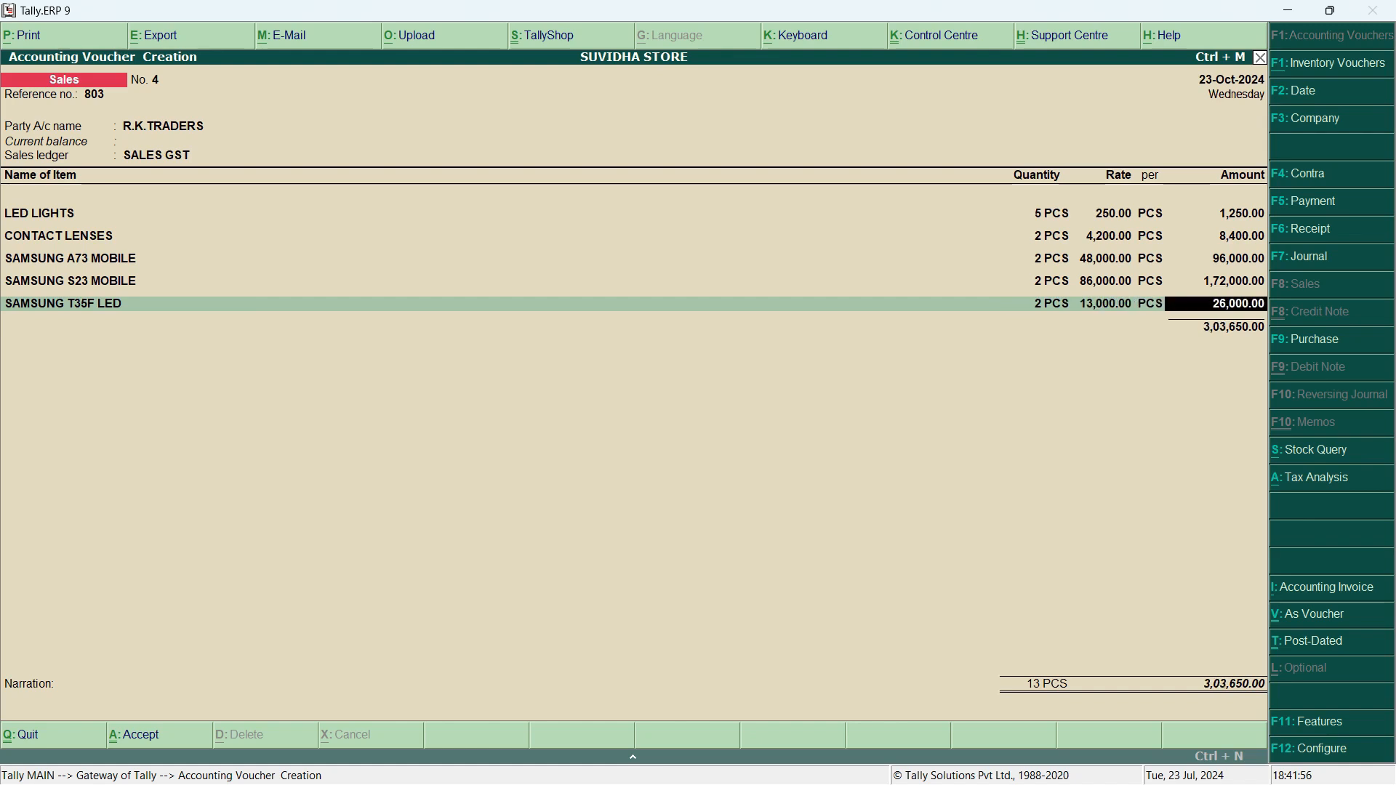
{"action": "key", "text": "Return"}
Check the last item in the Word document and add AIR CONDITIONER to the Tally voucher, 1 NOS at a rate of 43,000.
{"action": "key", "text": "alt+Tab"}
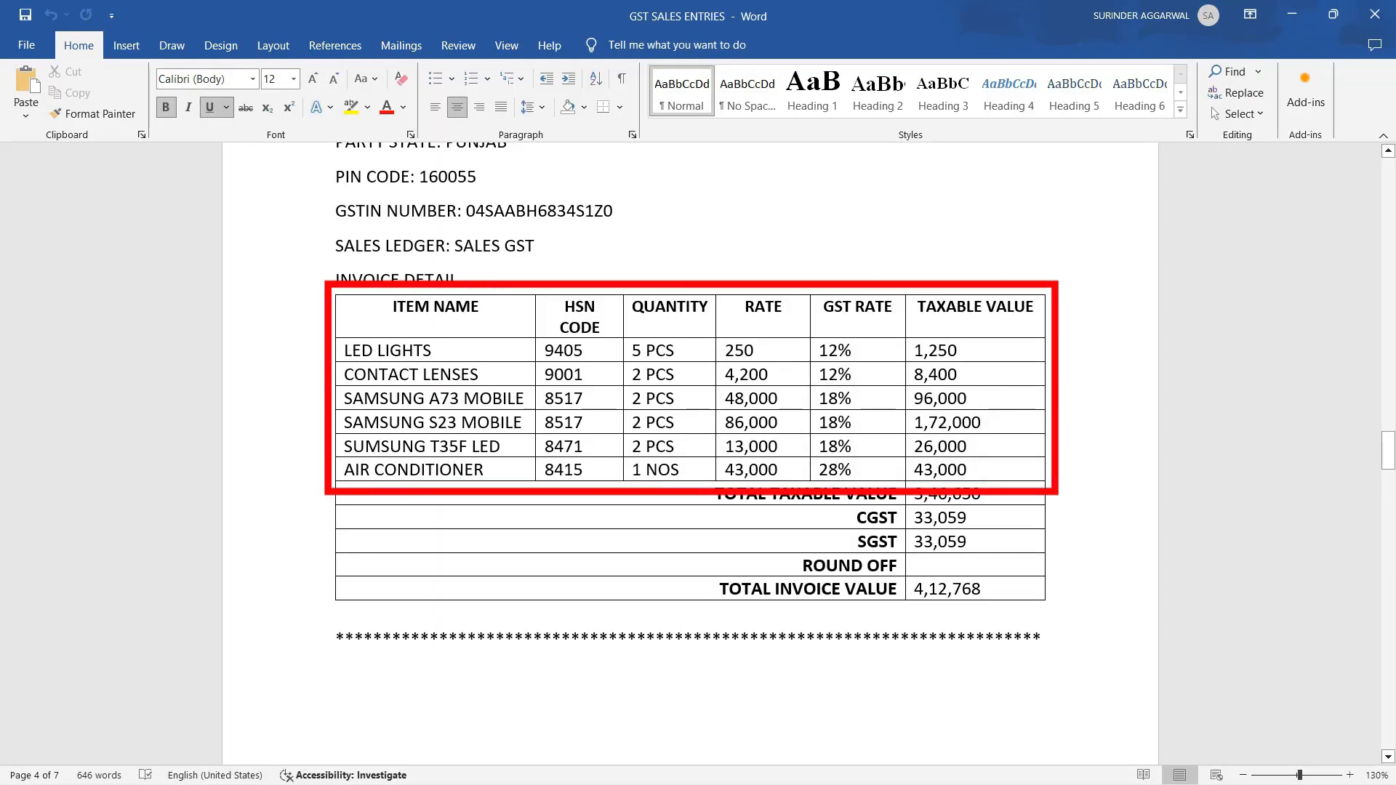
{"action": "key", "text": "alt+Tab"}
{"action": "type", "text": "AI"}
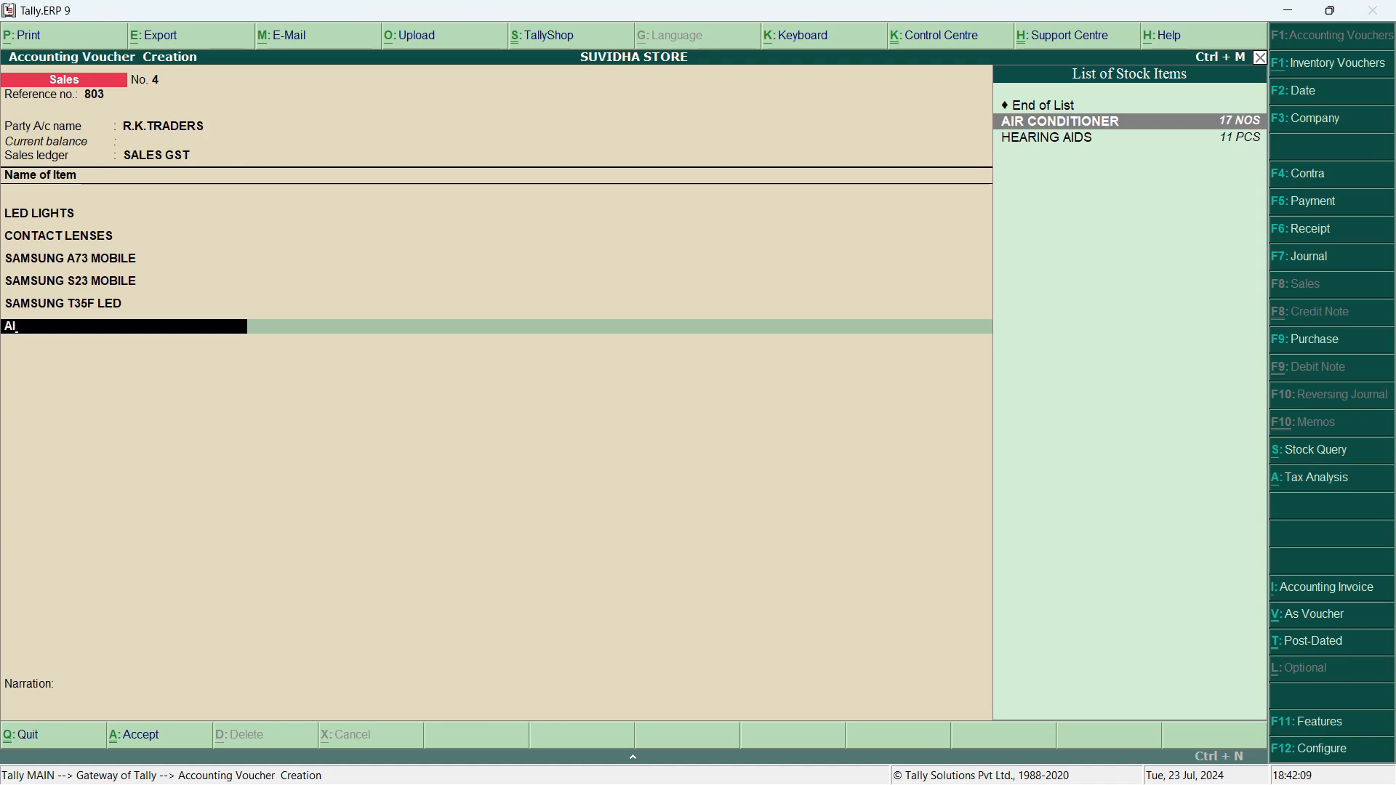
{"action": "key", "text": "Return"}
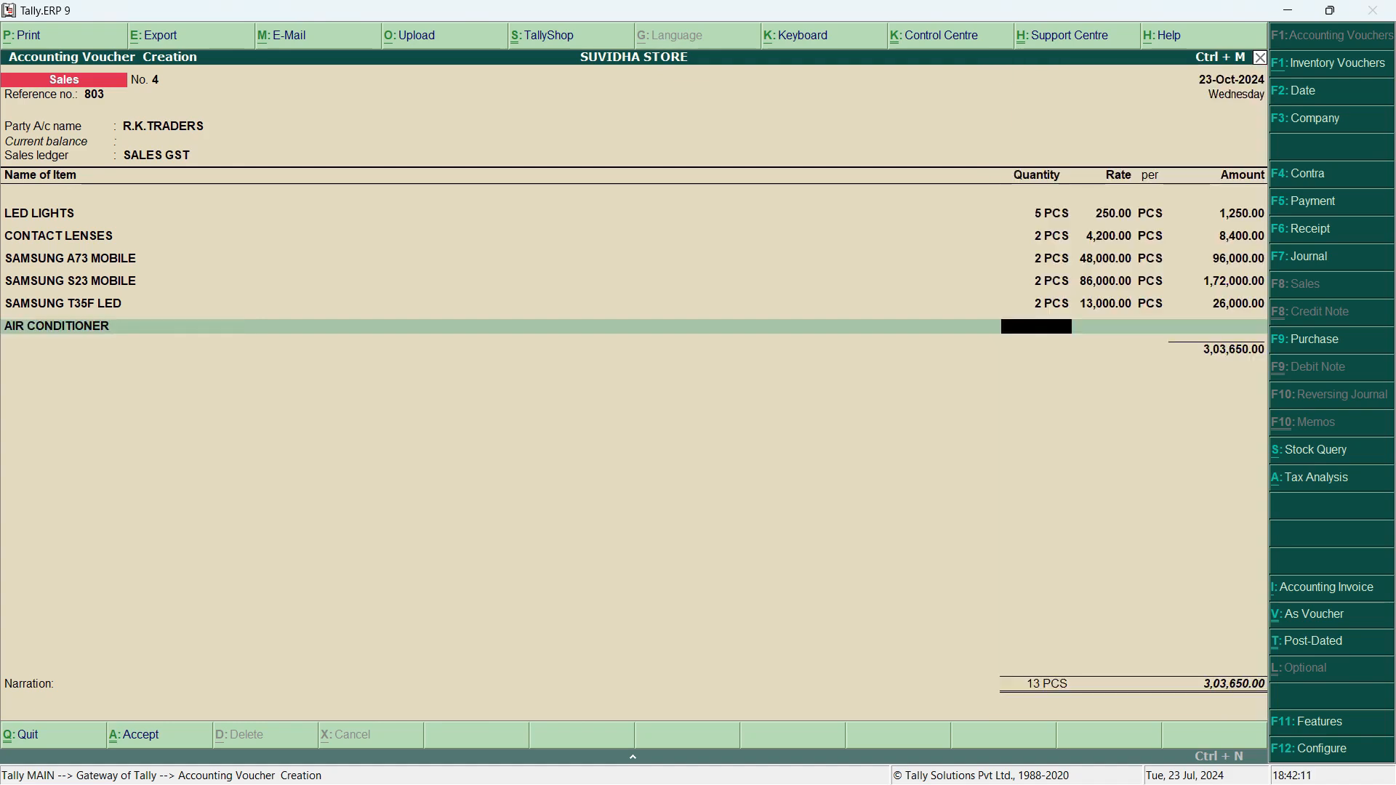
{"action": "key", "text": "Return"}
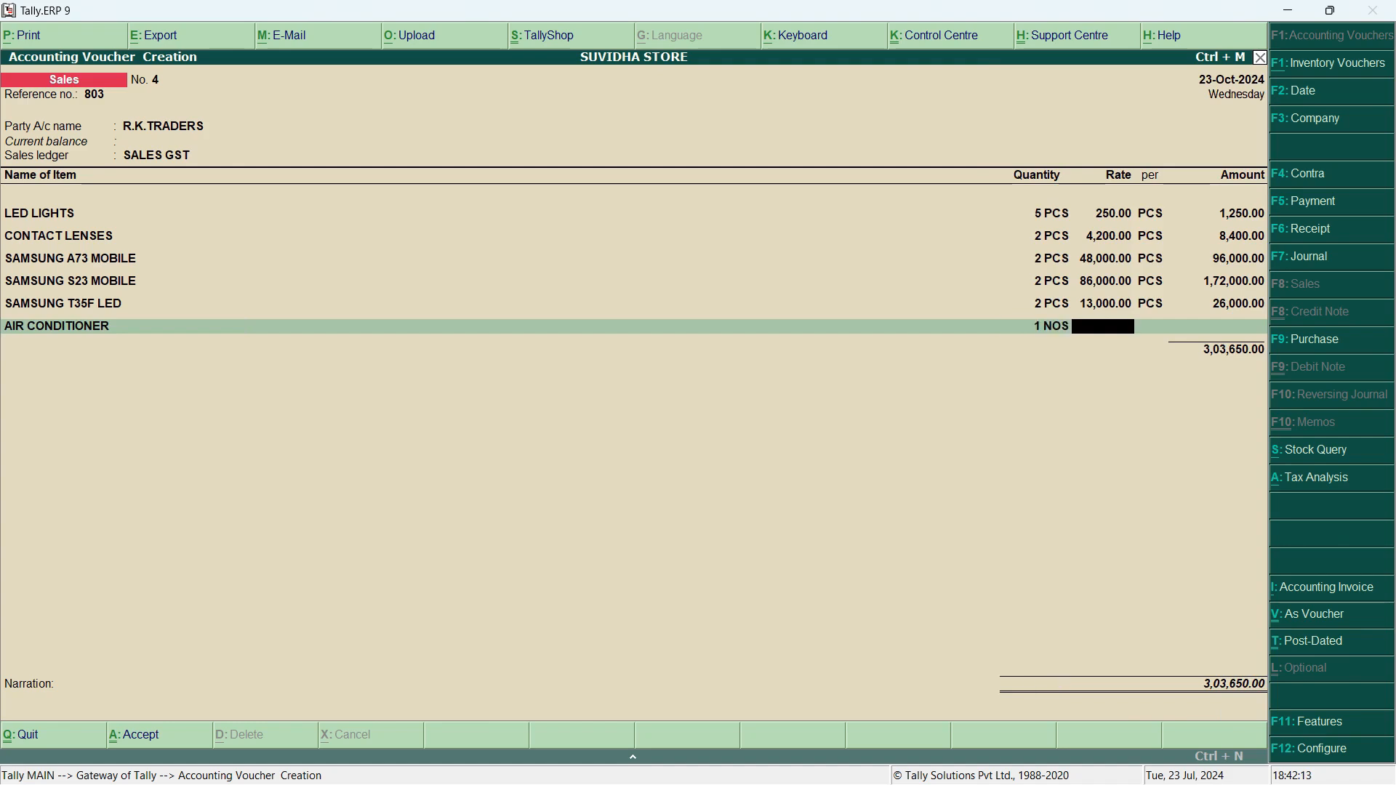
{"action": "type", "text": "43000"}
{"action": "key", "text": "Return"}
{"action": "key", "text": "Return"}
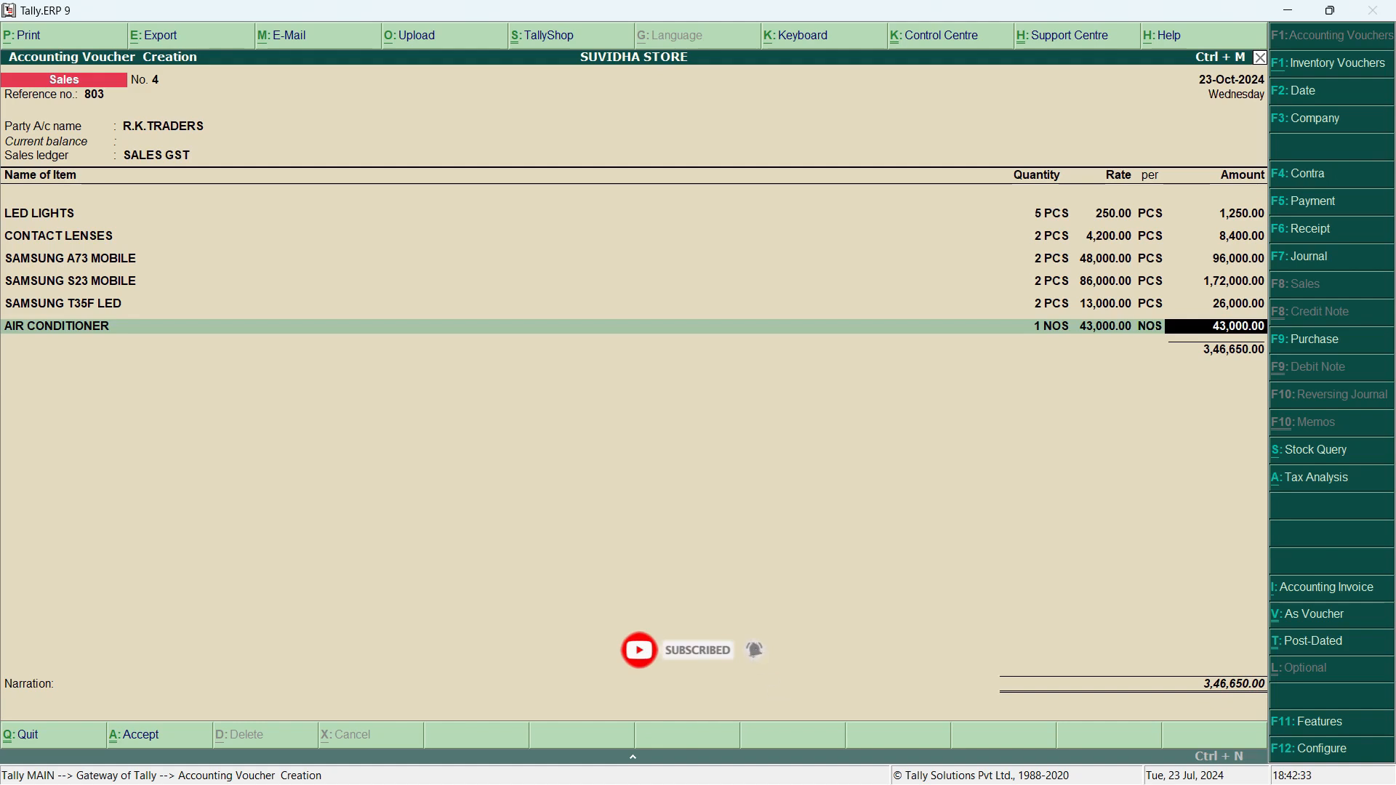
{"action": "key", "text": "Return"}
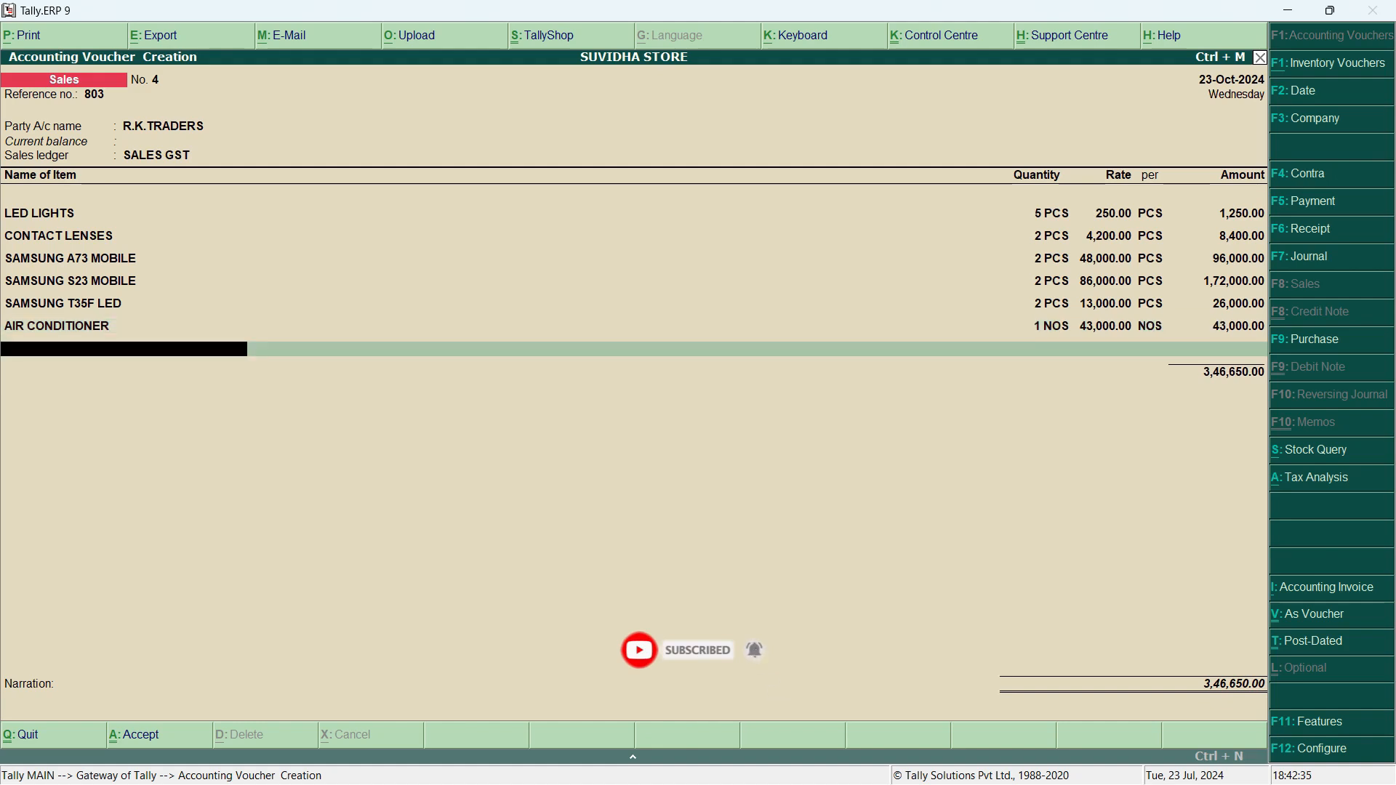
End the item list and add the CGST and SGST ledgers to the invoice with their calculated amounts.
{"action": "key", "text": "Return"}
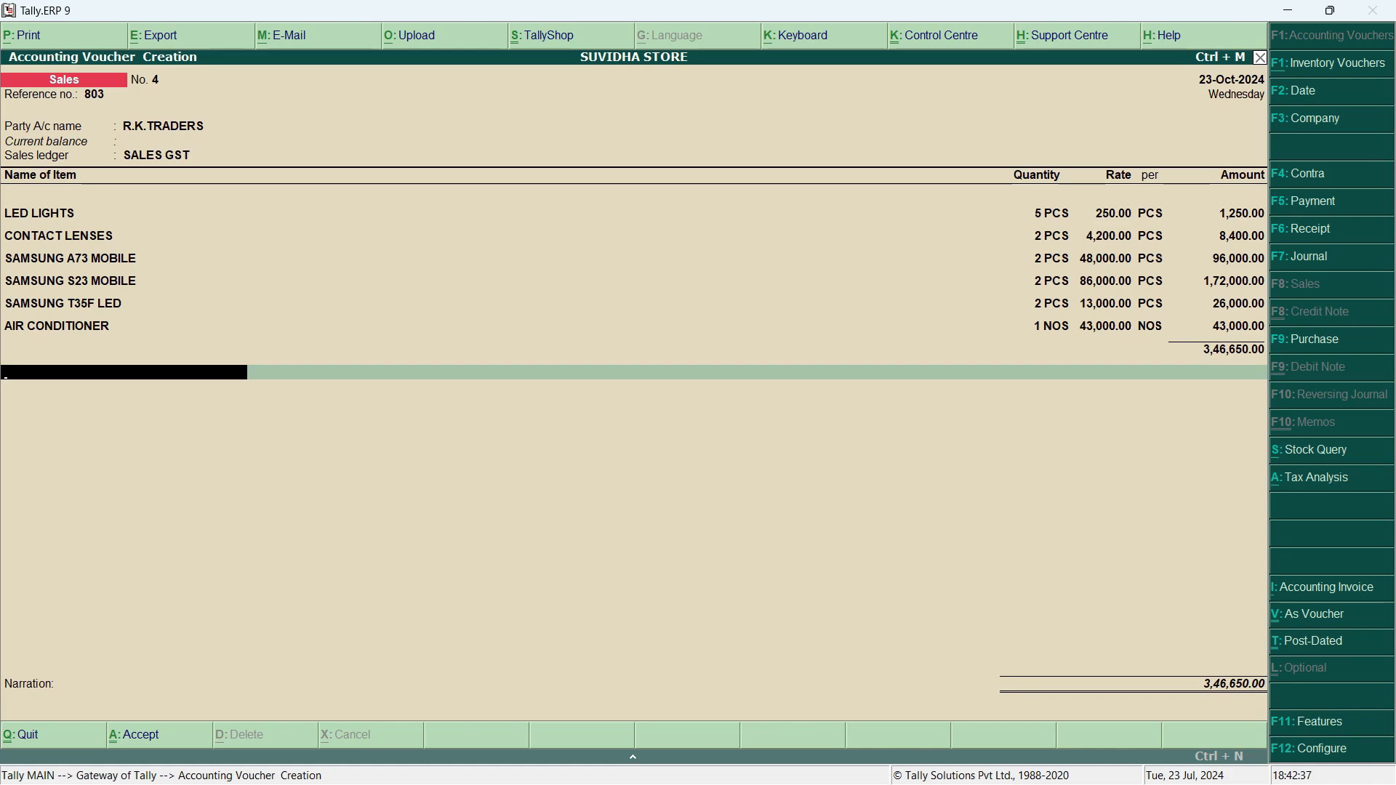
{"action": "type", "text": "C"}
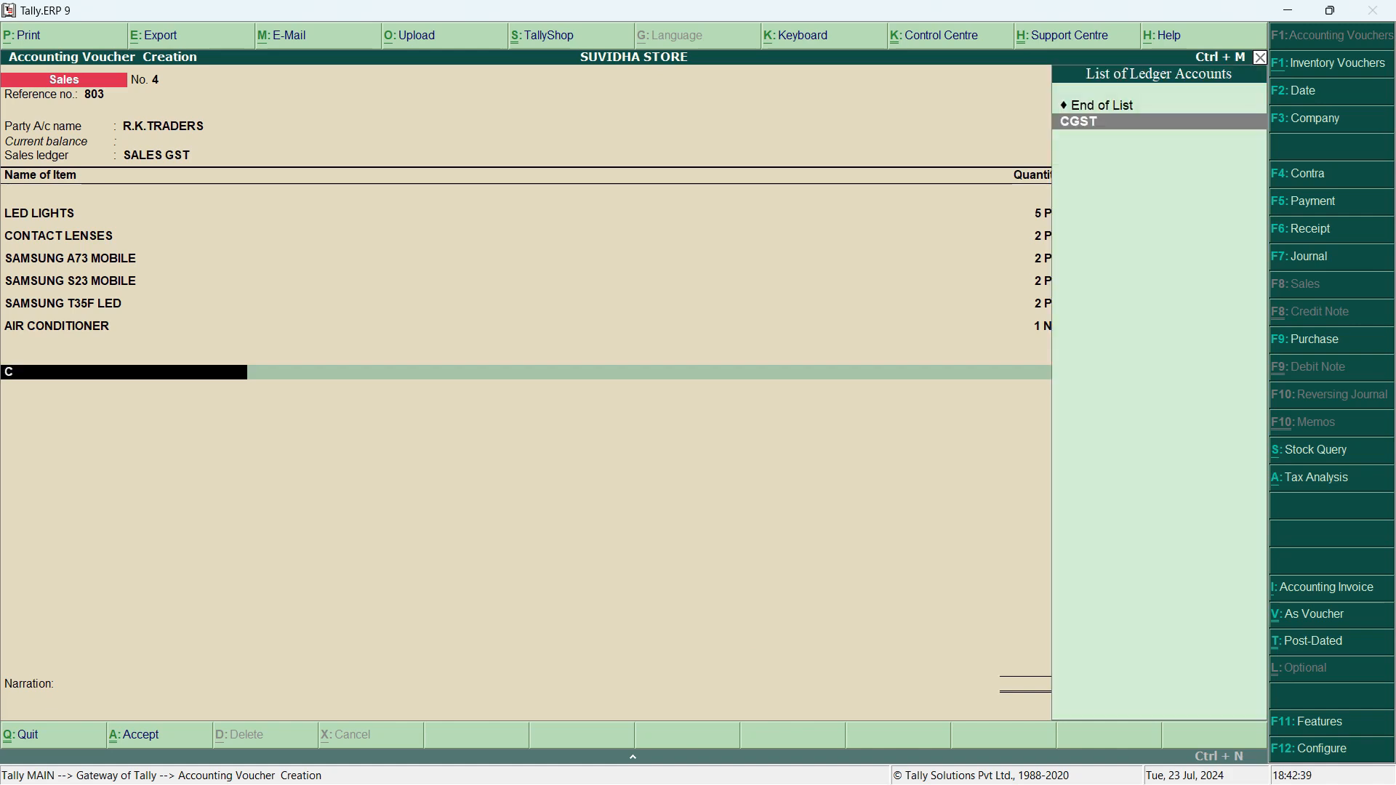
{"action": "key", "text": "Return"}
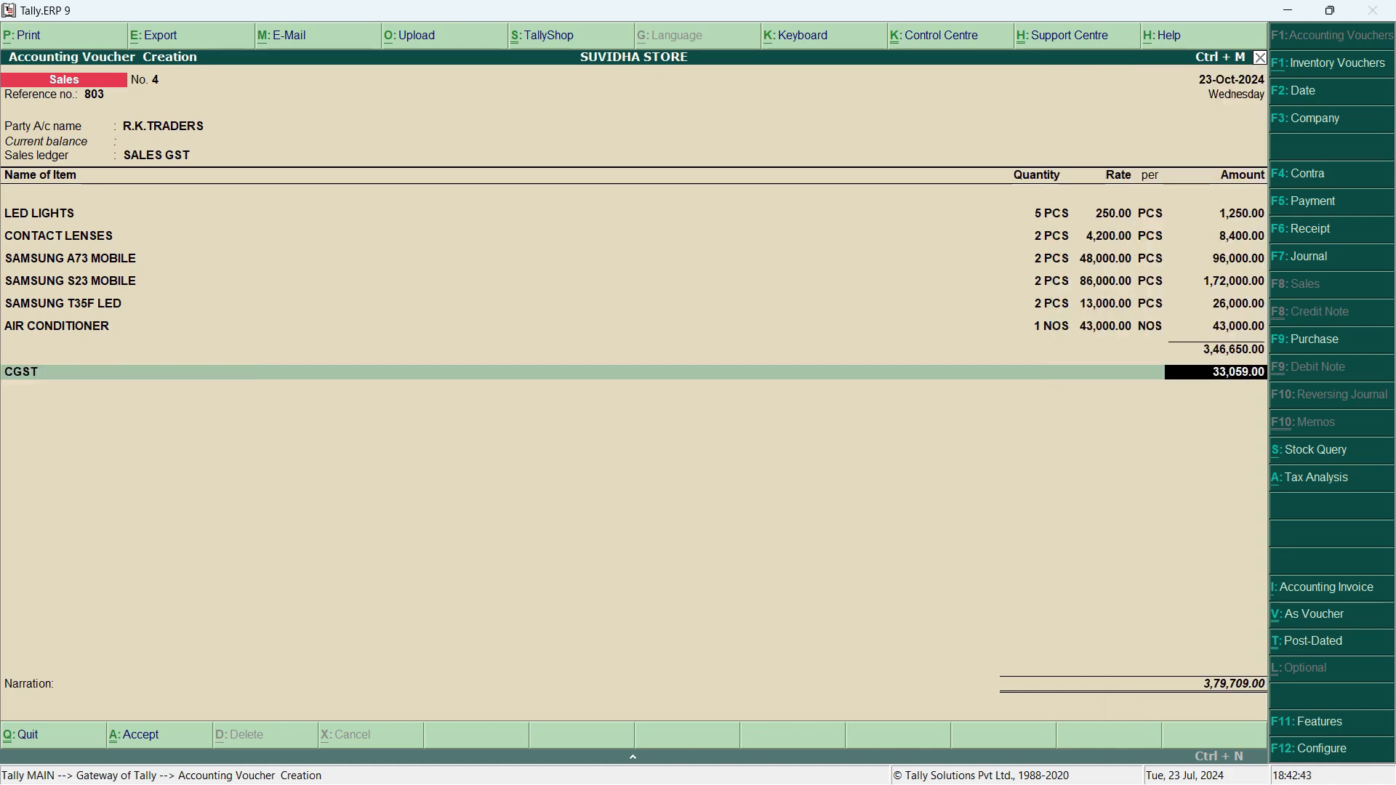
{"action": "key", "text": "Return"}
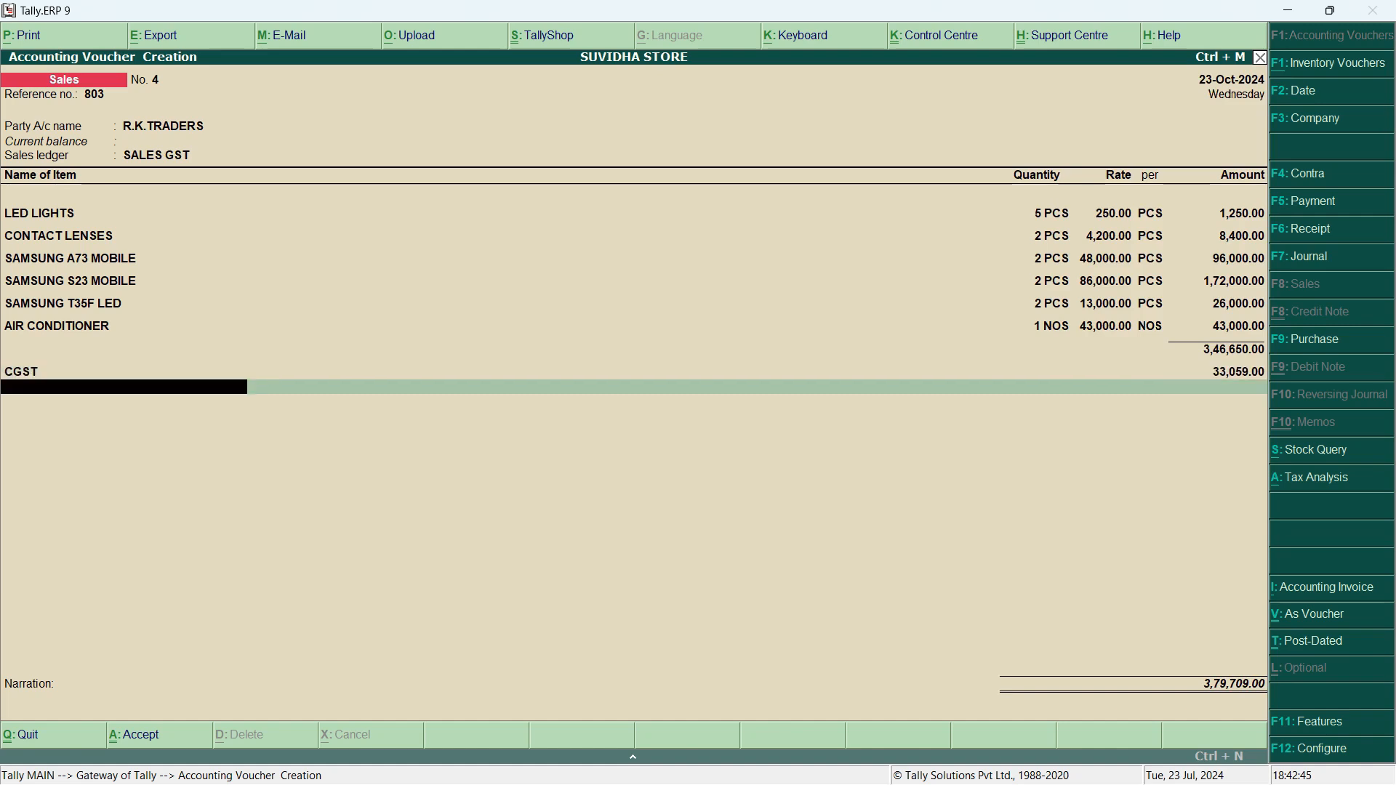
{"action": "type", "text": "SG"}
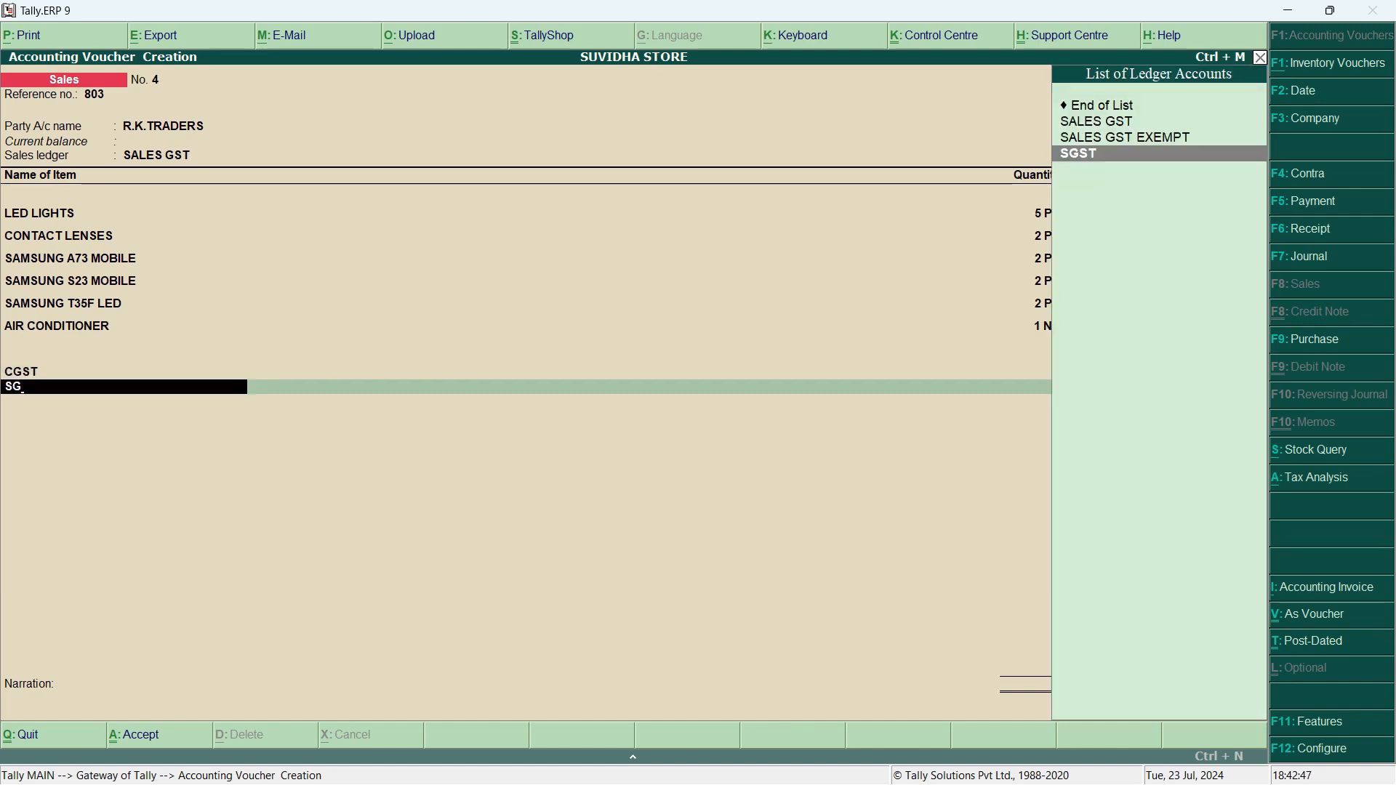
{"action": "key", "text": "Return"}
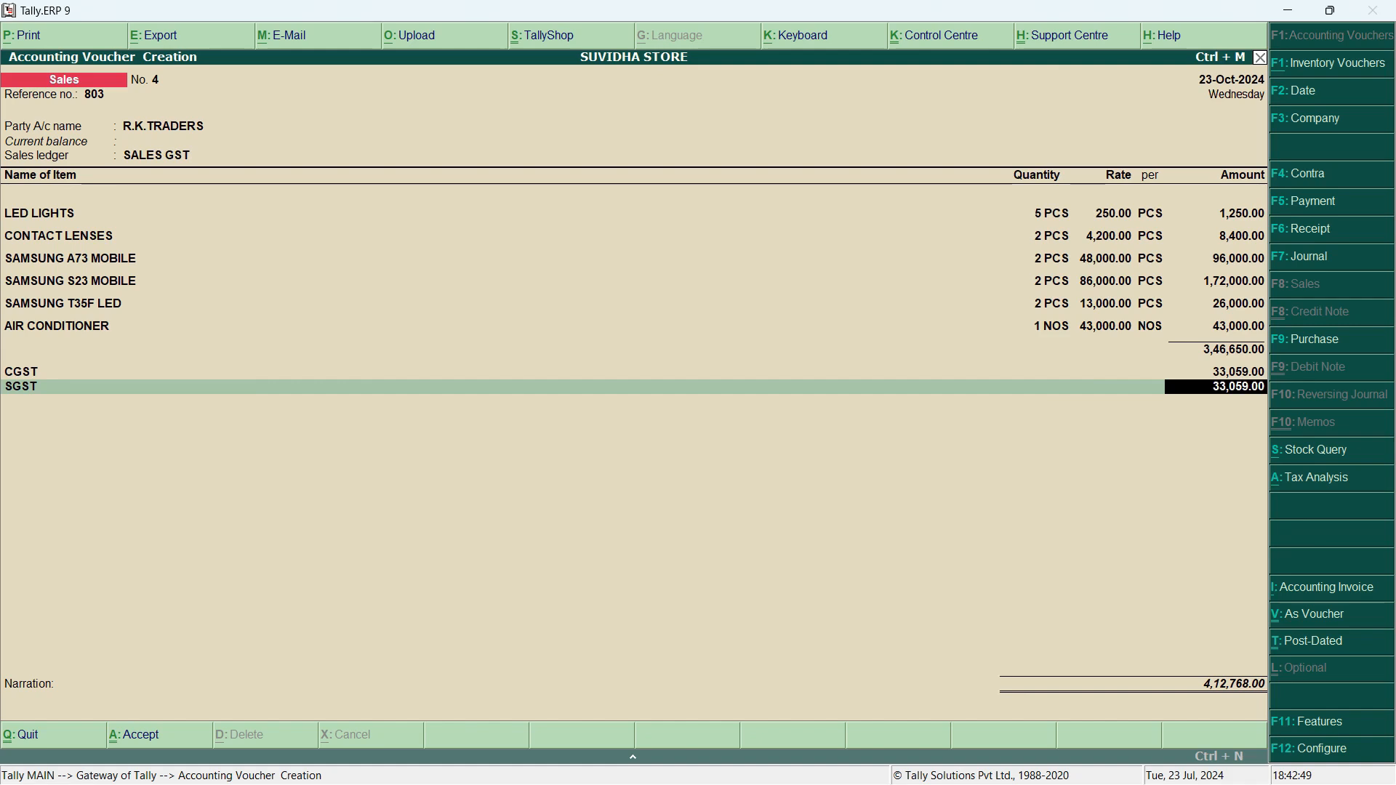
{"action": "key", "text": "Return"}
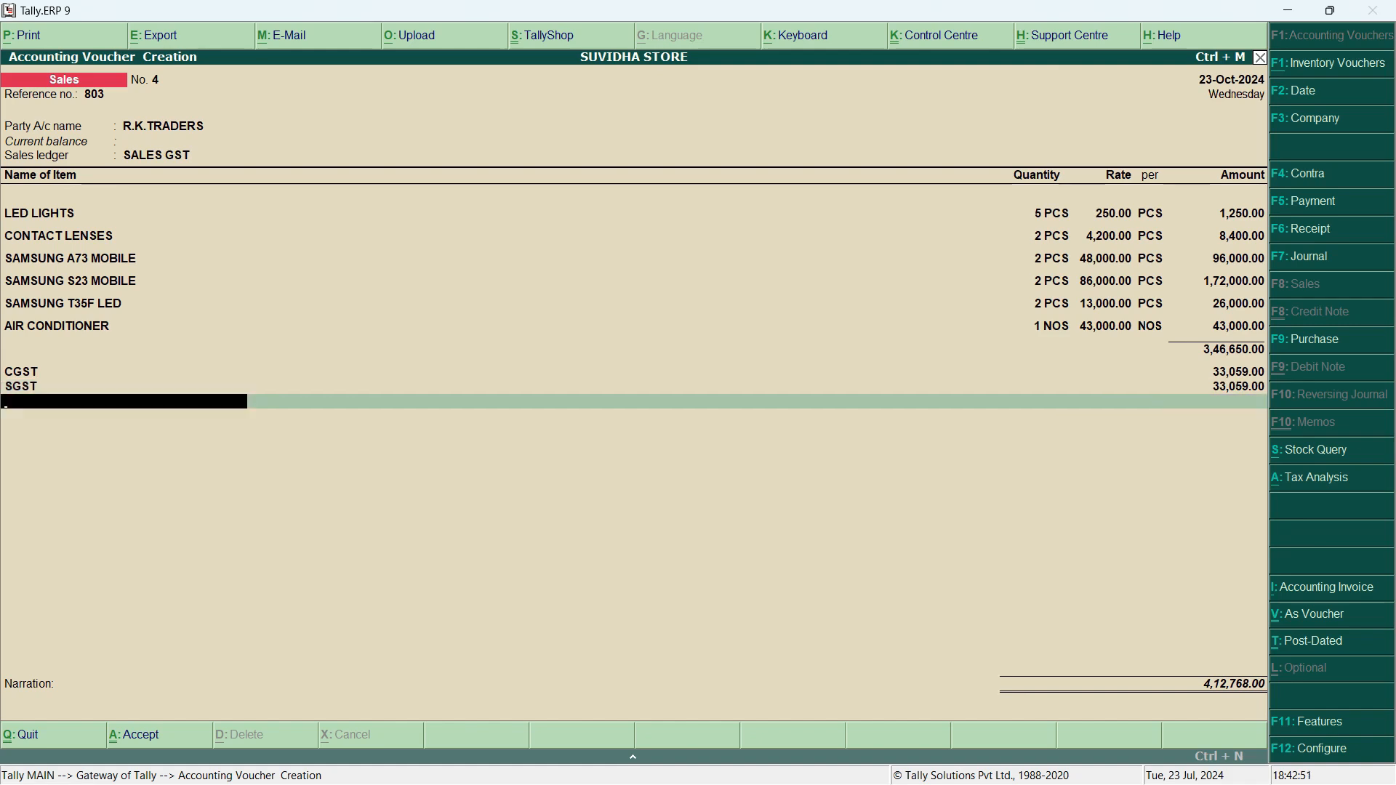
{"action": "key", "text": "Return"}
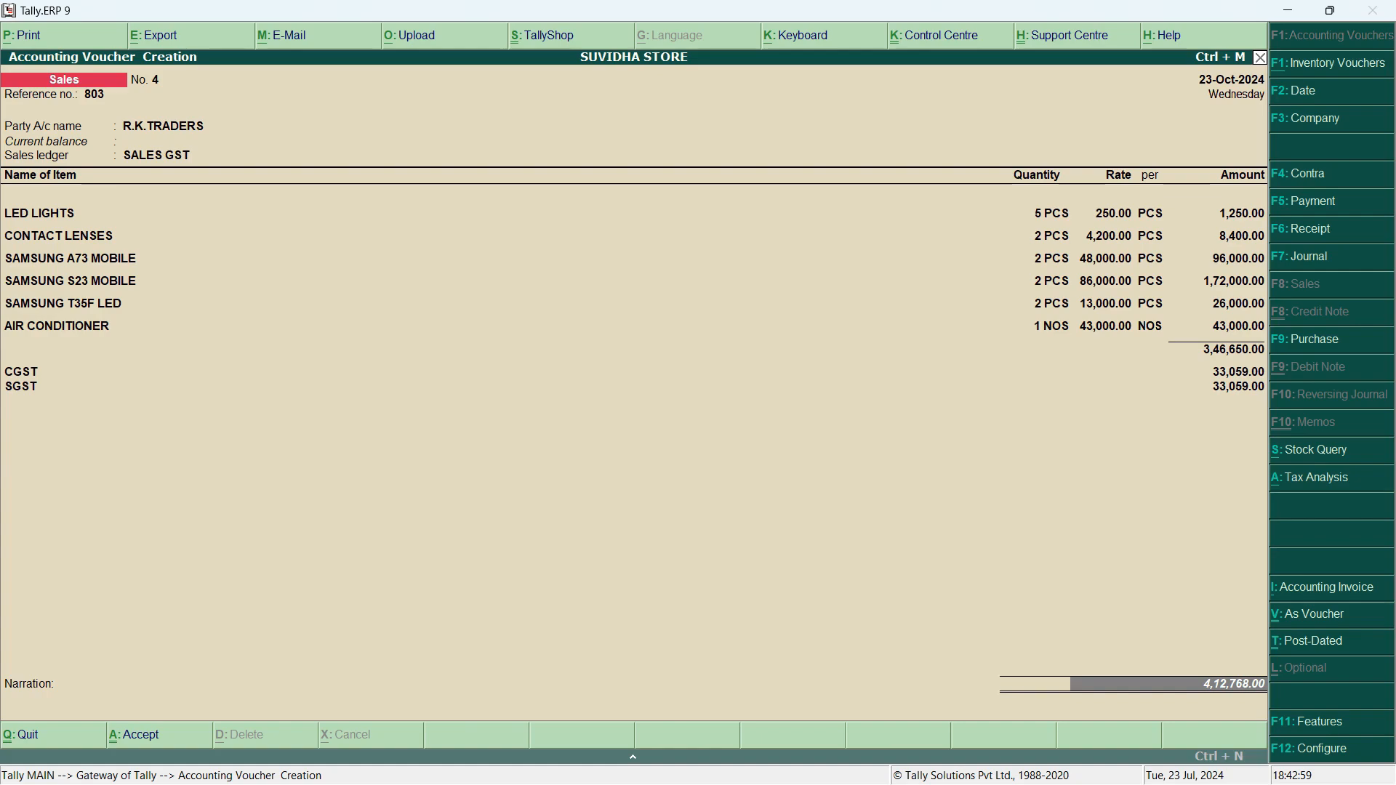
Compare the tax and invoice totals with the Word document, and save the Tally sales voucher without a narration.
{"action": "key", "text": "alt+Tab"}
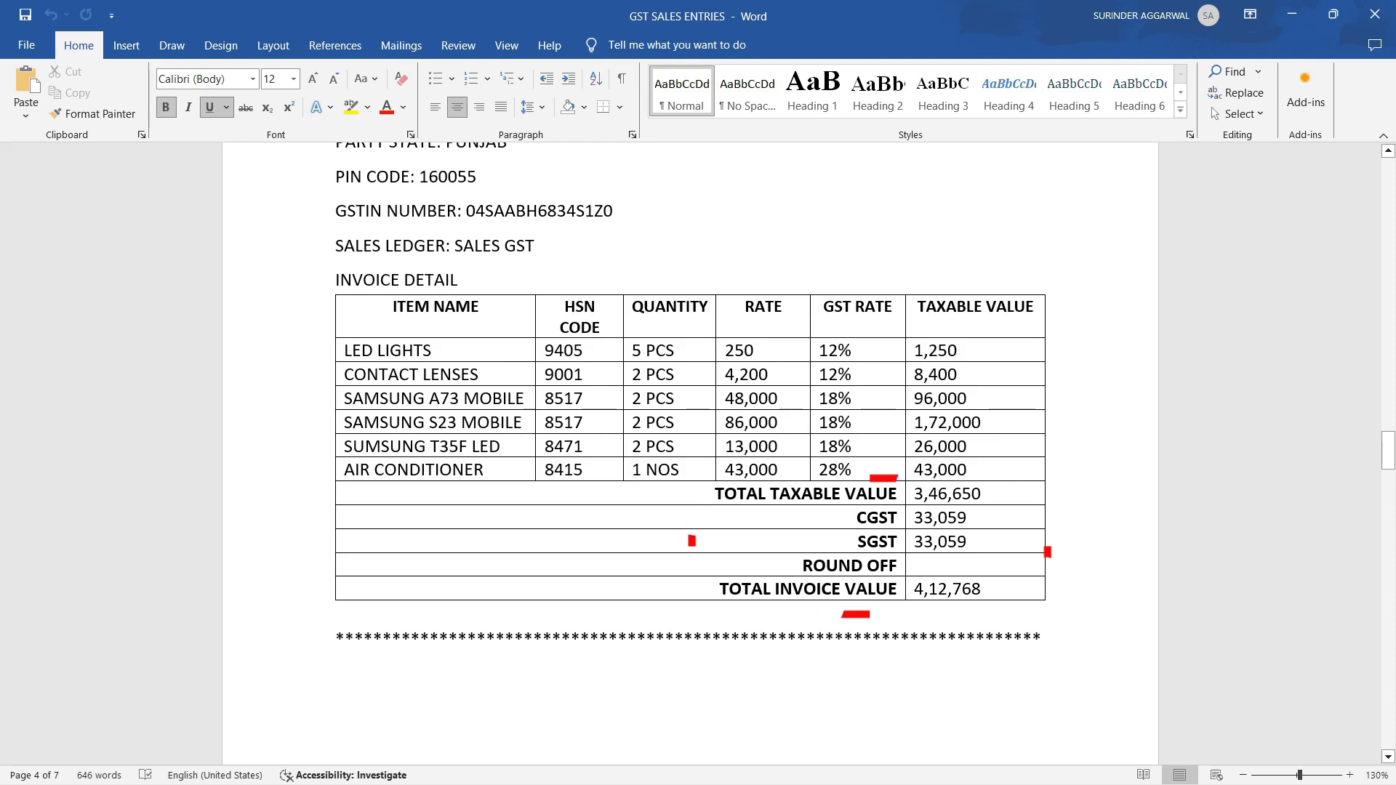
{"action": "key", "text": "alt+Tab"}
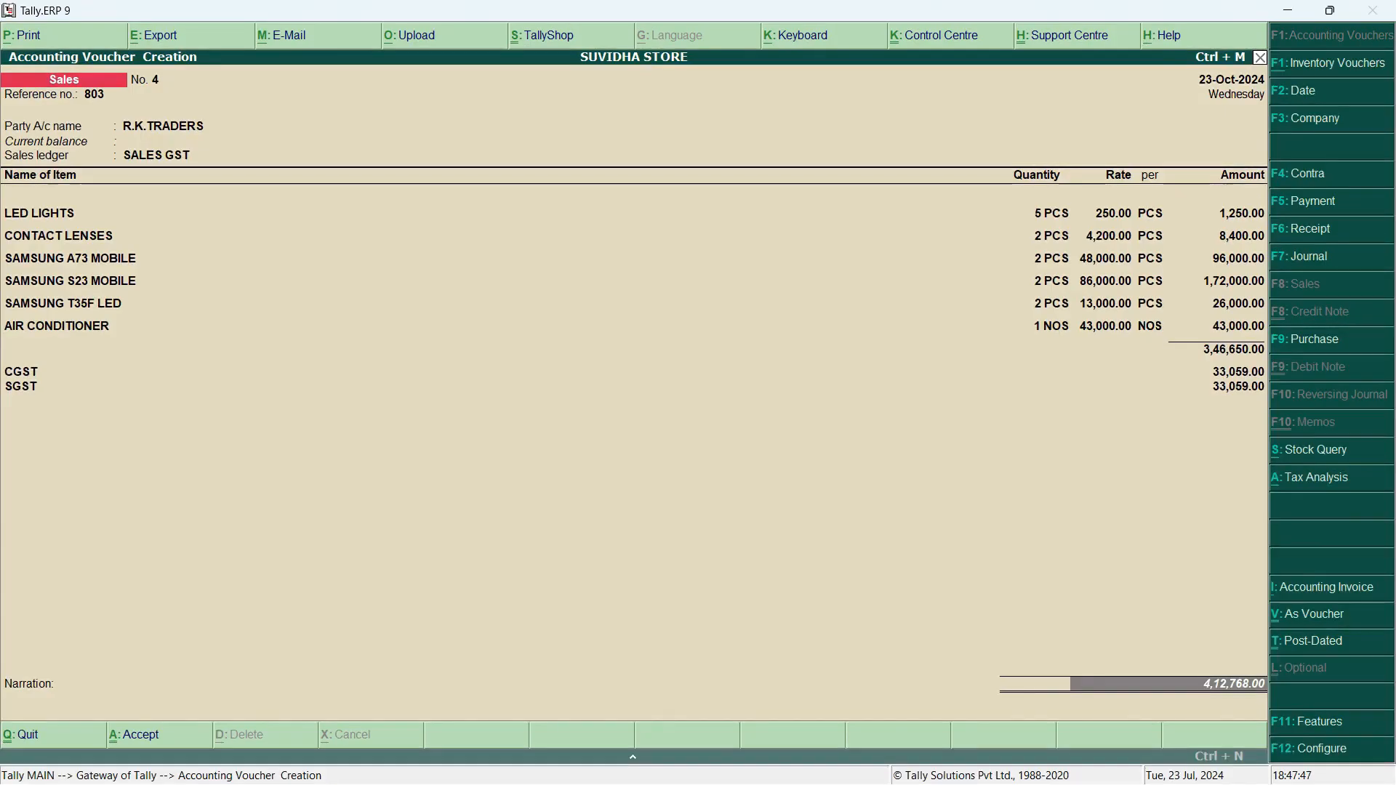
{"action": "key", "text": "Return"}
{"action": "key", "text": "Return"}
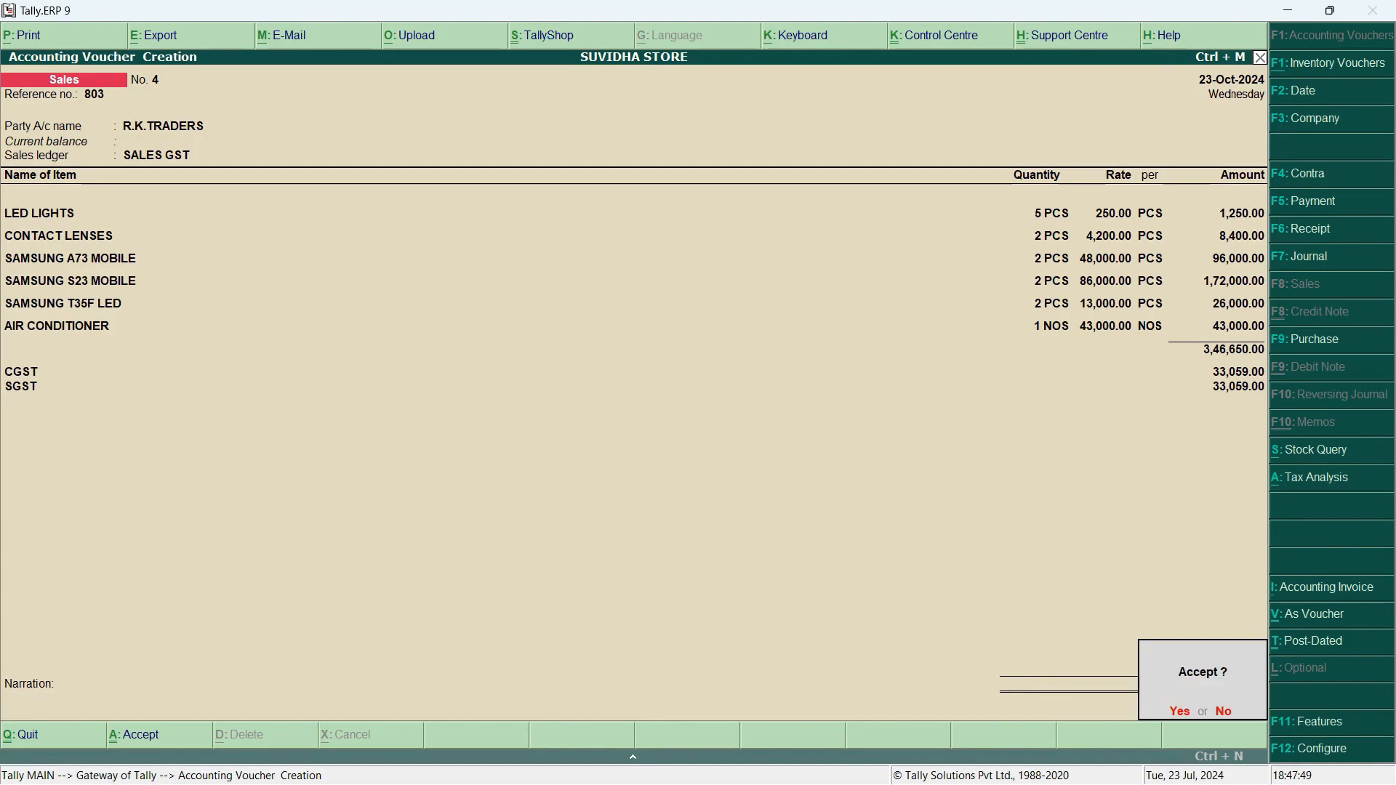
{"action": "key", "text": "Return"}
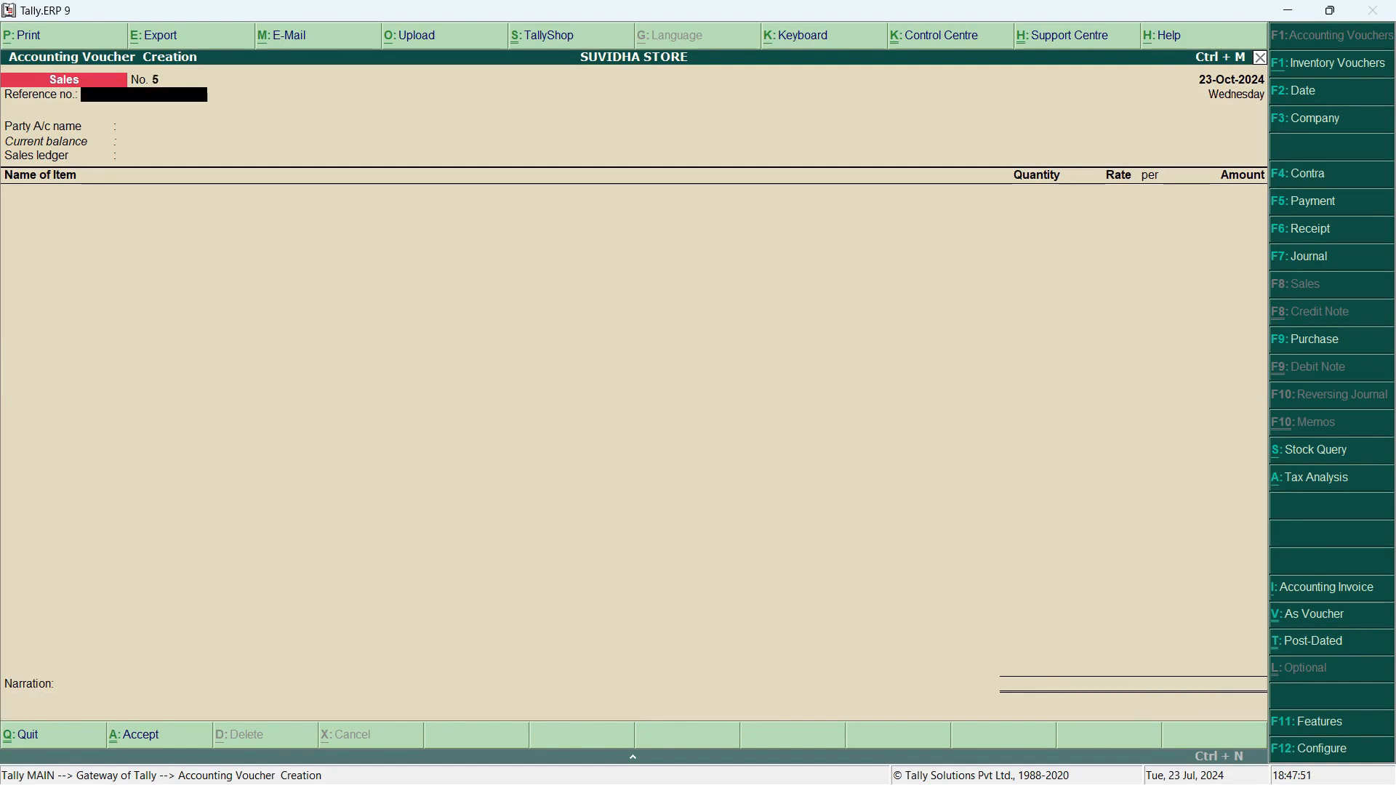